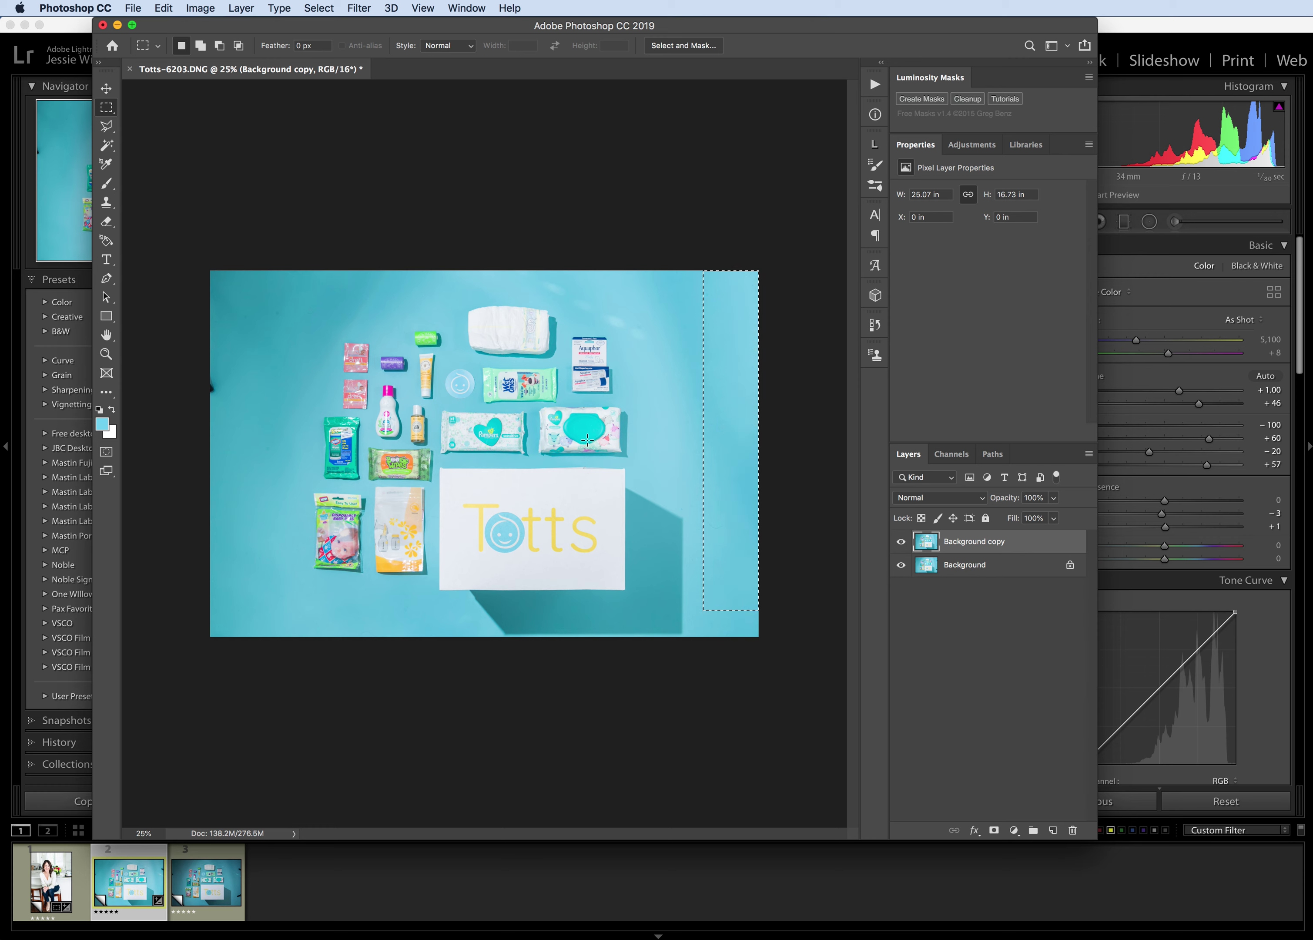
Remove the dark spot at the photo's left edge with a Content-Aware fill at 100% opacity, replacing the previous selection.
key("super+d")
left_click_drag(184, 359, 229, 405)
key("shift+BackSpace")
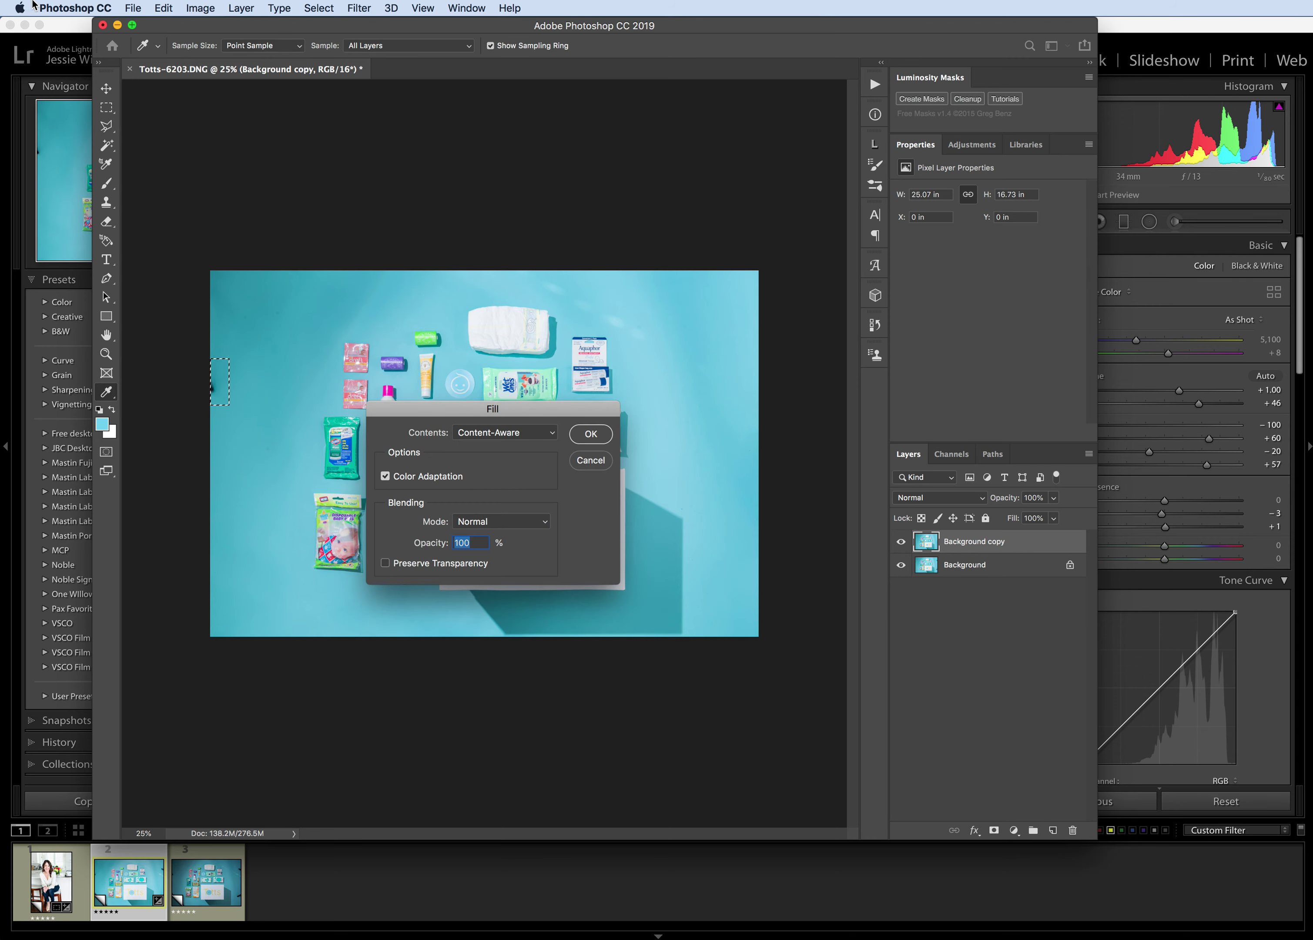
left_click(591, 435)
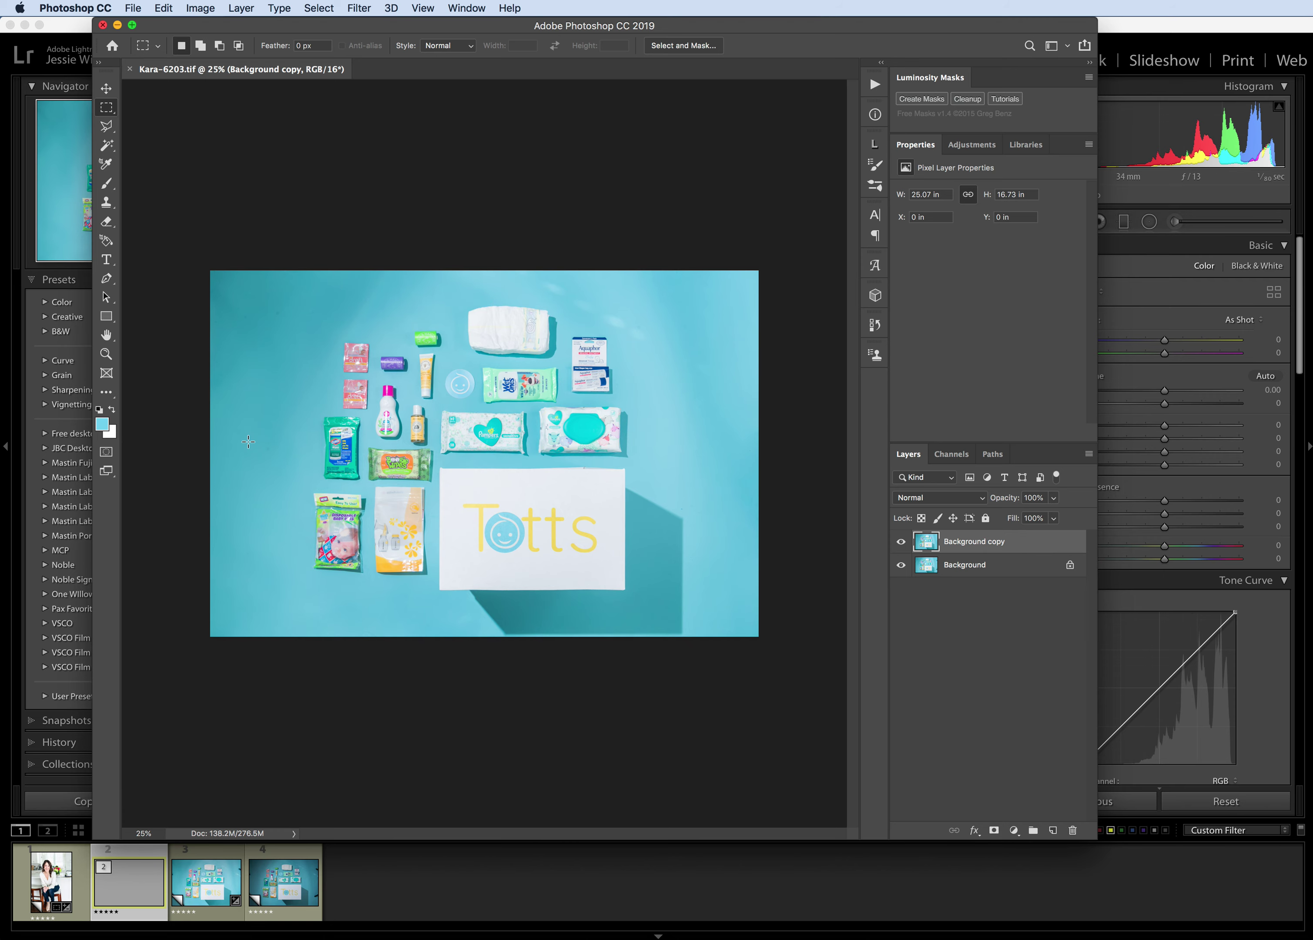
Examine the blue backdrop around the products for remaining blemishes and uneven areas.
scroll(791, 243, "up", 5)
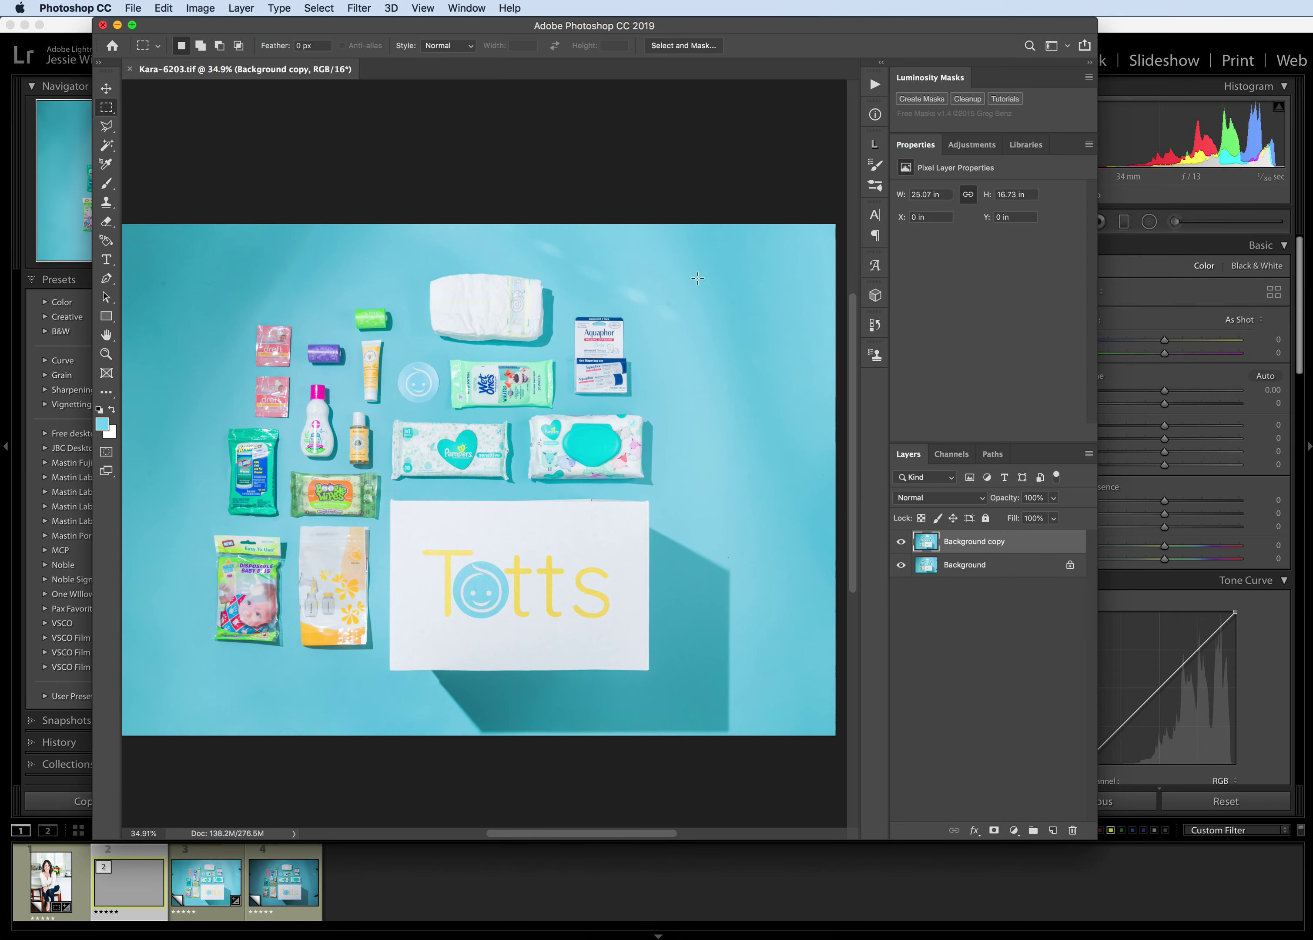
scroll(697, 278, "up", 8)
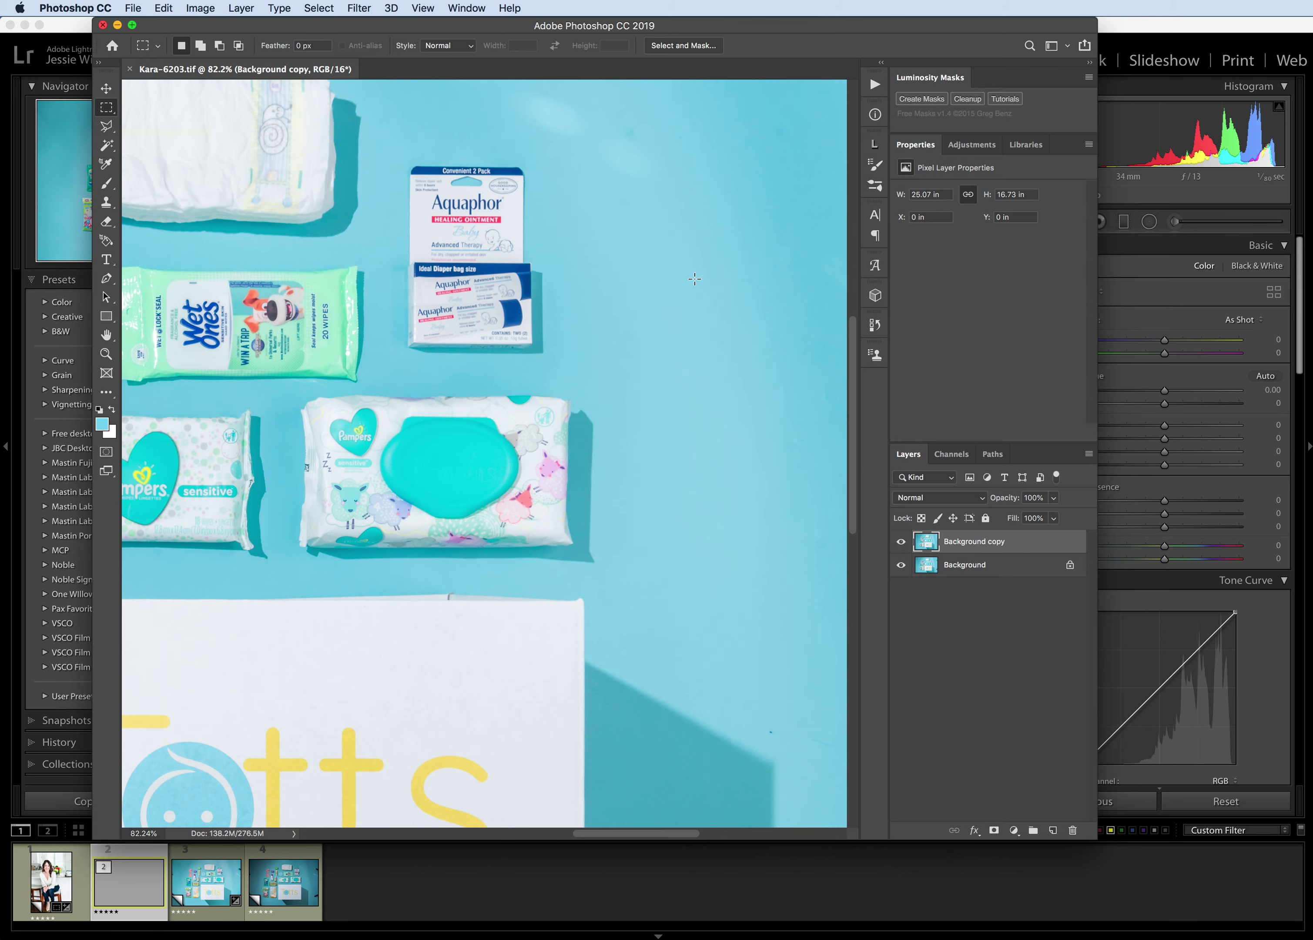
scroll(695, 279, "down", 5)
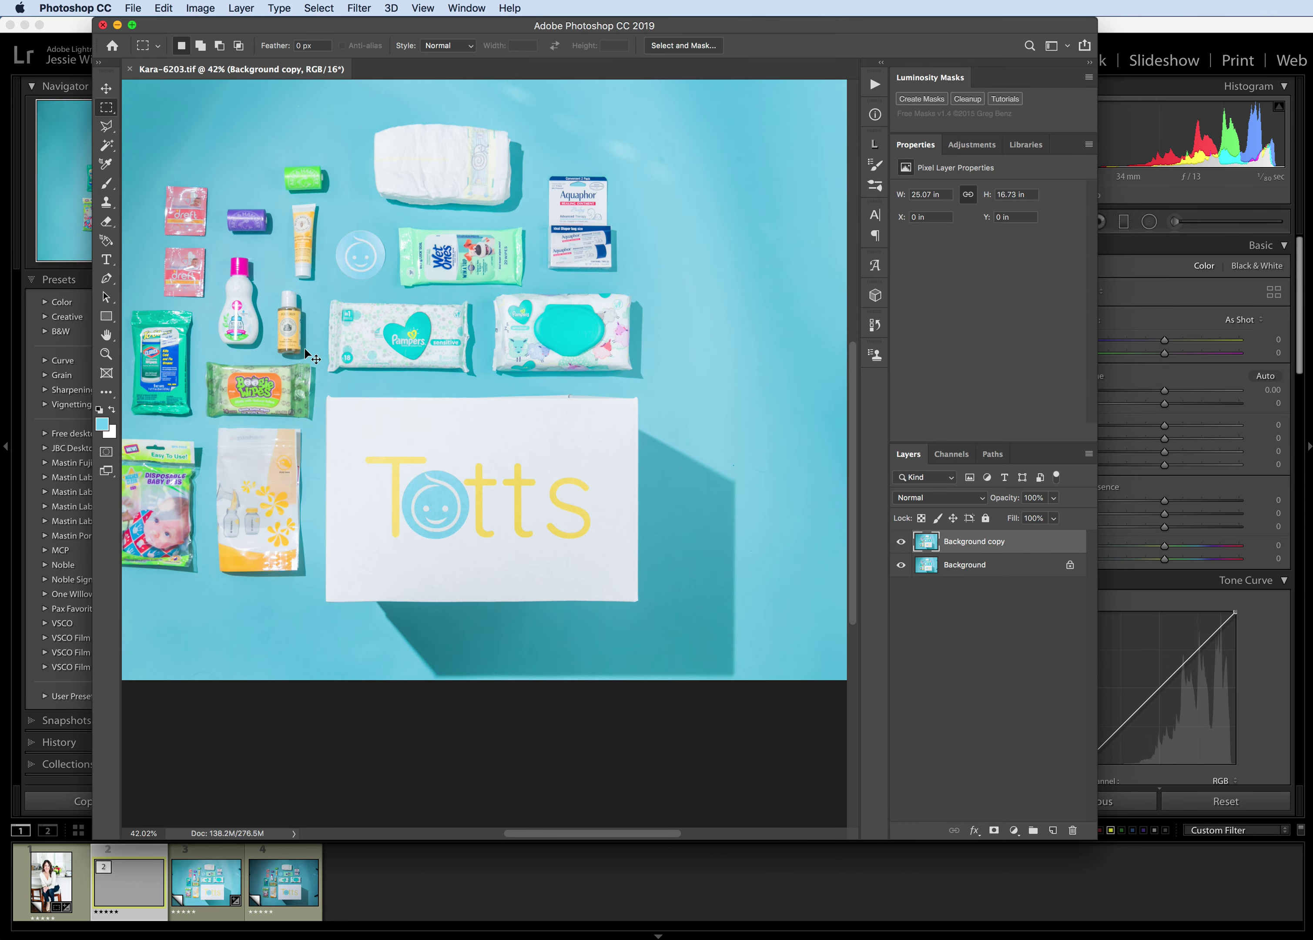
scroll(306, 353, "left", 5)
scroll(306, 353, "up", 3)
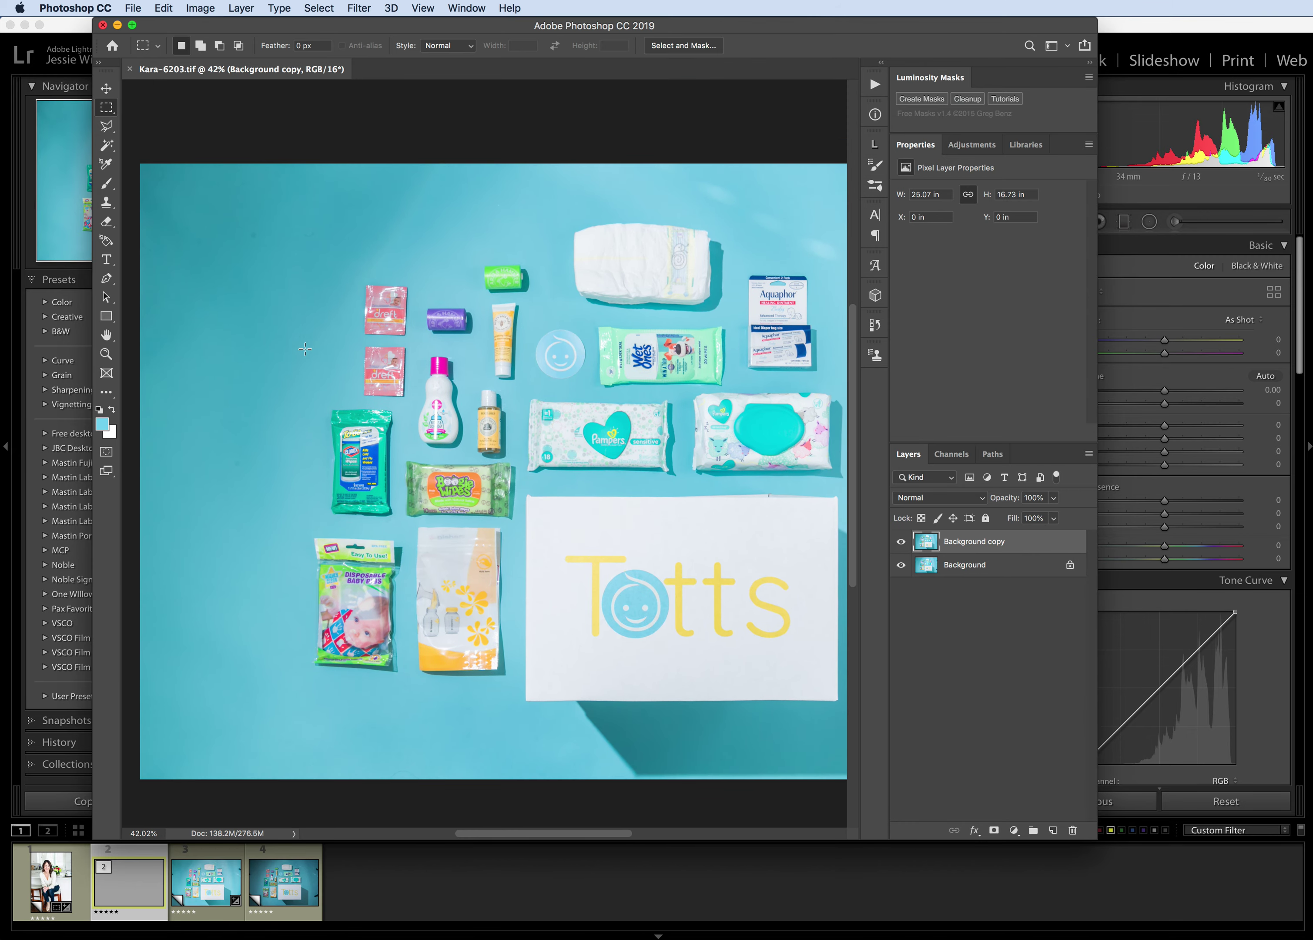
scroll(291, 332, "down", 2)
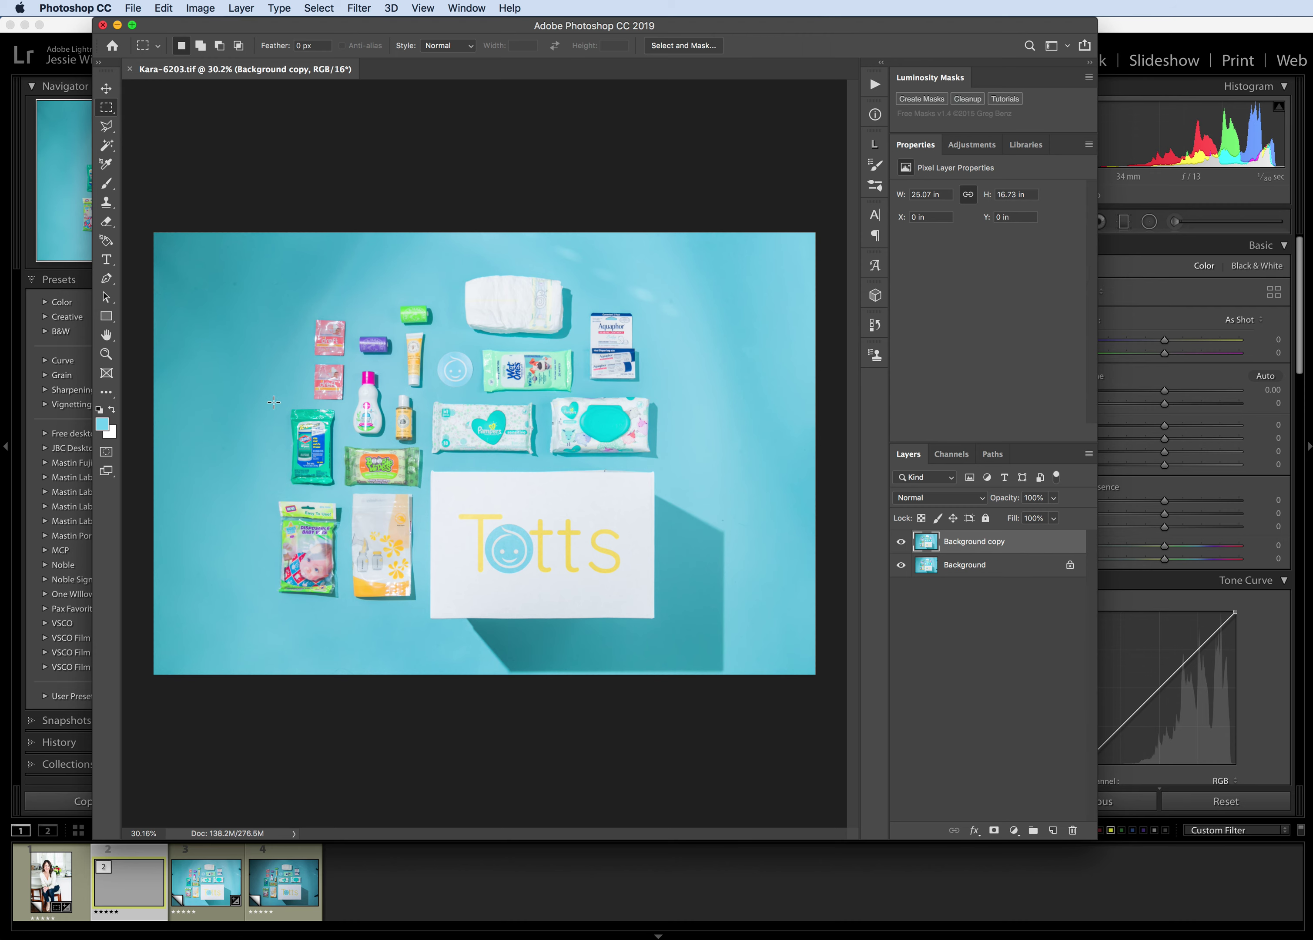
scroll(274, 402, "up", 2)
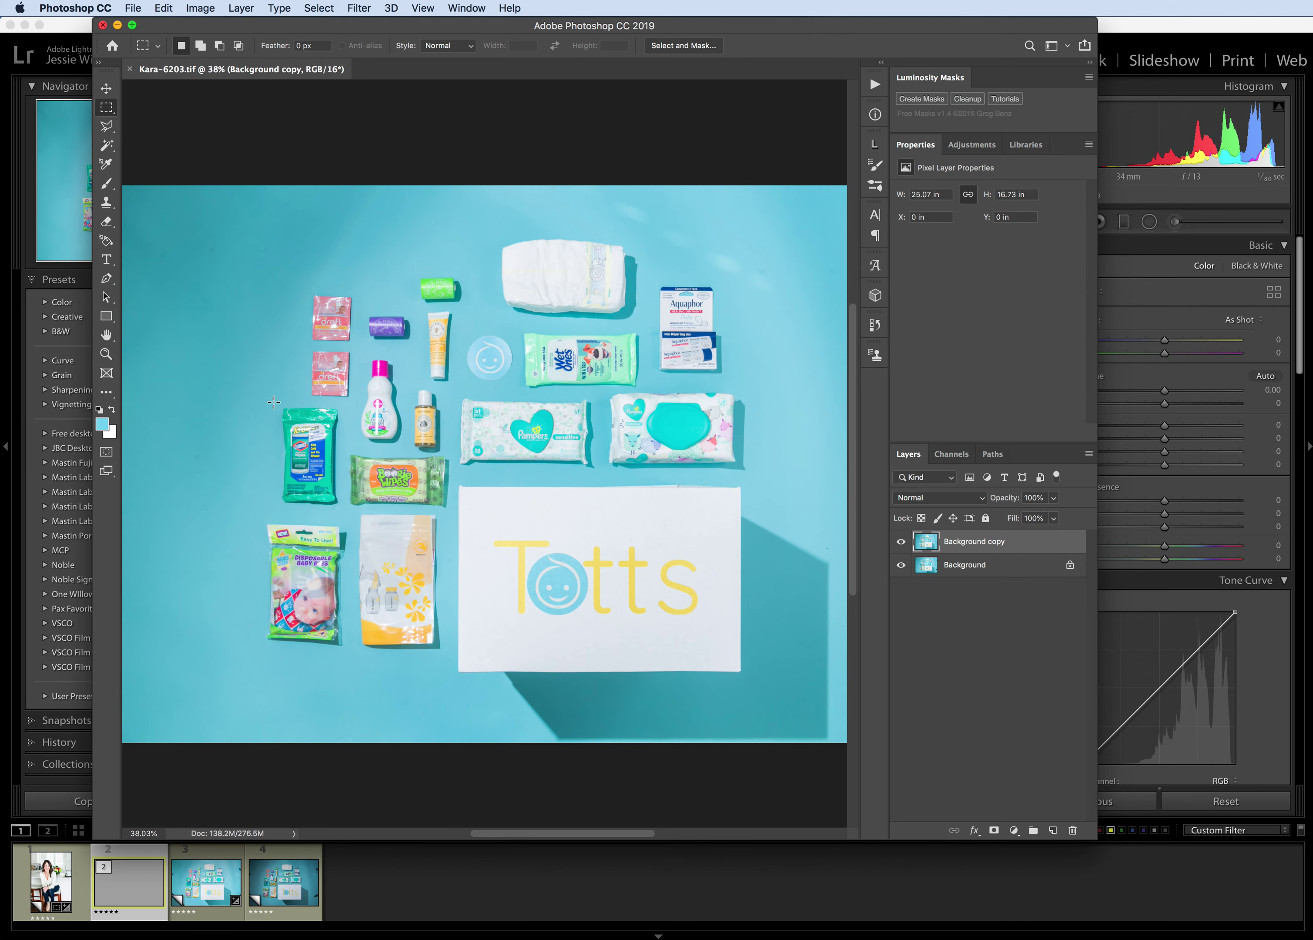
left_click(107, 150)
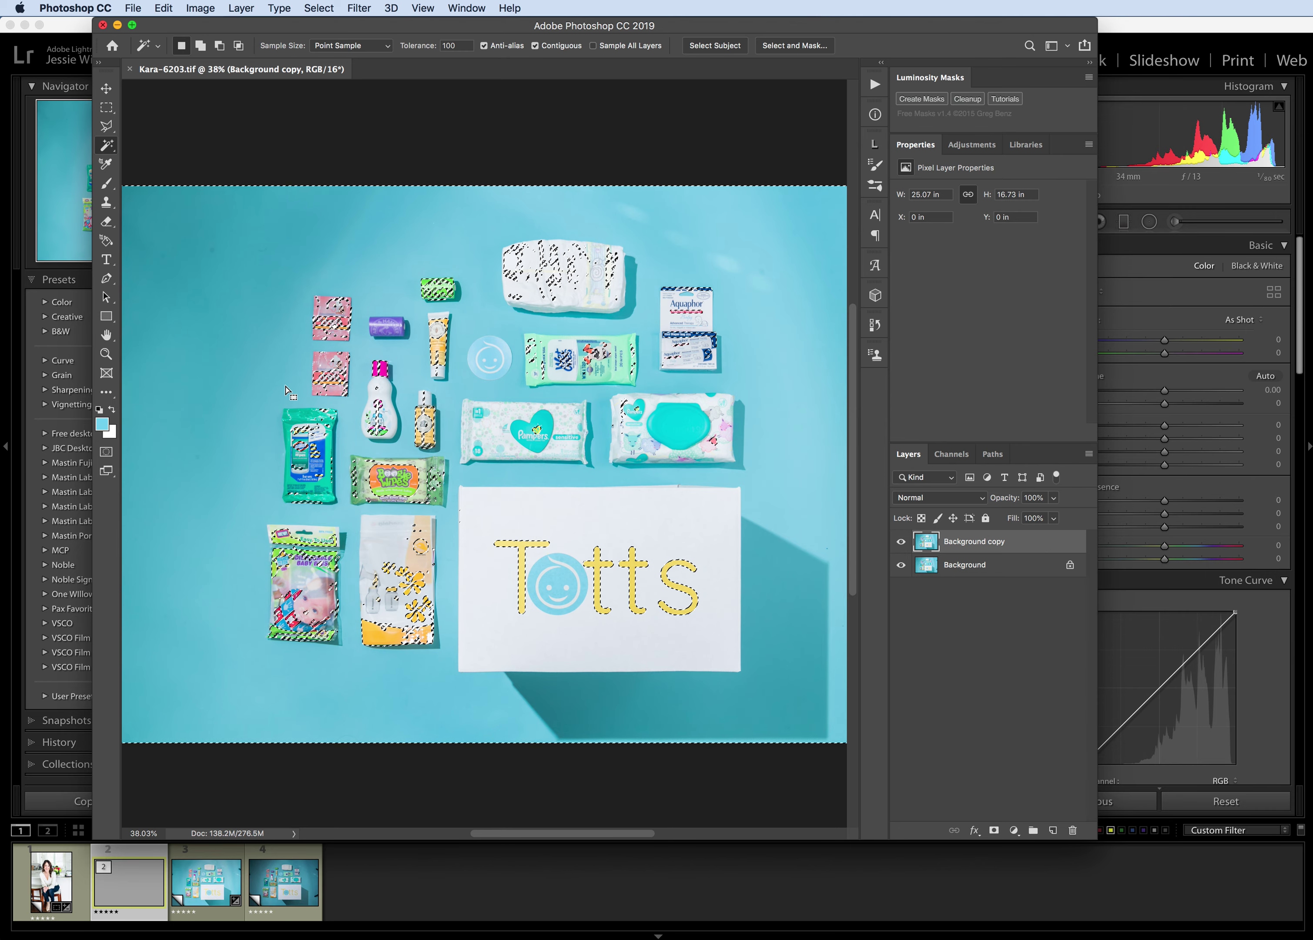
key("super+d")
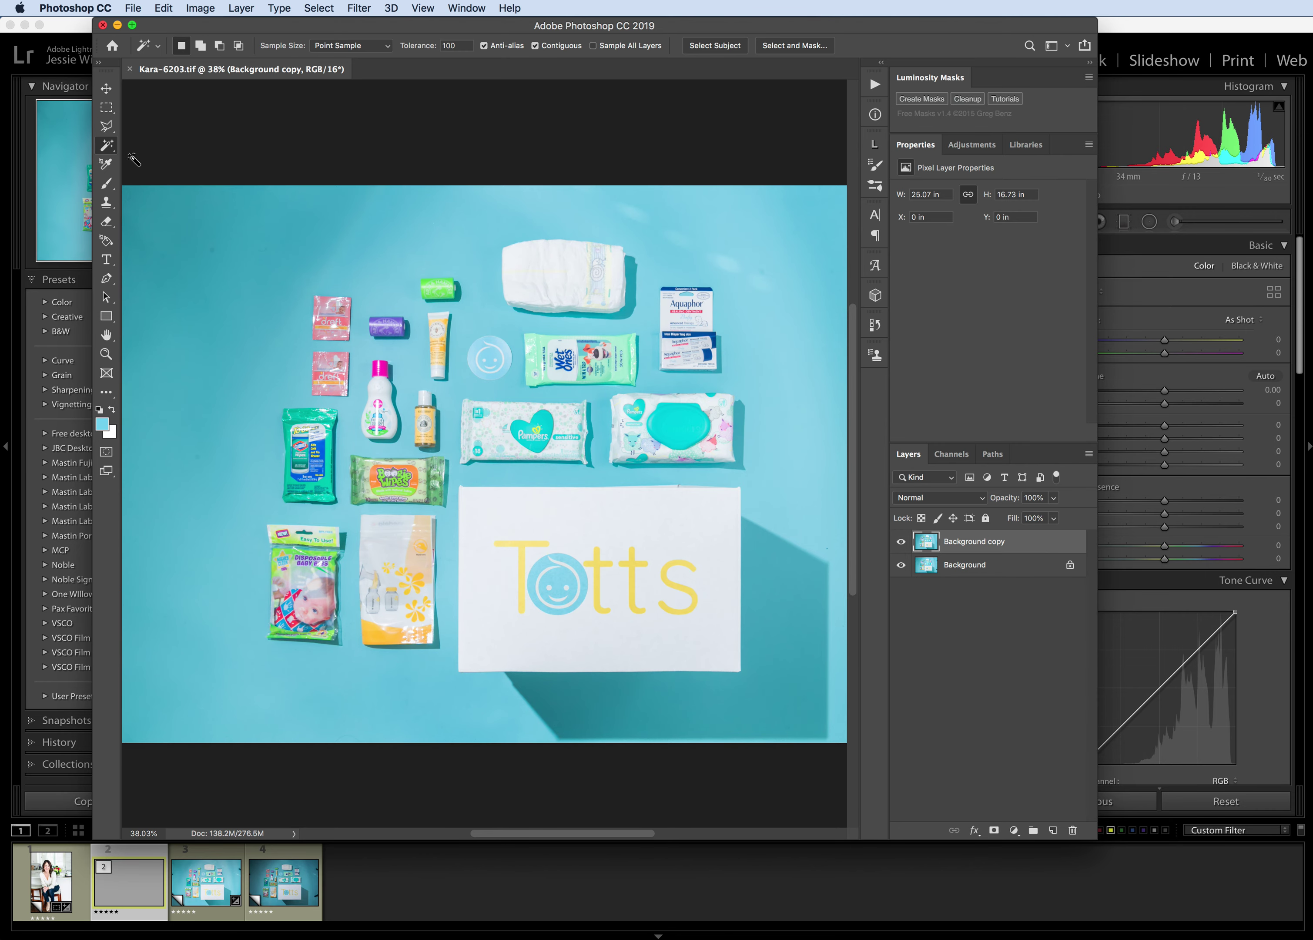
left_click(114, 146)
left_click(173, 157)
left_click(767, 374)
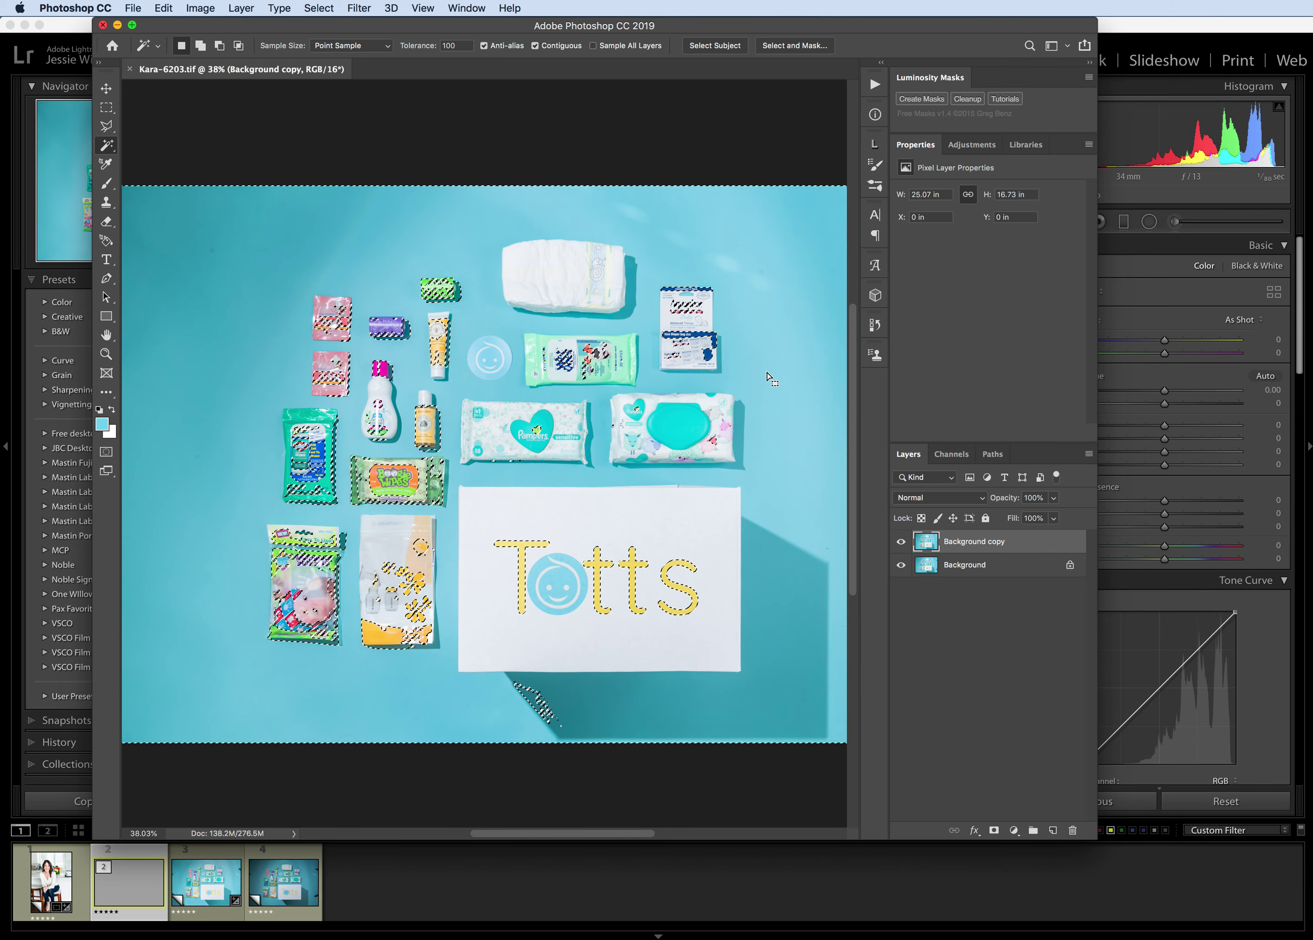
scroll(442, 331, "up", 5)
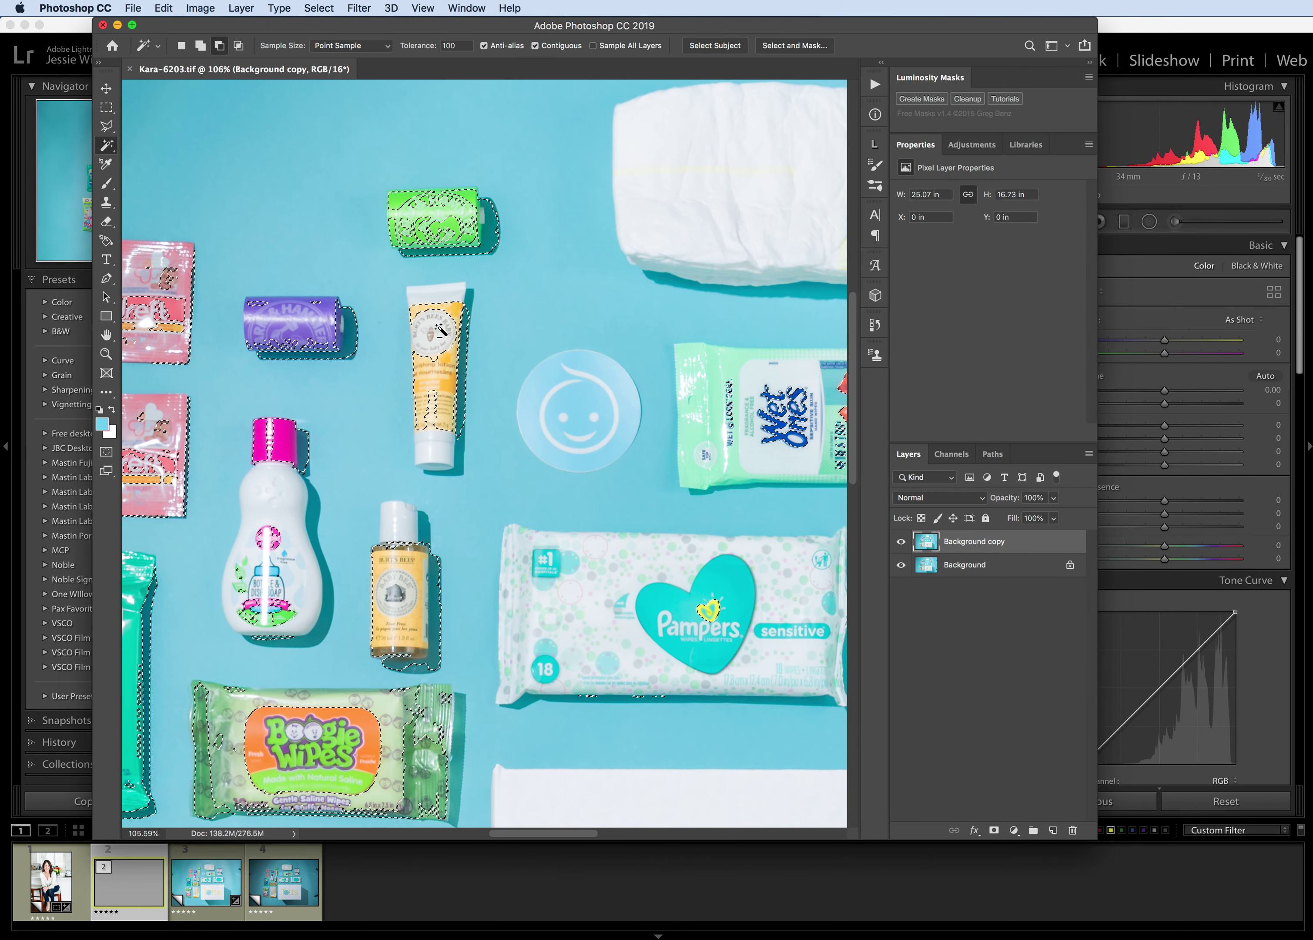
scroll(442, 331, "down", 5)
key("super+d")
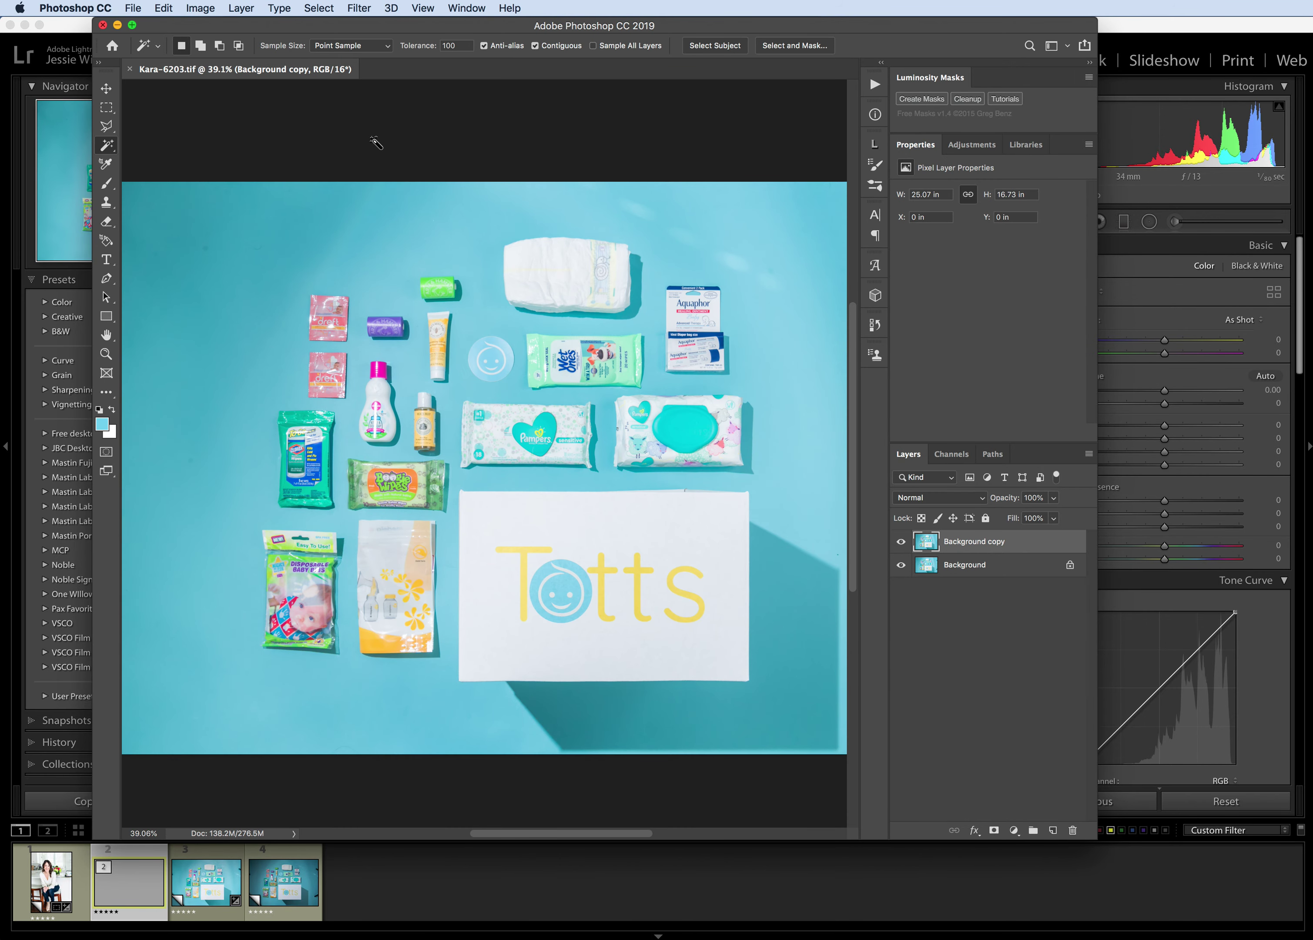
Select the blue backdrop by Color Range, sampling it between the green roll and the diaper, with Fuzziness about 61.
left_click(319, 8)
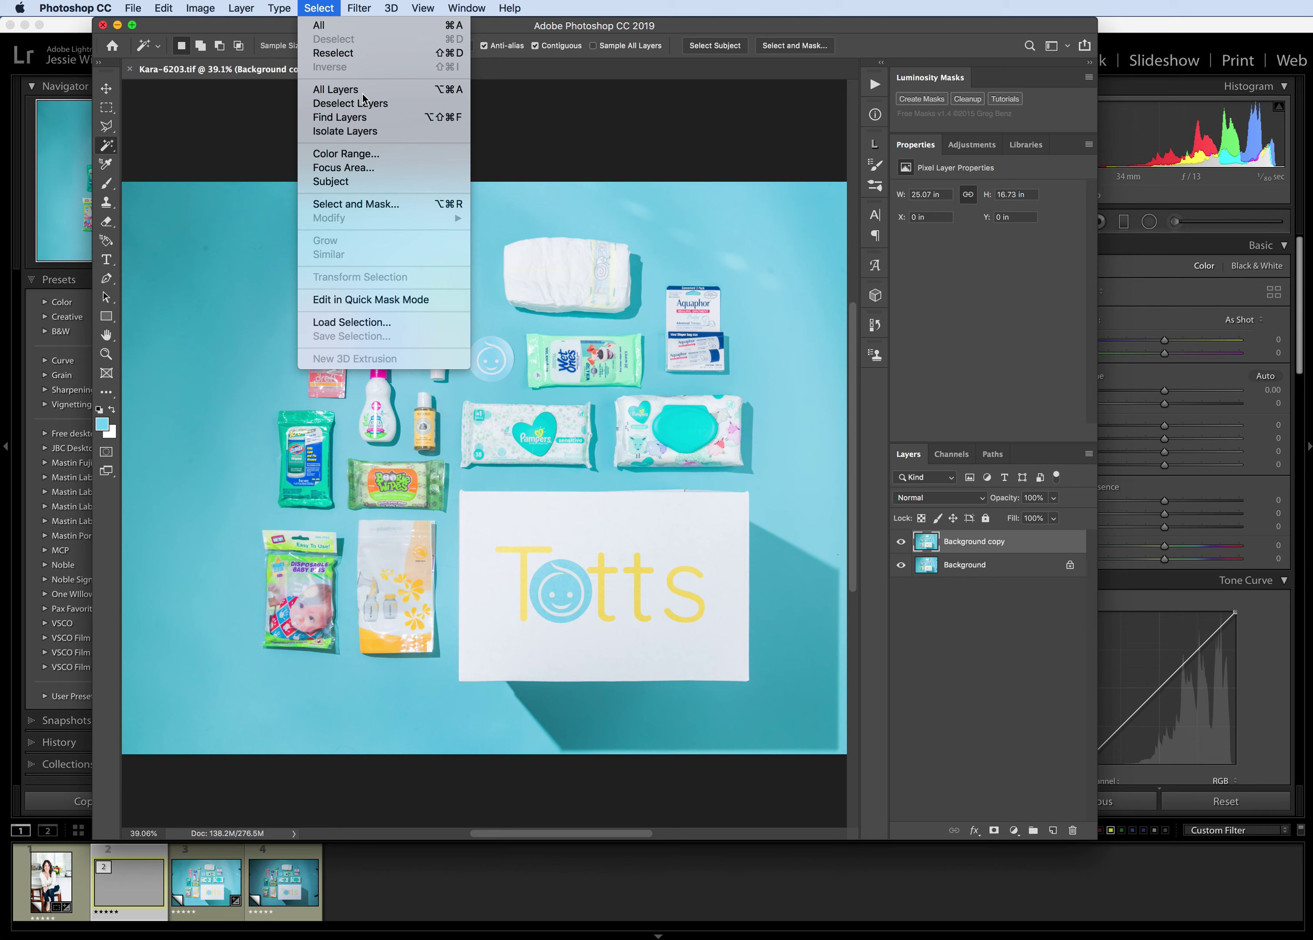
left_click(398, 153)
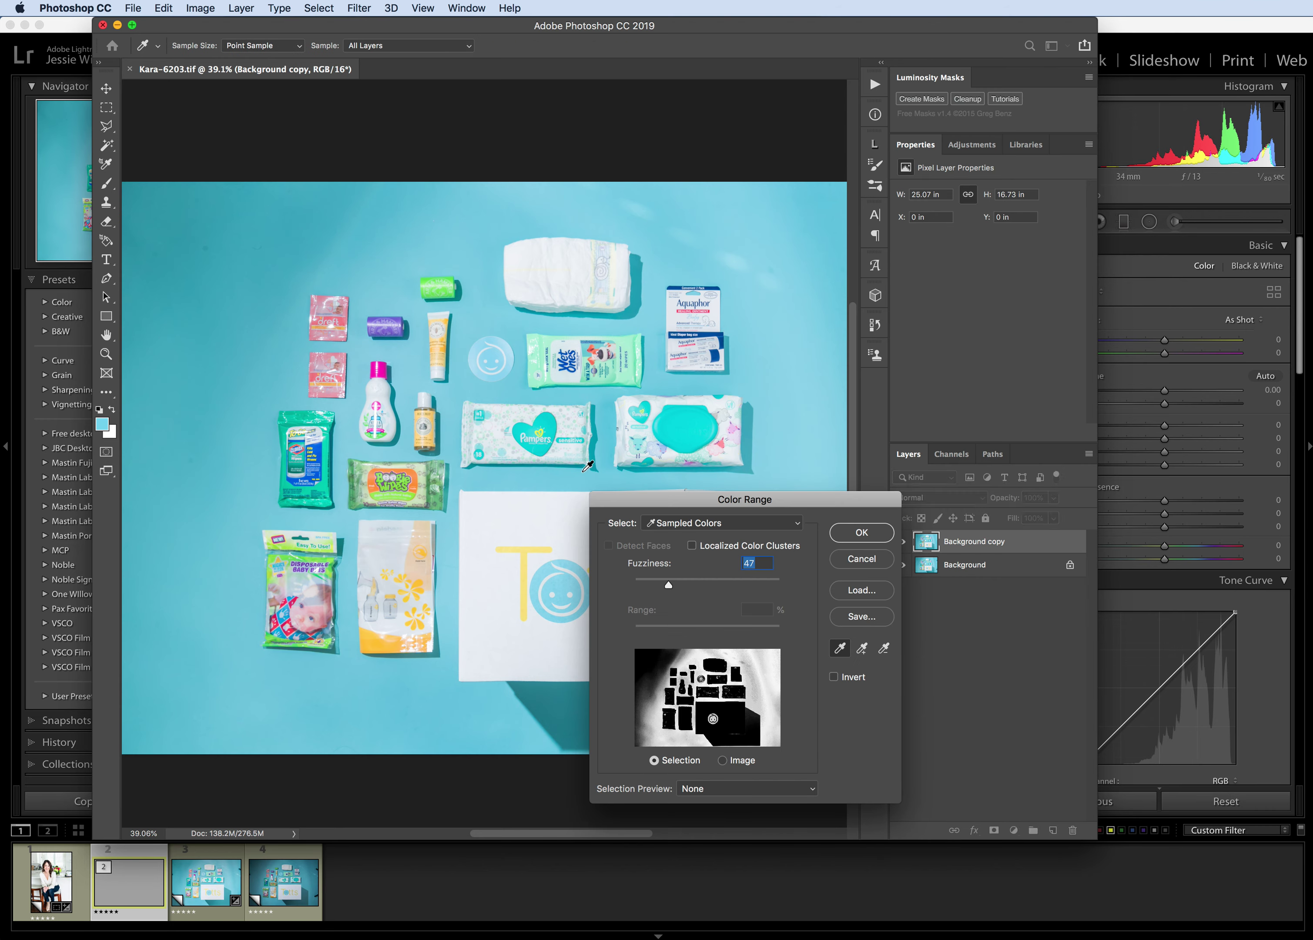
left_click(474, 305)
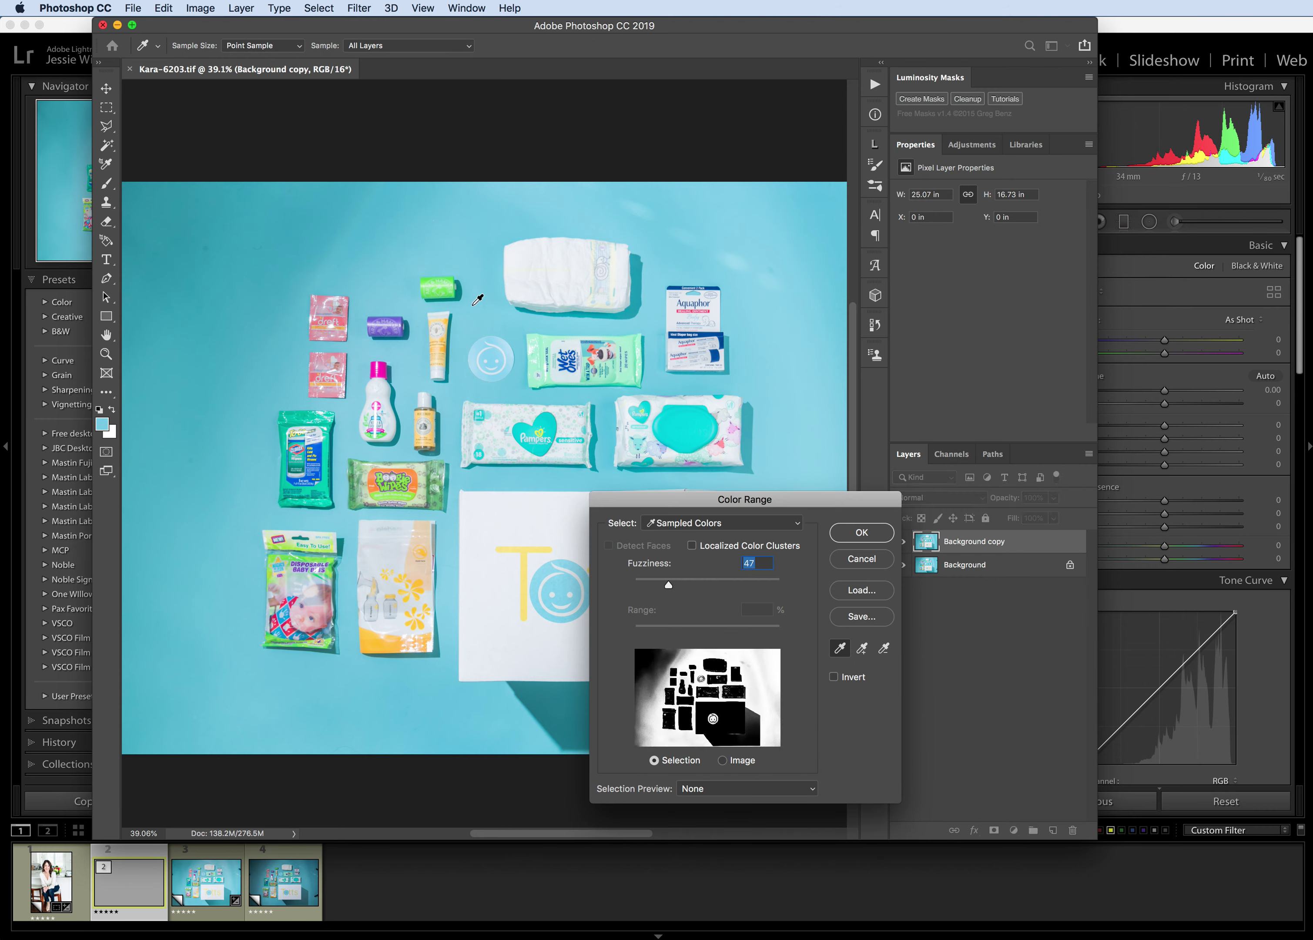
mouse_move(669, 588)
left_mouse_down()
mouse_move(652, 586)
mouse_move(682, 594)
left_mouse_up()
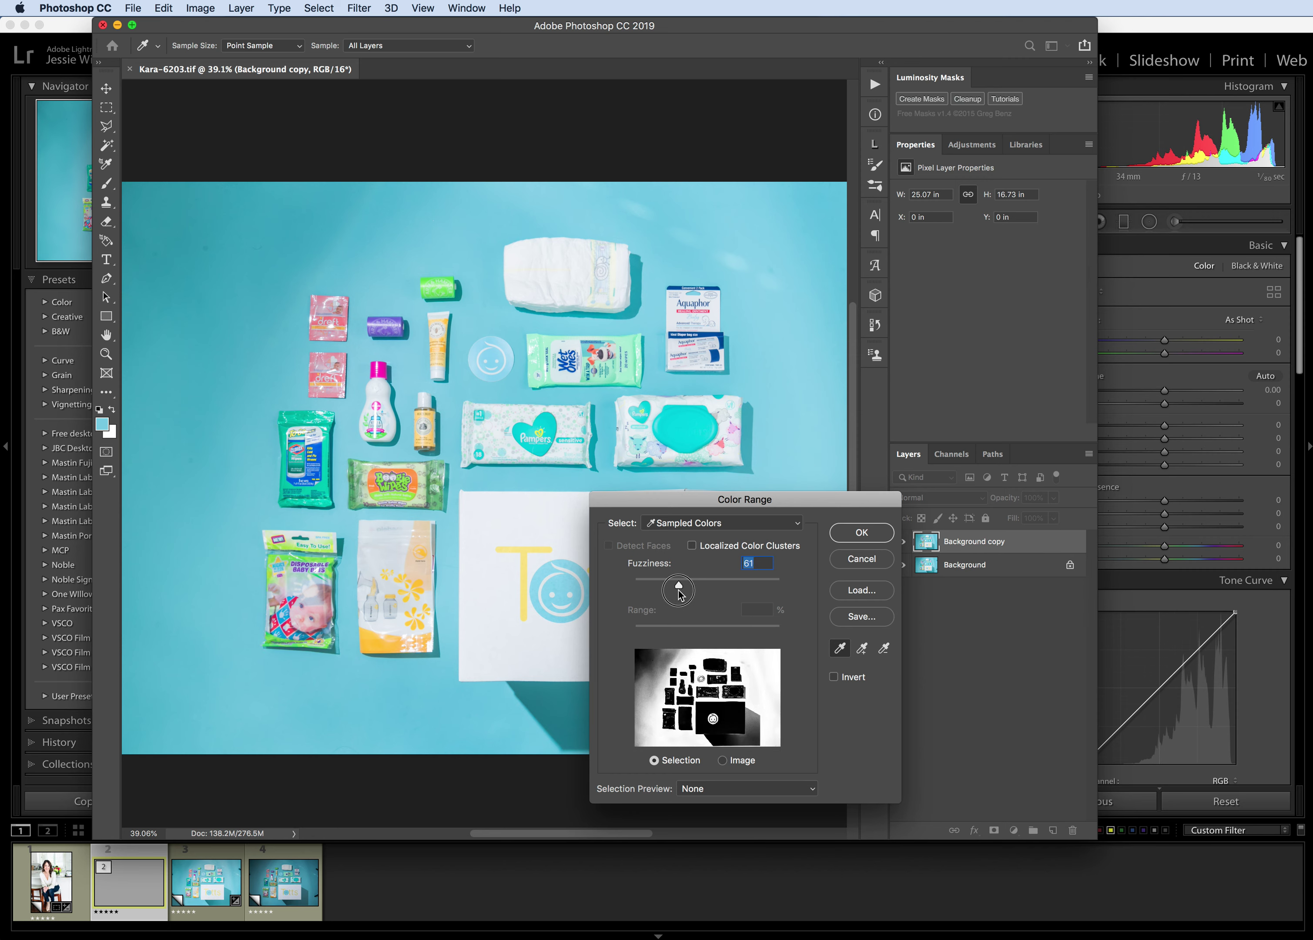
mouse_move(681, 589)
left_mouse_down()
mouse_move(692, 587)
mouse_move(679, 591)
left_mouse_up()
left_click(862, 533)
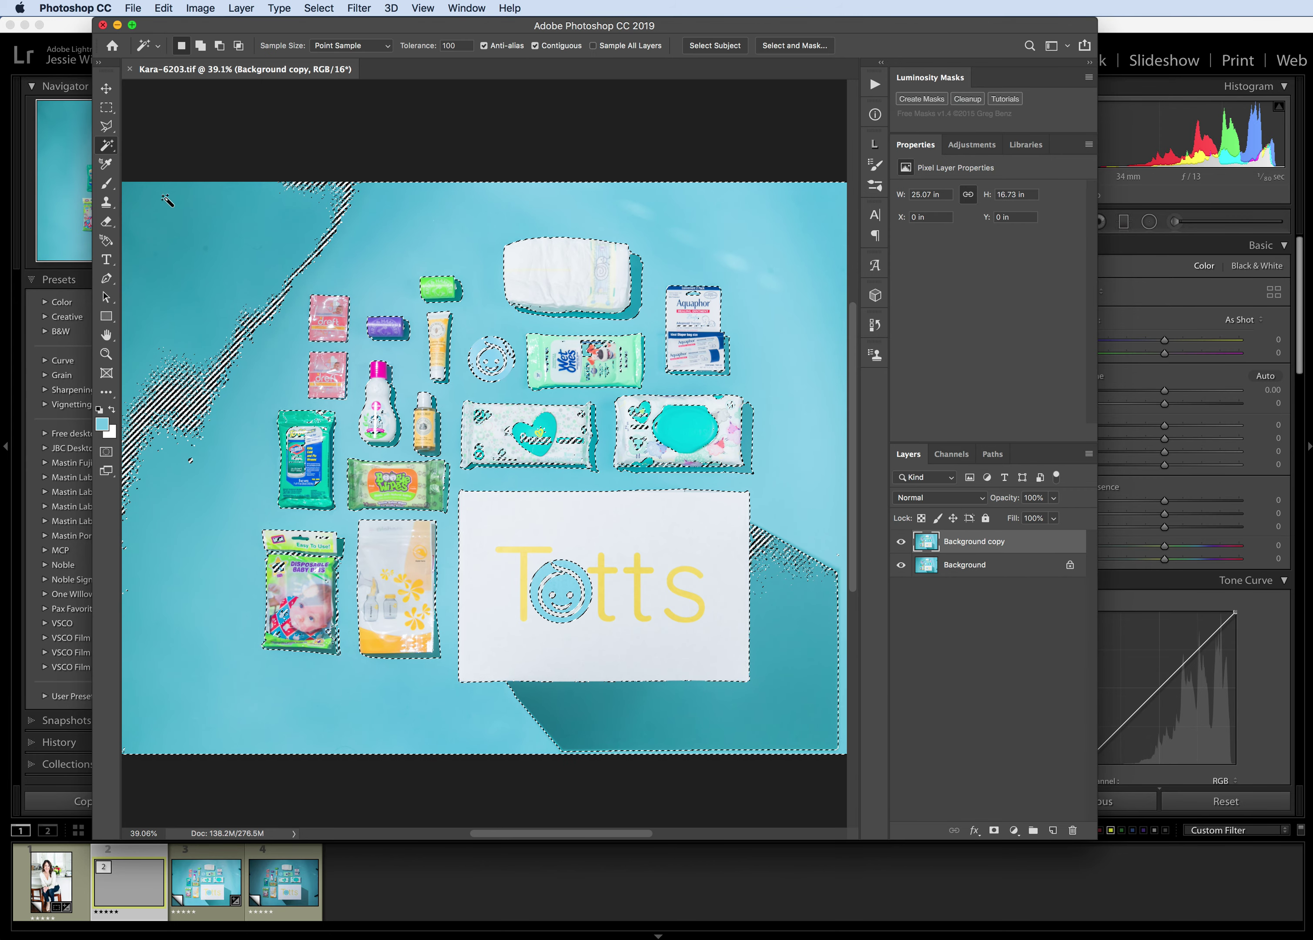
Add the unselected upper-left and left-edge backdrop areas to the selection with the Quick Selection tool and a 162 px brush.
right_click(106, 145)
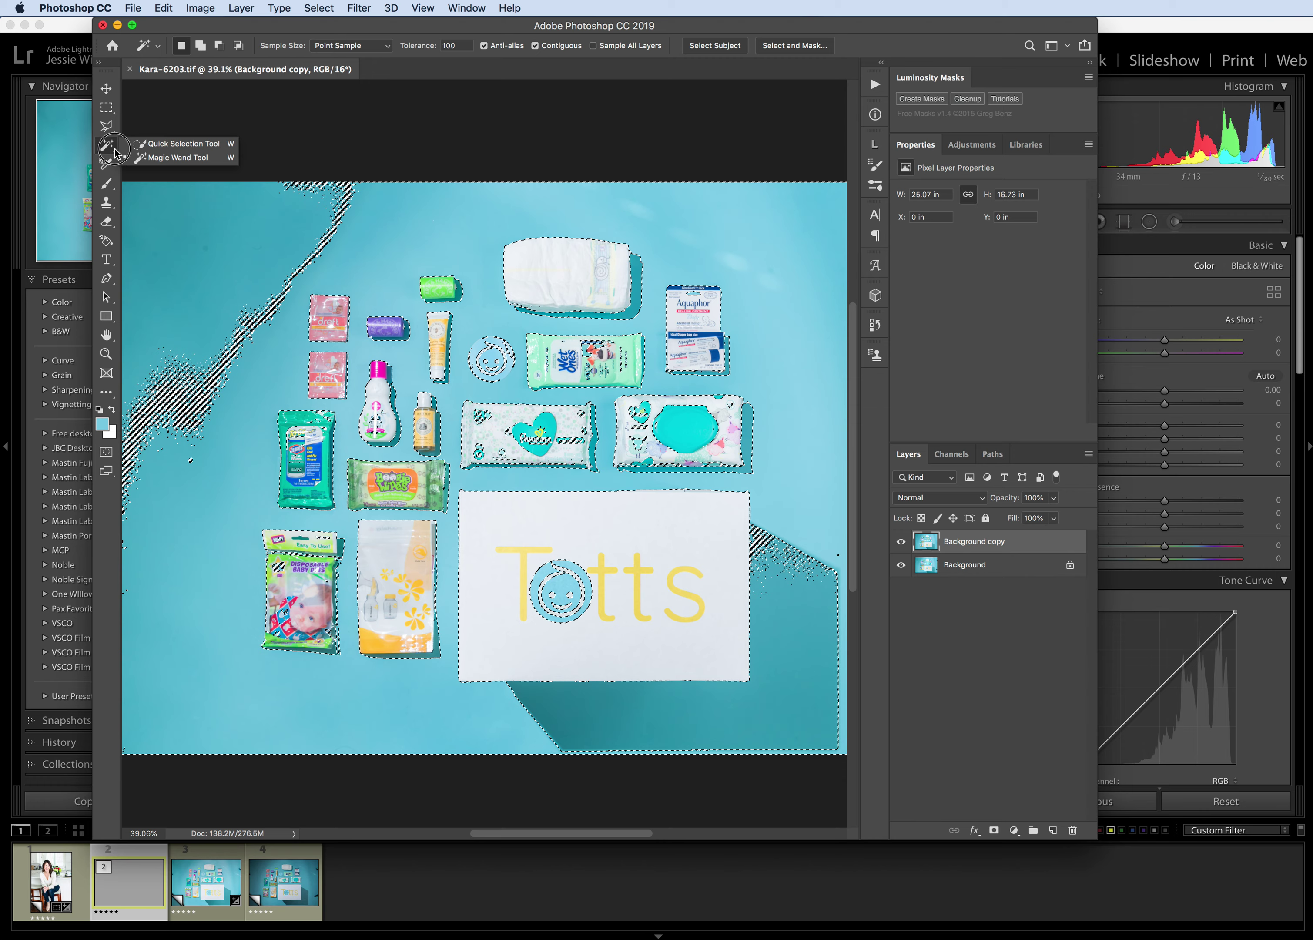
left_click(158, 145)
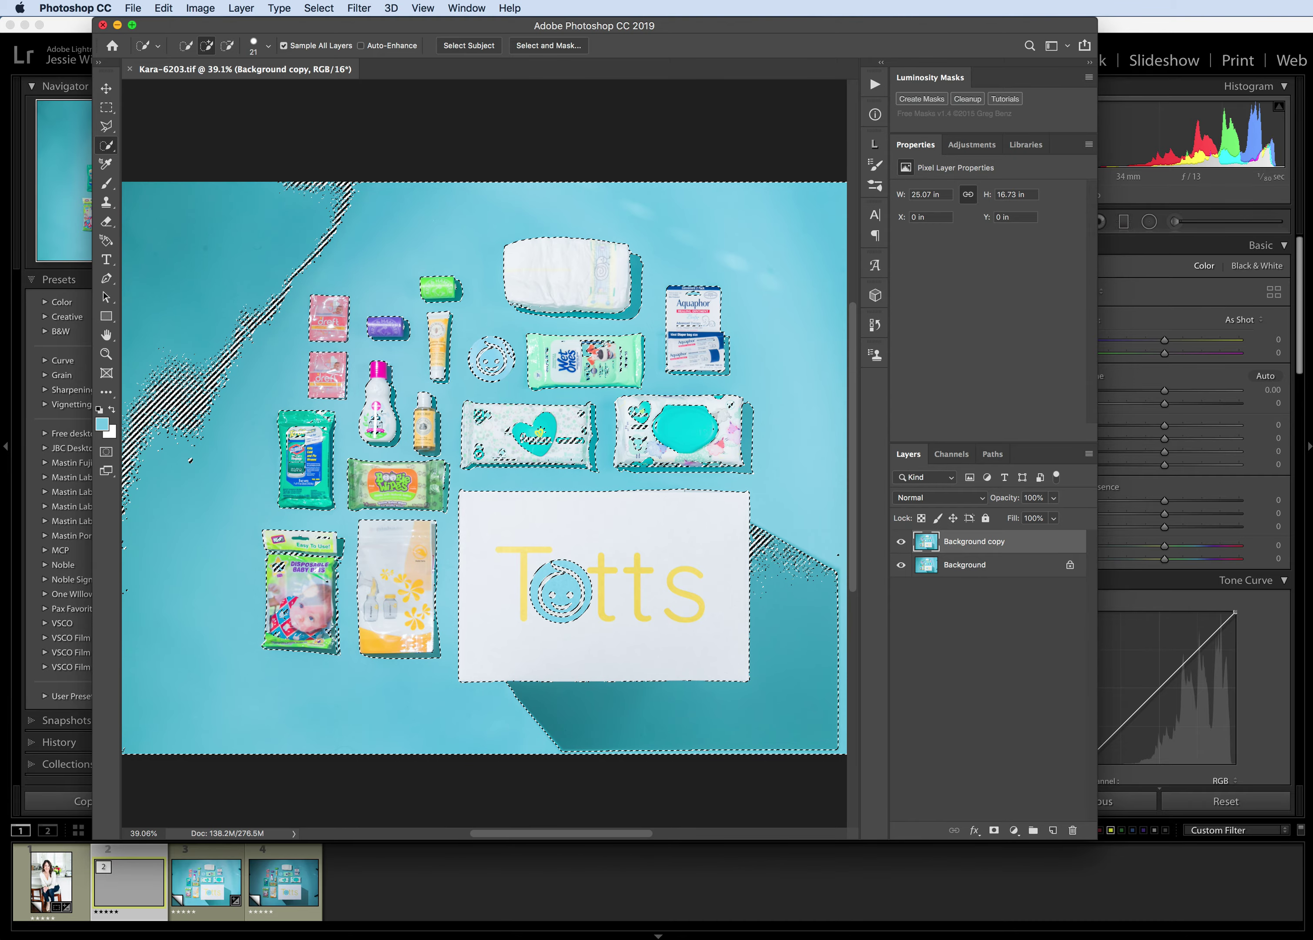
scroll(770, 738, "down", 2)
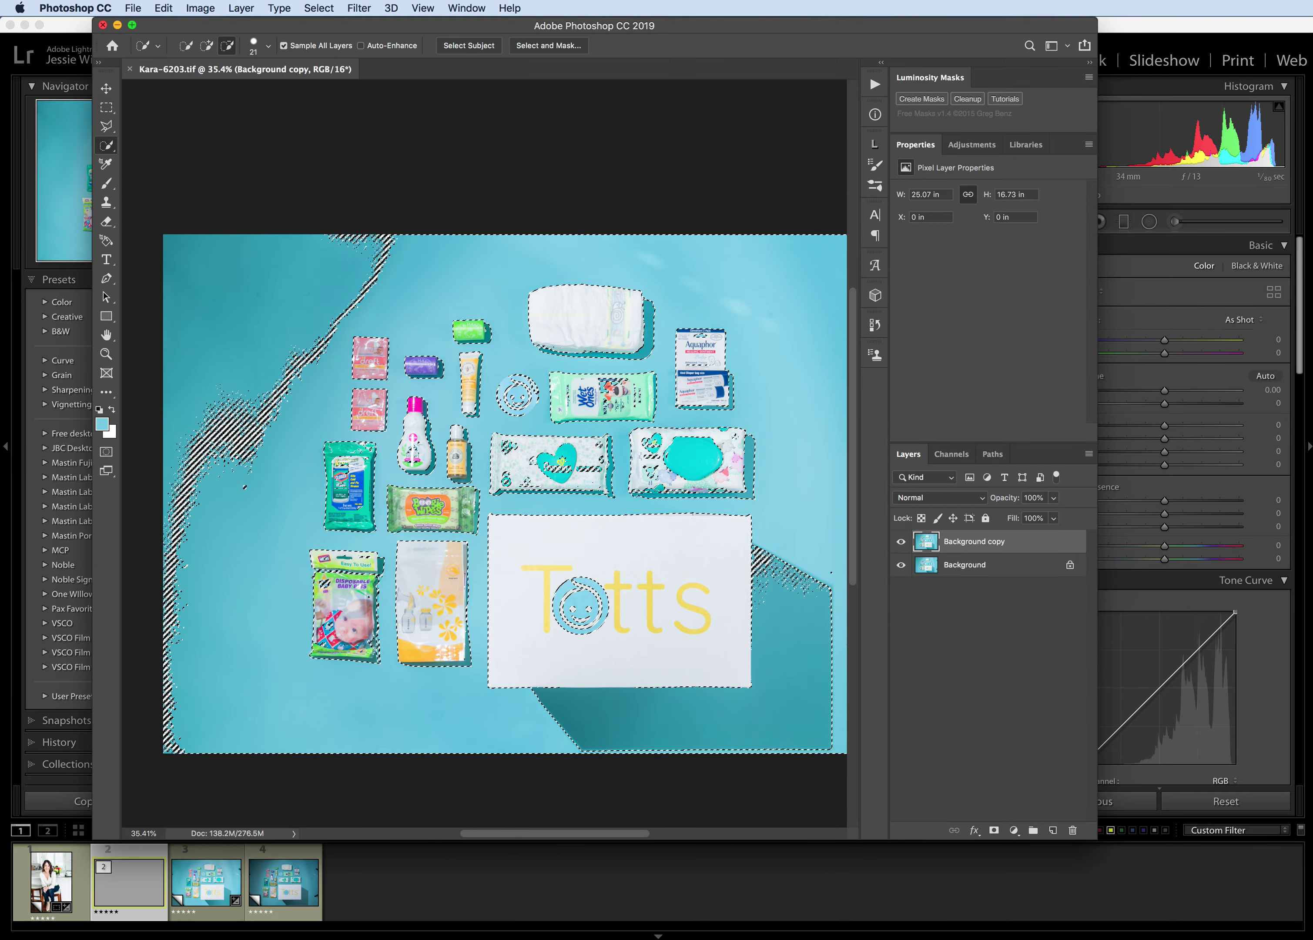
scroll(180, 460, "up", 2)
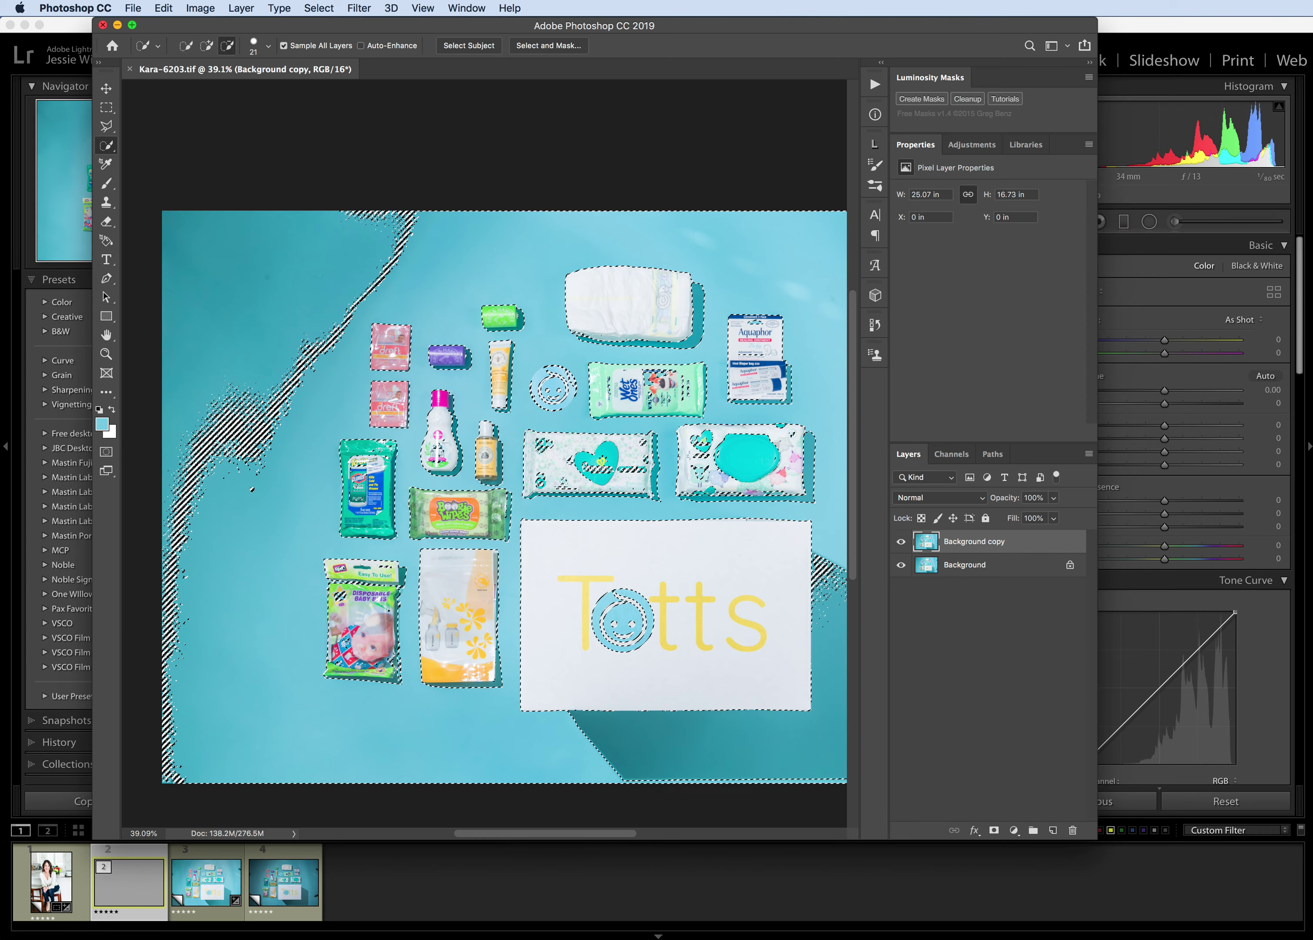
scroll(173, 466, "up", 1)
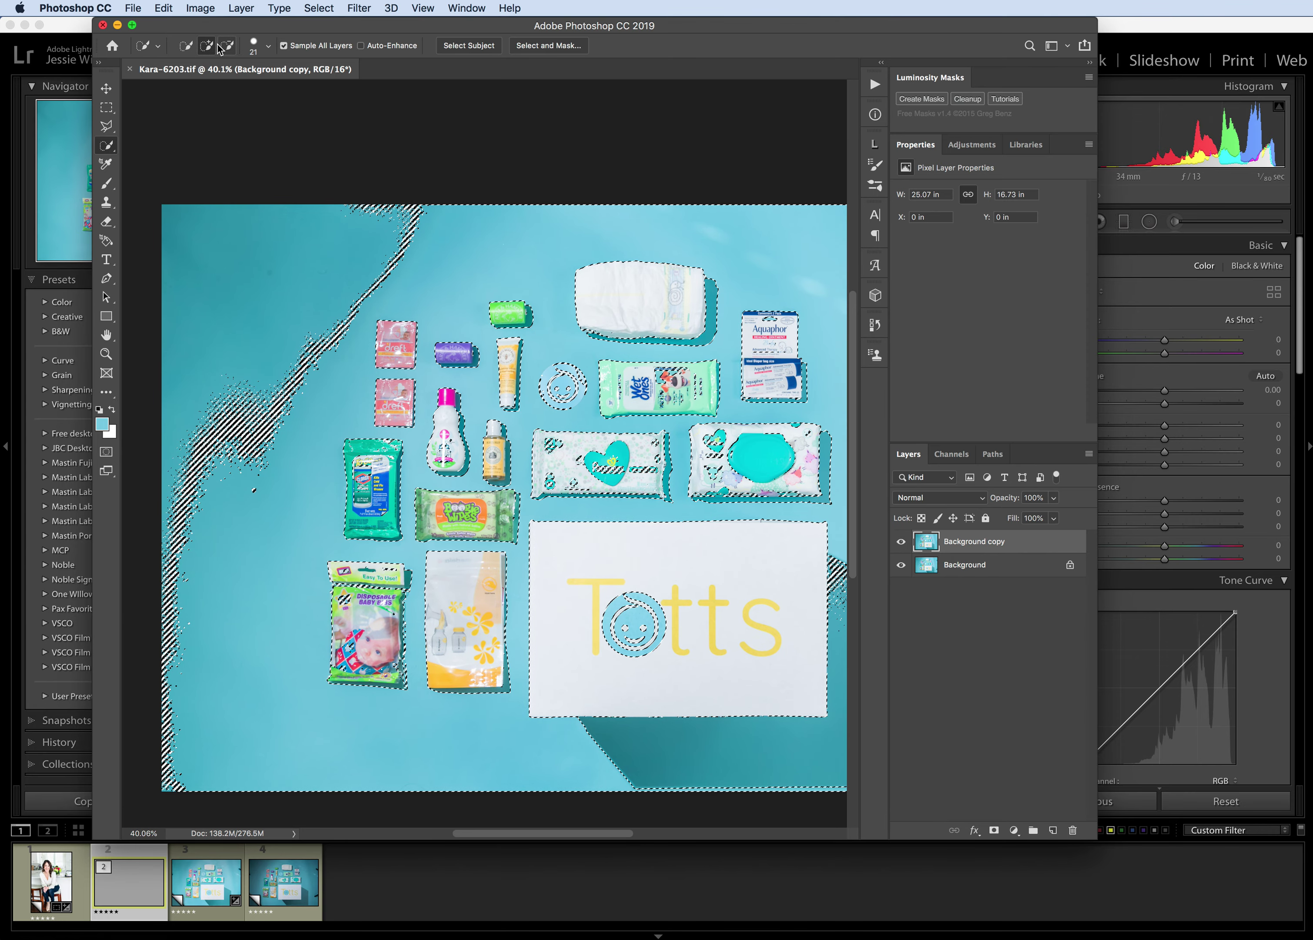
left_click(256, 46)
left_click_drag(246, 85, 280, 86)
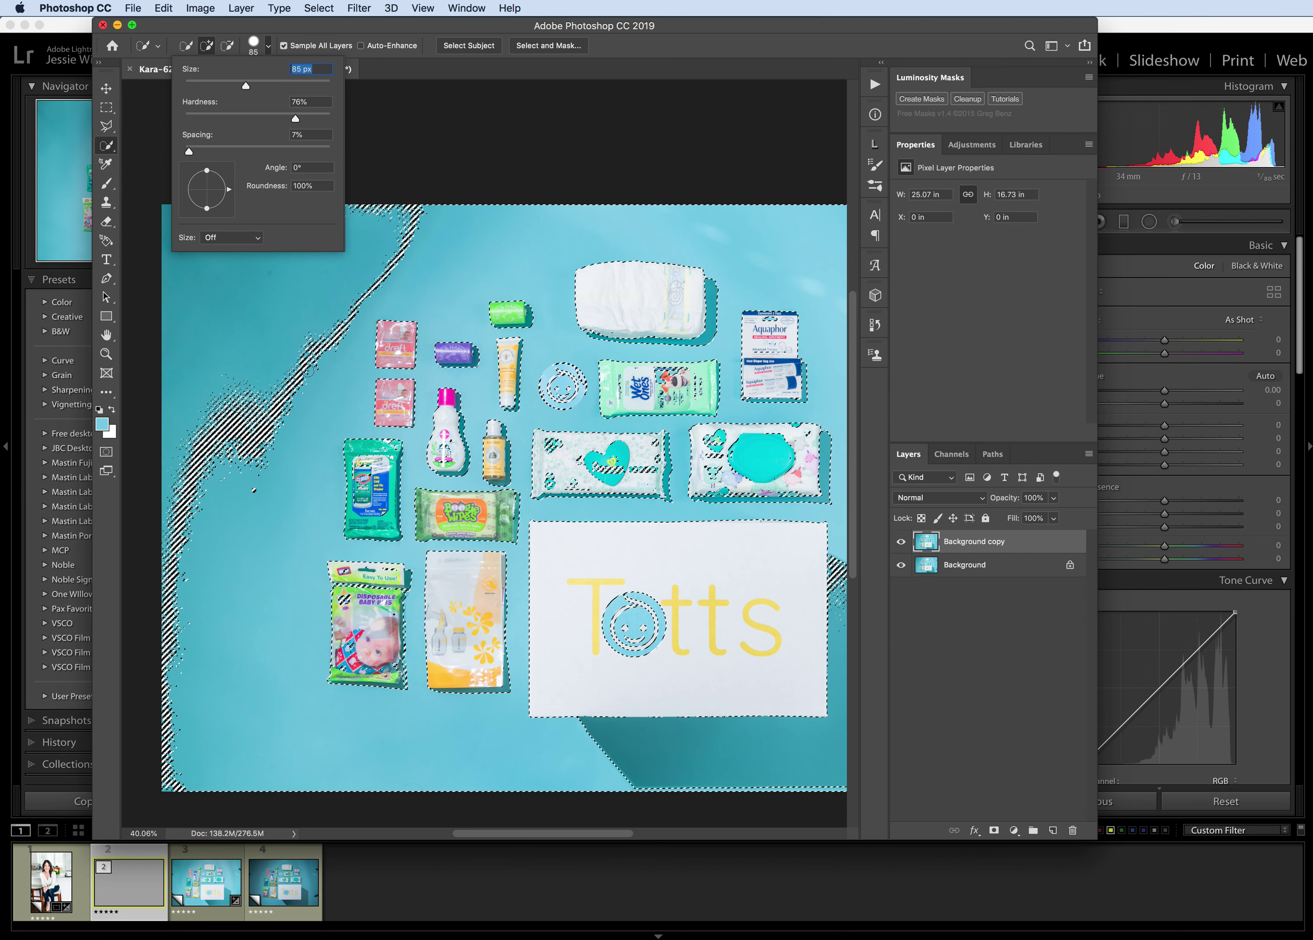
left_click(107, 145)
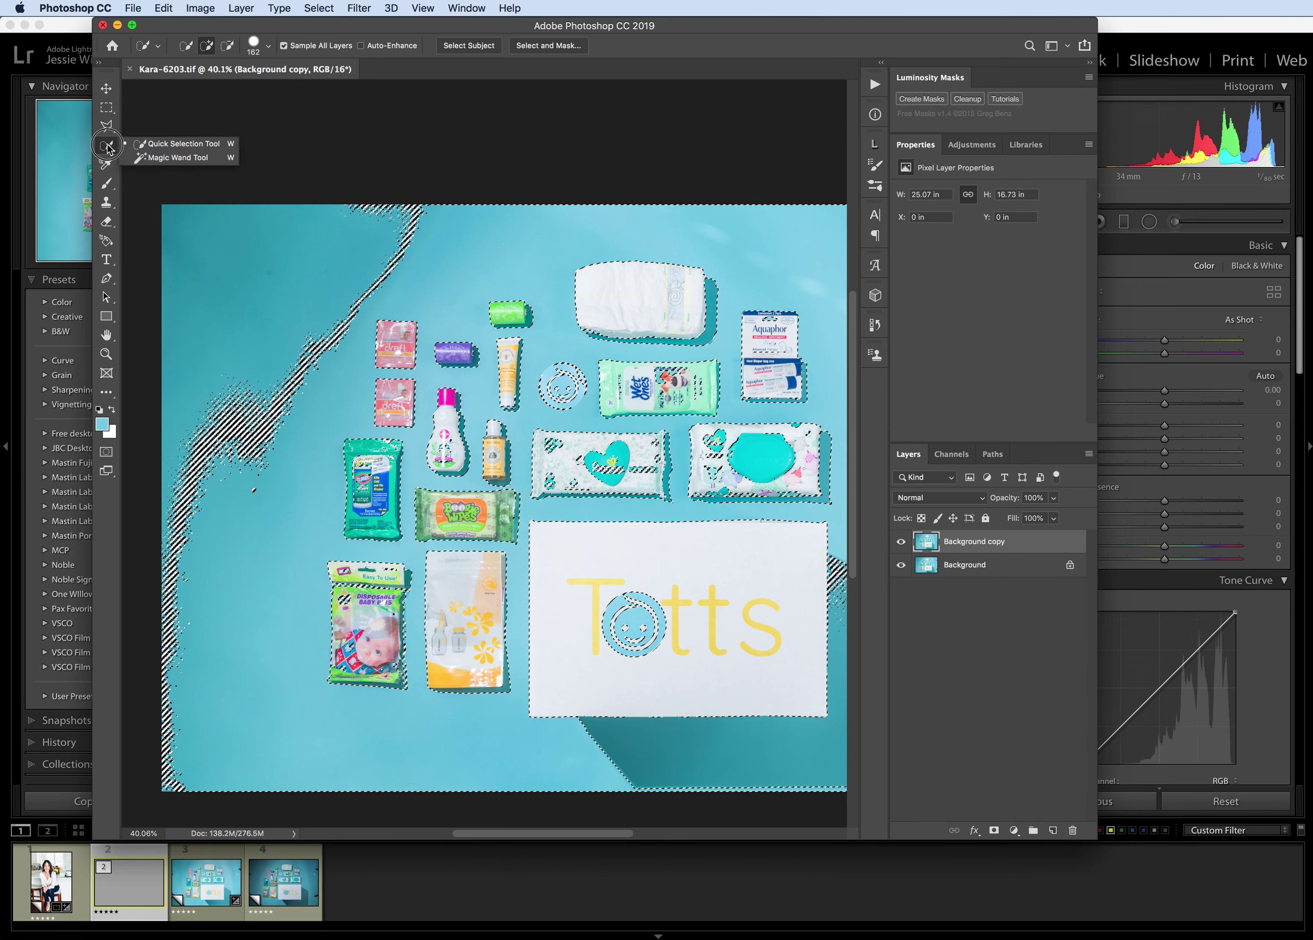
left_click(180, 144)
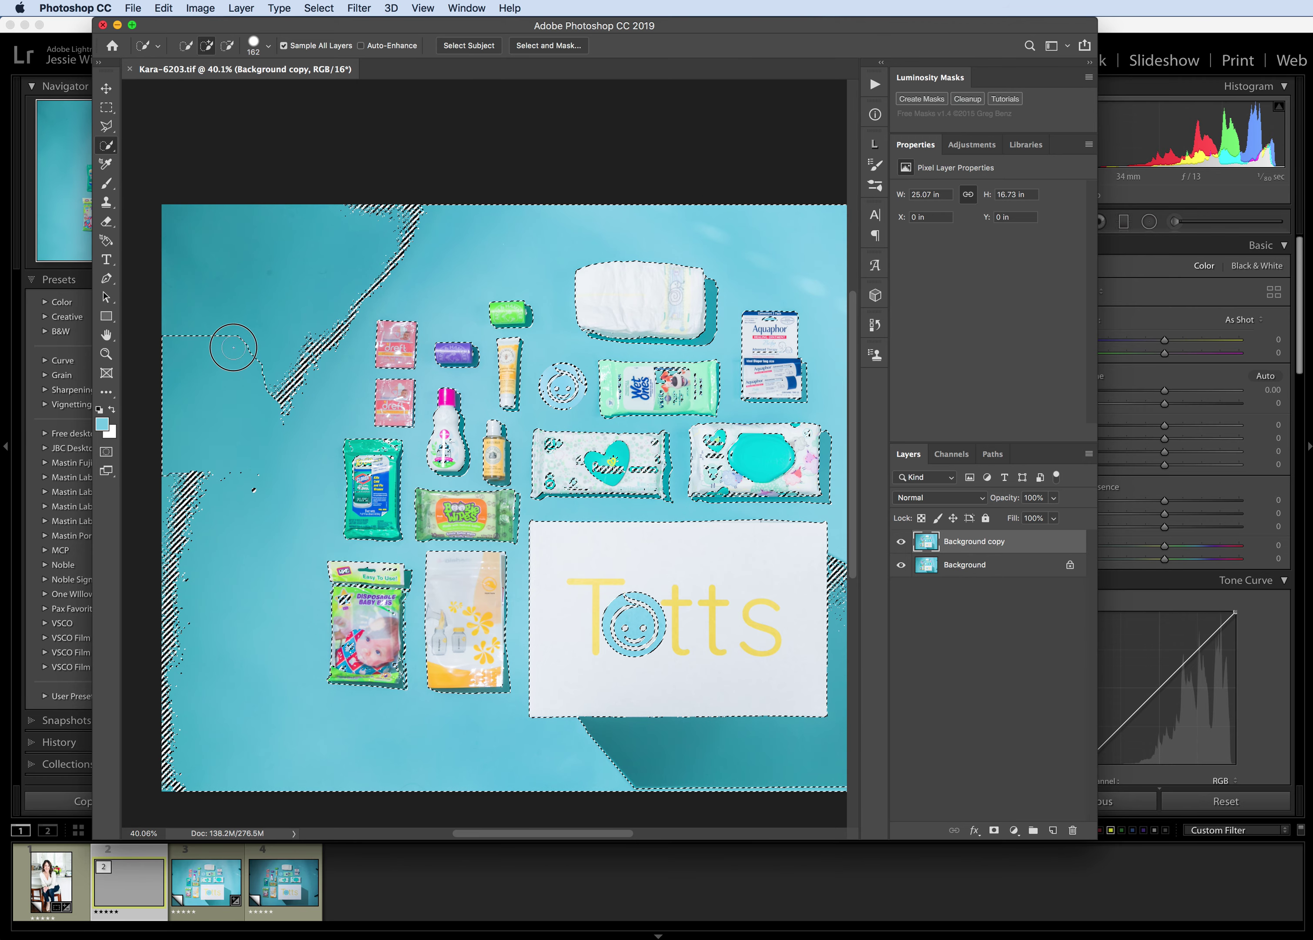
left_click_drag(212, 293, 389, 267)
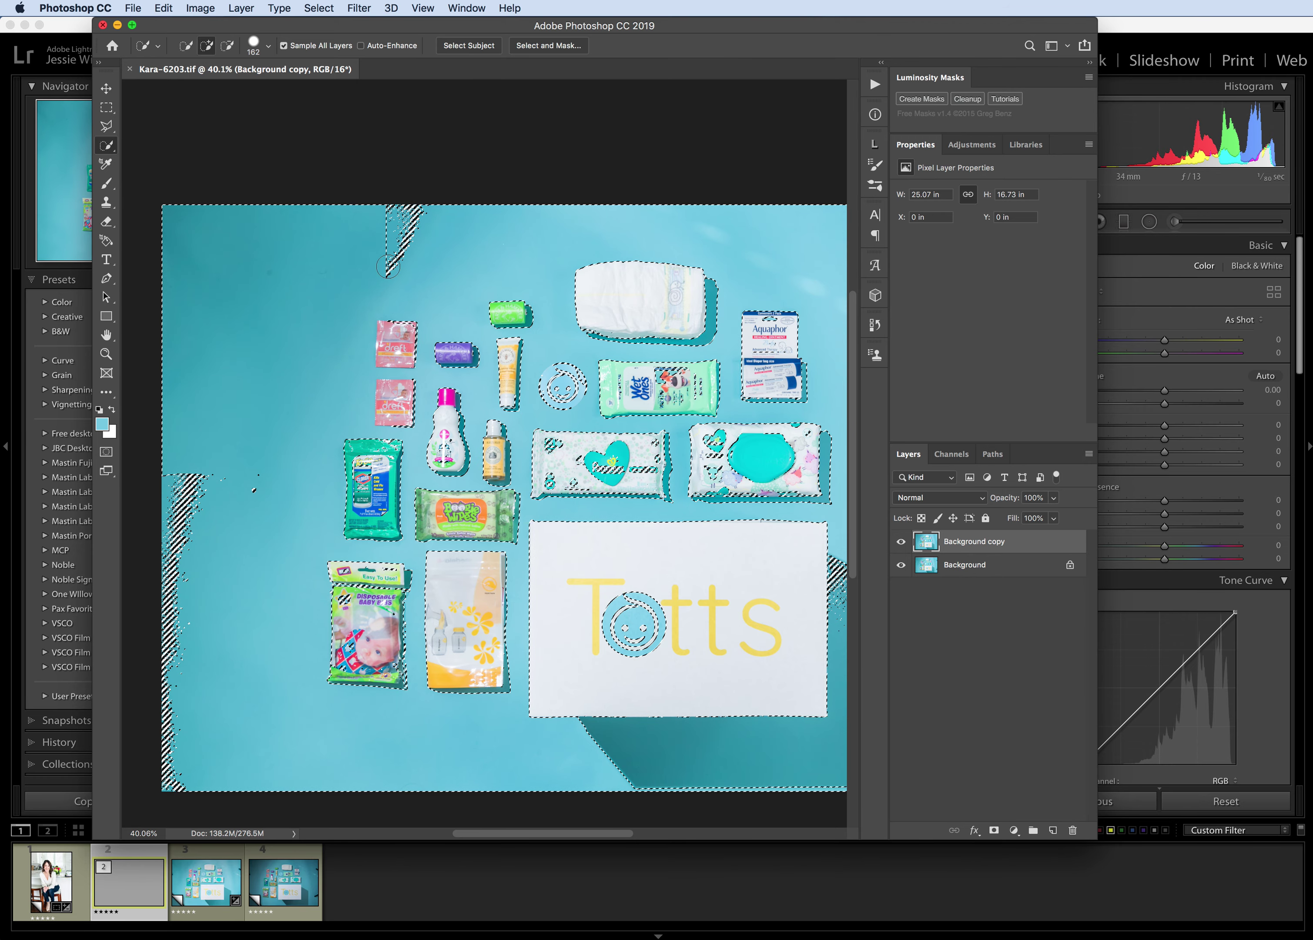
left_click_drag(182, 484, 160, 619)
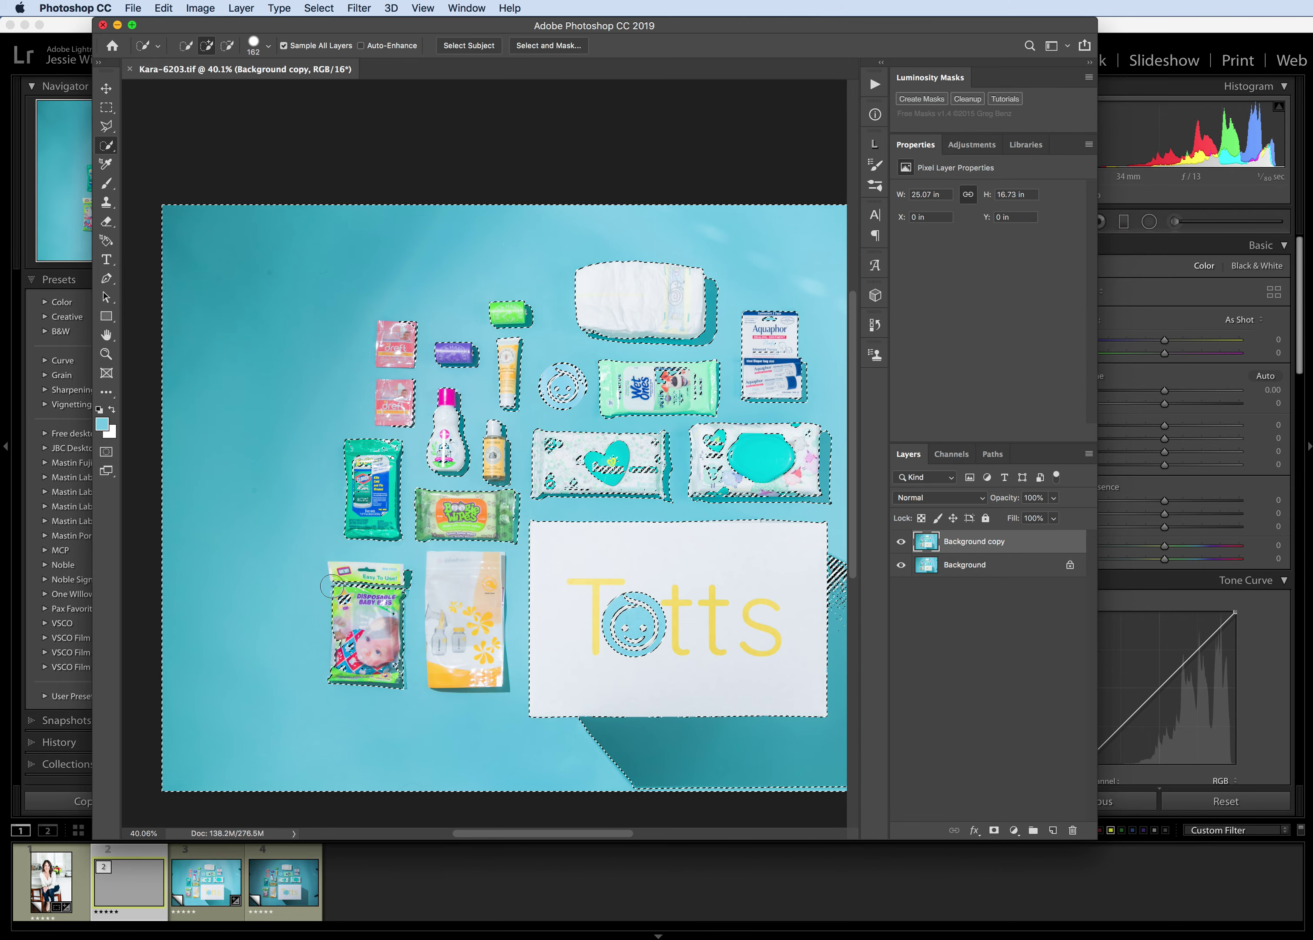
Subtract the blue baby-face circle of the Totts logo on the white box from the selection.
scroll(339, 585, "right", 5)
scroll(335, 576, "right", 5)
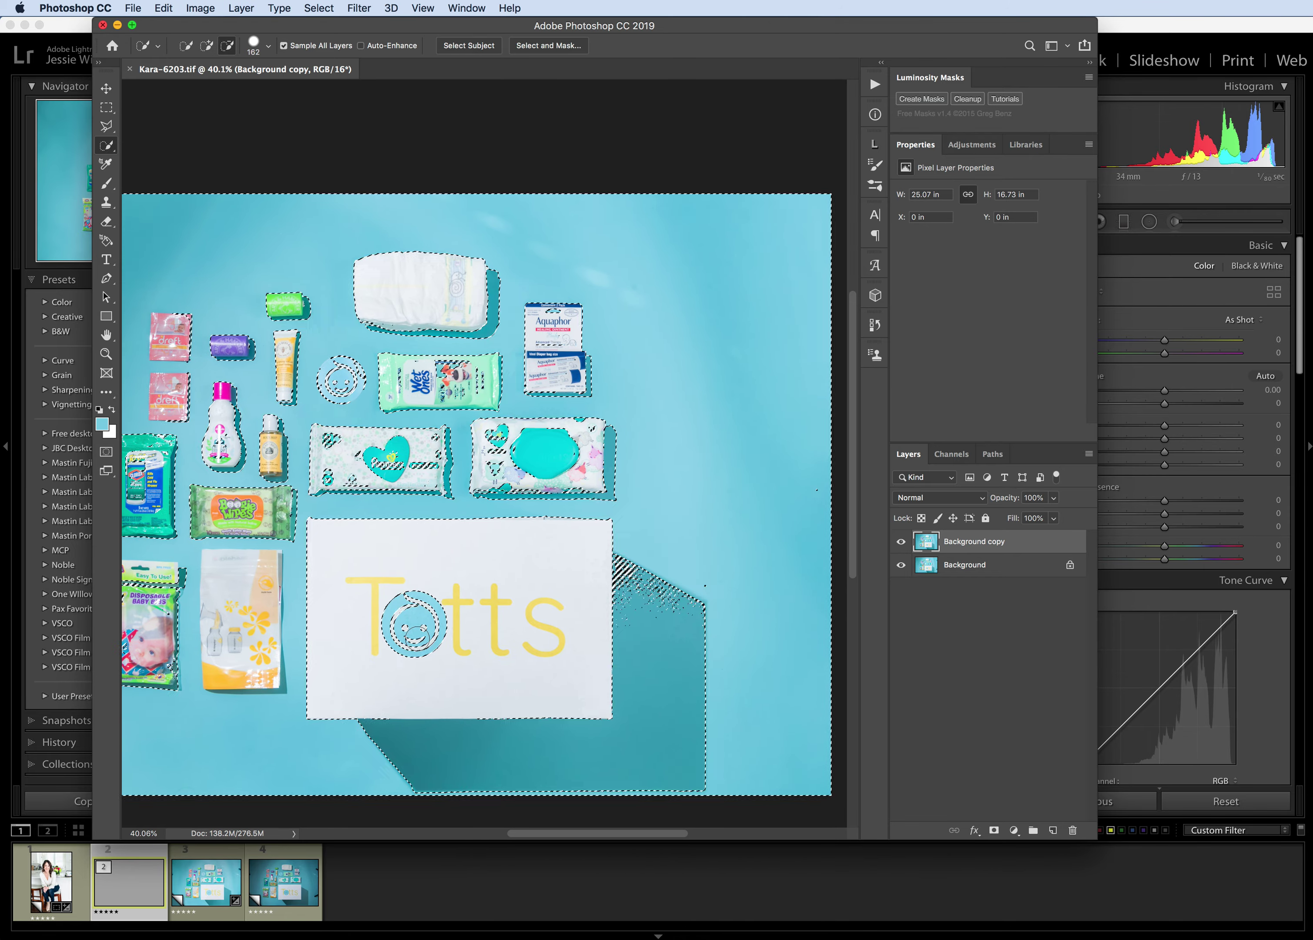
scroll(417, 628, "up", 2)
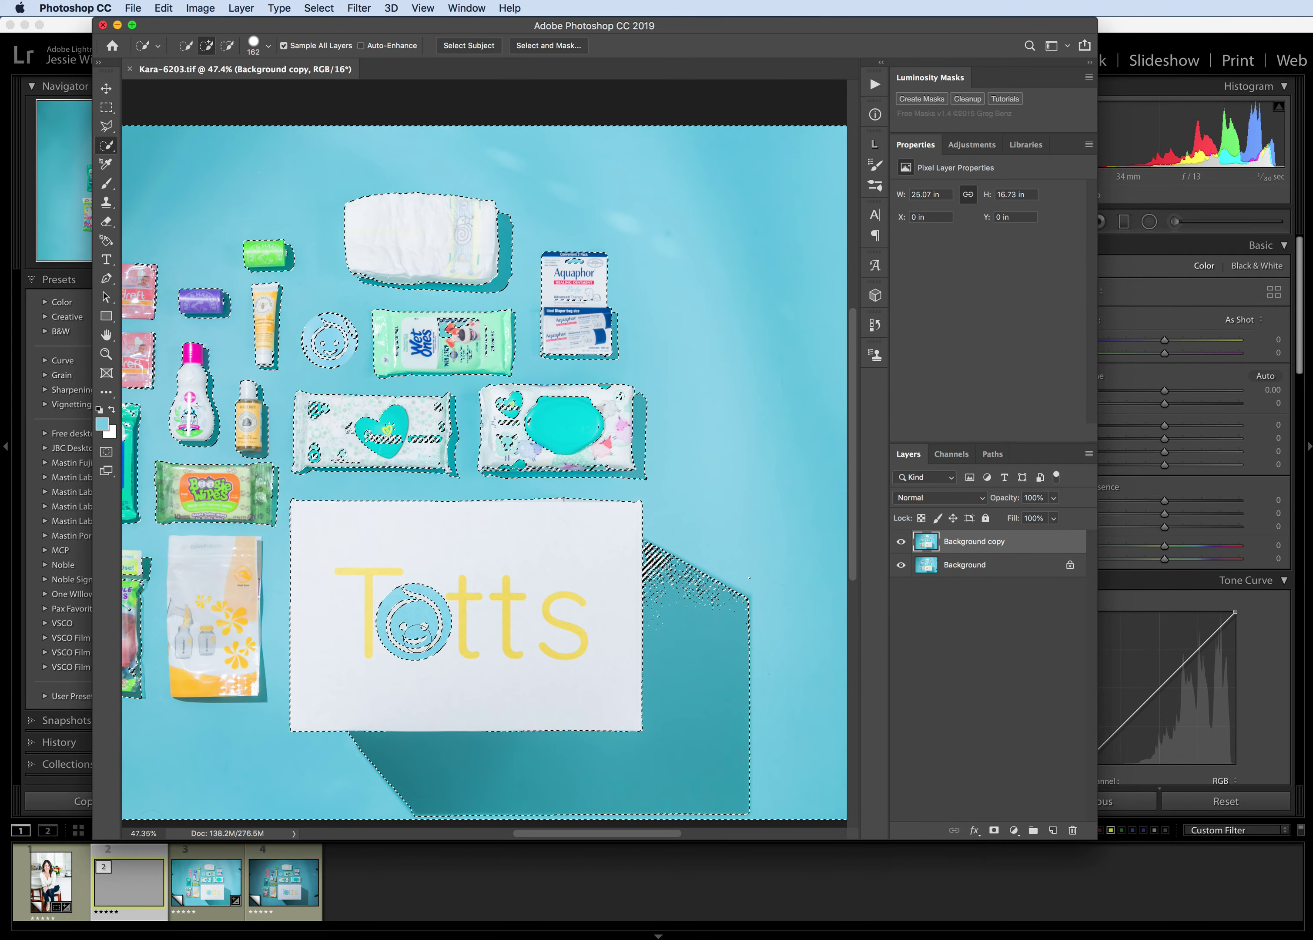
scroll(414, 624, "up", 2)
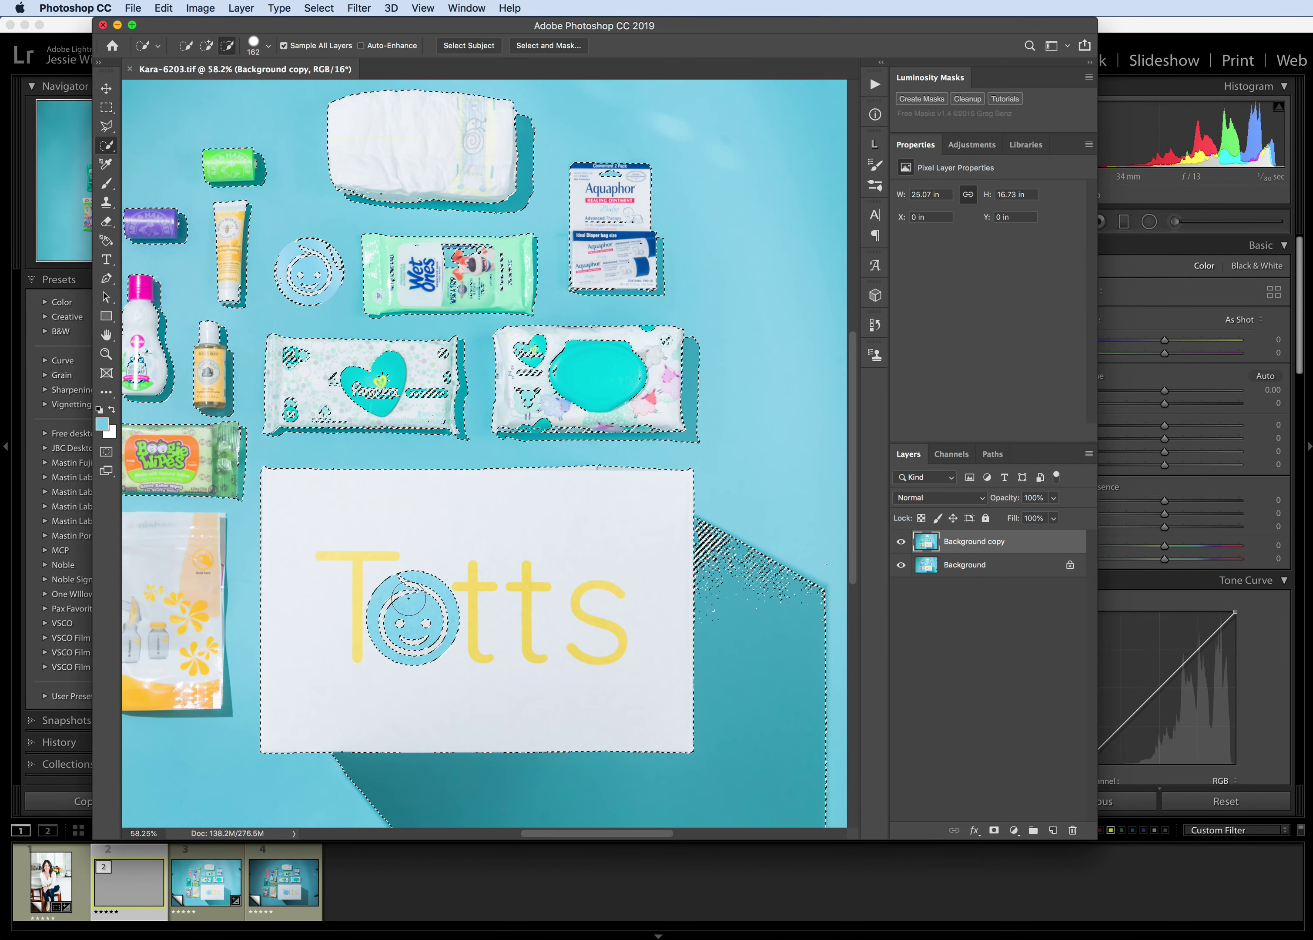
mouse_move(405, 598)
left_mouse_down()
mouse_move(402, 631)
mouse_move(437, 650)
mouse_move(449, 612)
mouse_move(428, 579)
mouse_move(377, 612)
mouse_move(391, 653)
mouse_move(417, 666)
left_mouse_up()
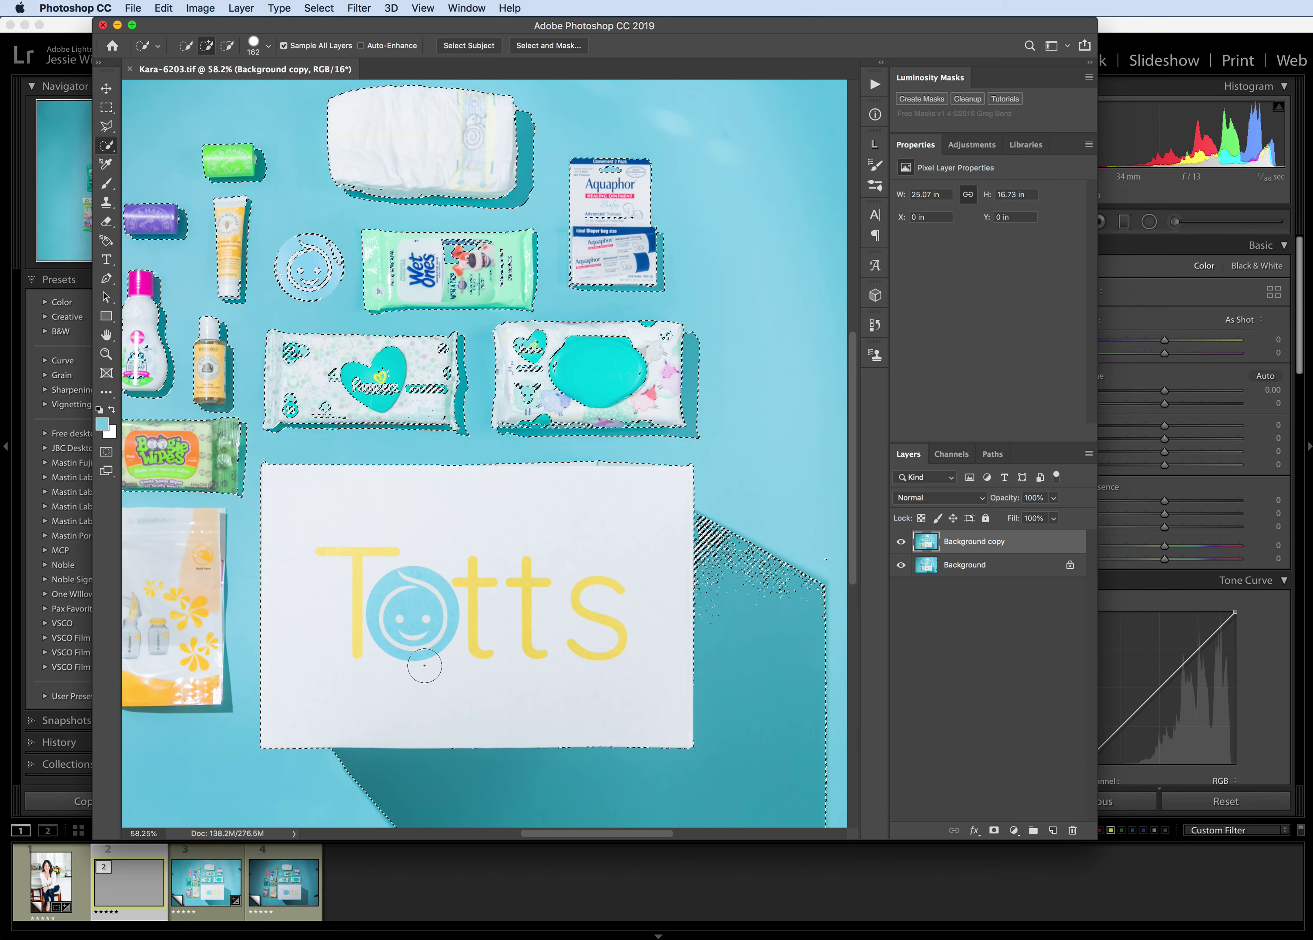
Subtract the speckled part of the white Totts box's shadow, beside the box, from the selection with the Quick Selection tool.
scroll(371, 672, "down", 3)
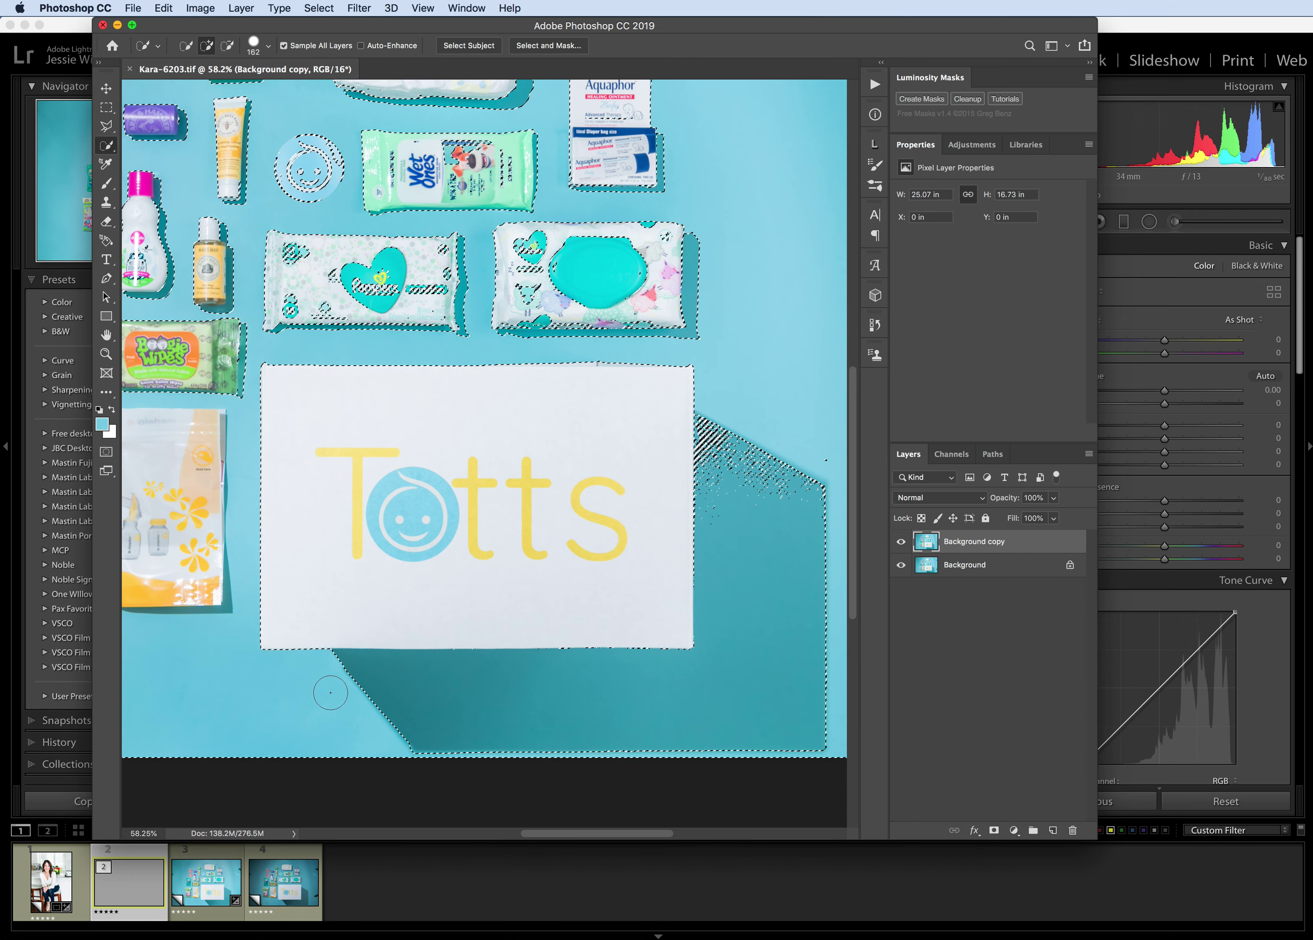
key("alt")
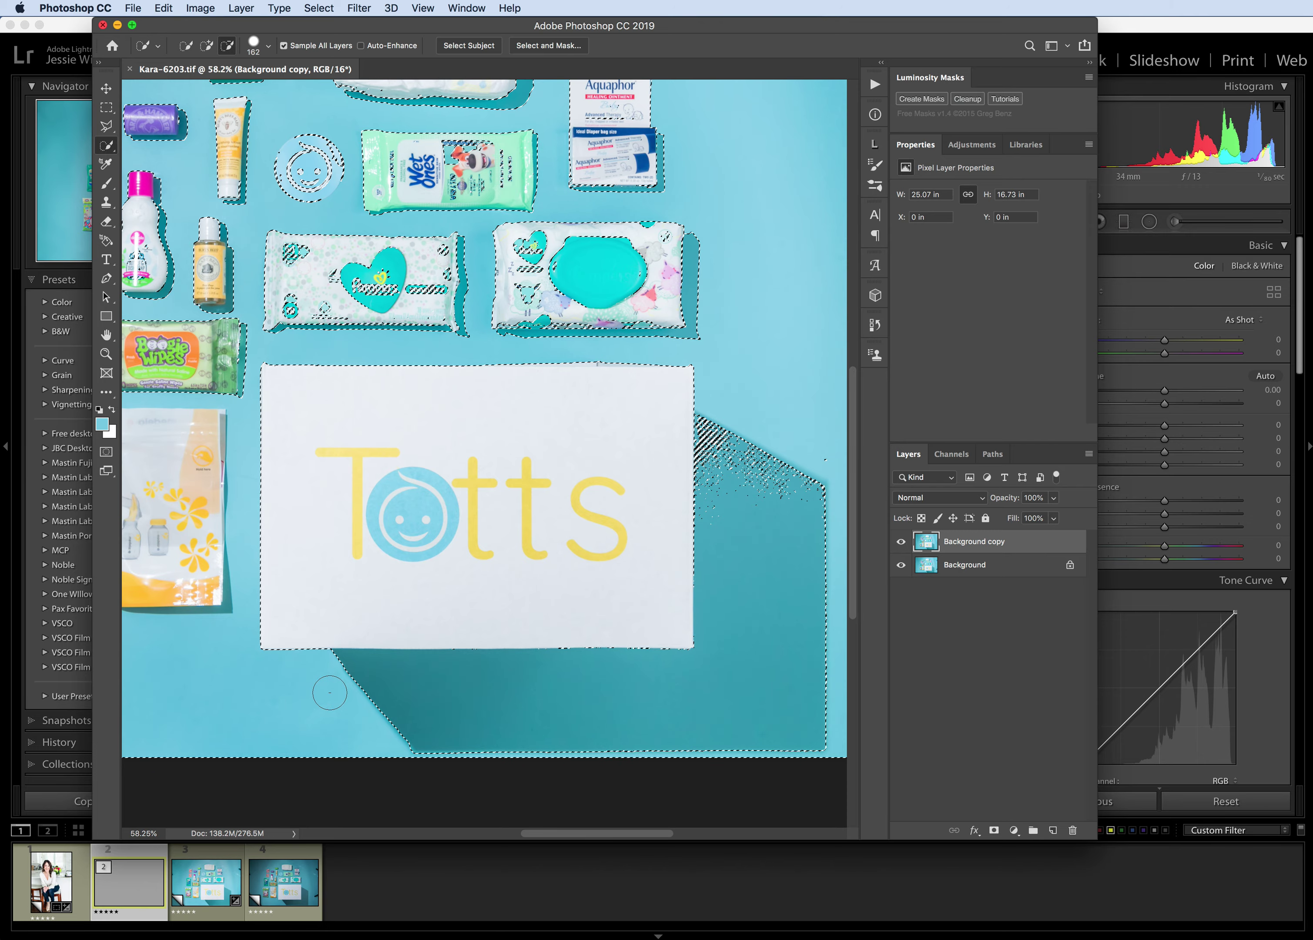
scroll(331, 696, "right", 5)
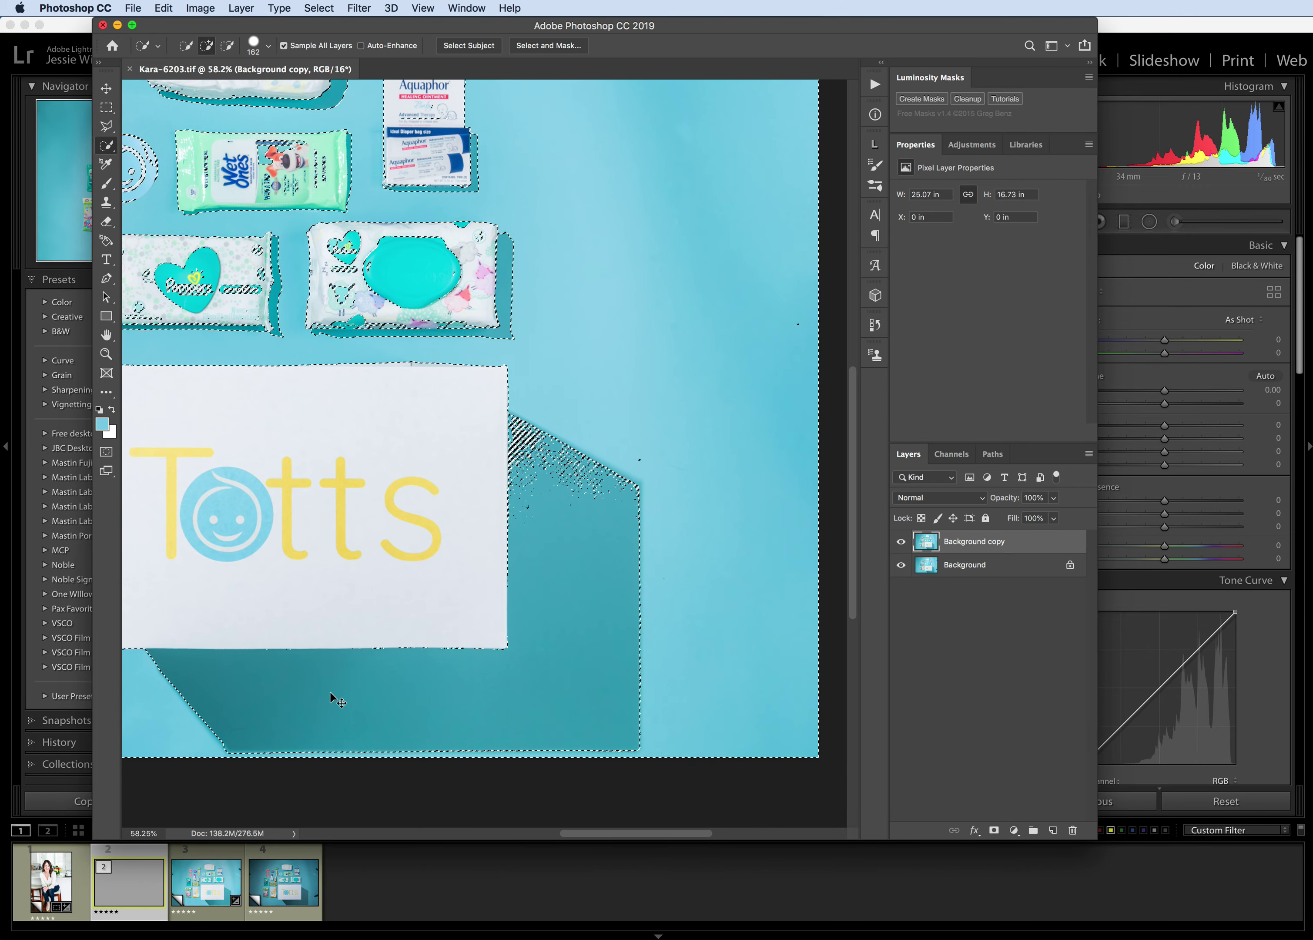
left_click_drag(596, 499, 575, 492)
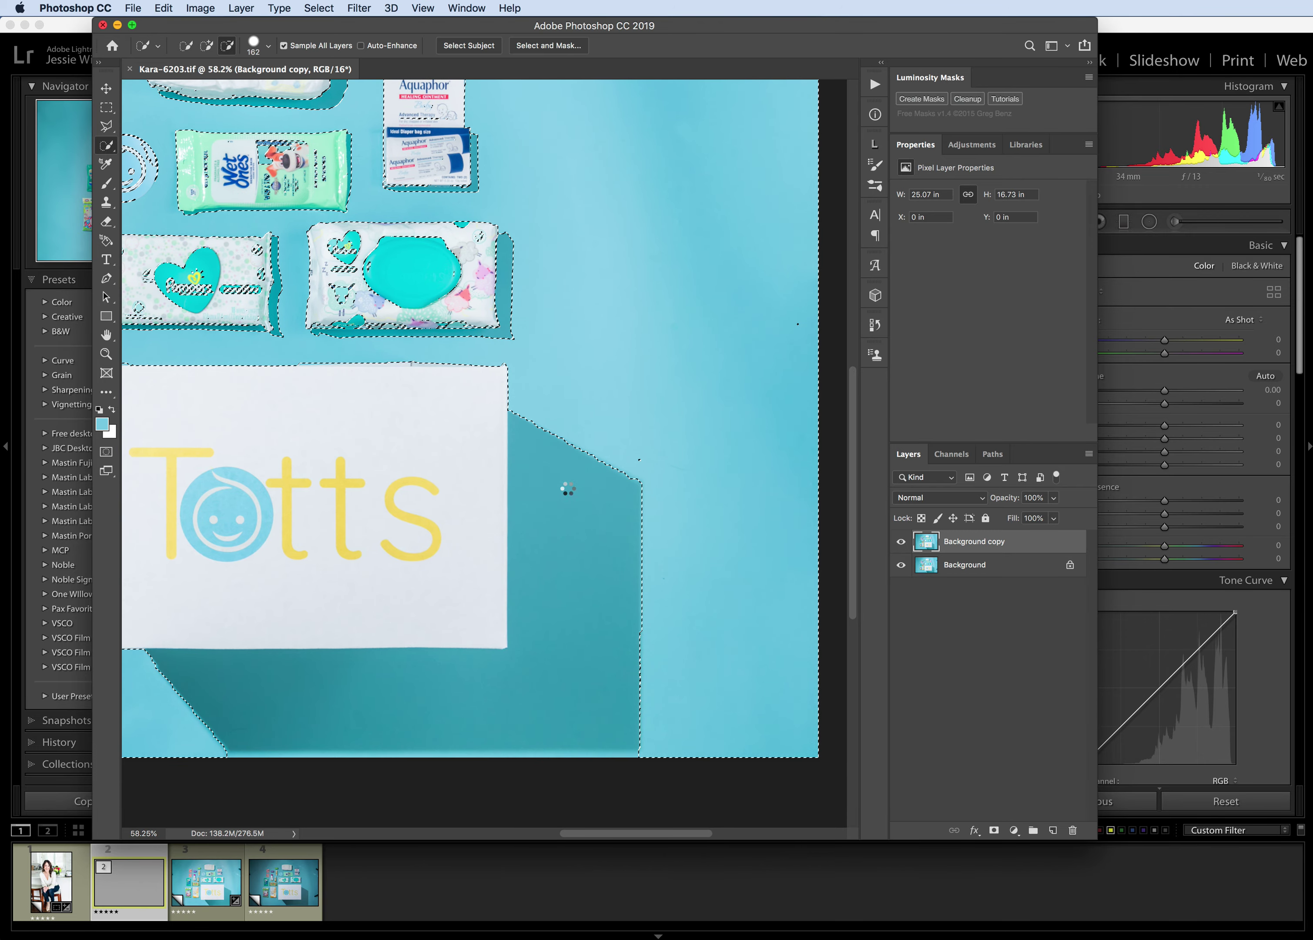
Reduce the Quick Selection brush to 65 px and subtract the Pampers wipes pack with the teal lid from the selection.
scroll(562, 721, "up", 3)
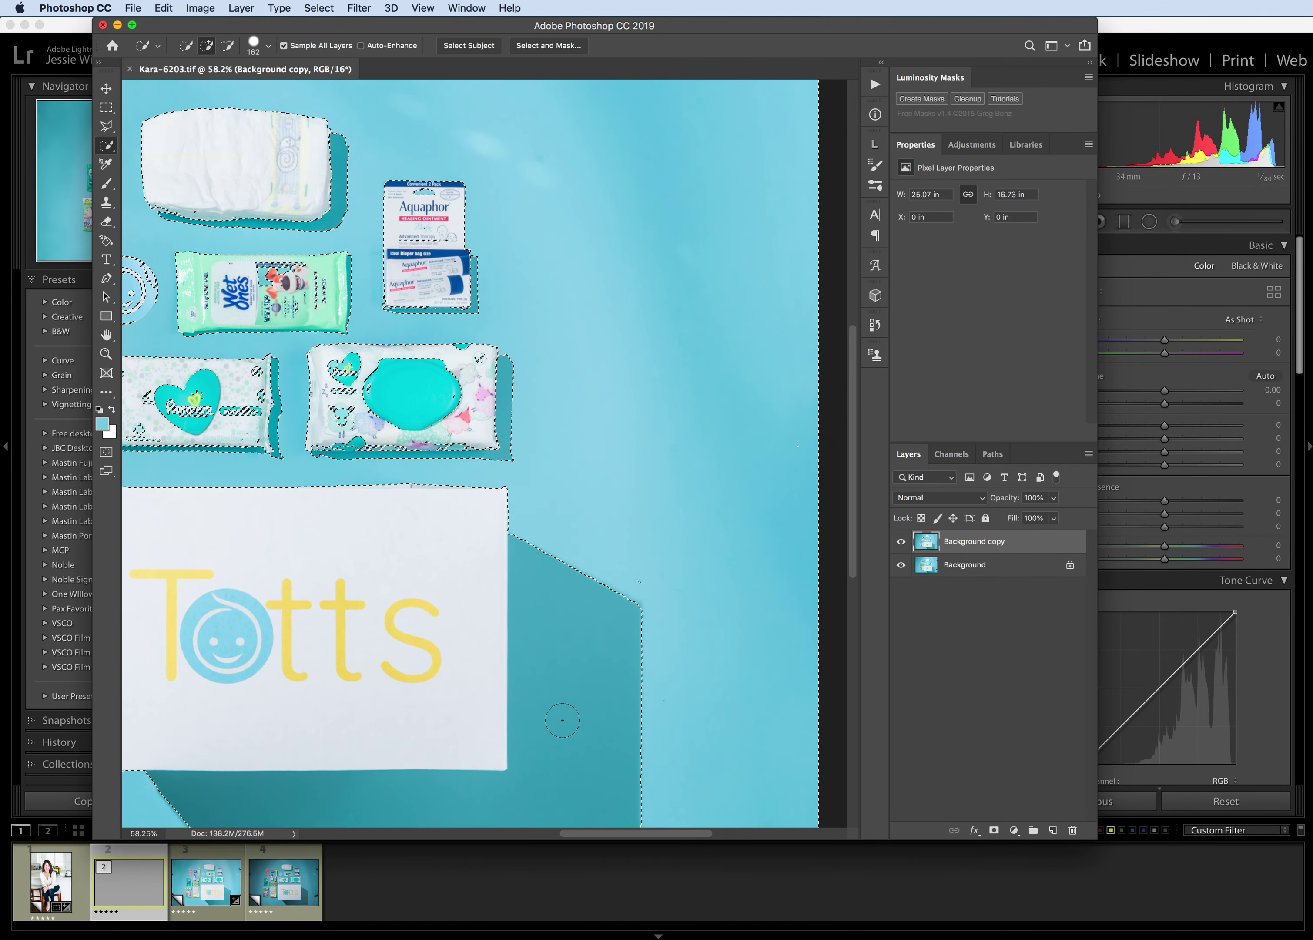
scroll(400, 380, "up", 5)
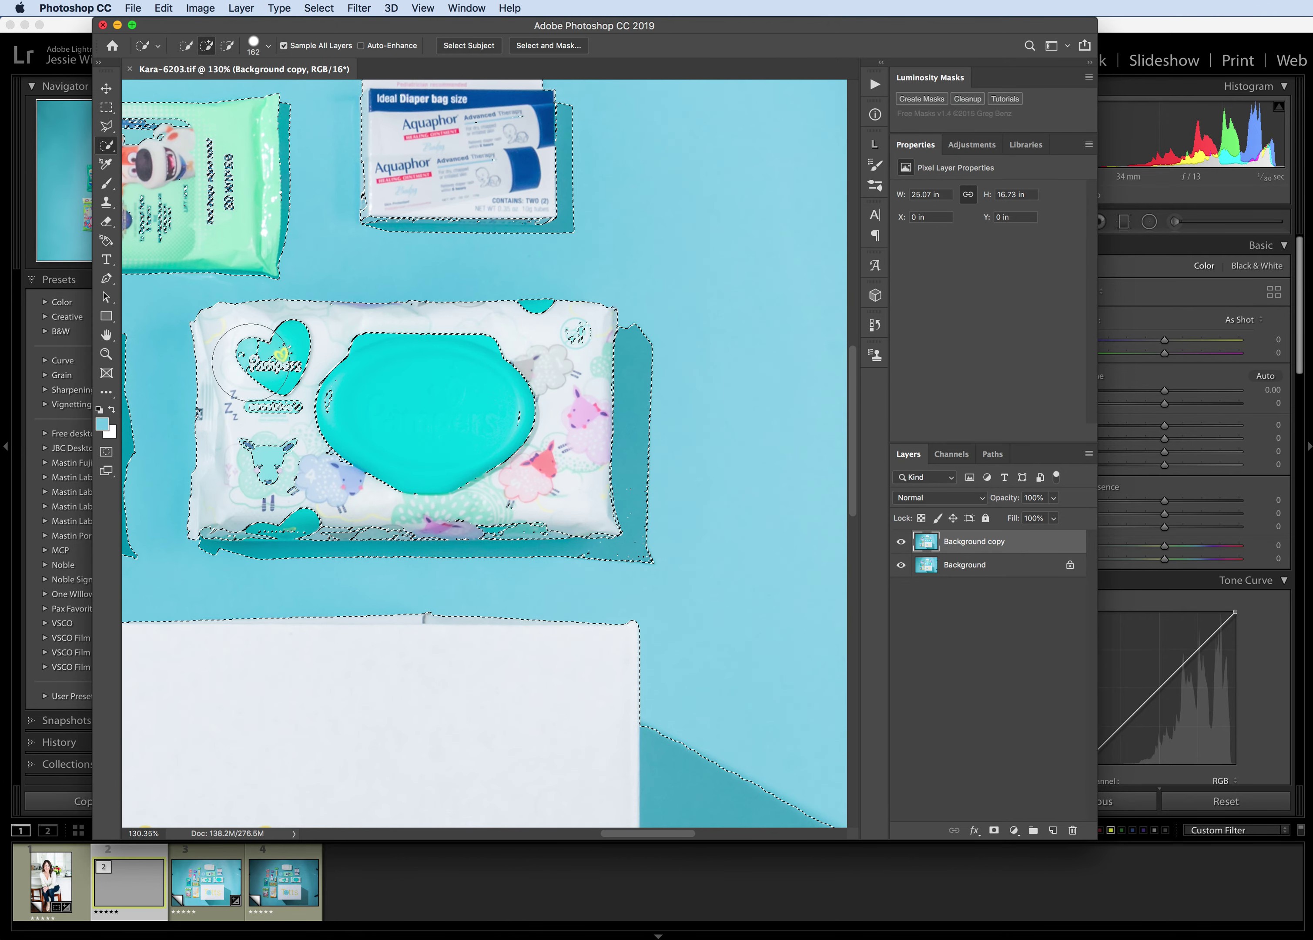
left_click(255, 46)
left_click_drag(278, 85, 231, 85)
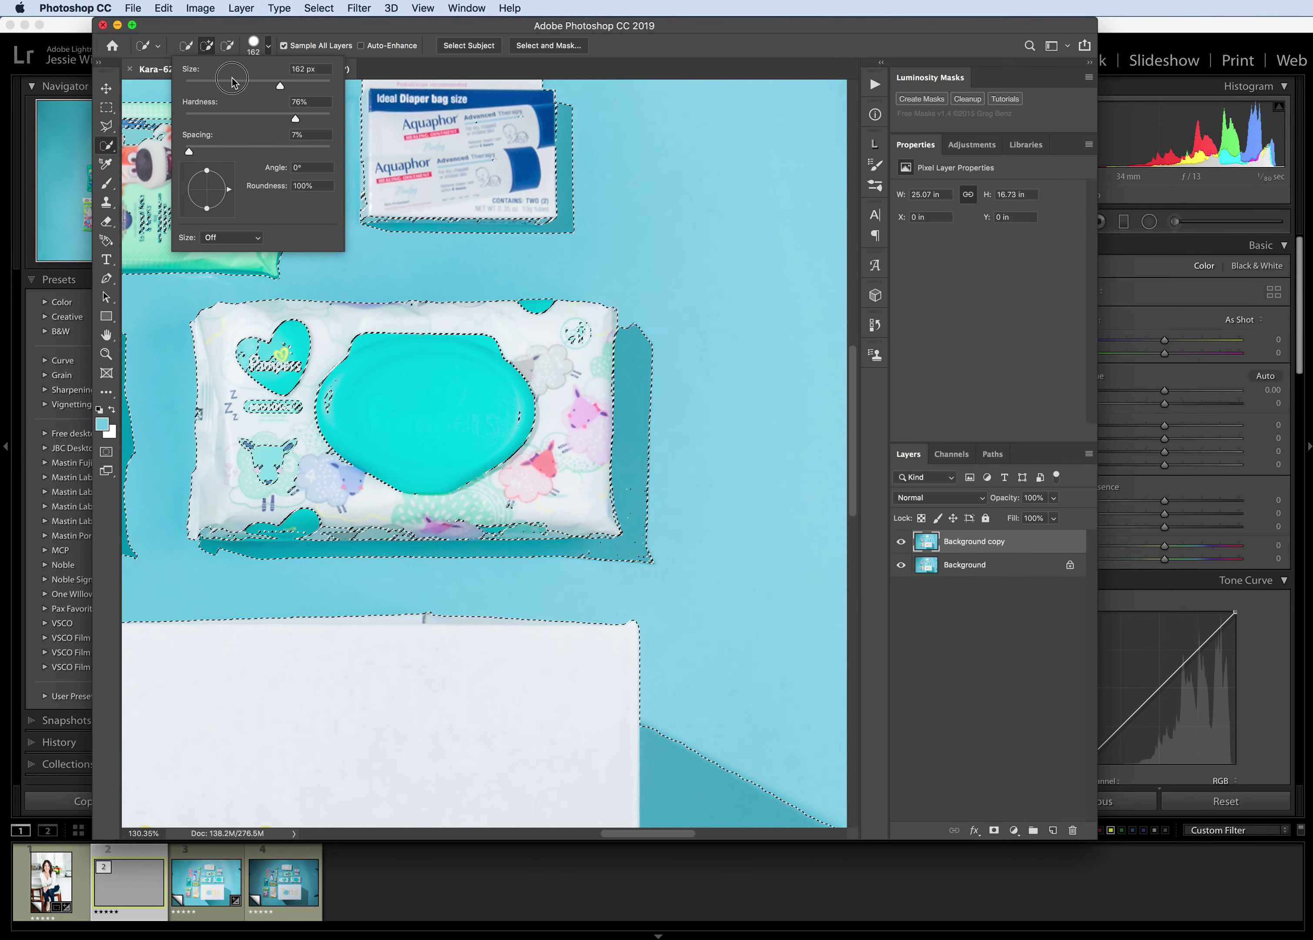
left_click(264, 400, "alt")
mouse_move(265, 376)
left_mouse_down()
mouse_move(285, 393)
mouse_move(401, 393)
mouse_move(458, 429)
mouse_move(473, 472)
mouse_move(426, 507)
left_mouse_up()
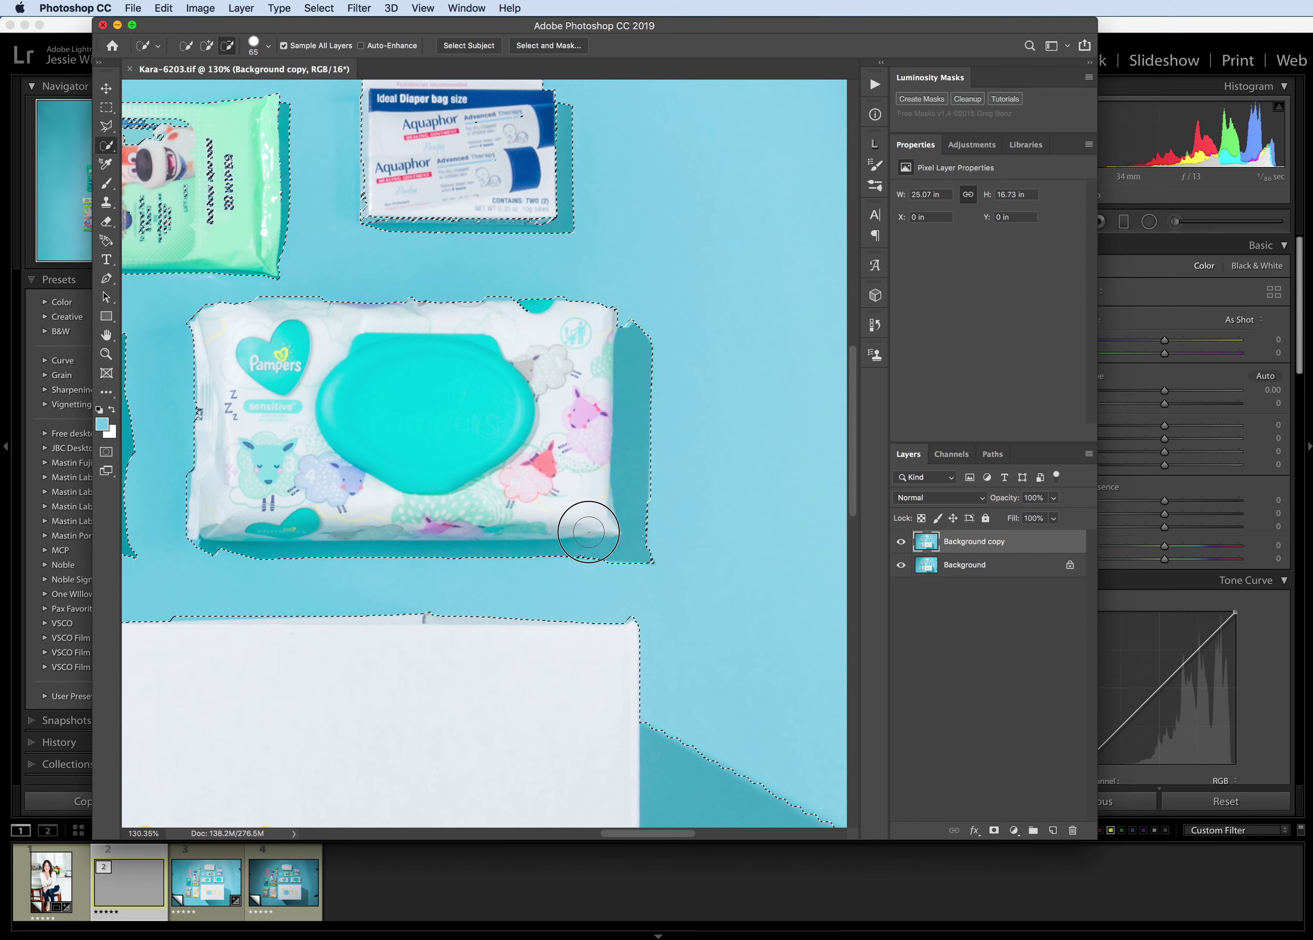
Subtract the lower edge of the Aquaphor package and the printed areas of the Wet Ones pack from the selection.
scroll(587, 525, "up", 5)
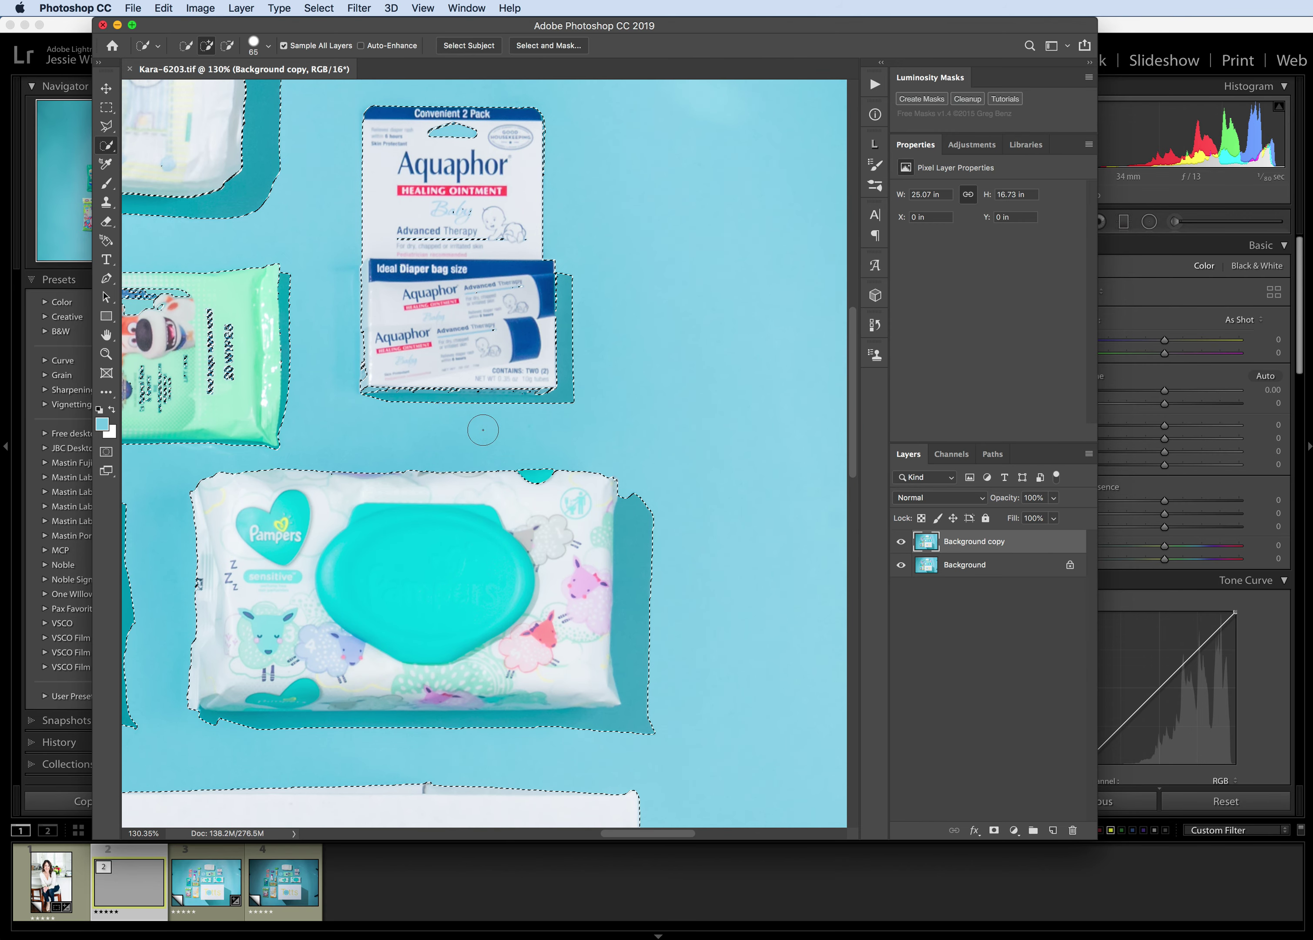
left_click_drag(391, 373, 455, 381)
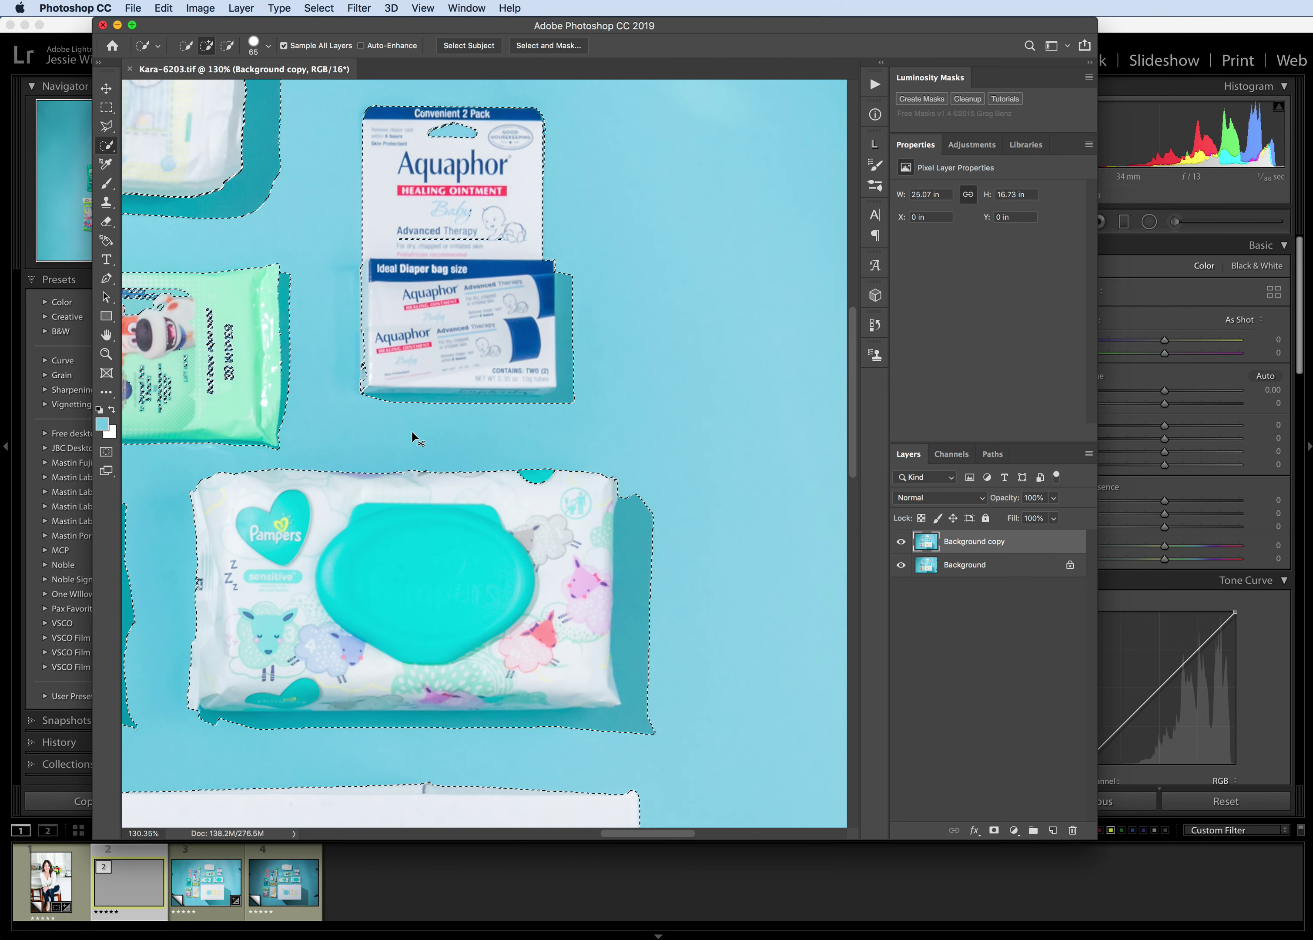
scroll(414, 436, "left", 5)
left_click_drag(368, 364, 273, 313)
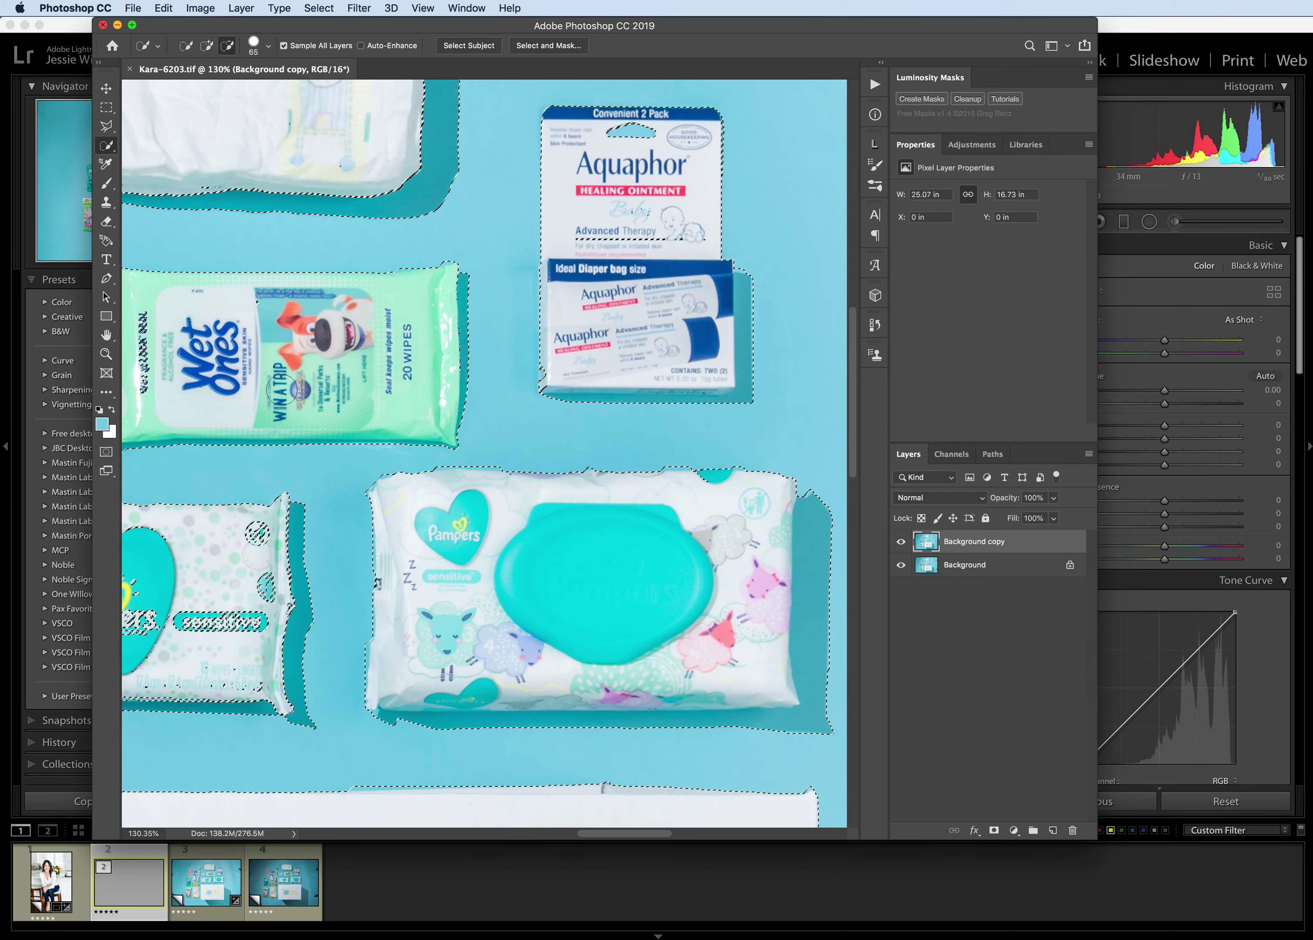
Subtract the heart, lettering and dots of the flat Pampers Sensitive wipes pack from the selection, keeping the surrounding backdrop selected.
scroll(284, 376, "left", 5)
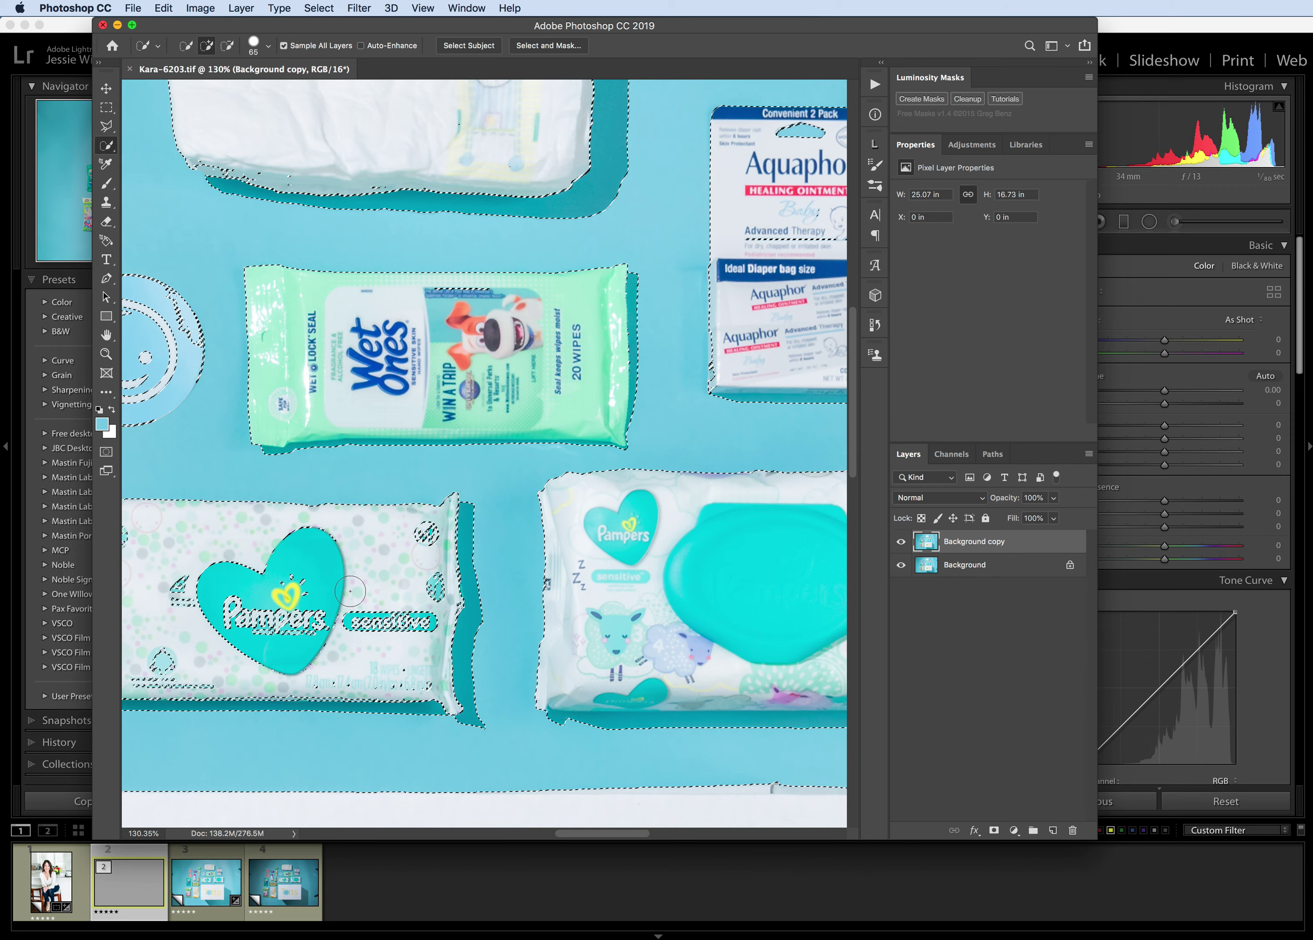
scroll(381, 710, "left", 5)
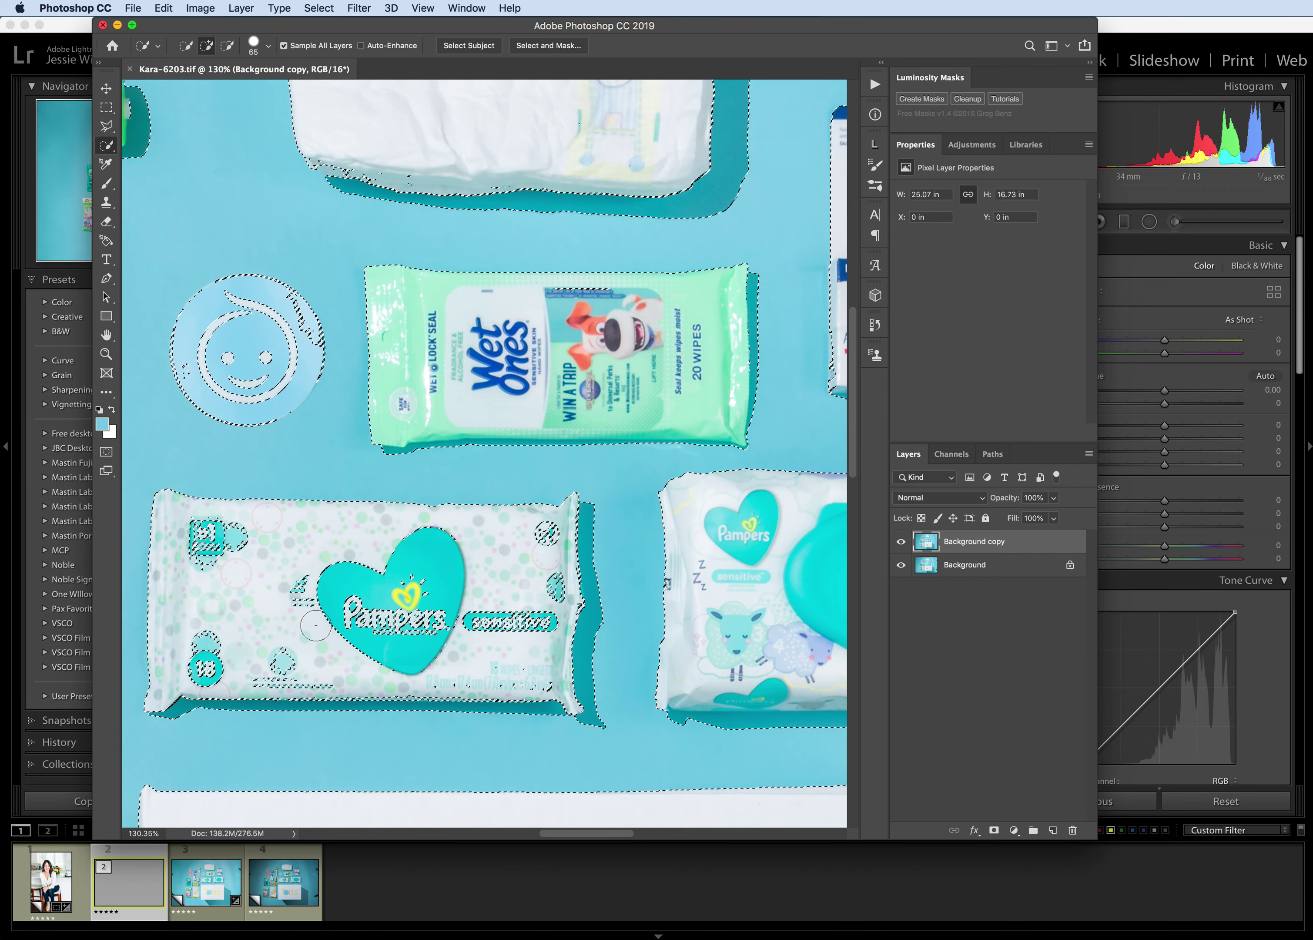
mouse_move(352, 661)
left_mouse_down()
mouse_move(221, 573)
mouse_move(450, 667)
left_mouse_up()
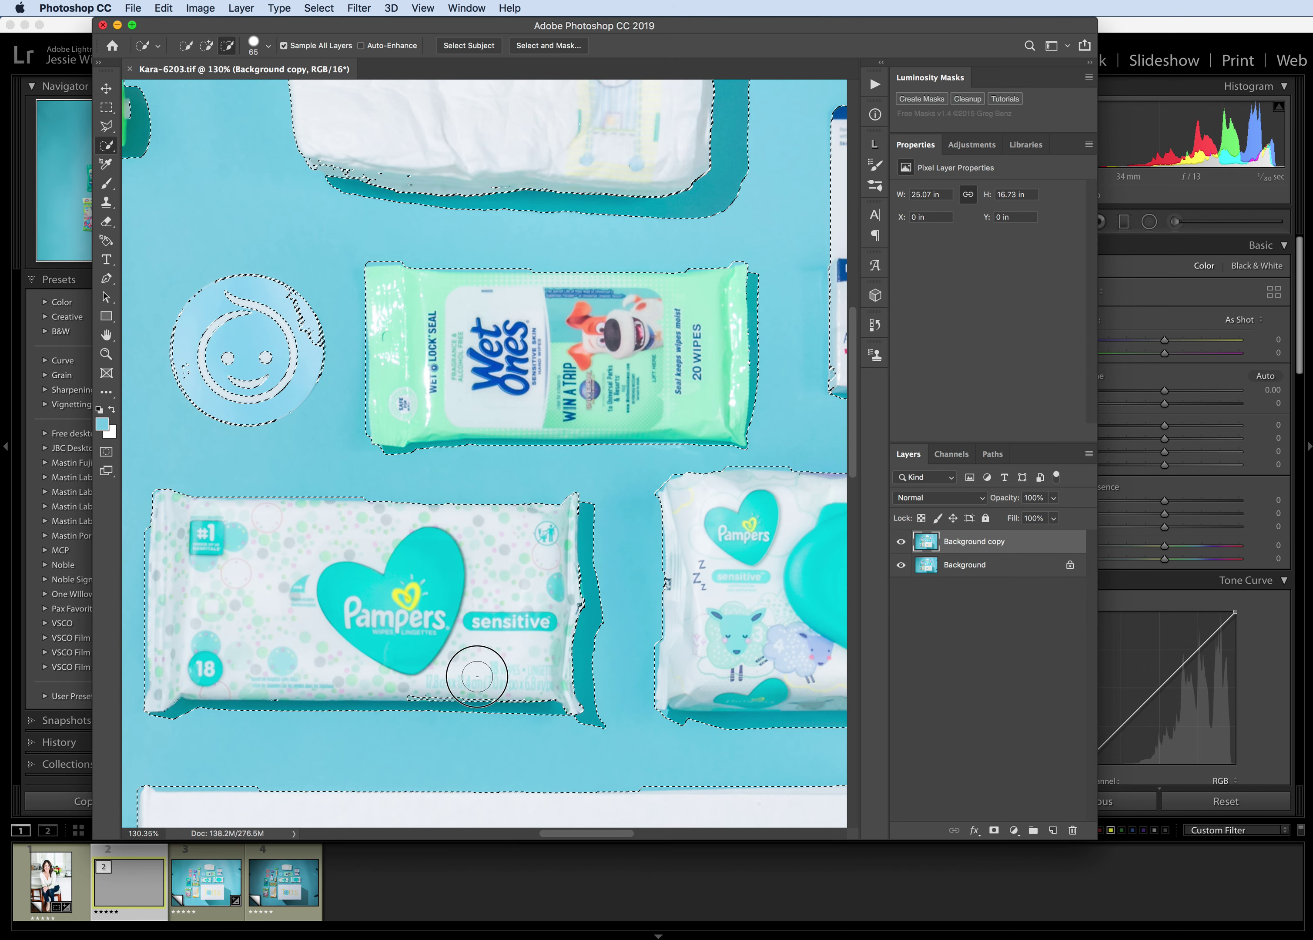
left_click_drag(431, 686, 509, 699)
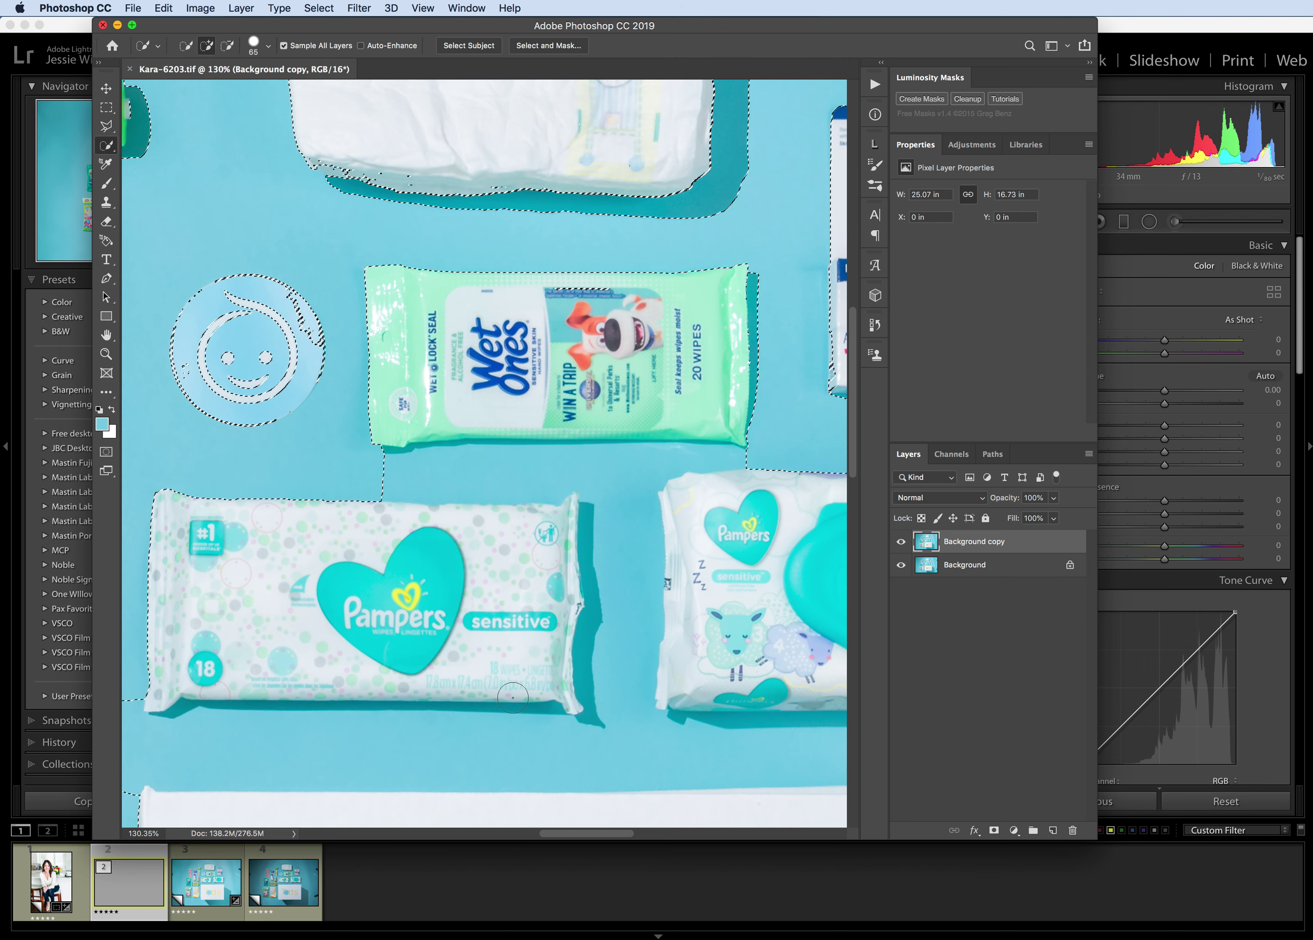
left_click(446, 684, "alt")
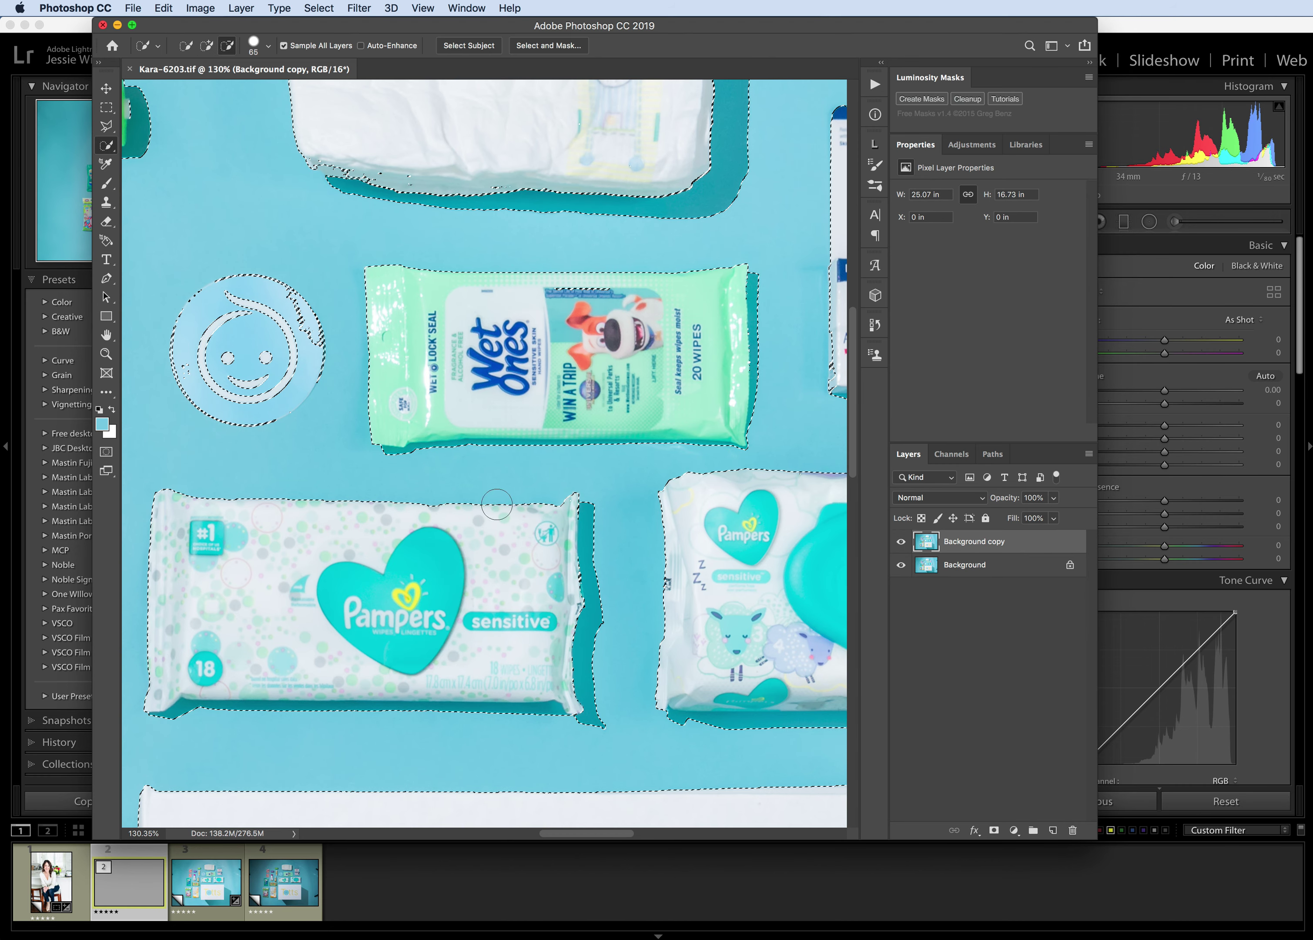
Set the brush size to 30 px and refine the selection along the crimped right edge of the flat Pampers Sensitive pack.
left_click(249, 49)
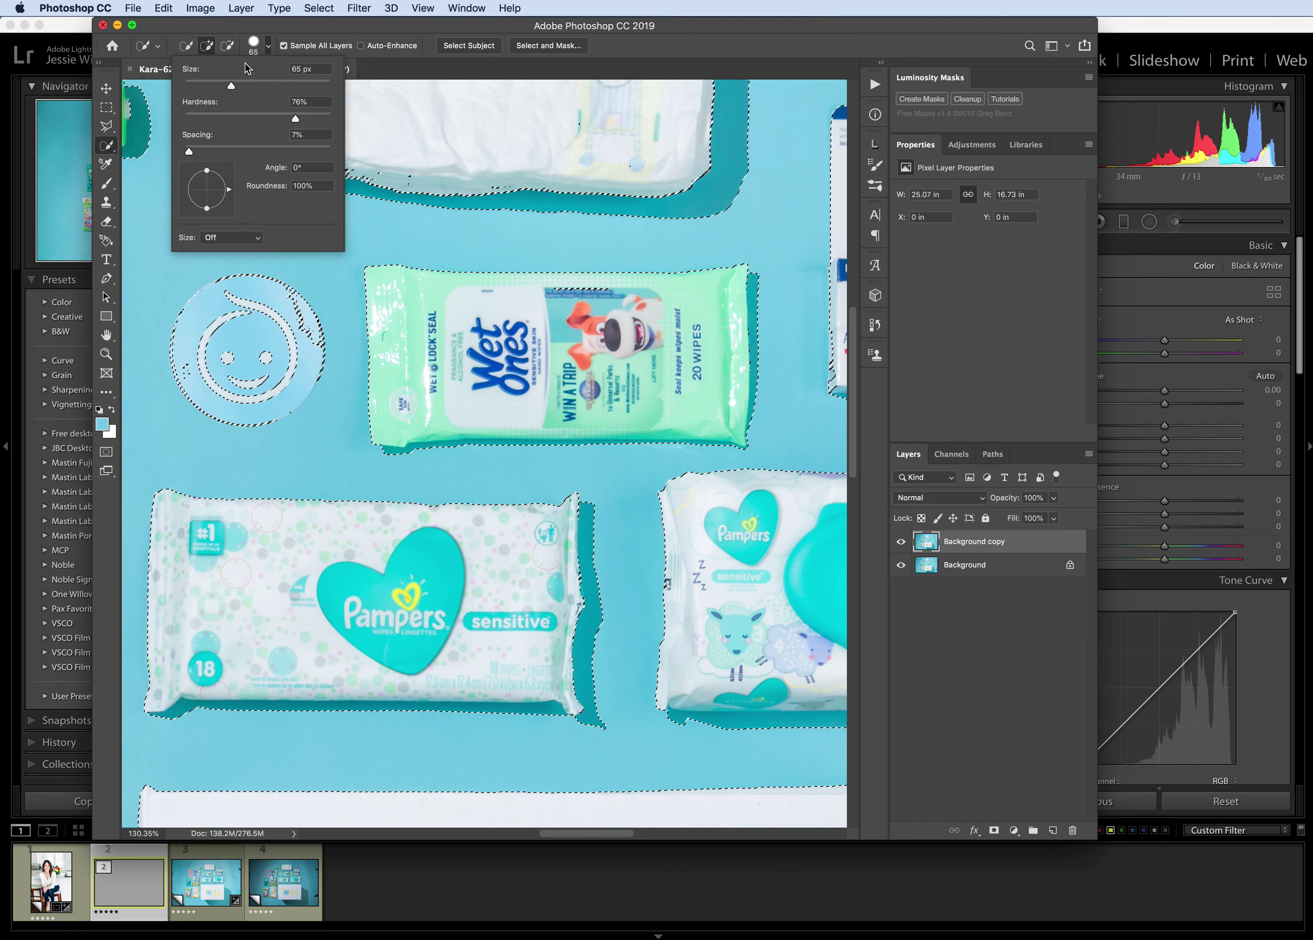
scroll(570, 630, "up", 5)
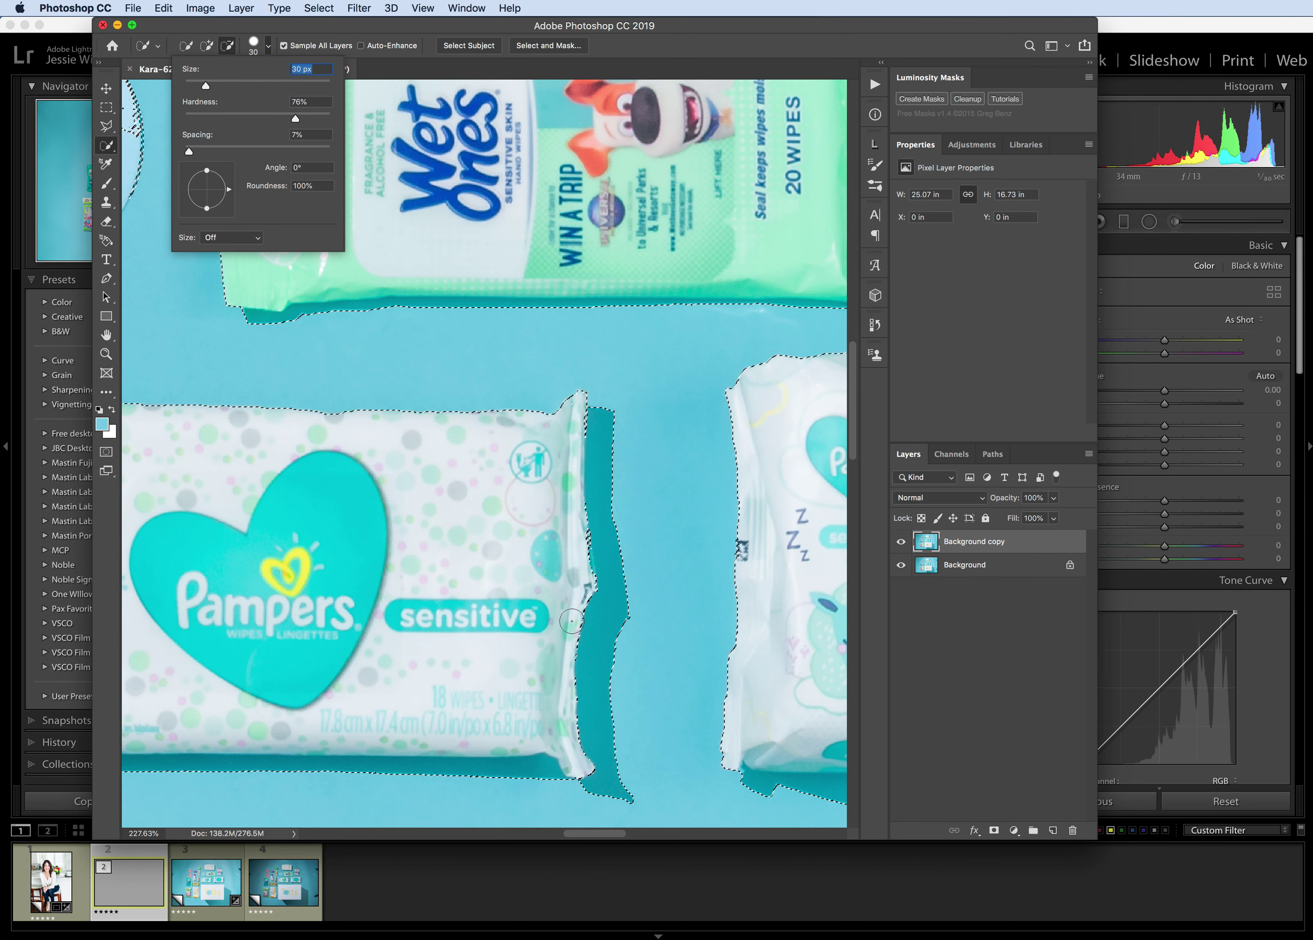
left_click_drag(561, 625, 578, 590)
key("super+z")
left_click(587, 624, "alt")
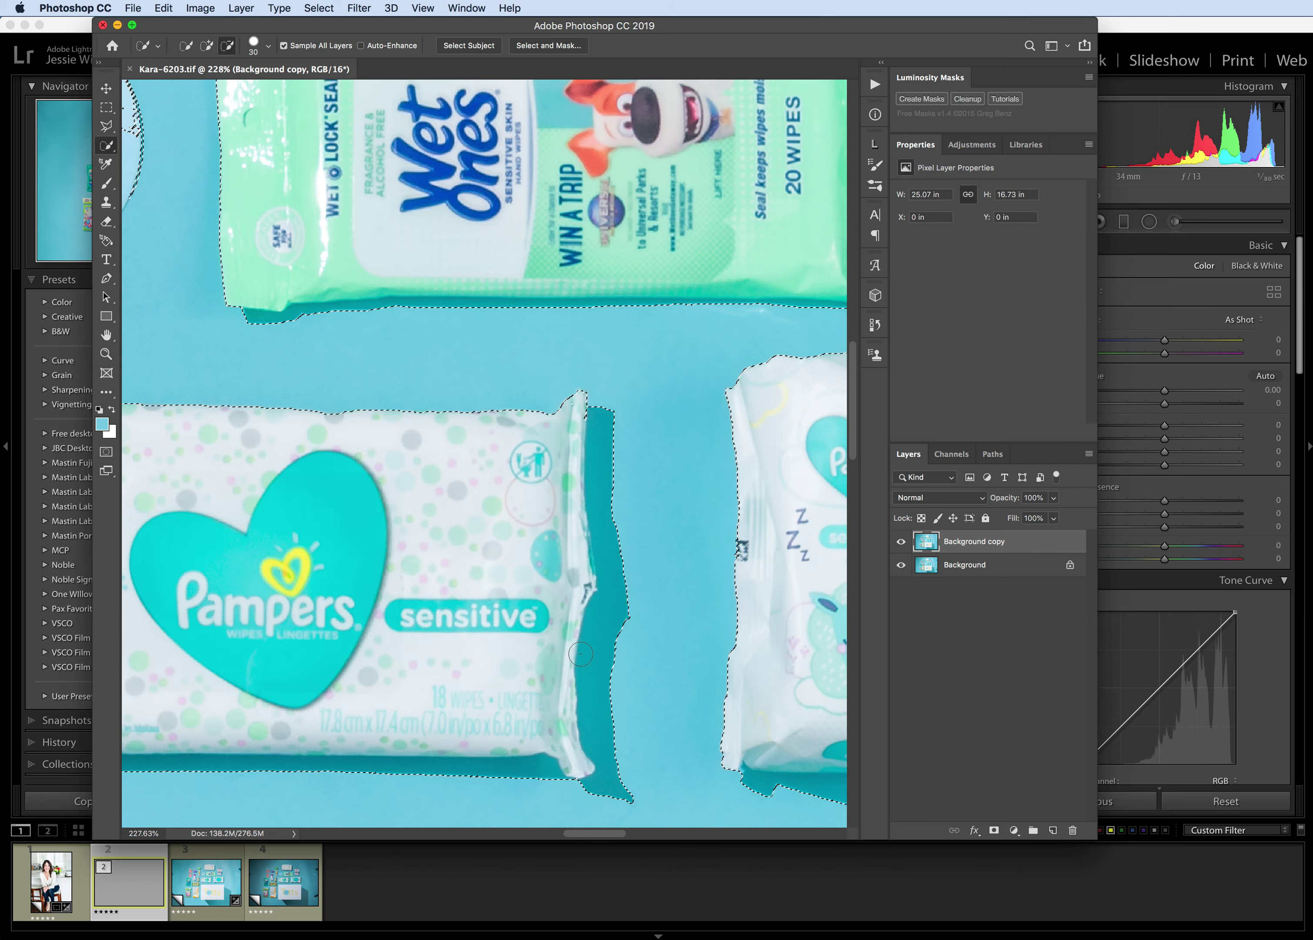
Subtract the round baby-face sticker between the lotion tube and the Wet Ones pack from the selection.
scroll(581, 654, "down", 6)
scroll(218, 350, "up", 6)
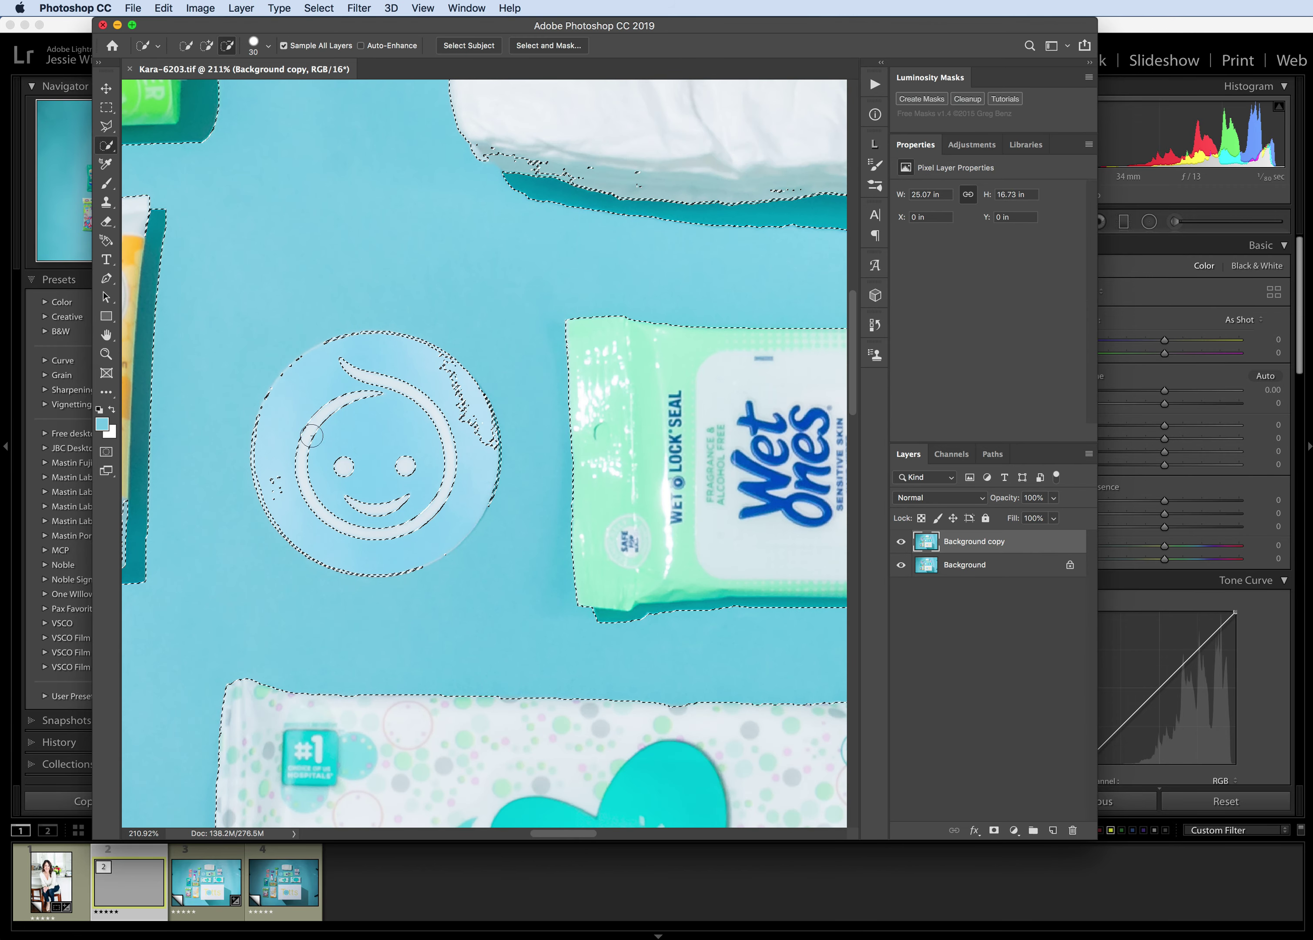
scroll(366, 489, "down", 8)
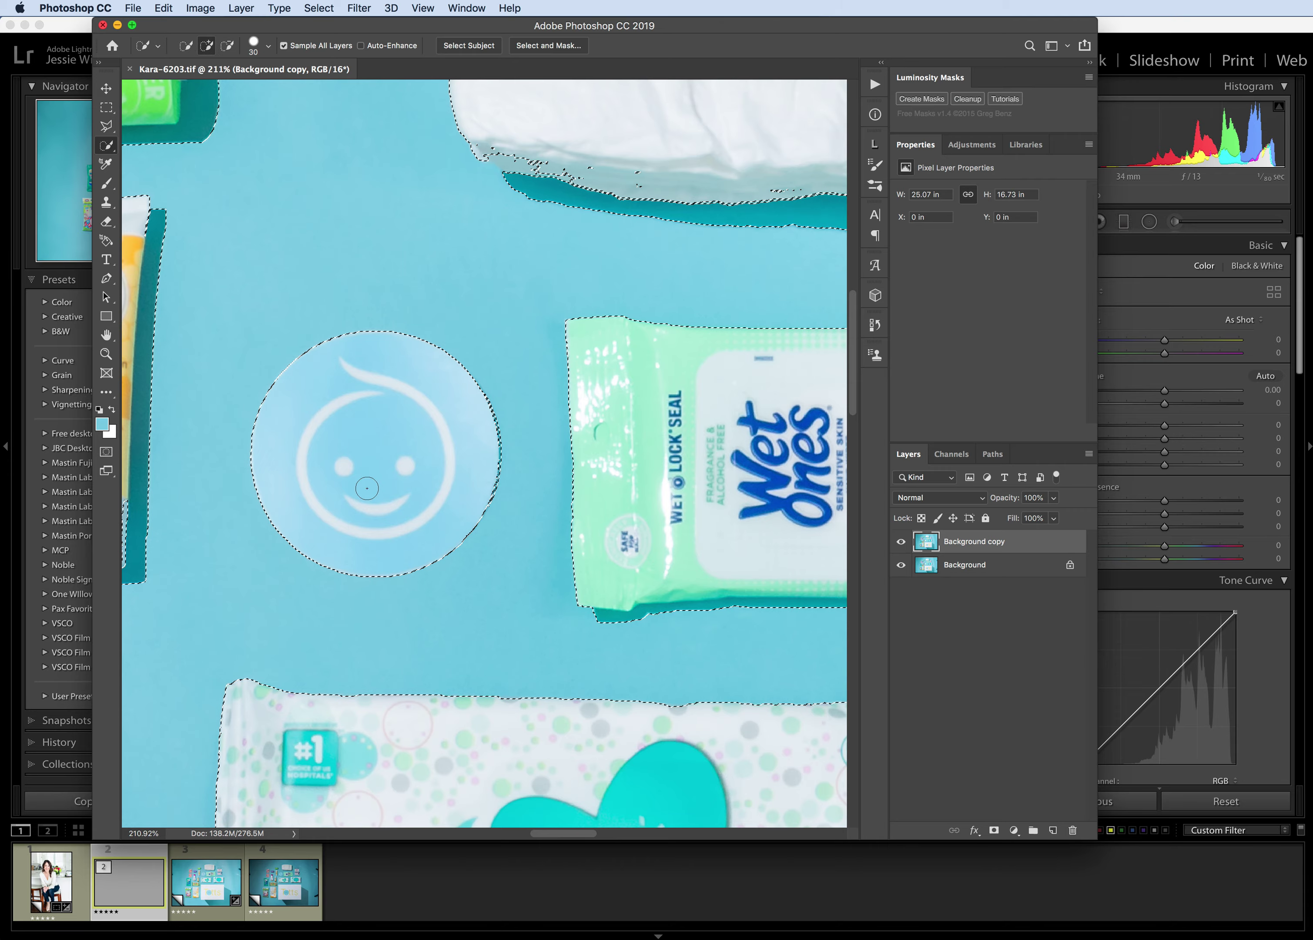
scroll(276, 454, "up", 7)
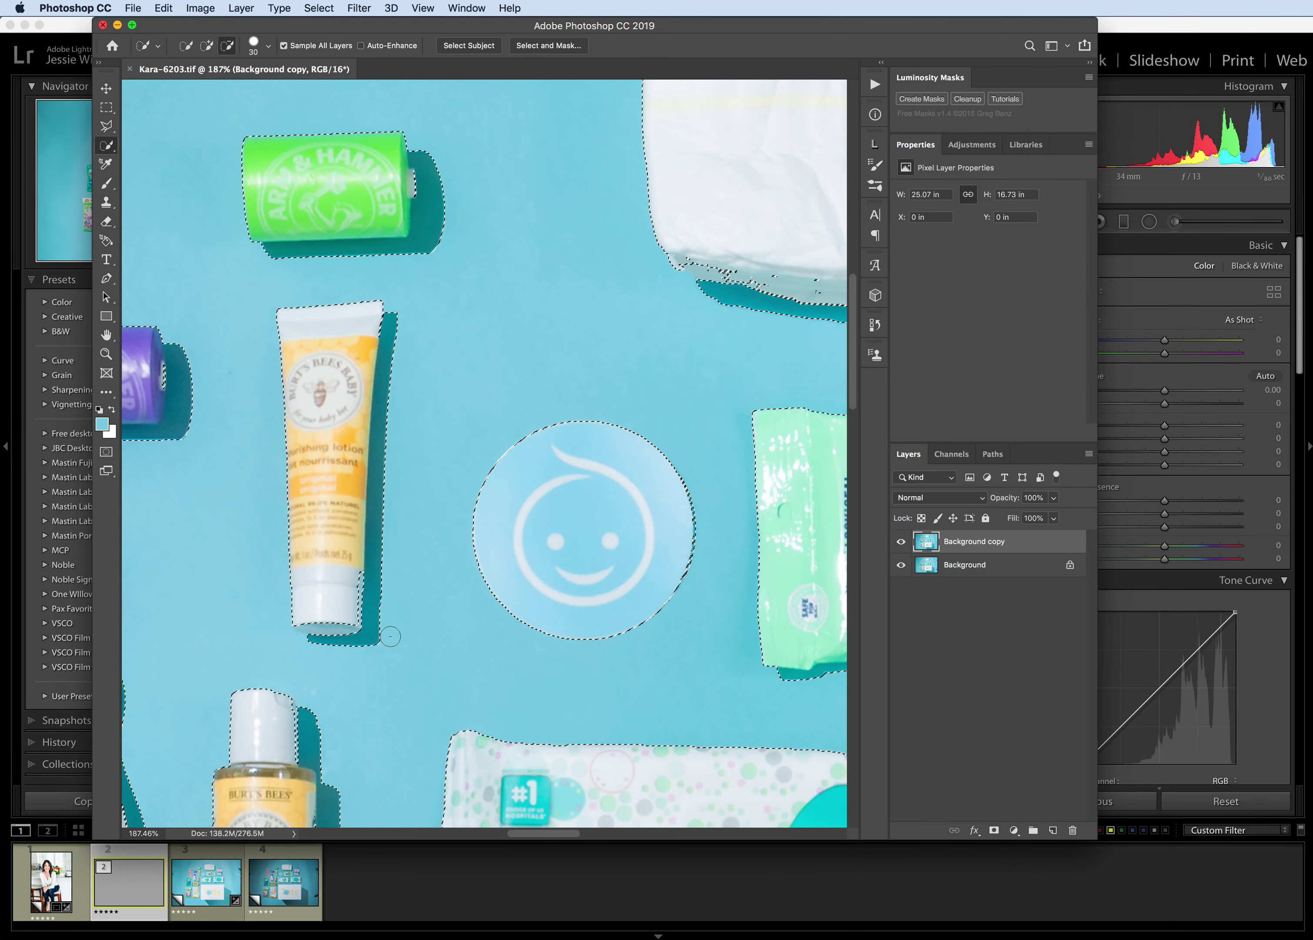
scroll(359, 596, "up", 2)
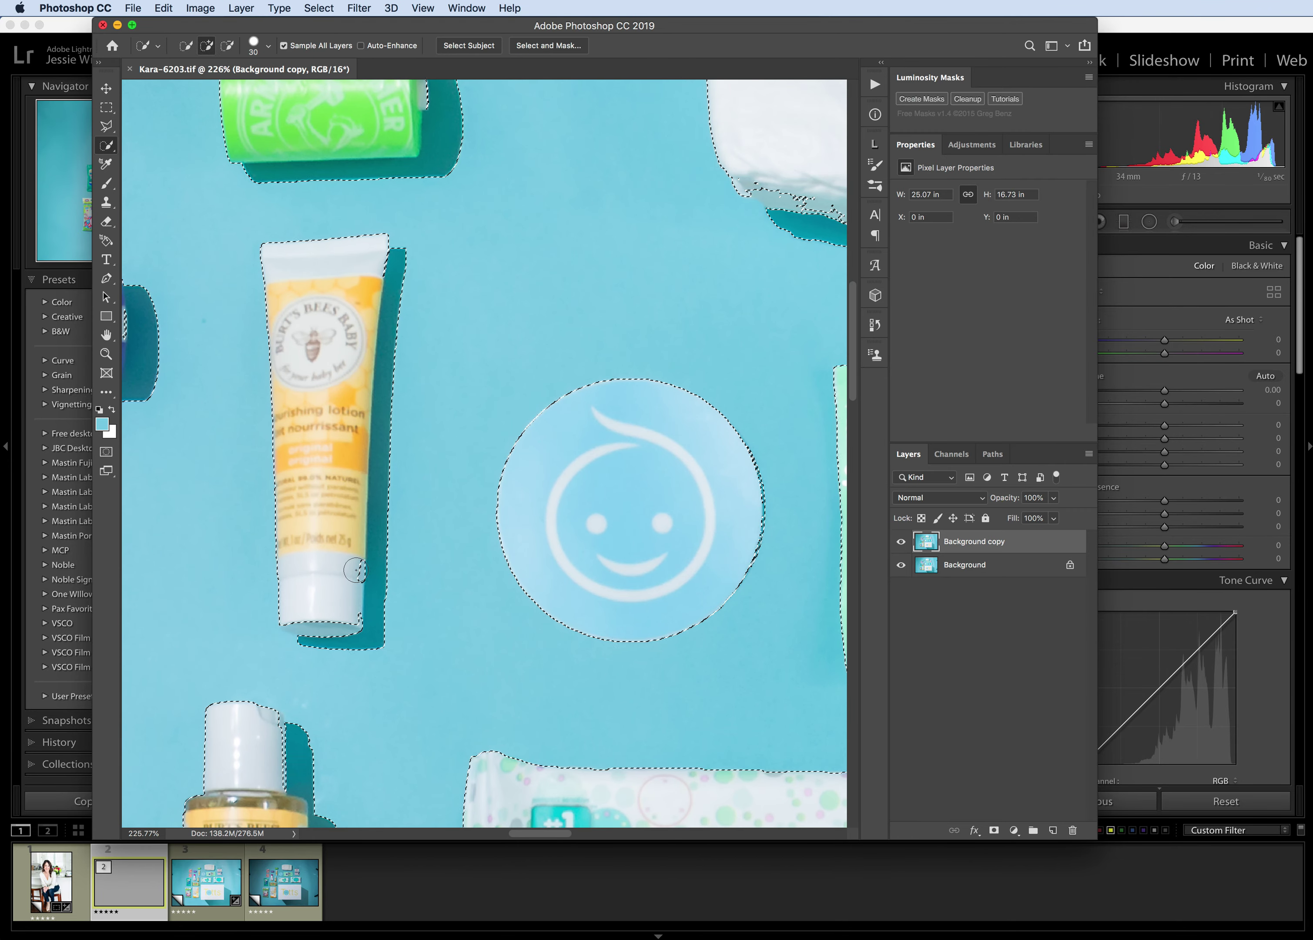
Subtract the lower pink Dreft packet from the backdrop selection.
scroll(357, 584, "down", 10)
scroll(301, 698, "down", 1)
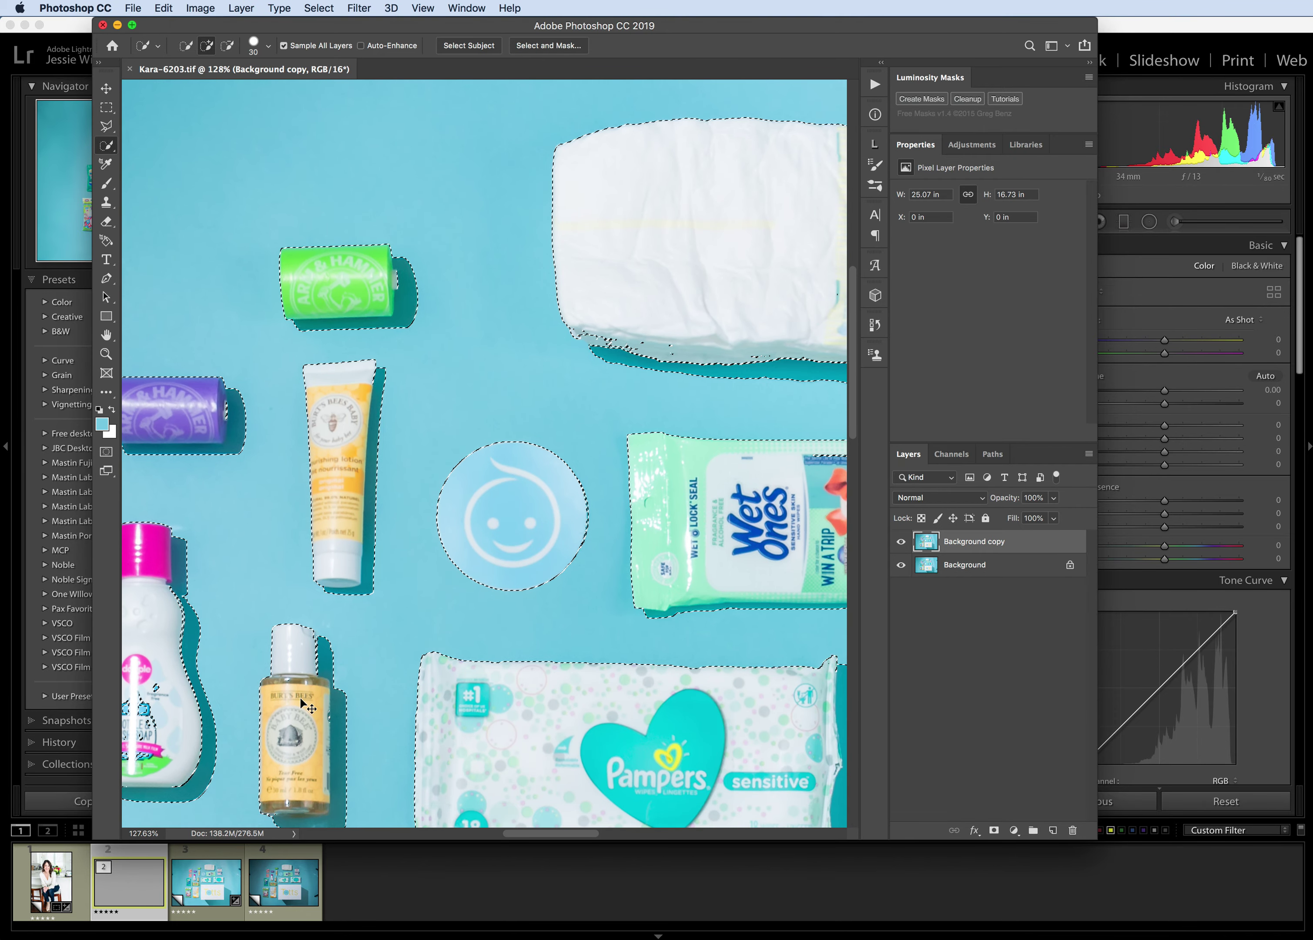
scroll(301, 698, "left", 10)
key("alt")
scroll(329, 598, "up", 5)
mouse_move(341, 576)
left_mouse_down()
mouse_move(323, 550)
mouse_move(310, 450)
left_mouse_up()
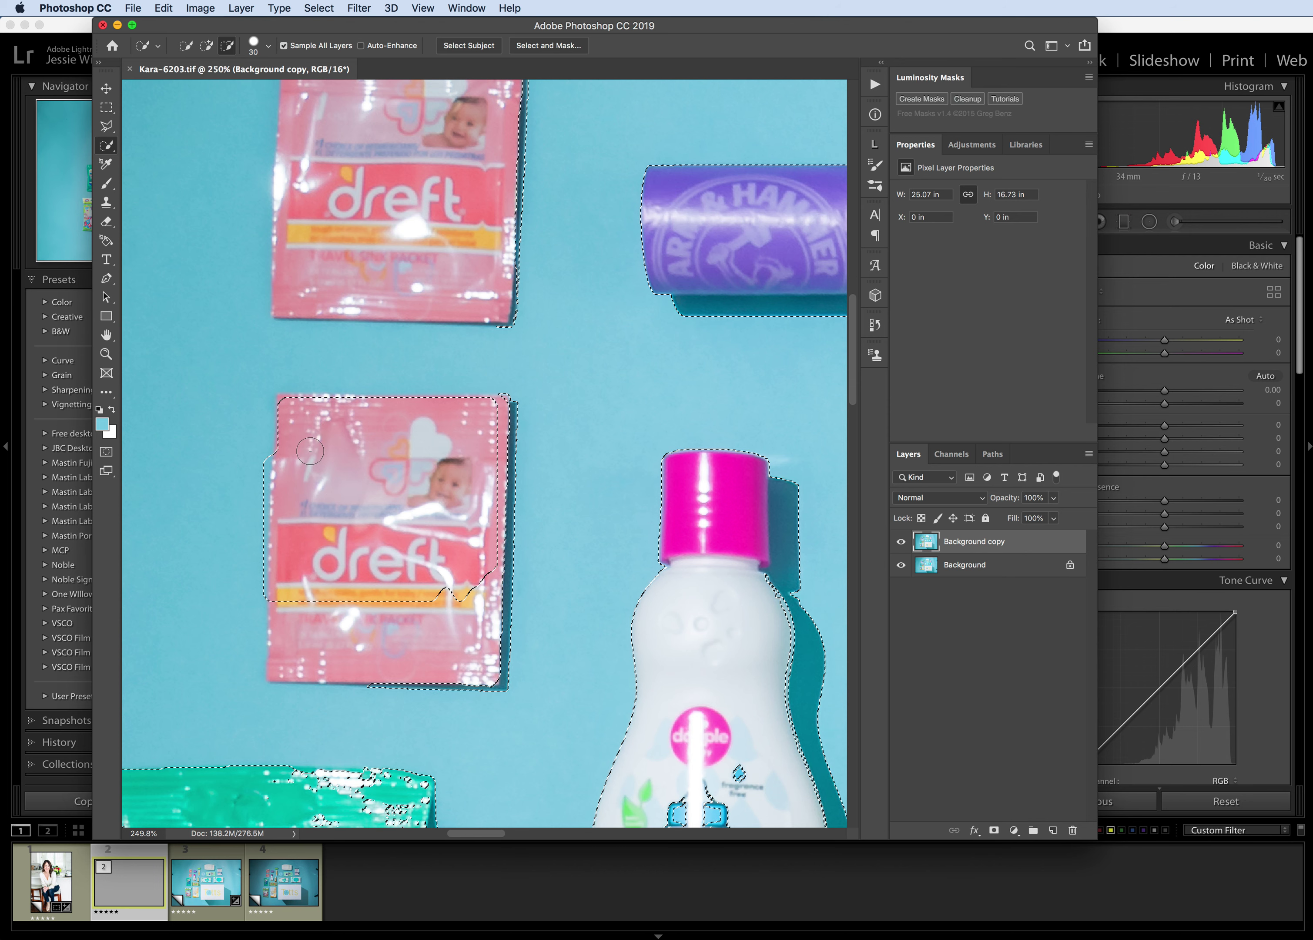
mouse_move(375, 648)
left_mouse_down()
mouse_move(370, 670)
mouse_move(282, 672)
mouse_move(489, 665)
left_mouse_up()
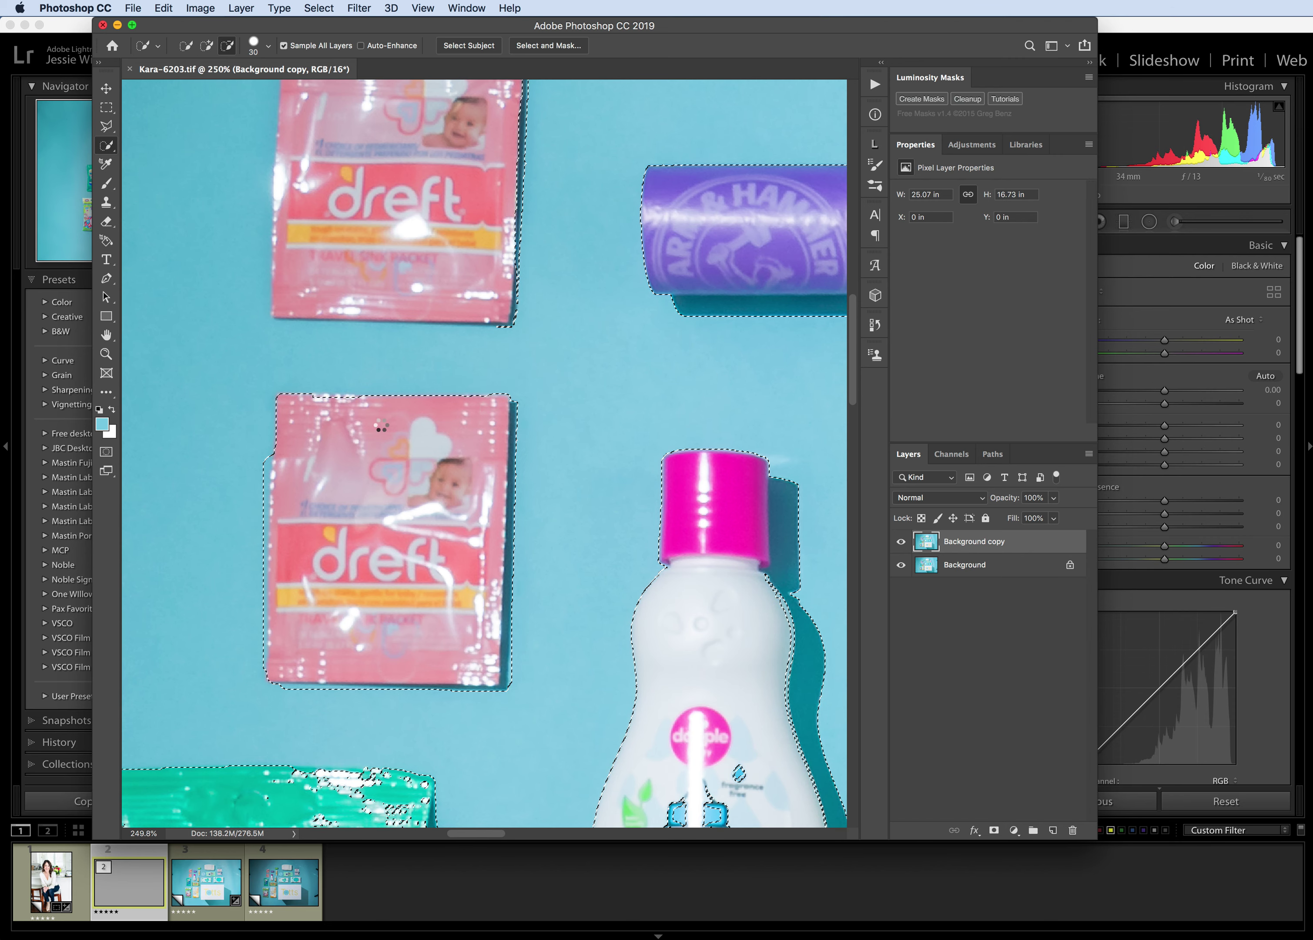
Subtract the upper pink Dreft packet, including its top corner, from the selection.
scroll(290, 462, "up", 3)
scroll(289, 461, "up", 1)
mouse_move(361, 360)
left_mouse_down()
mouse_move(334, 276)
mouse_move(358, 501)
mouse_move(433, 507)
mouse_move(284, 510)
left_mouse_up()
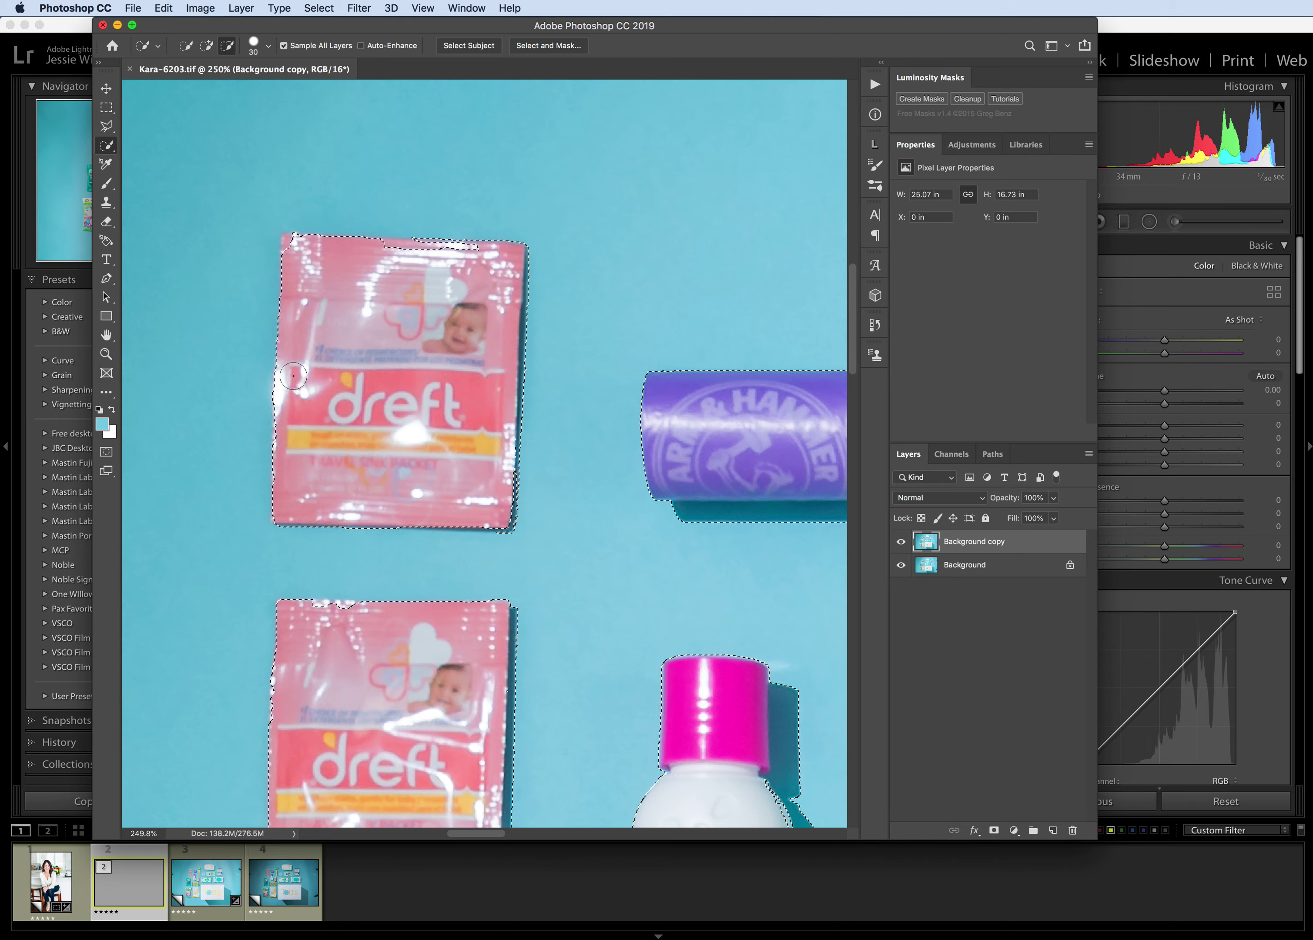
left_click(295, 249)
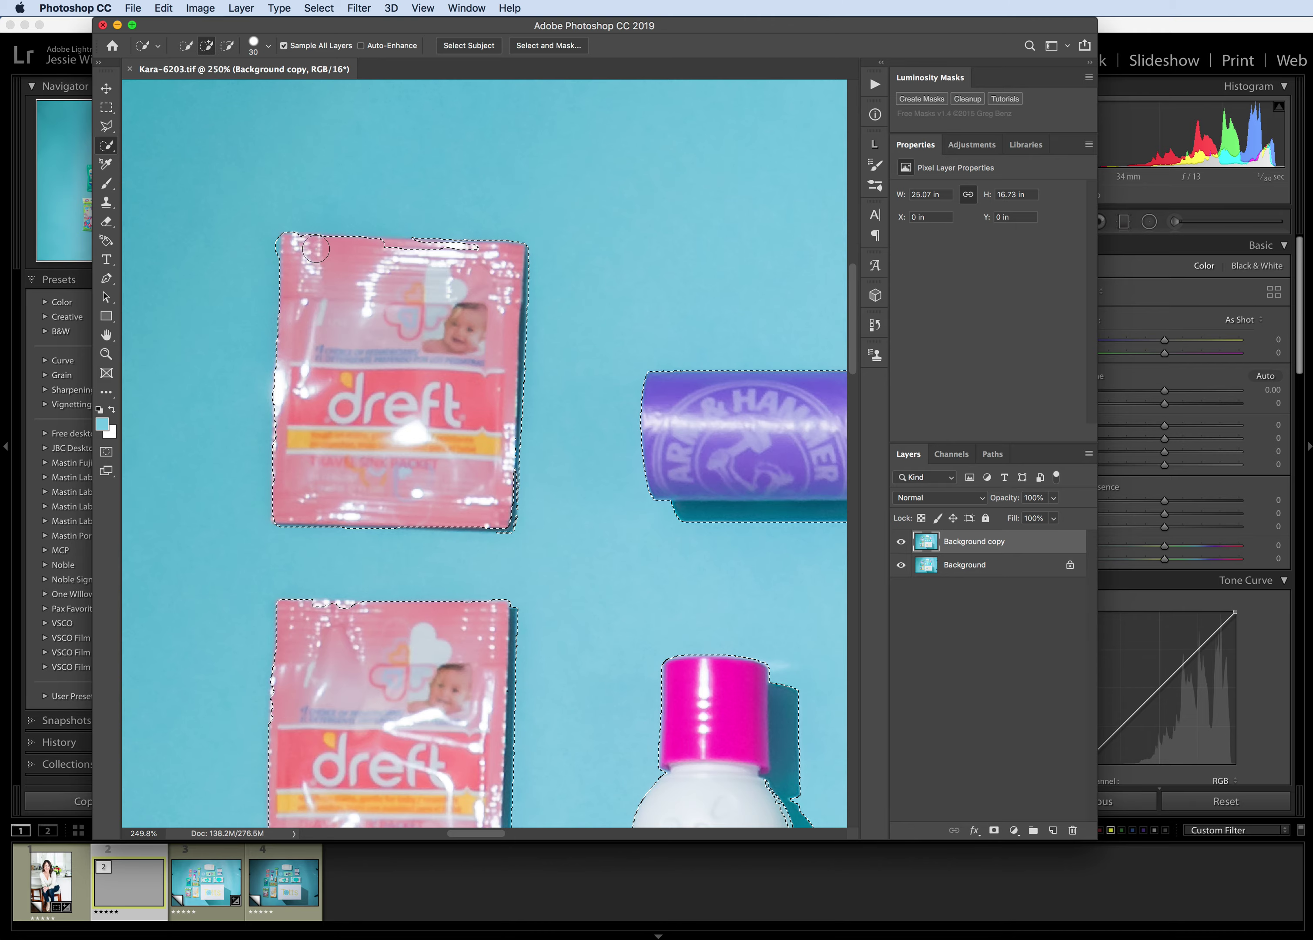
Subtract the highlights and label areas of the green Clorox wipes pack from the selection.
scroll(374, 486, "down", 3)
scroll(359, 556, "down", 10)
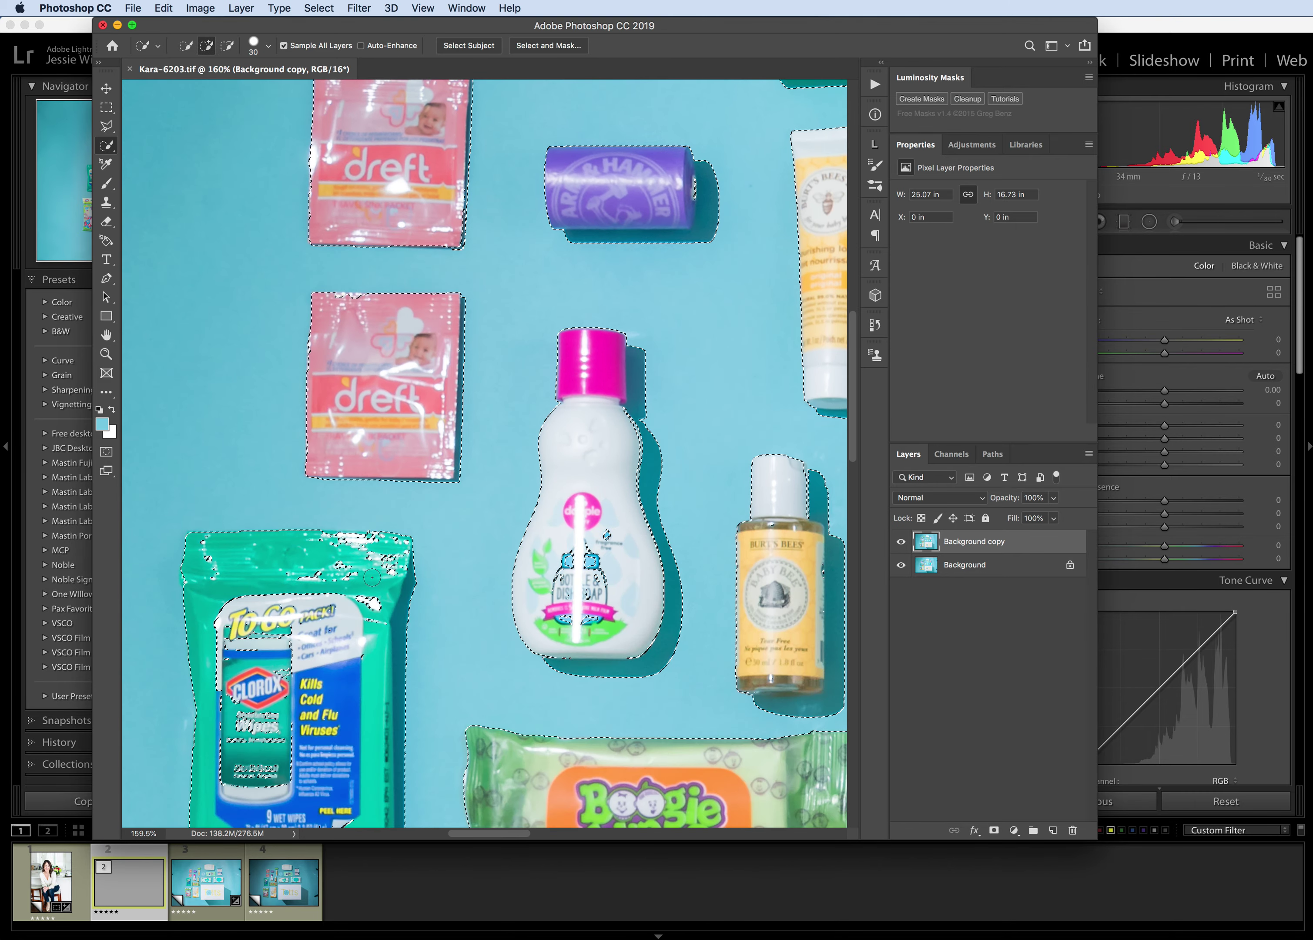
key("alt")
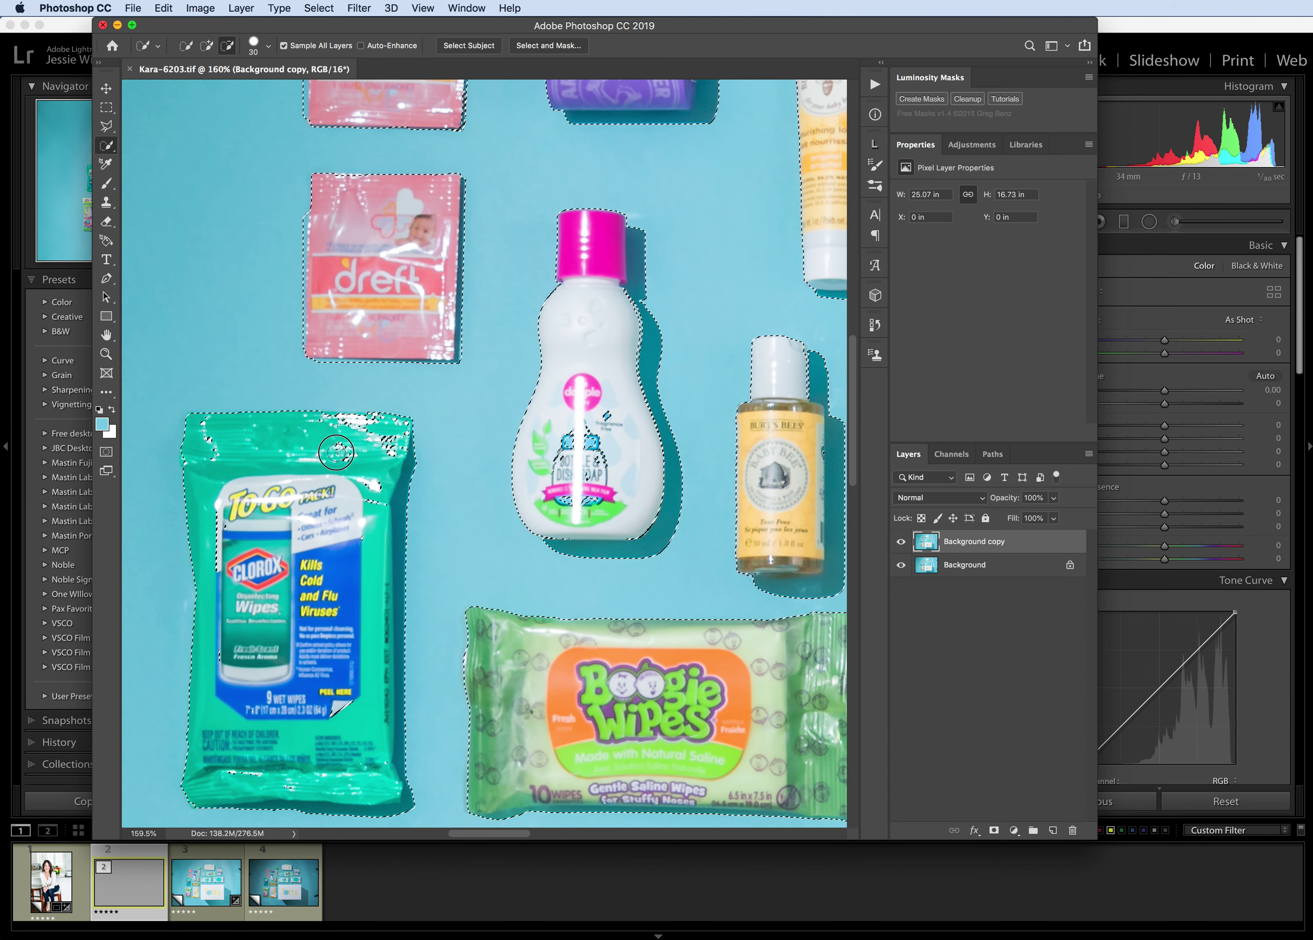
left_click_drag(381, 428, 350, 428)
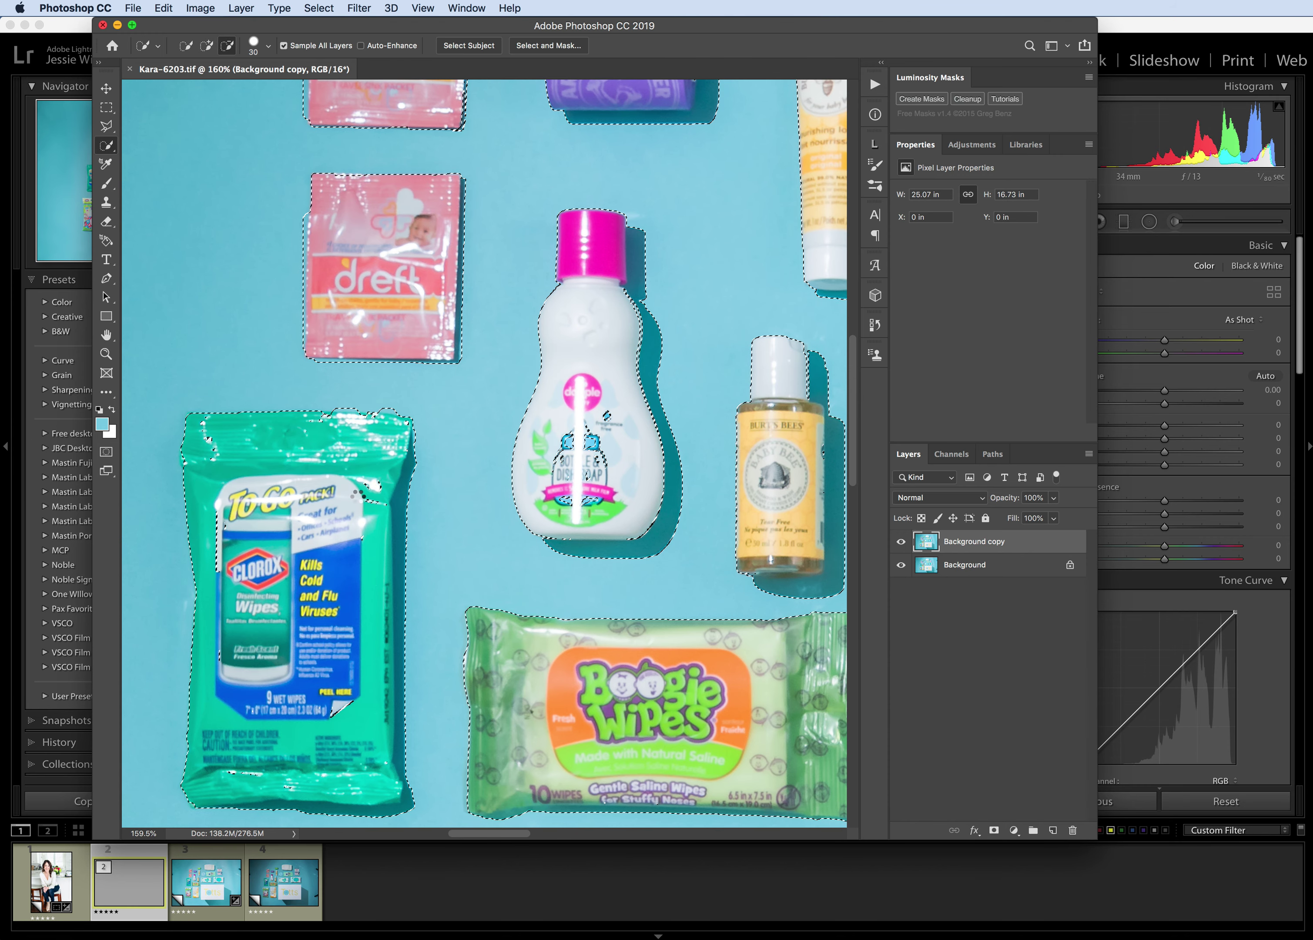
mouse_move(243, 504)
left_mouse_down()
mouse_move(232, 538)
mouse_move(226, 603)
left_mouse_up()
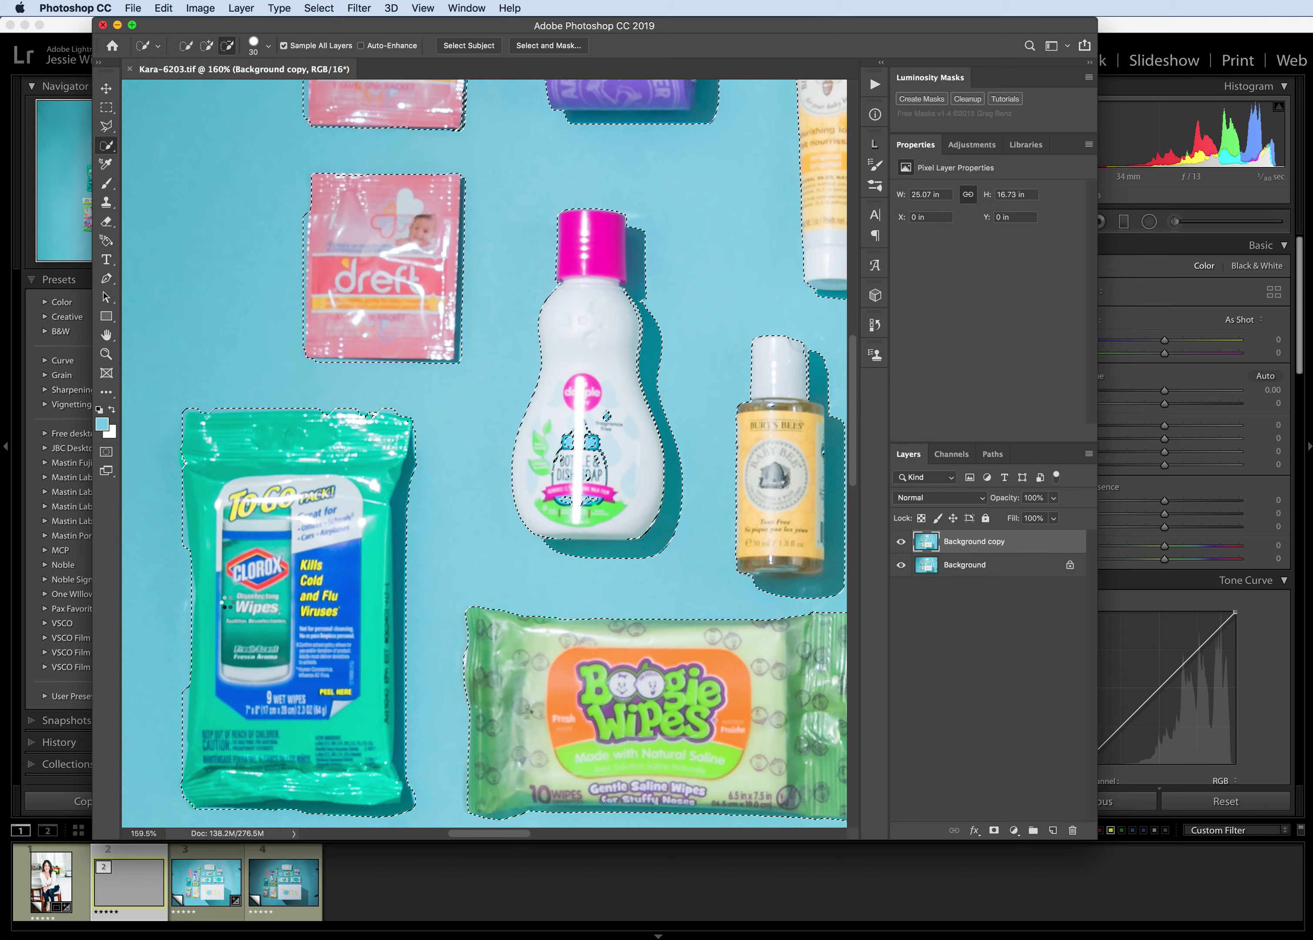
Subtract the Disposable Baby Bibs package, including its header, logo, side edges and printed blue areas, from the backdrop selection.
scroll(230, 597, "down", 13)
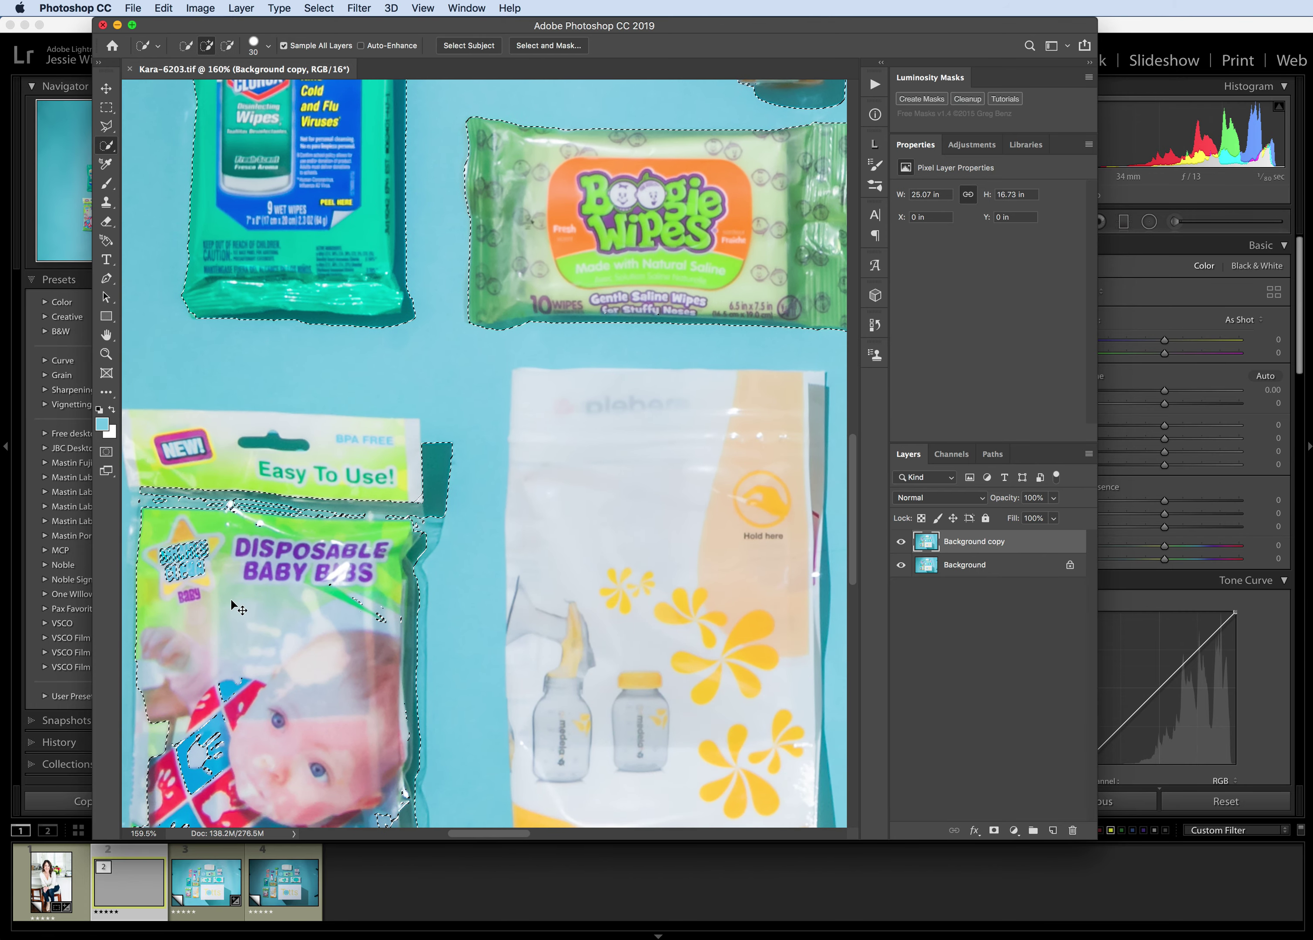
scroll(342, 533, "left", 5)
mouse_move(342, 533)
left_mouse_down()
mouse_move(369, 516)
mouse_move(378, 488)
mouse_move(336, 429)
mouse_move(460, 427)
mouse_move(539, 452)
left_mouse_up()
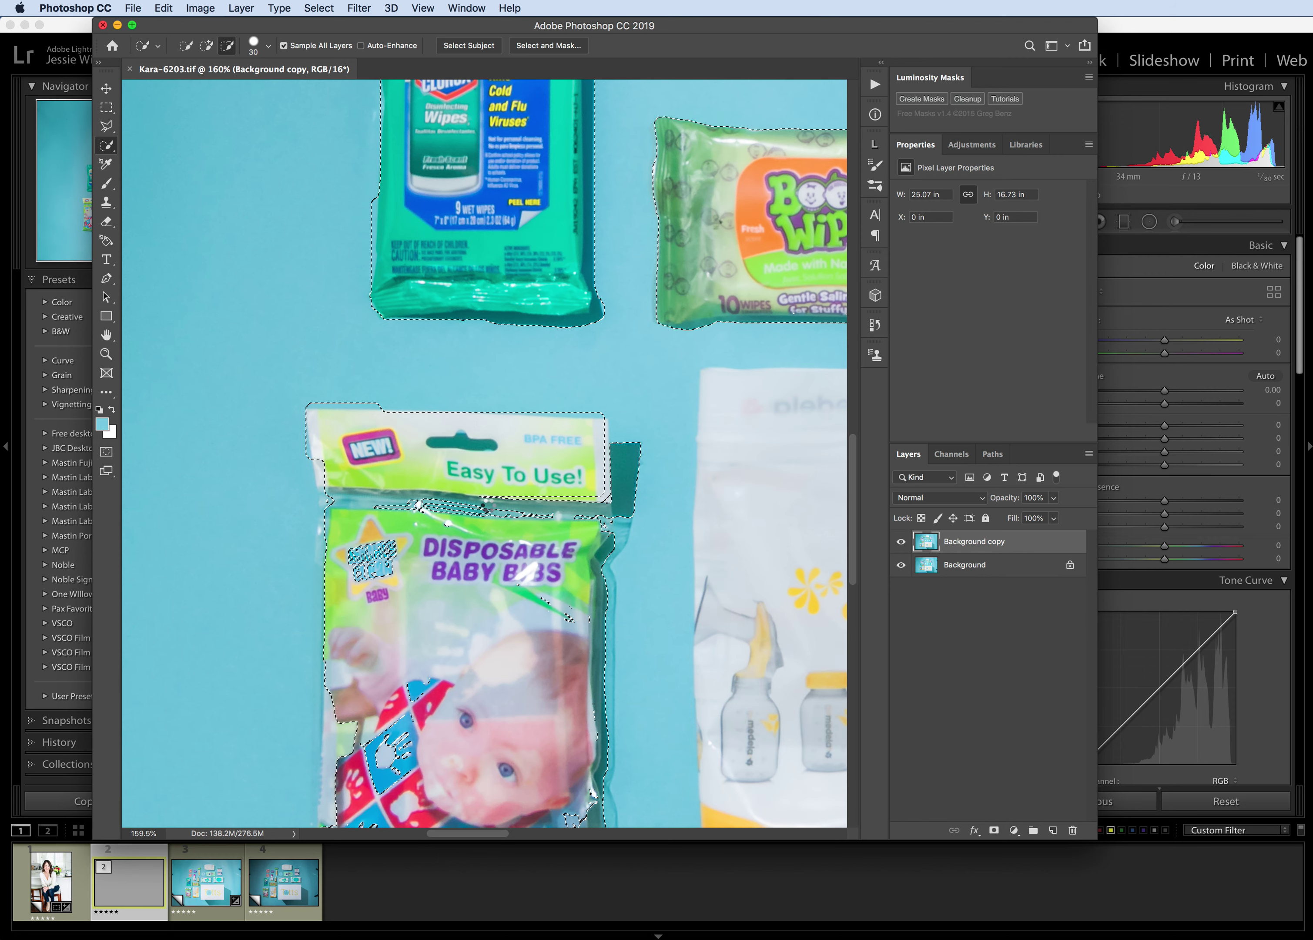
scroll(579, 466, "down", 3)
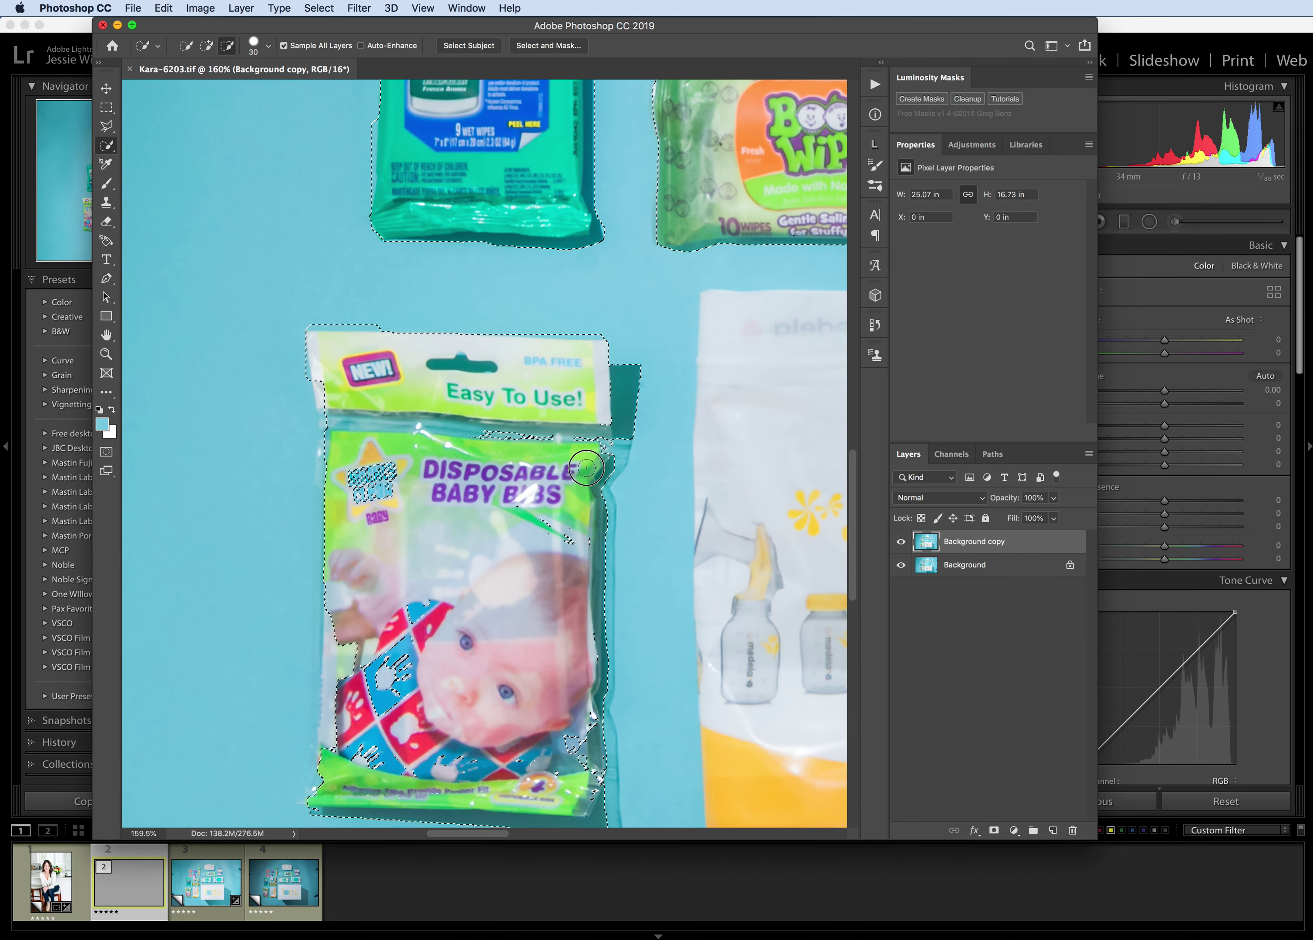
left_click_drag(601, 448, 613, 431)
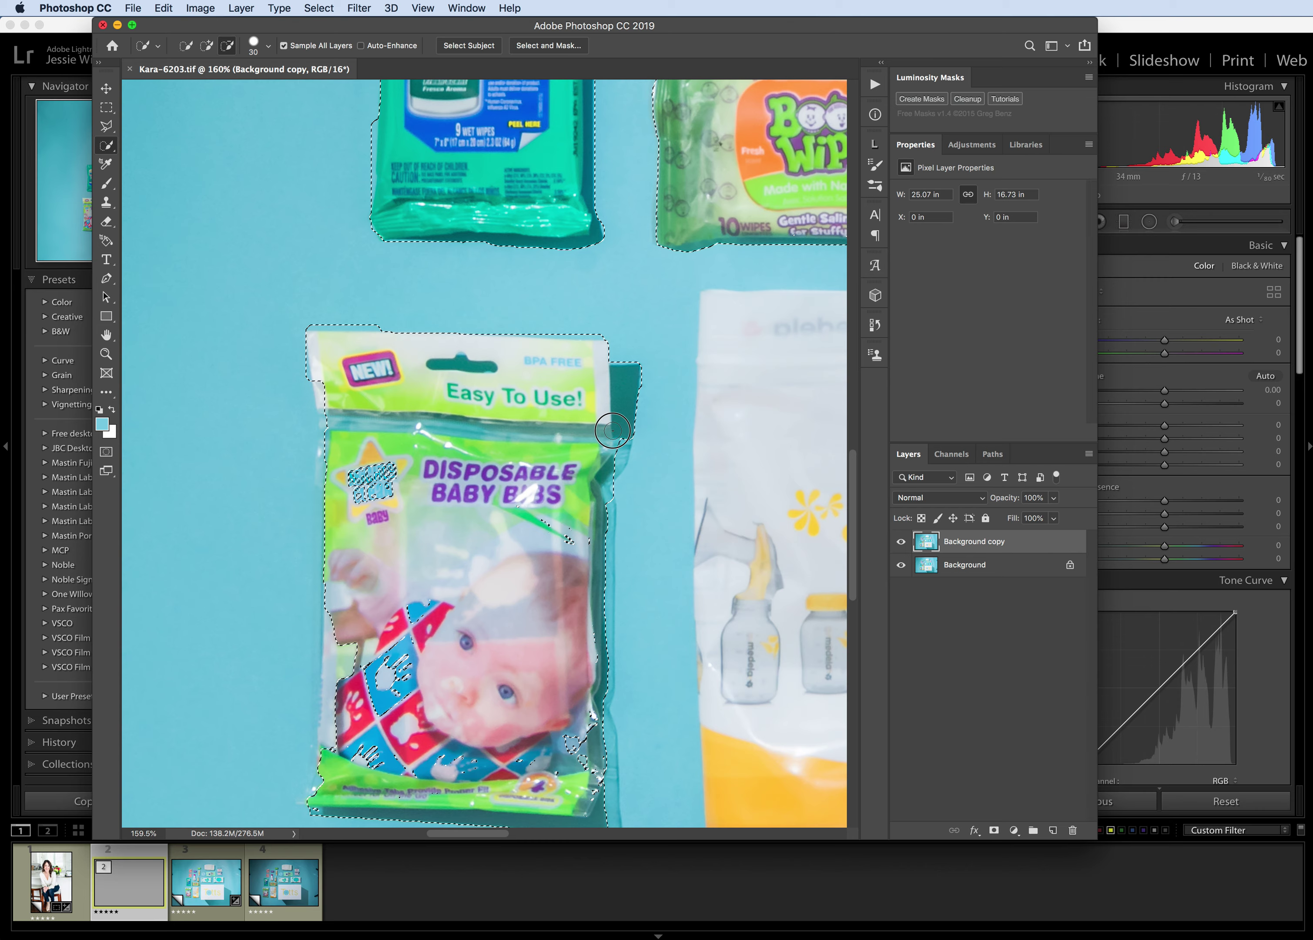
scroll(464, 507, "down", 6)
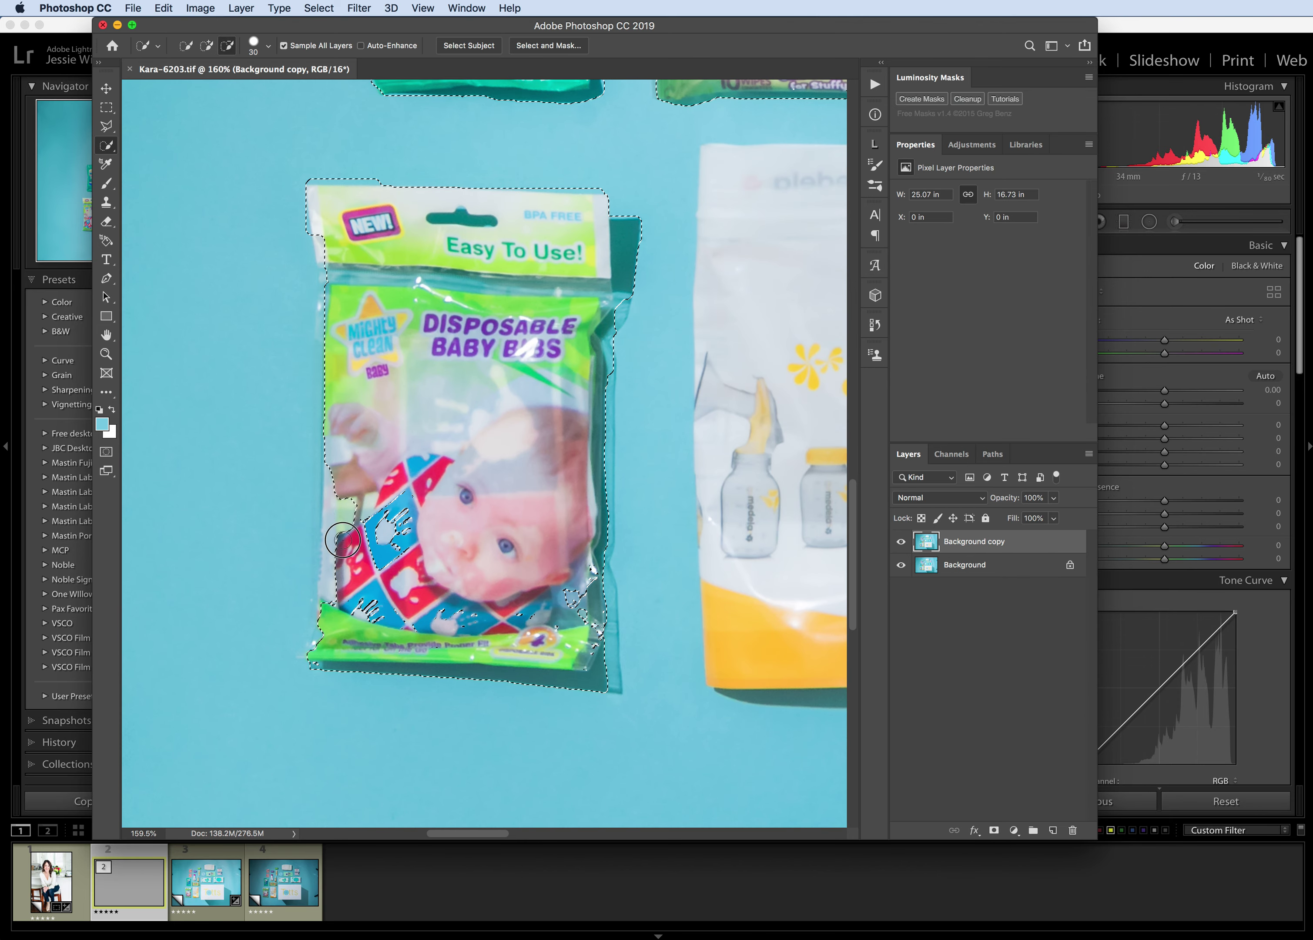
mouse_move(336, 608)
left_mouse_down()
mouse_move(323, 640)
mouse_move(338, 493)
left_mouse_up()
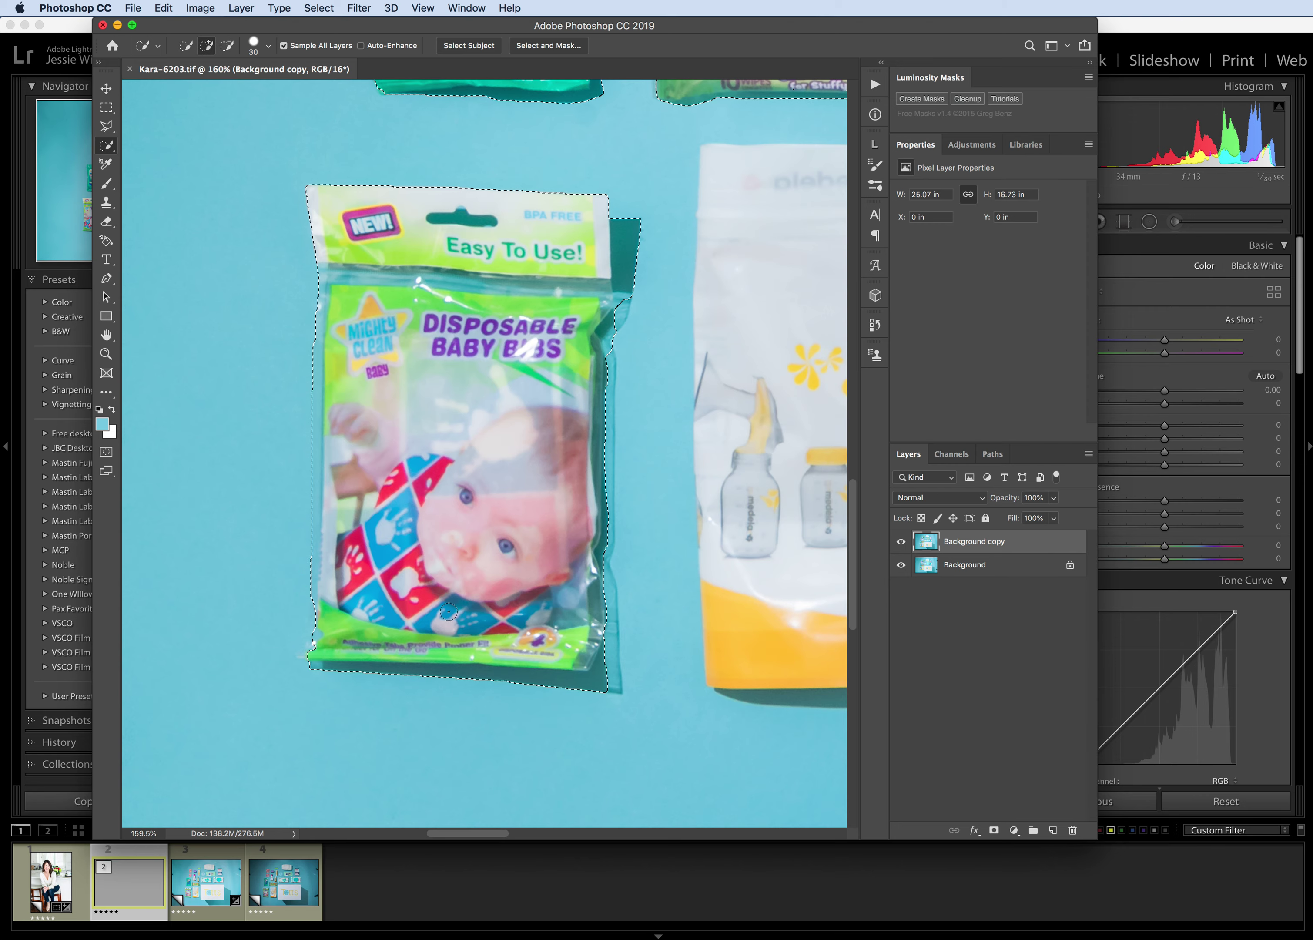
Subtract the white and yellow Medela bag, including its right edge and glossy yellow base, from the selection.
scroll(438, 610, "right", 5)
mouse_move(438, 611)
left_mouse_down()
mouse_move(455, 592)
mouse_move(440, 358)
mouse_move(450, 231)
left_mouse_up()
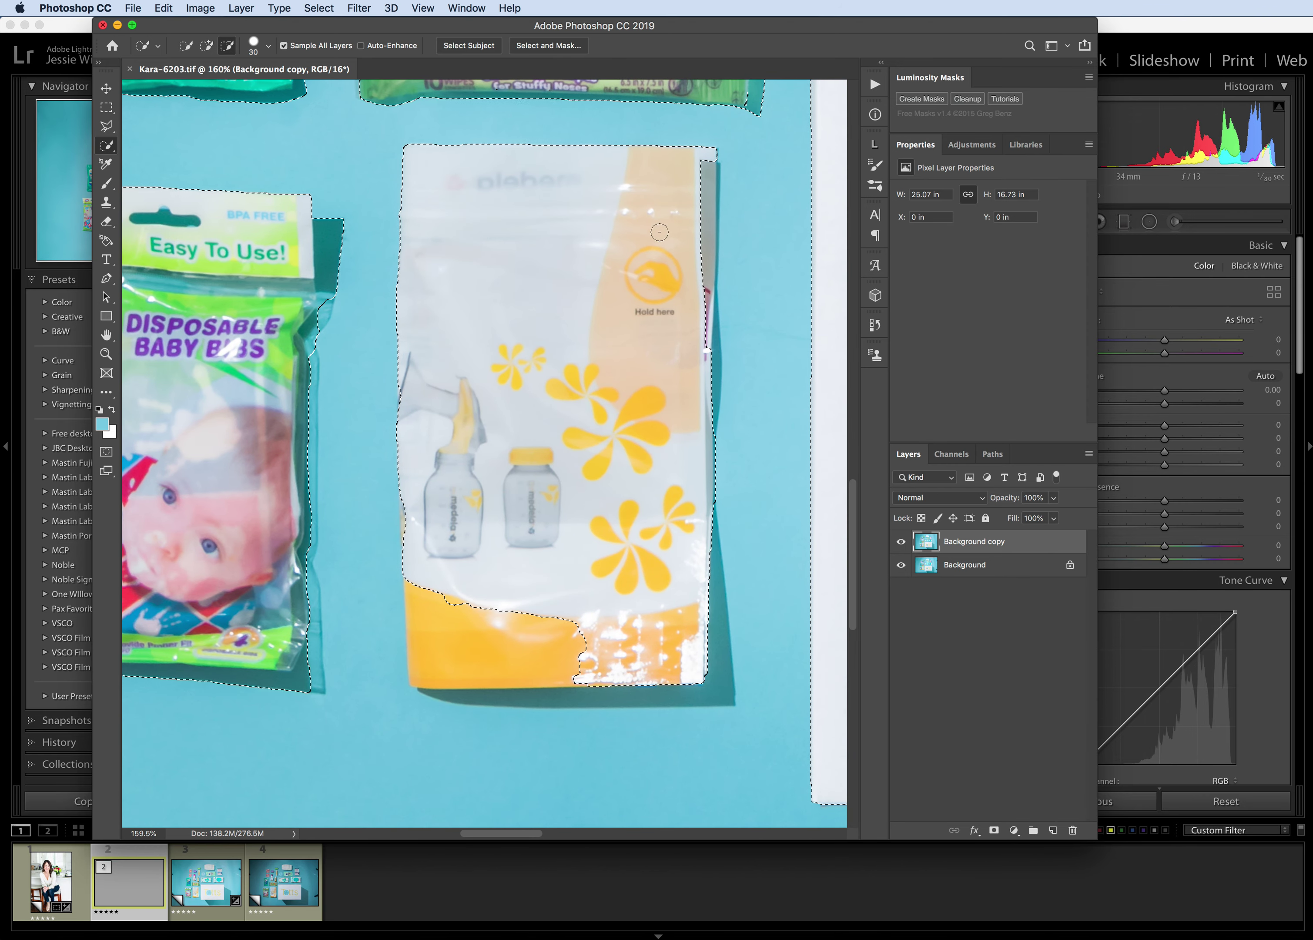
left_click_drag(701, 224, 712, 416)
mouse_move(727, 654)
left_mouse_down()
mouse_move(734, 669)
mouse_move(579, 680)
left_mouse_up()
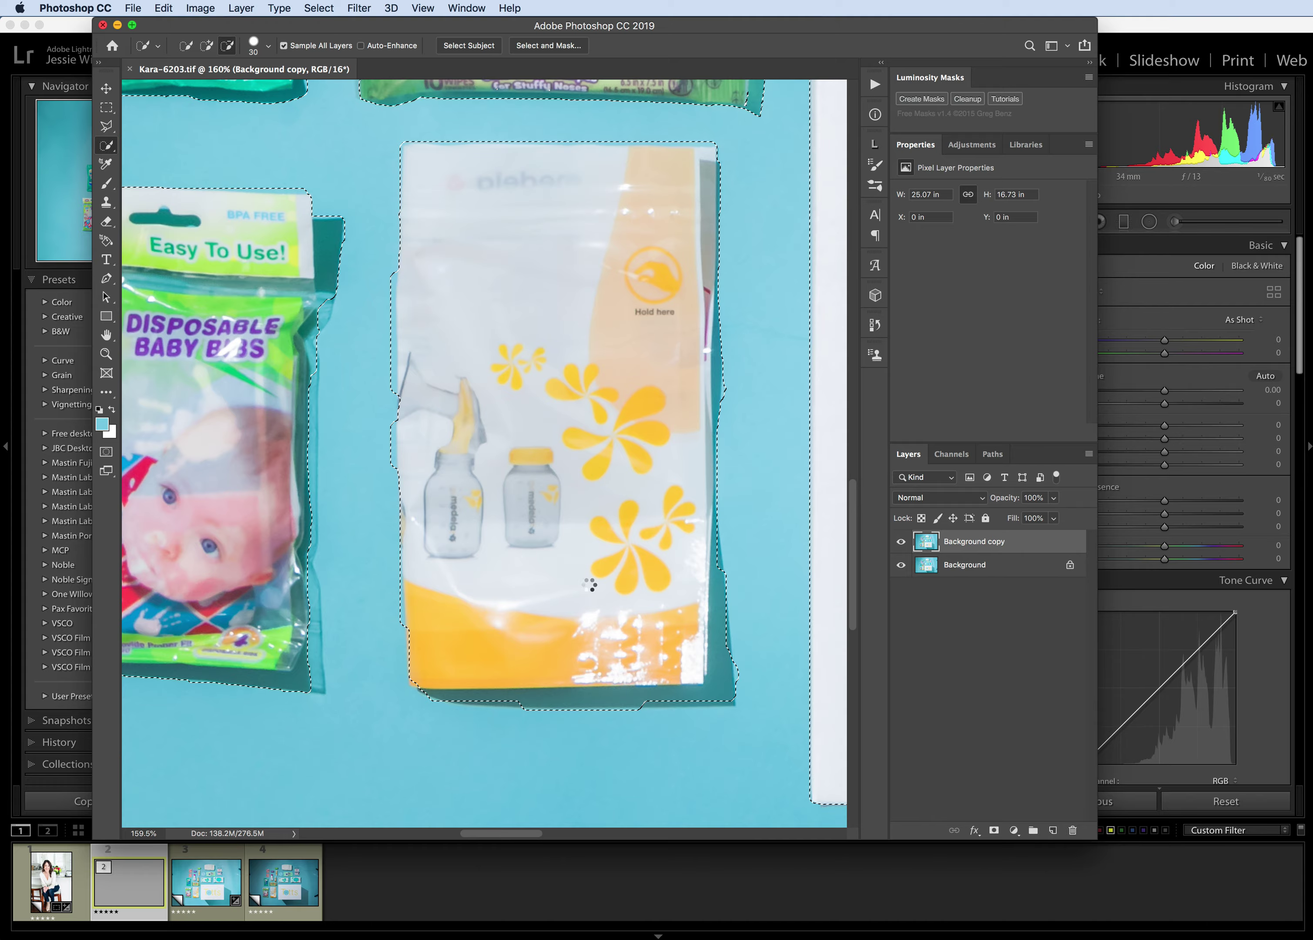
Sample the backdrop blue as the Brush colour and set the brush to 33% opacity and 14% hardness.
scroll(590, 584, "down", 5)
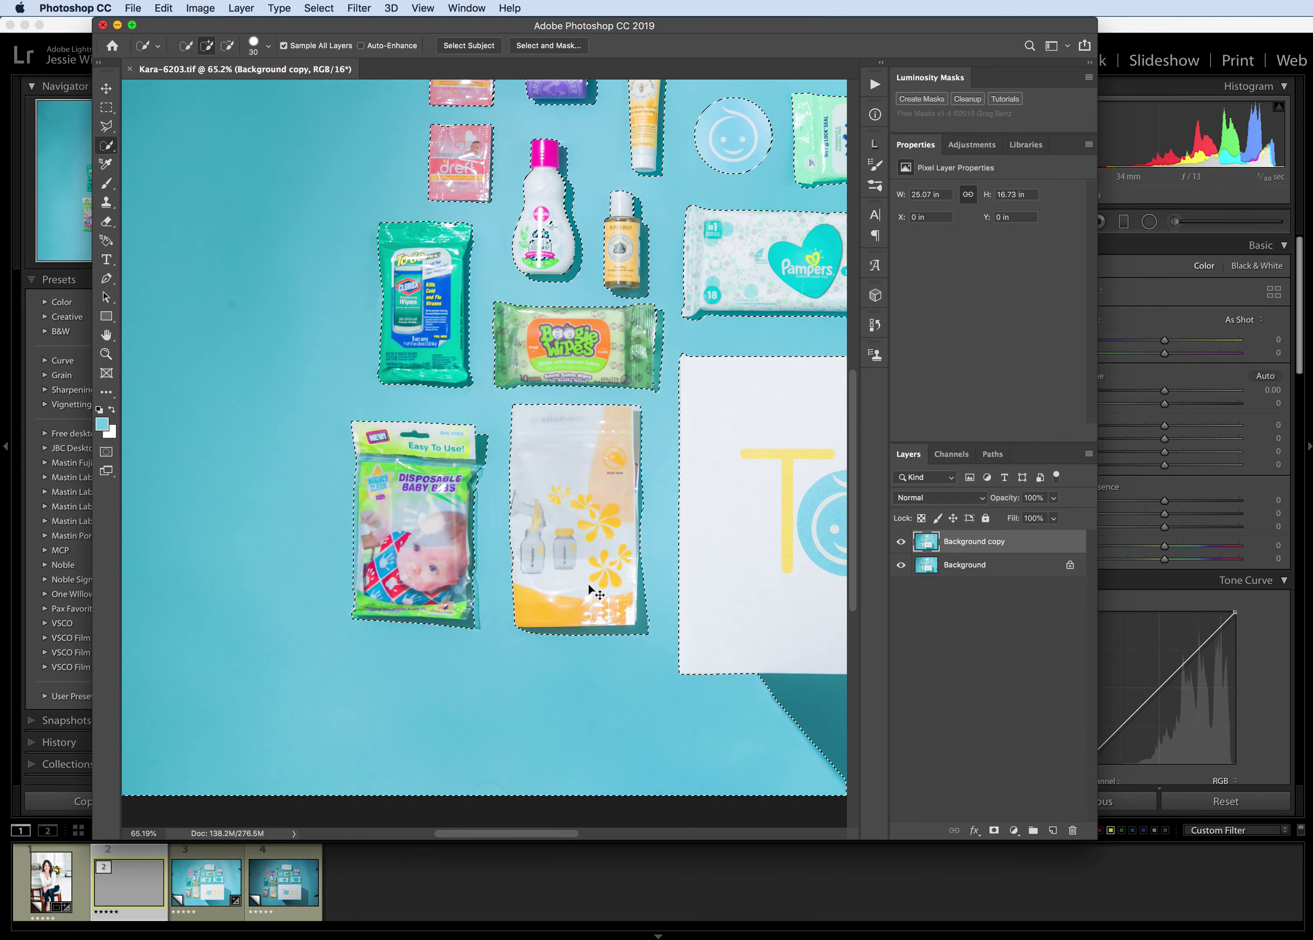
scroll(590, 586, "right", 5)
scroll(589, 586, "down", 3)
scroll(589, 585, "down", 2)
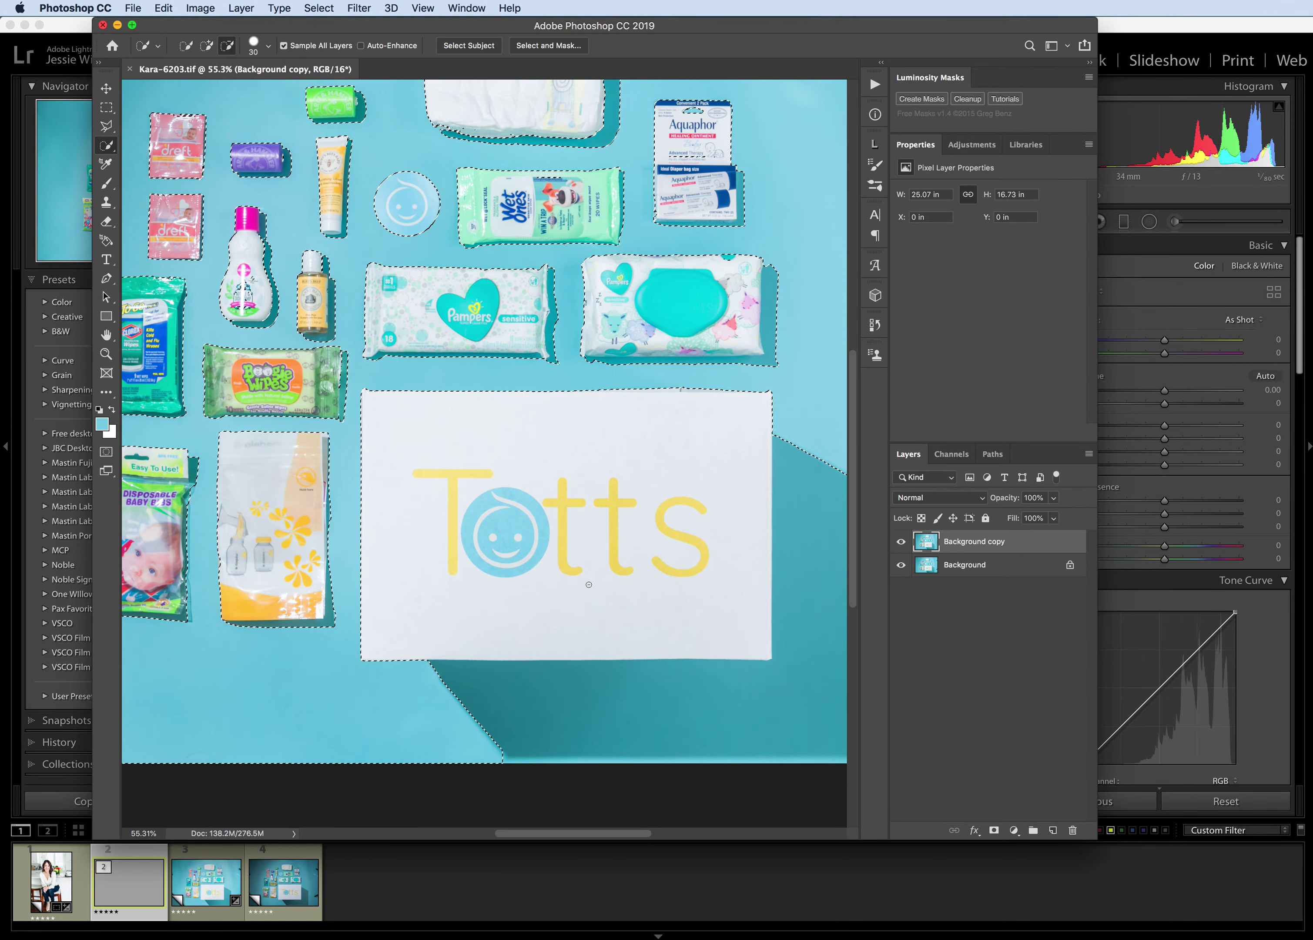
scroll(589, 585, "down", 4)
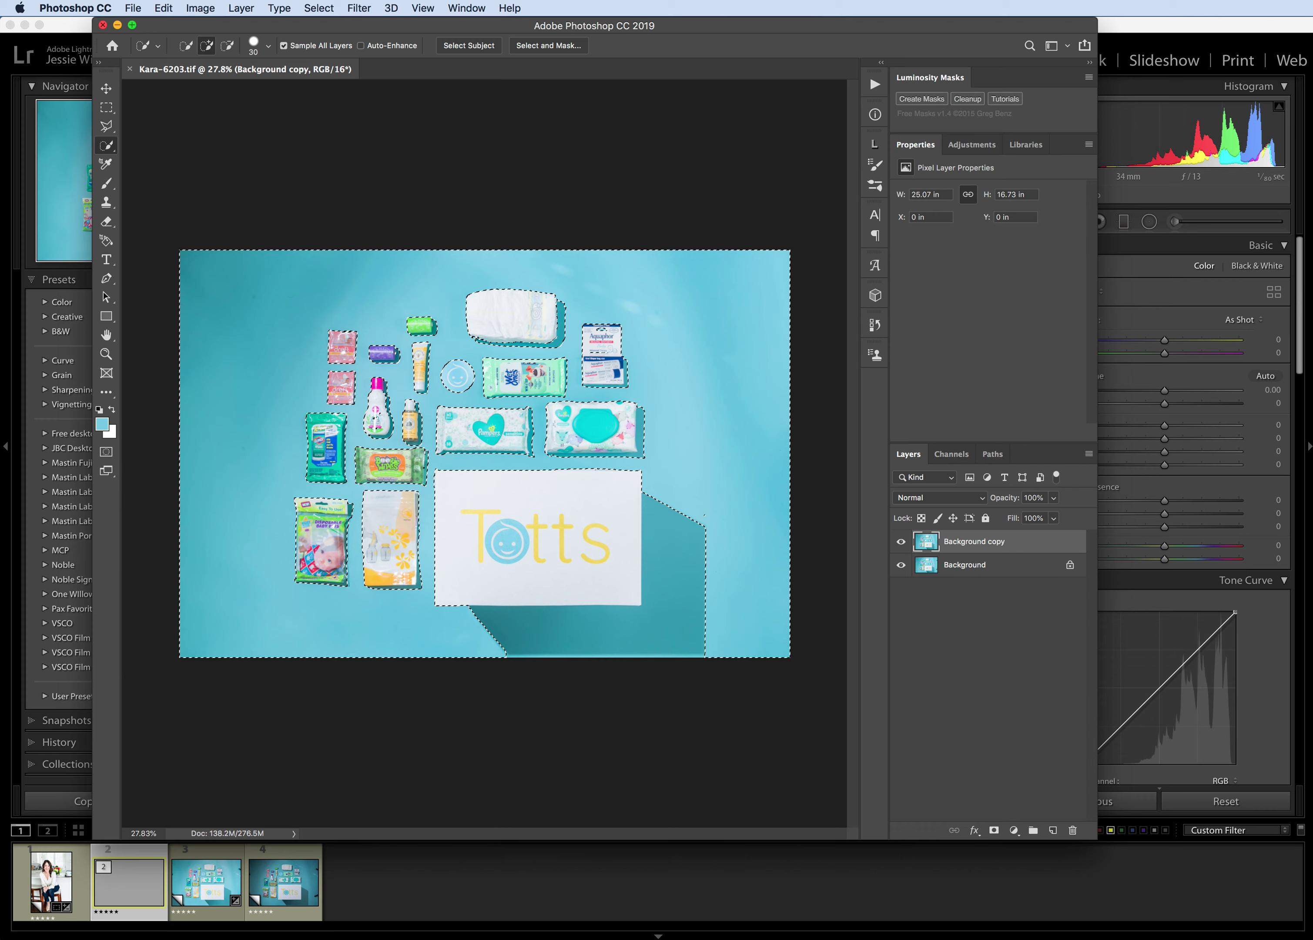
left_click(107, 183)
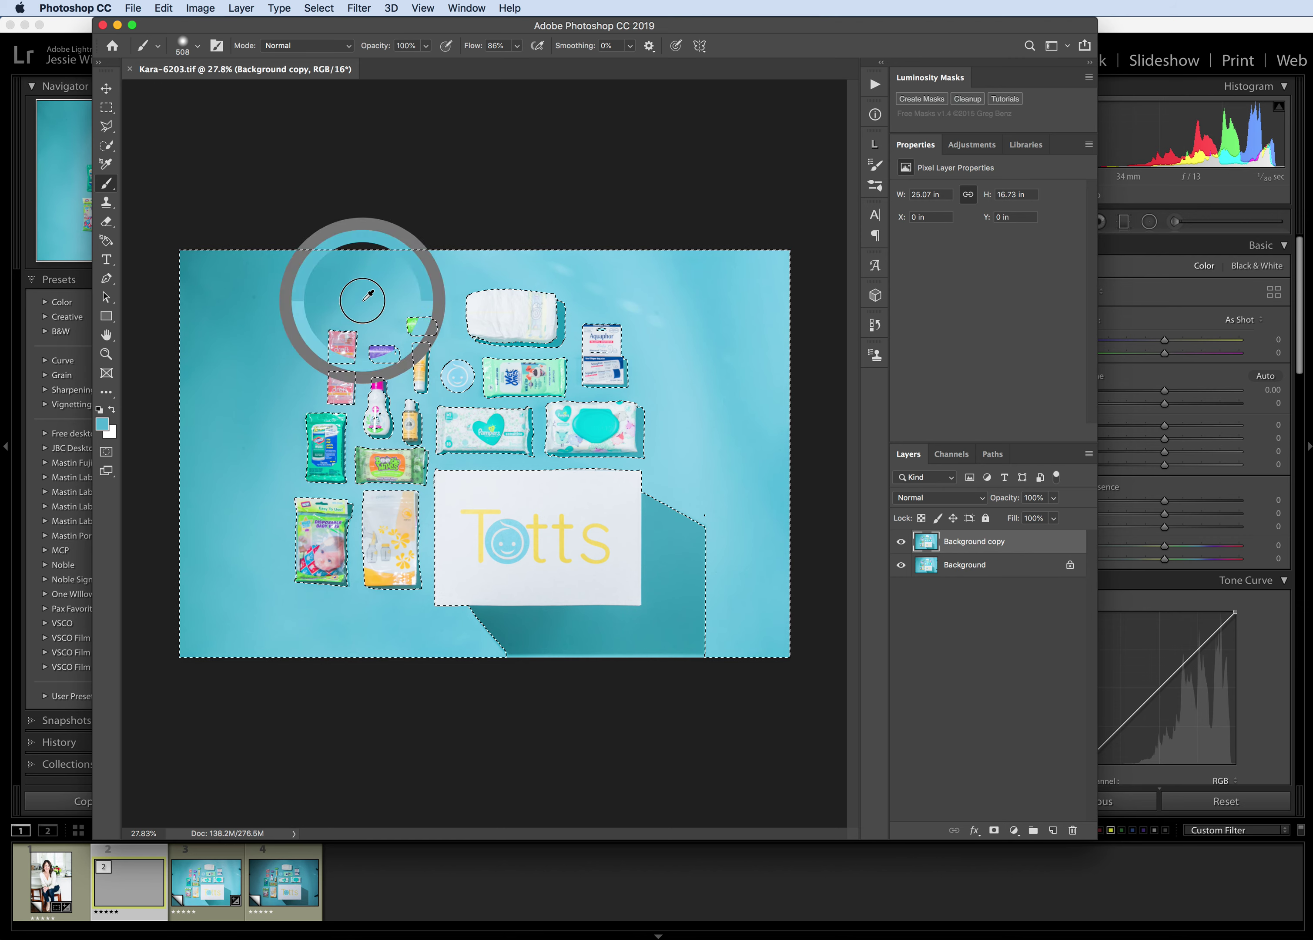
left_click(190, 46)
left_click(424, 48)
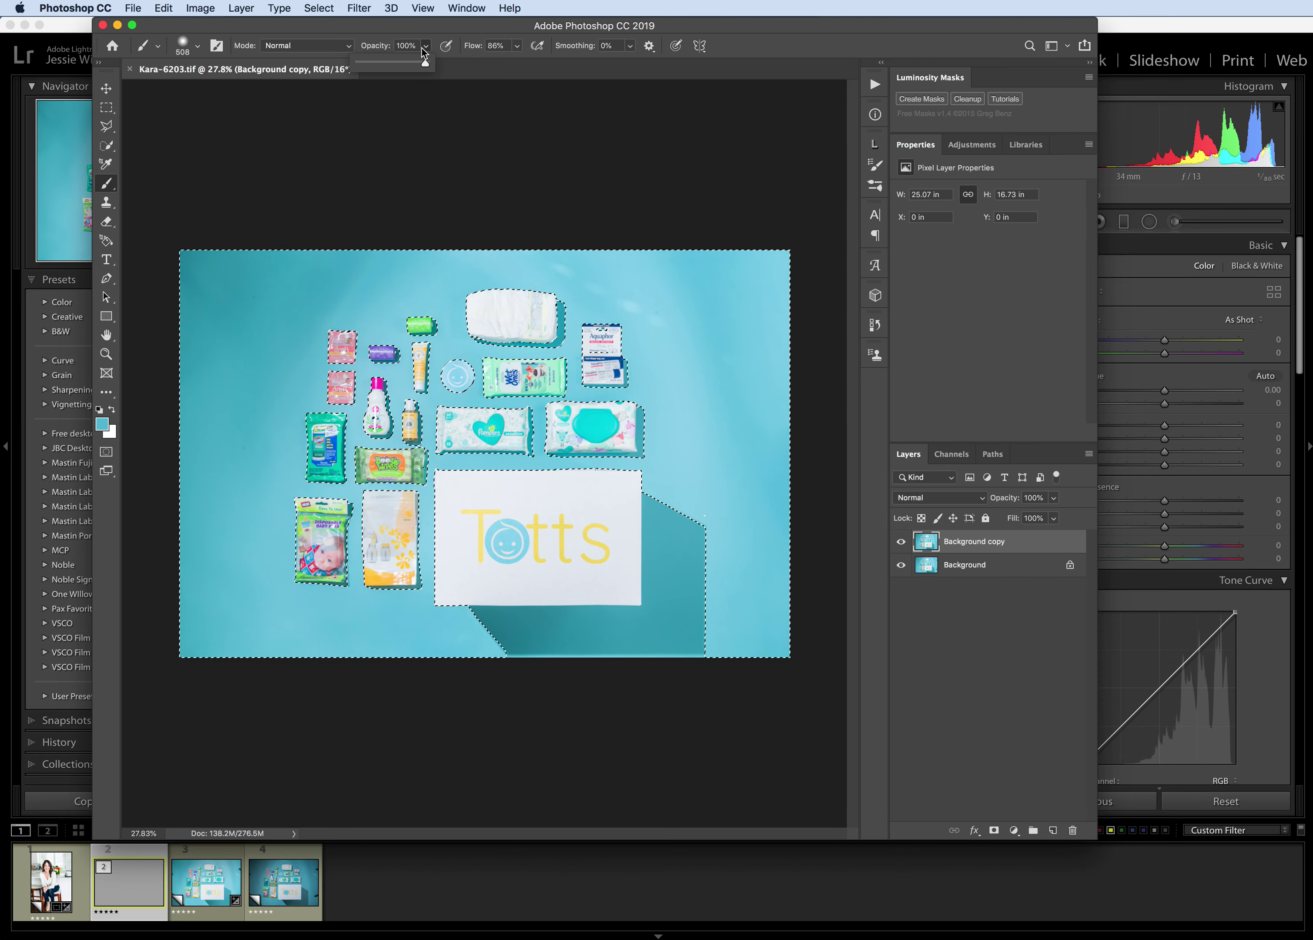
left_click(181, 46)
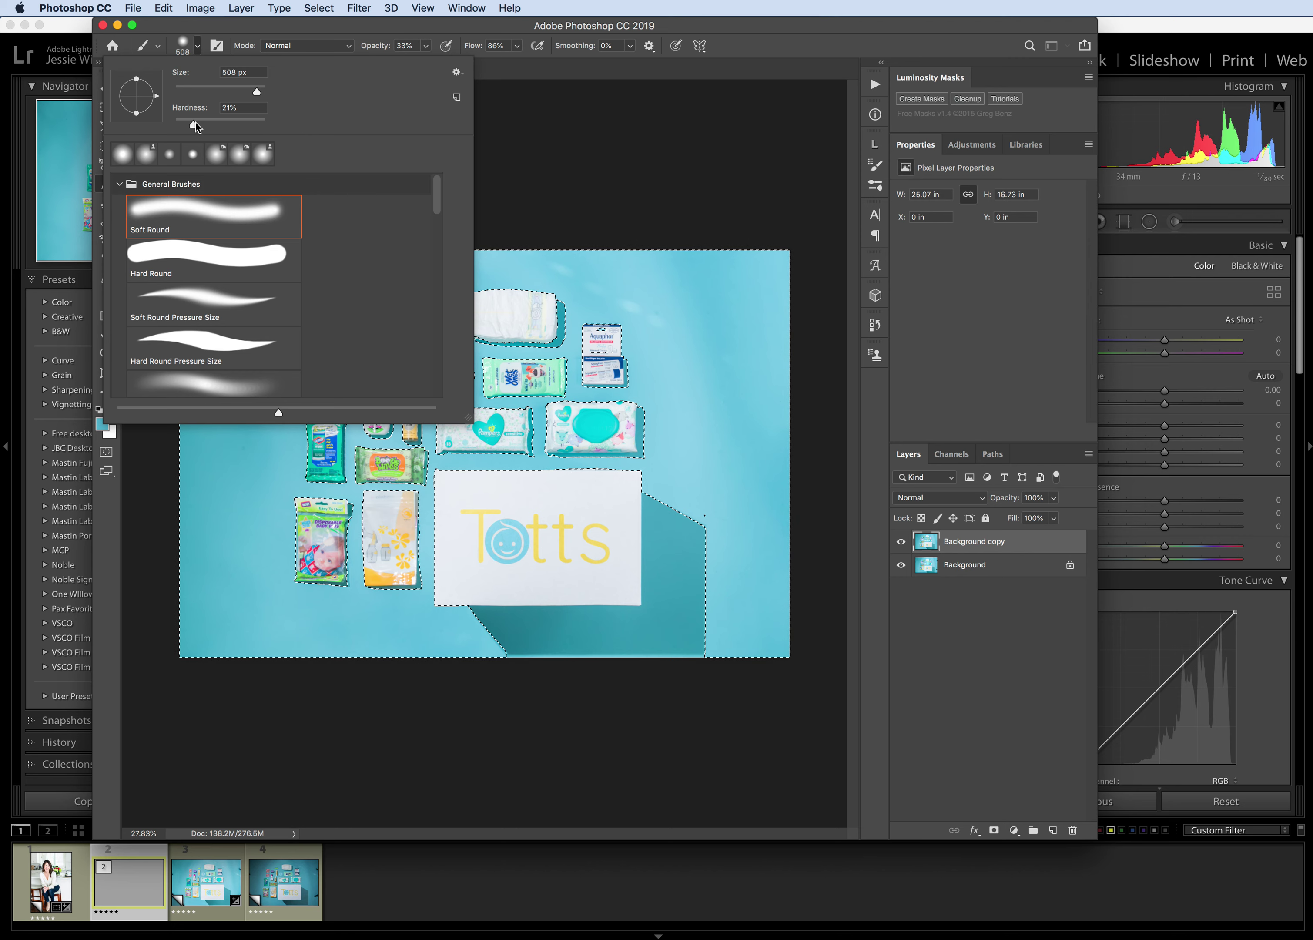
left_click_drag(195, 126, 188, 128)
left_click(254, 35)
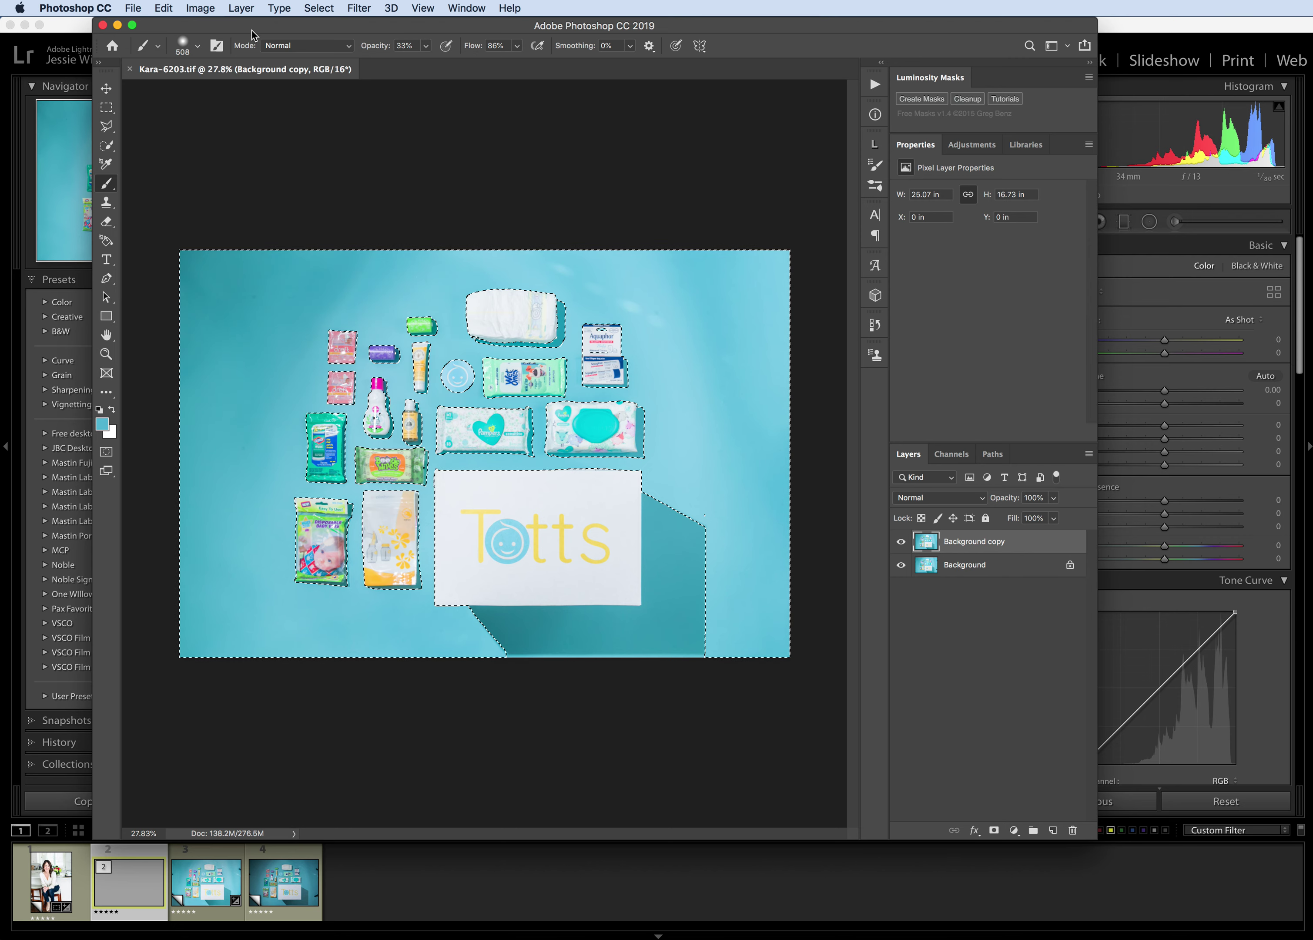
Enlarge the brush to 1040 px and paint over the selected backdrop to even out its blue tones.
left_click(185, 51)
left_click_drag(258, 91, 260, 96)
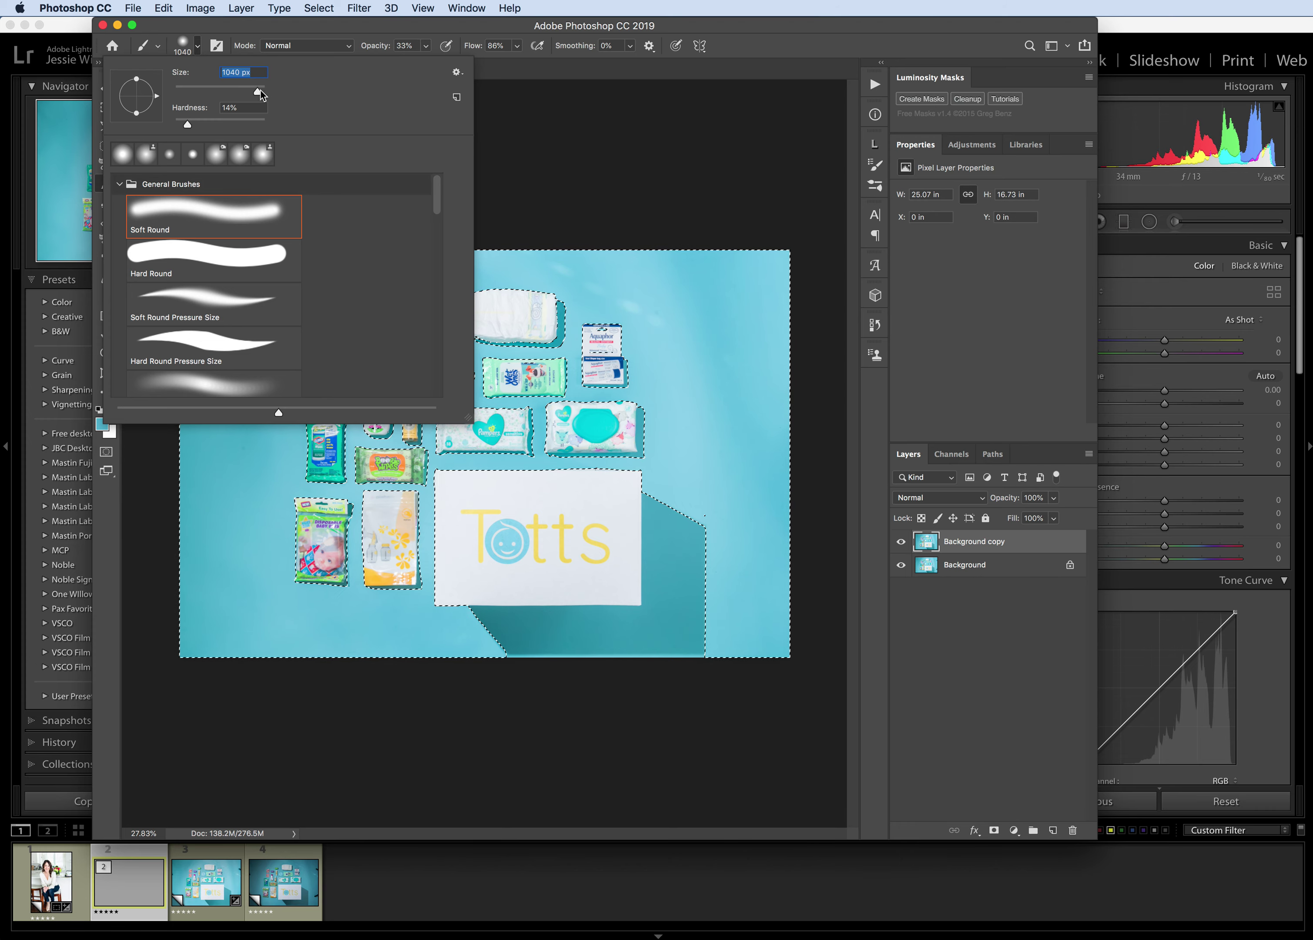
left_click(332, 24)
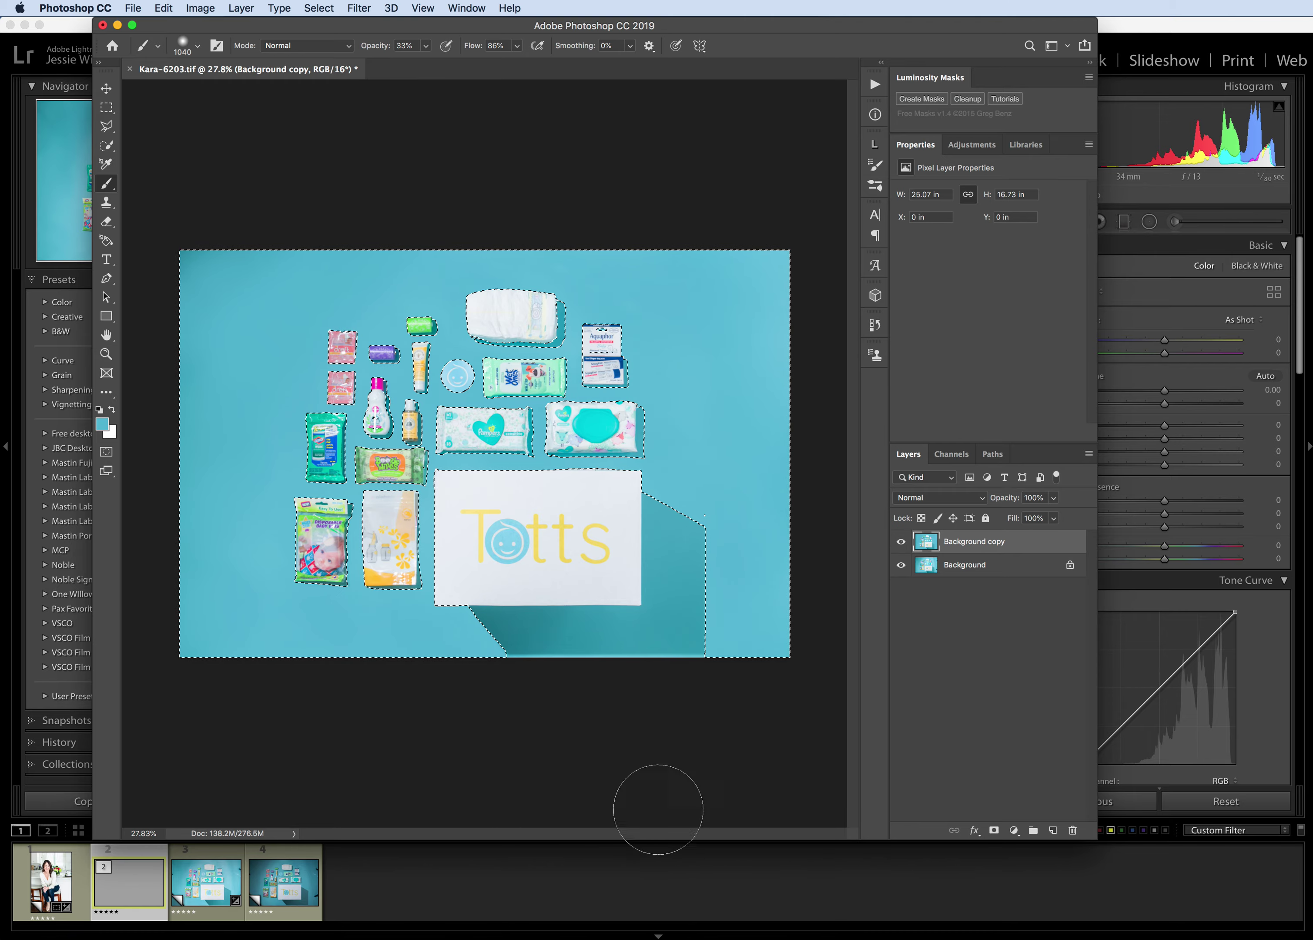
Check the evened backdrop around the products and remove the selection.
scroll(324, 428, "up", 5)
scroll(303, 422, "down", 5)
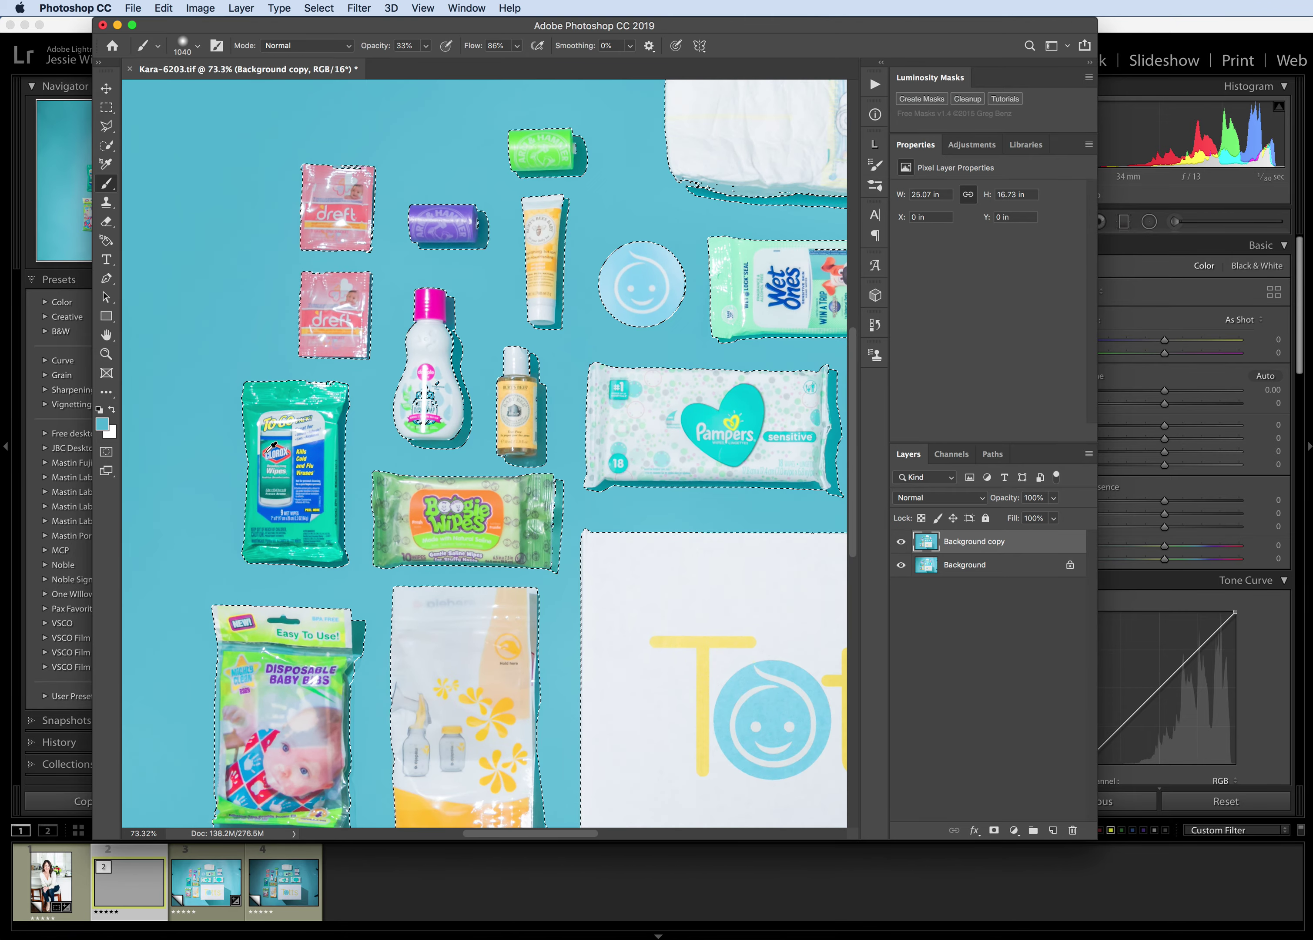
scroll(271, 448, "down", 3)
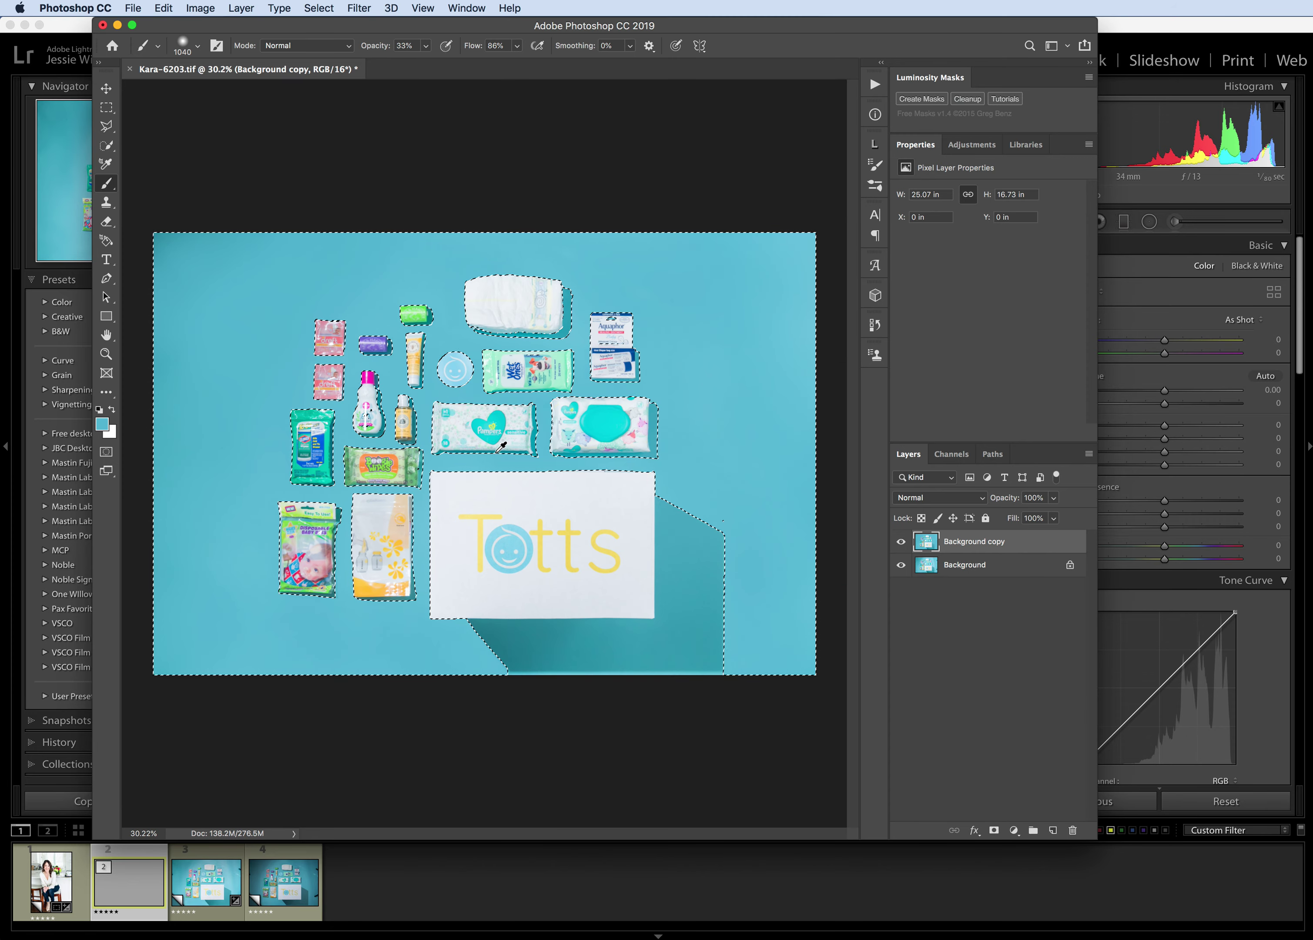
scroll(501, 447, "up", 3)
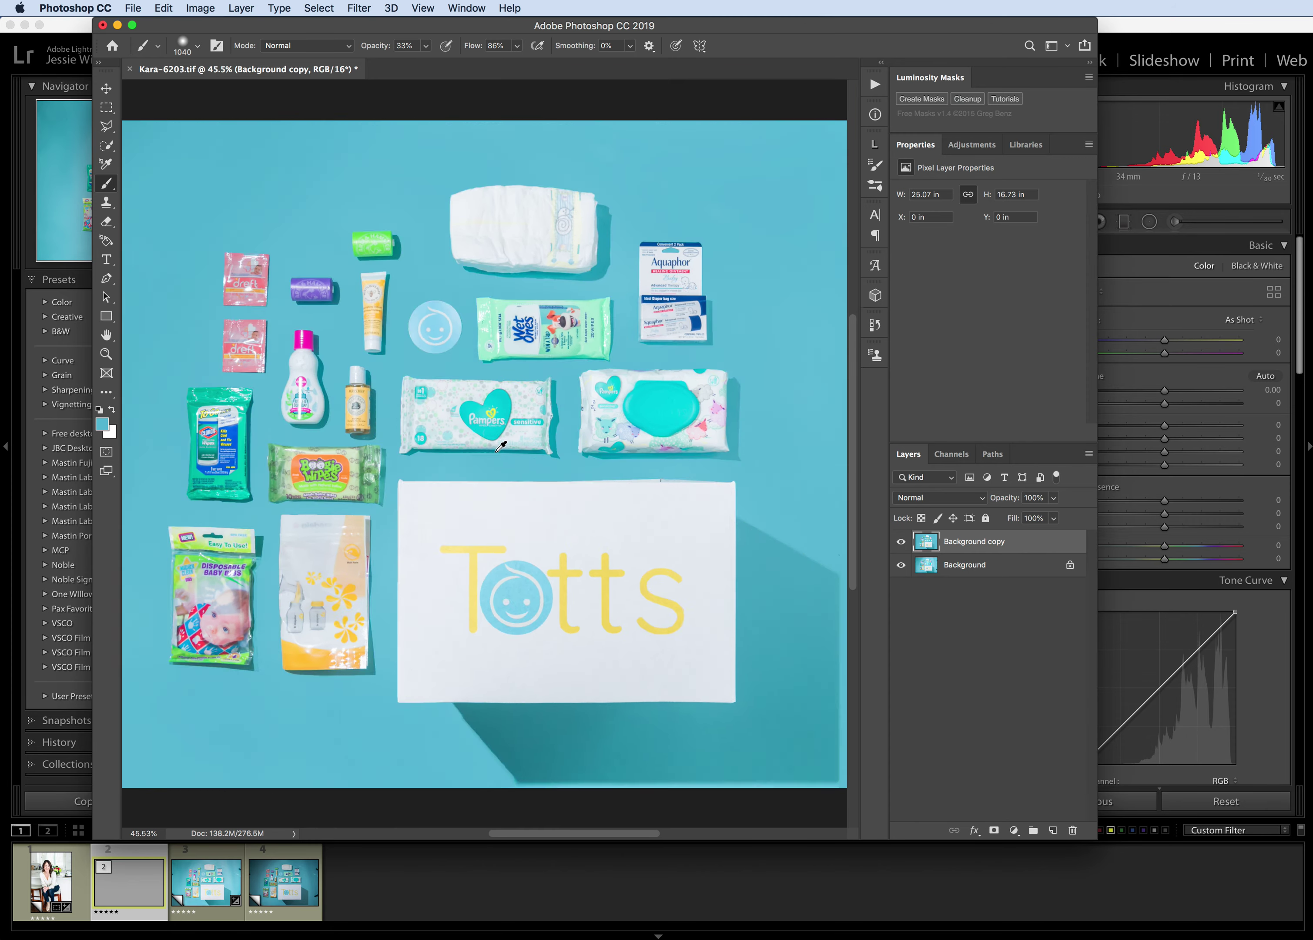
scroll(501, 446, "down", 3)
key("ctrl+d")
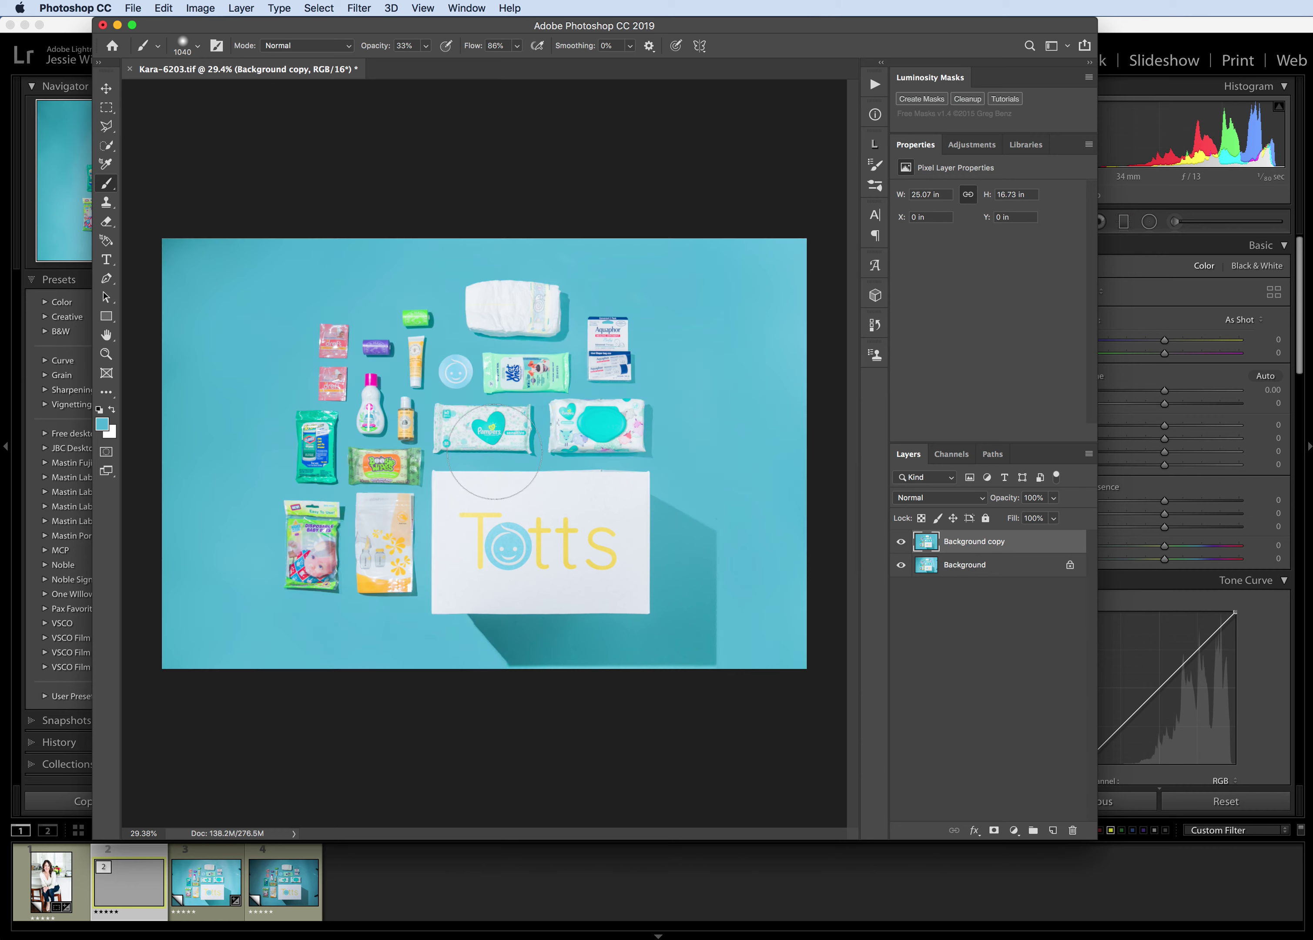
Reduce the brush to 44 px and paint out the dark speck beside the Totts box's shadow.
scroll(733, 375, "up", 5)
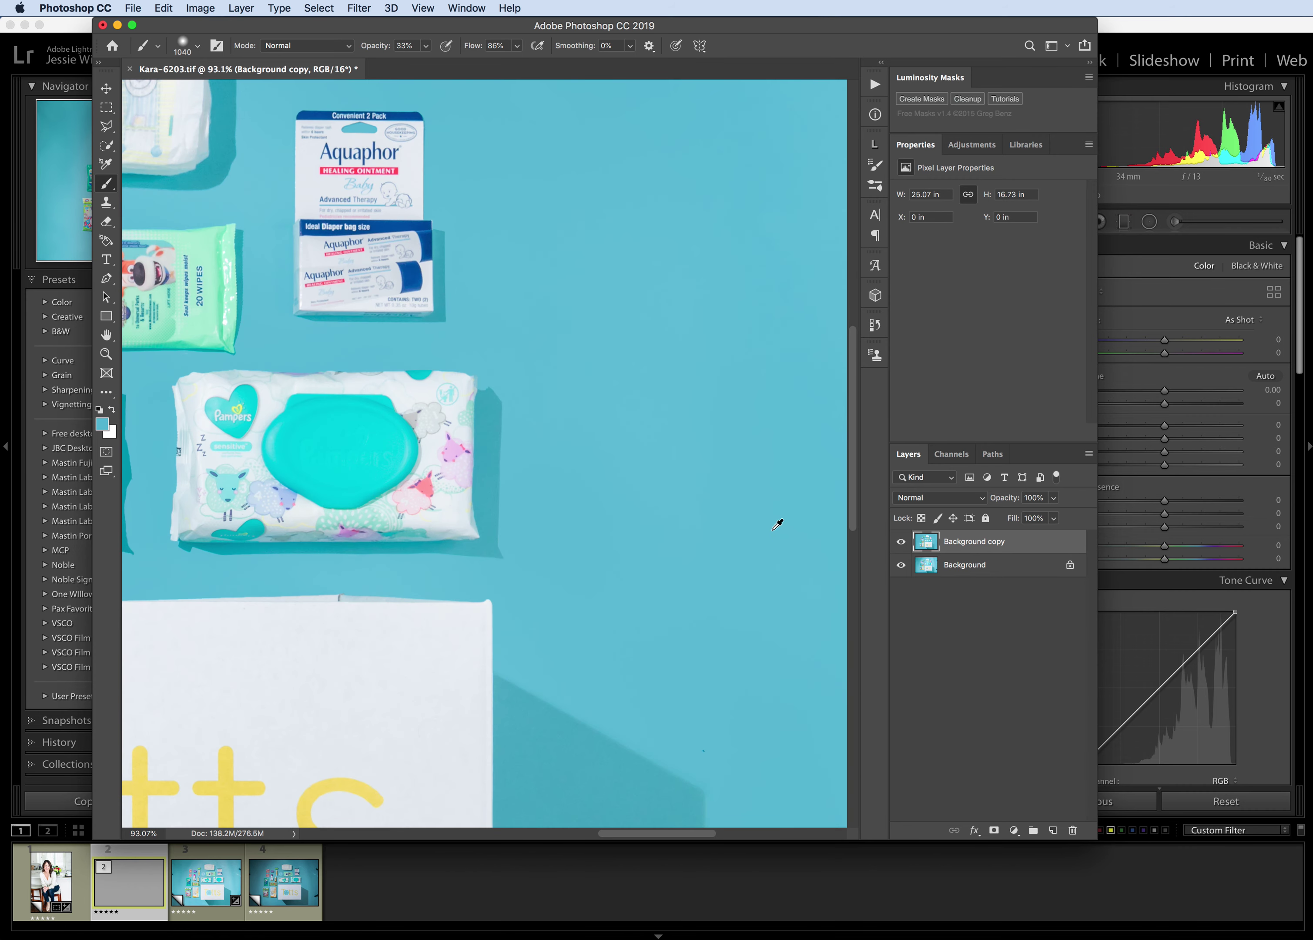
scroll(730, 537, "down", 3)
left_click(184, 46)
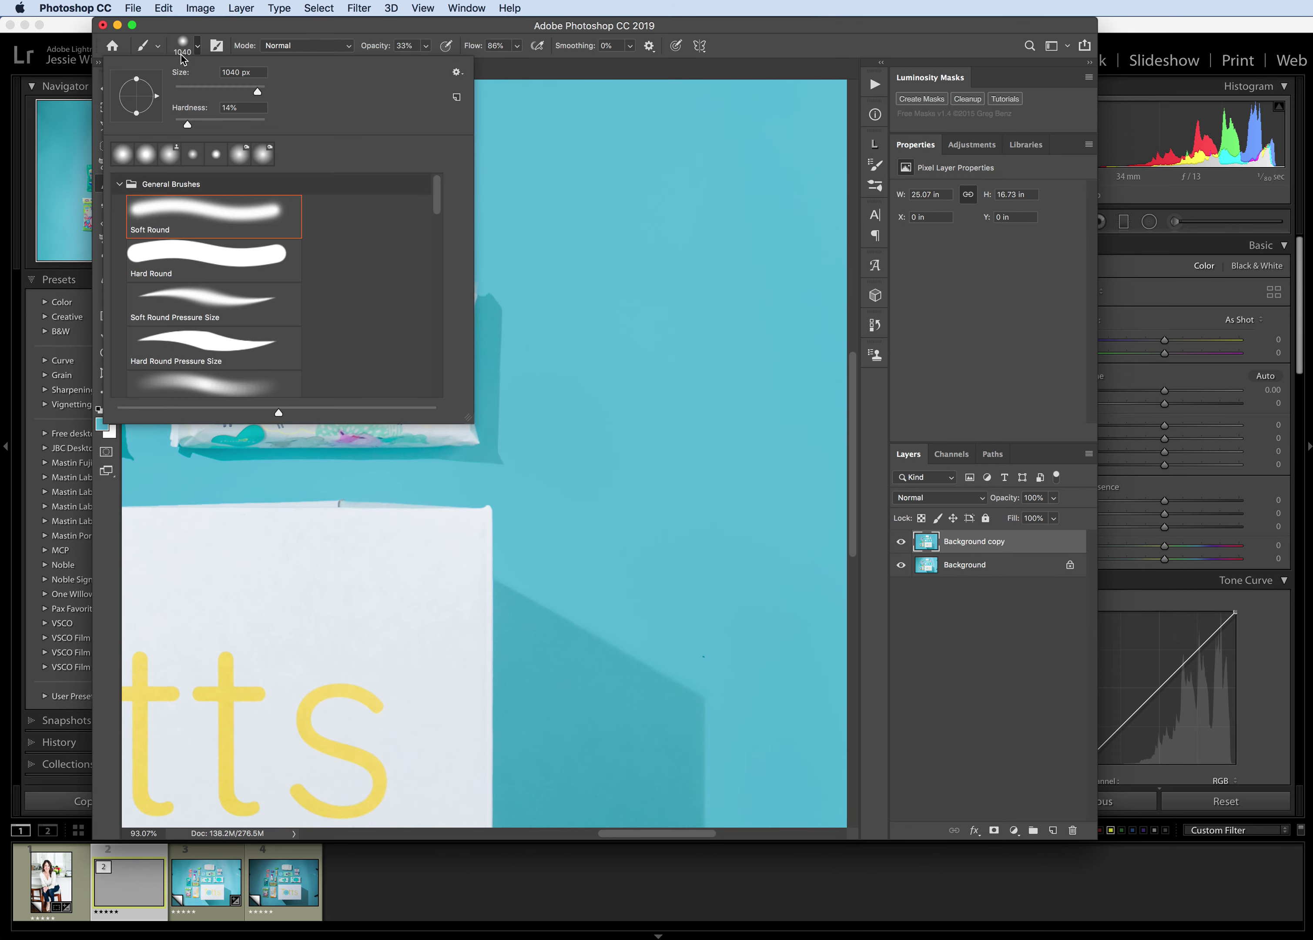
left_click(190, 91)
left_click(688, 642)
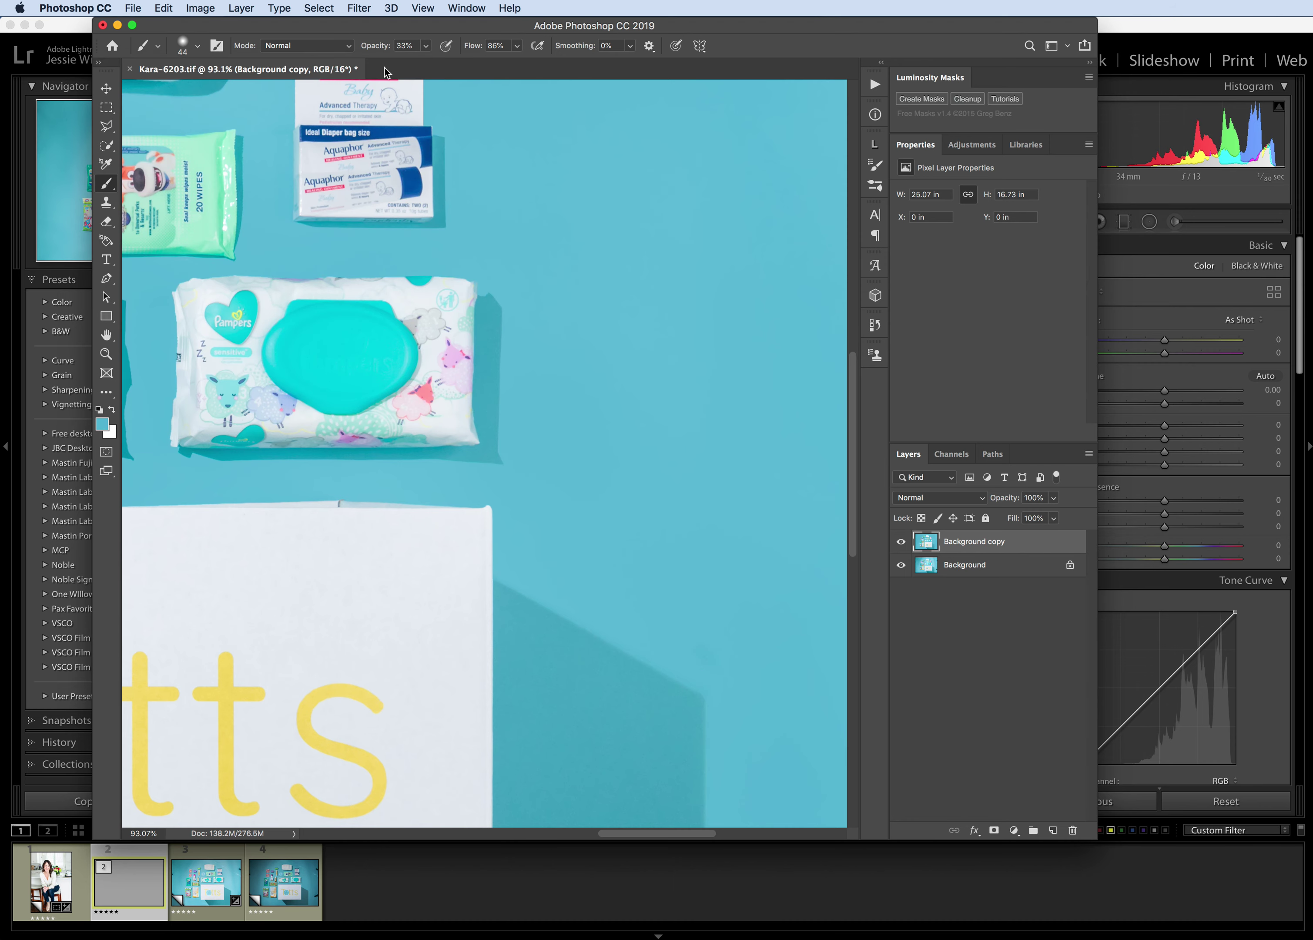
Raise the brush opacity to 100% and cover the retouched spot by the corner of the Totts box's shadow.
left_click(426, 46)
left_click_drag(422, 62, 546, 70)
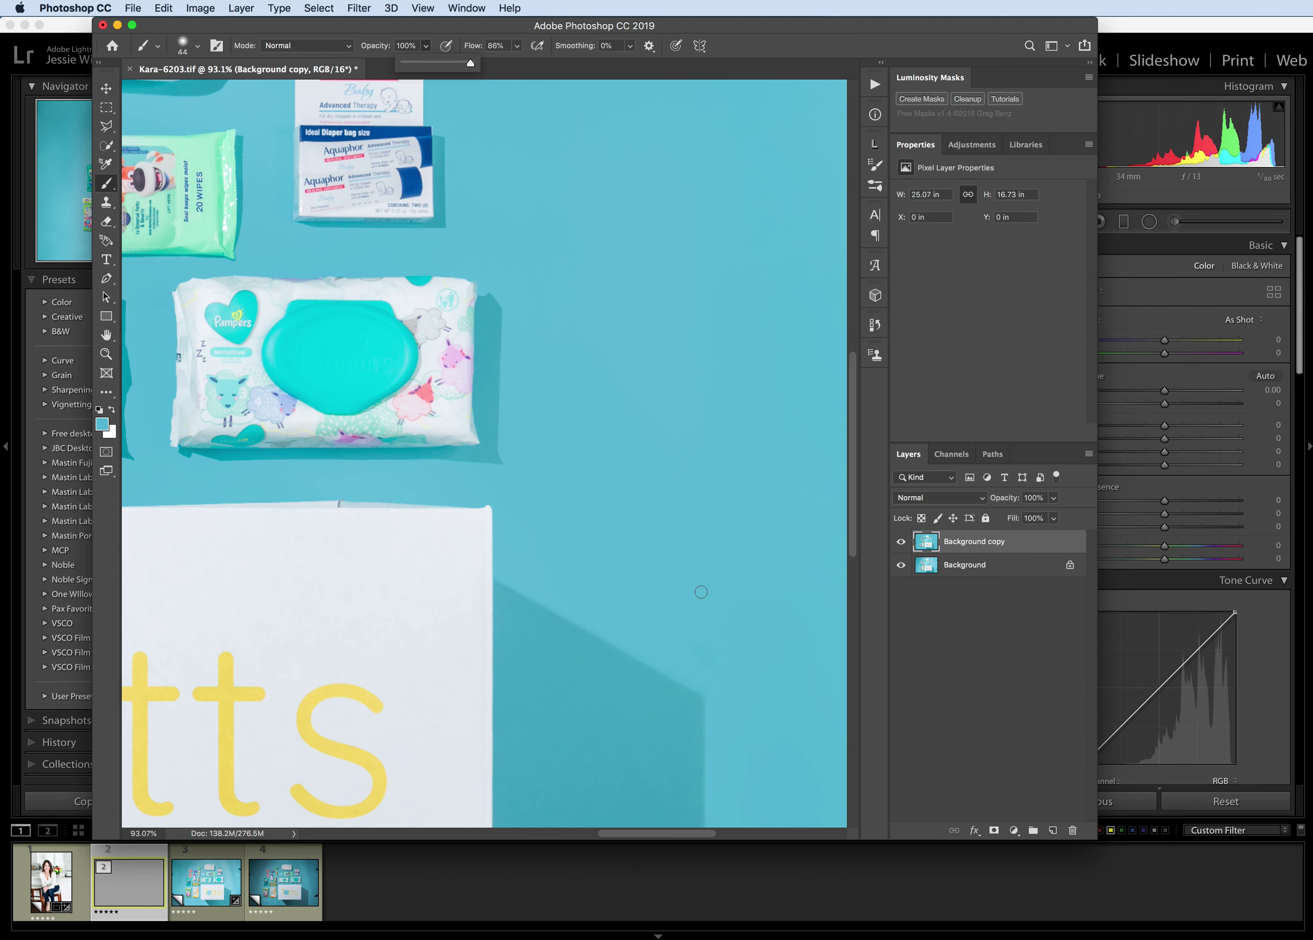
left_click(717, 672)
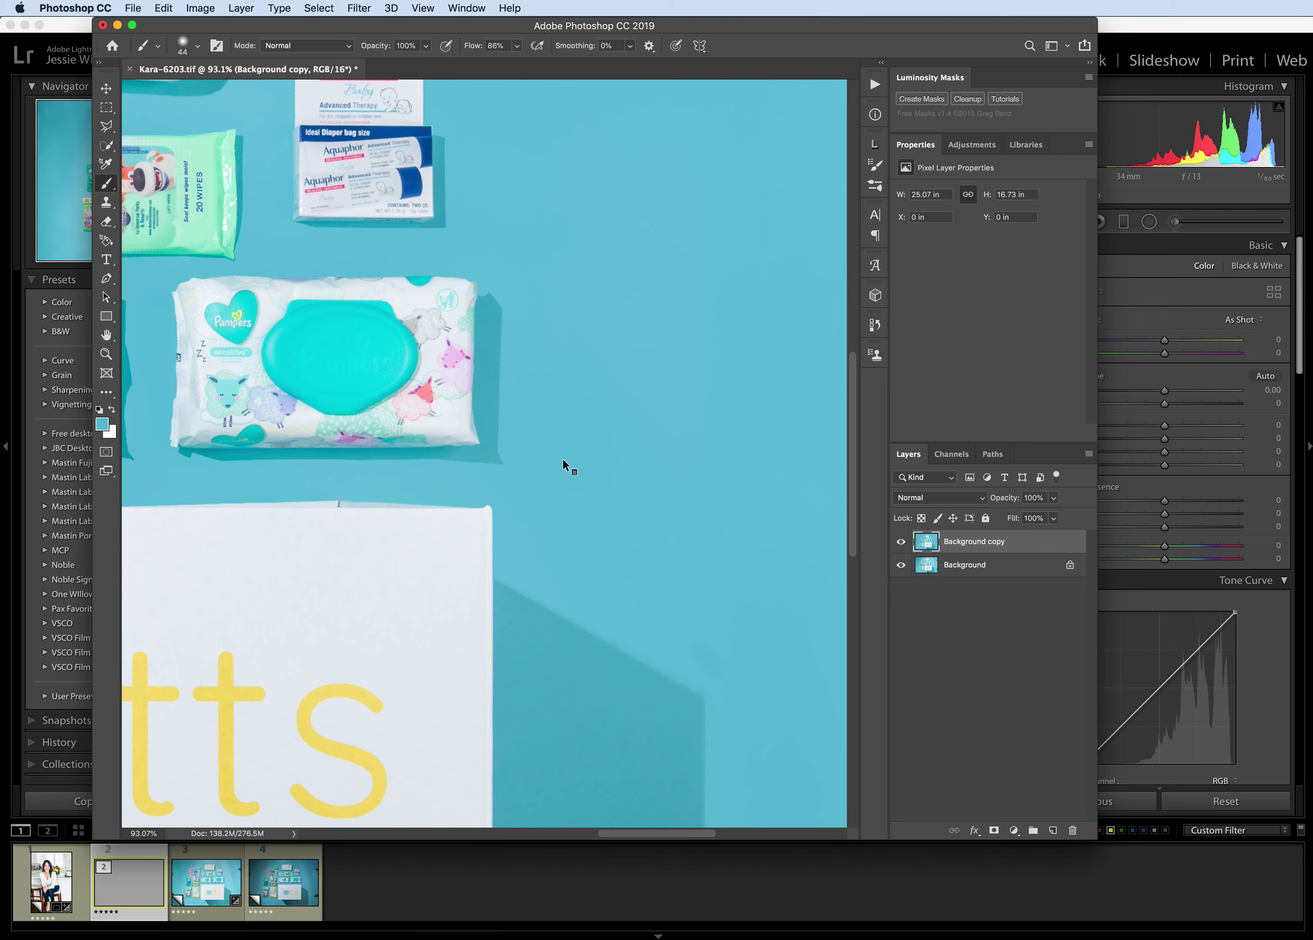
Switch to the Clone Stamp tool and set its brush size to 316 px.
scroll(563, 462, "down", 3)
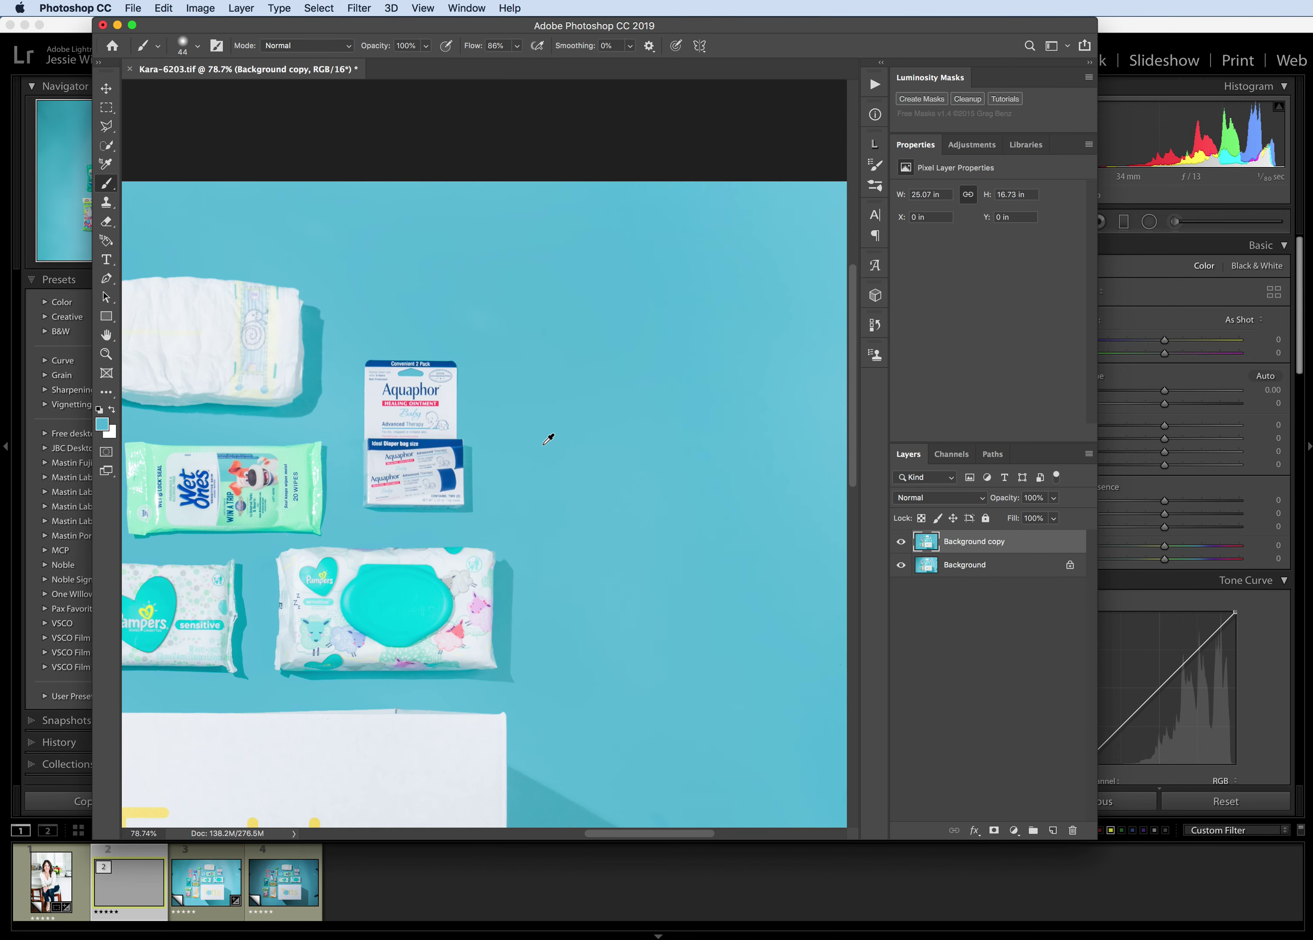
scroll(684, 496, "down", 3)
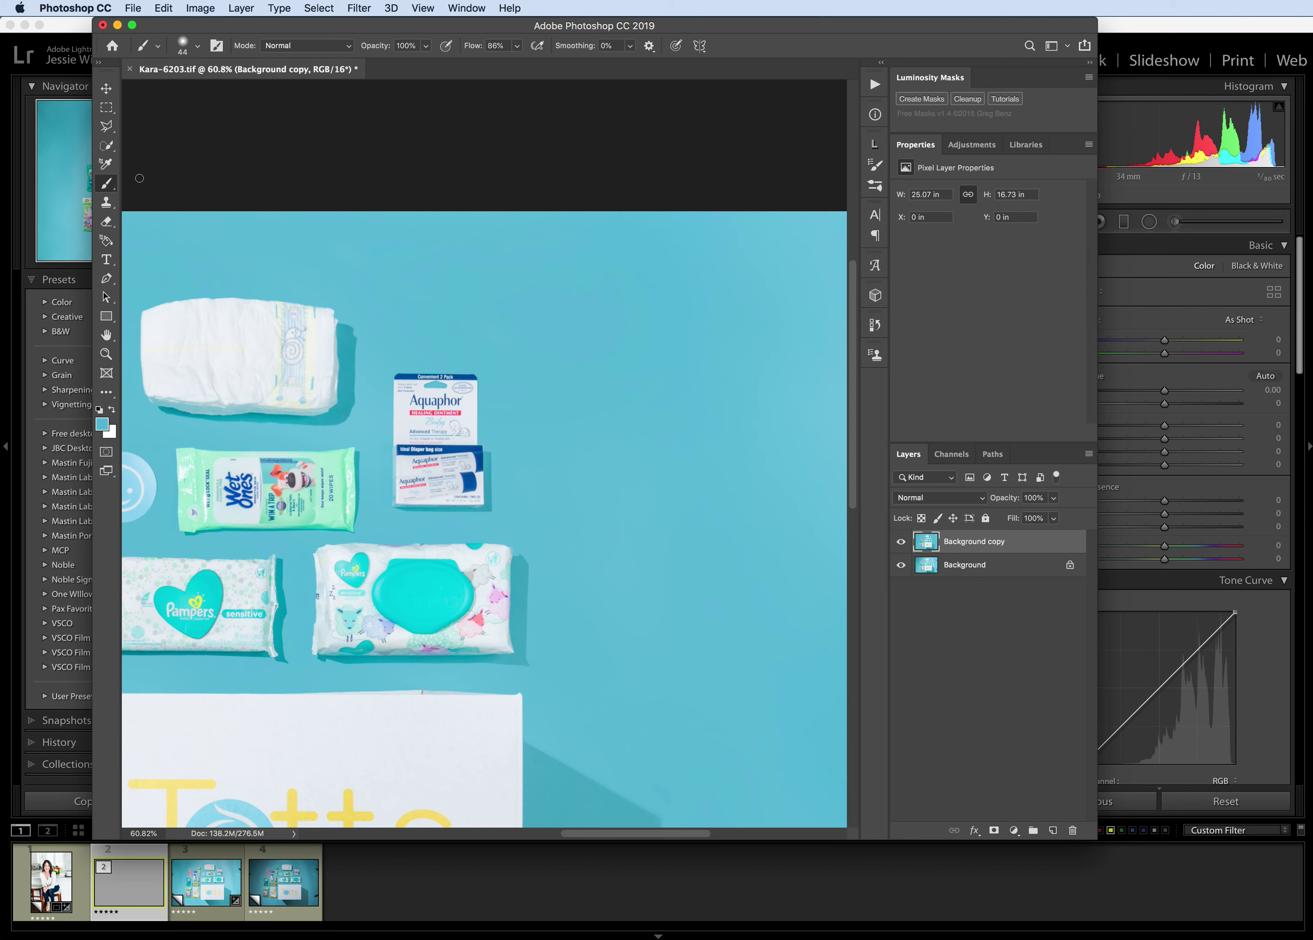
left_click(106, 128)
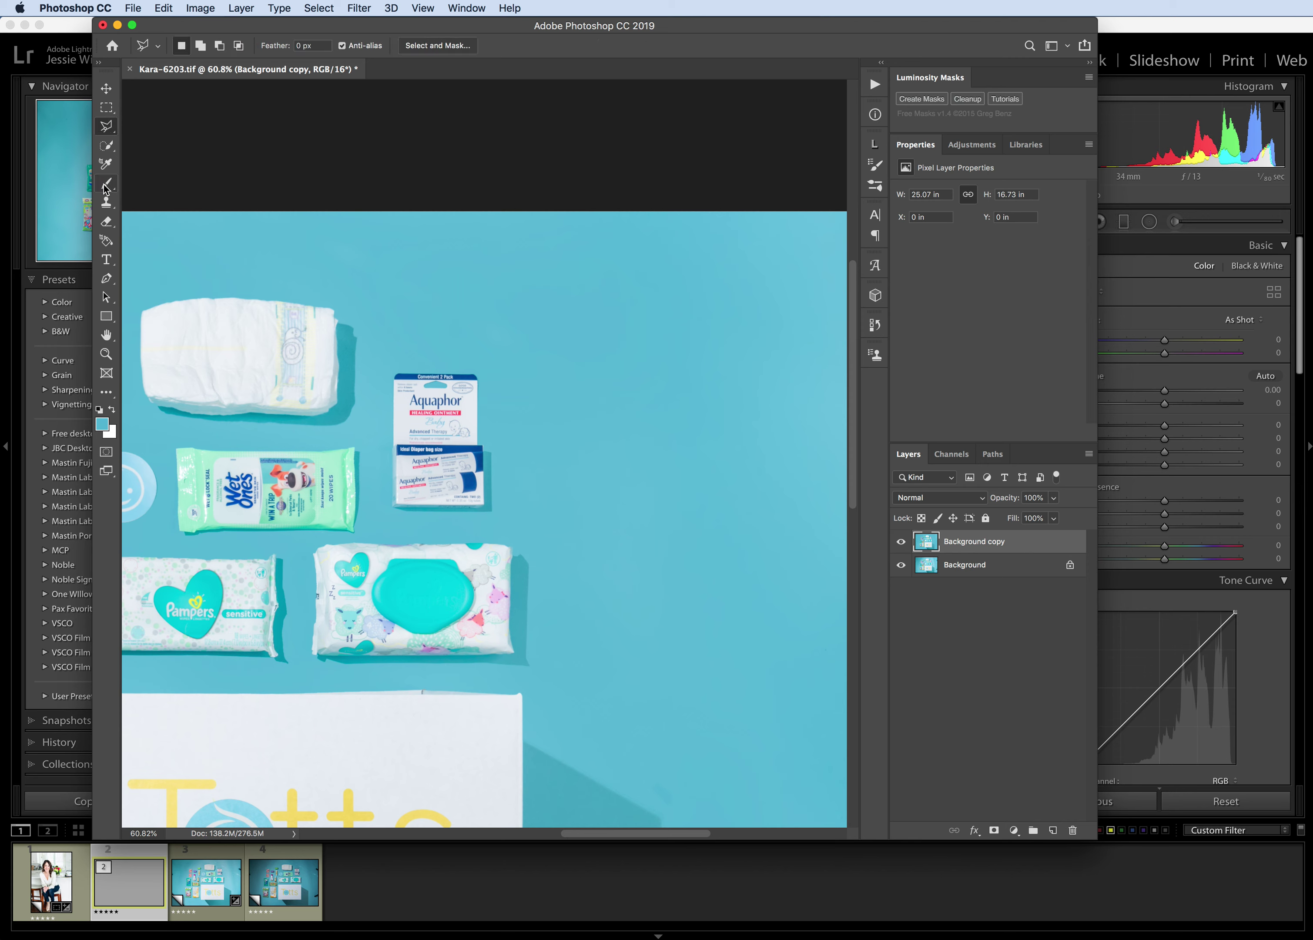
left_click(106, 201)
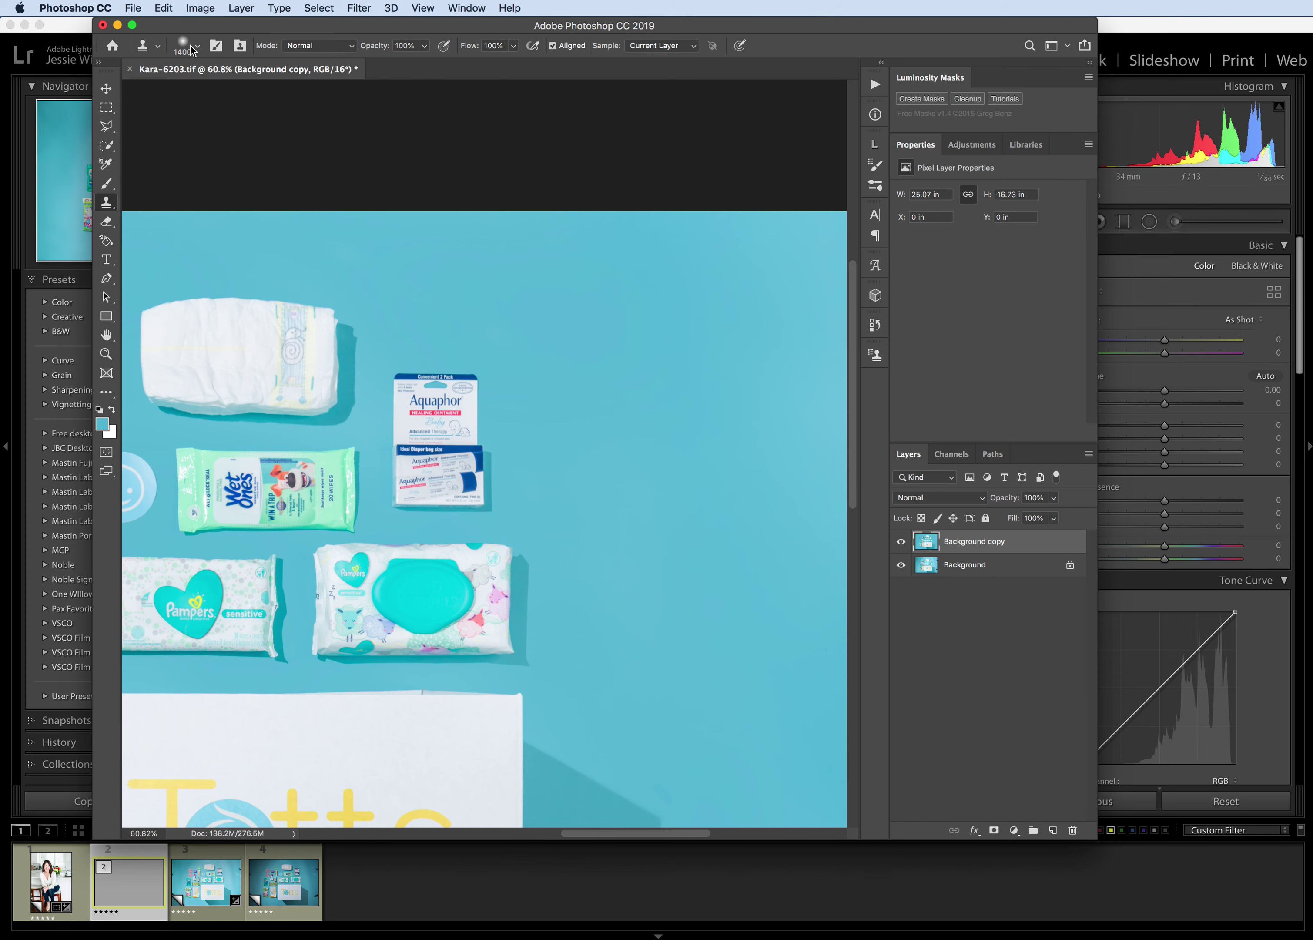
left_click(192, 52)
left_click(224, 87)
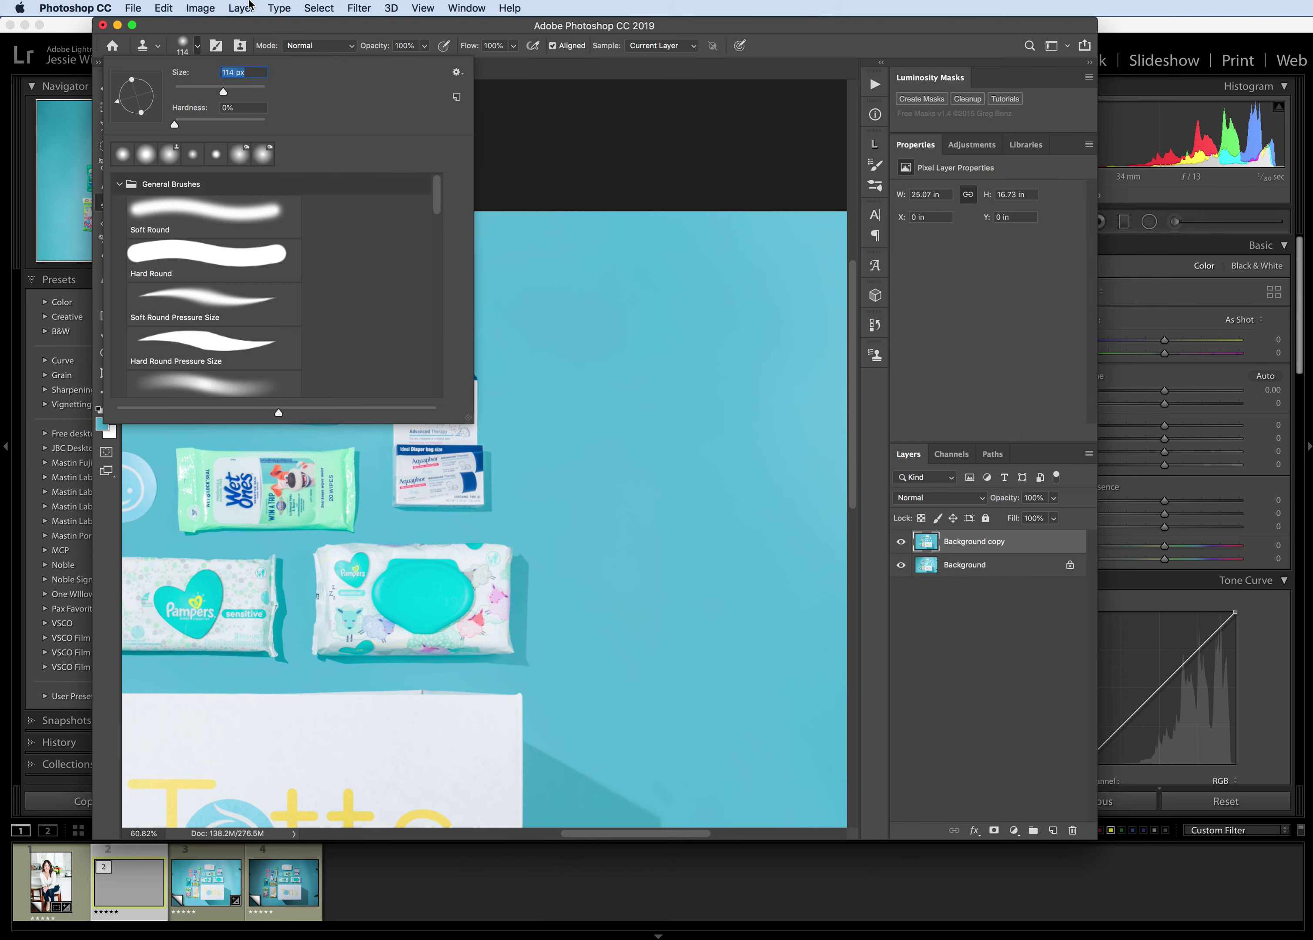
type("316")
key("Return")
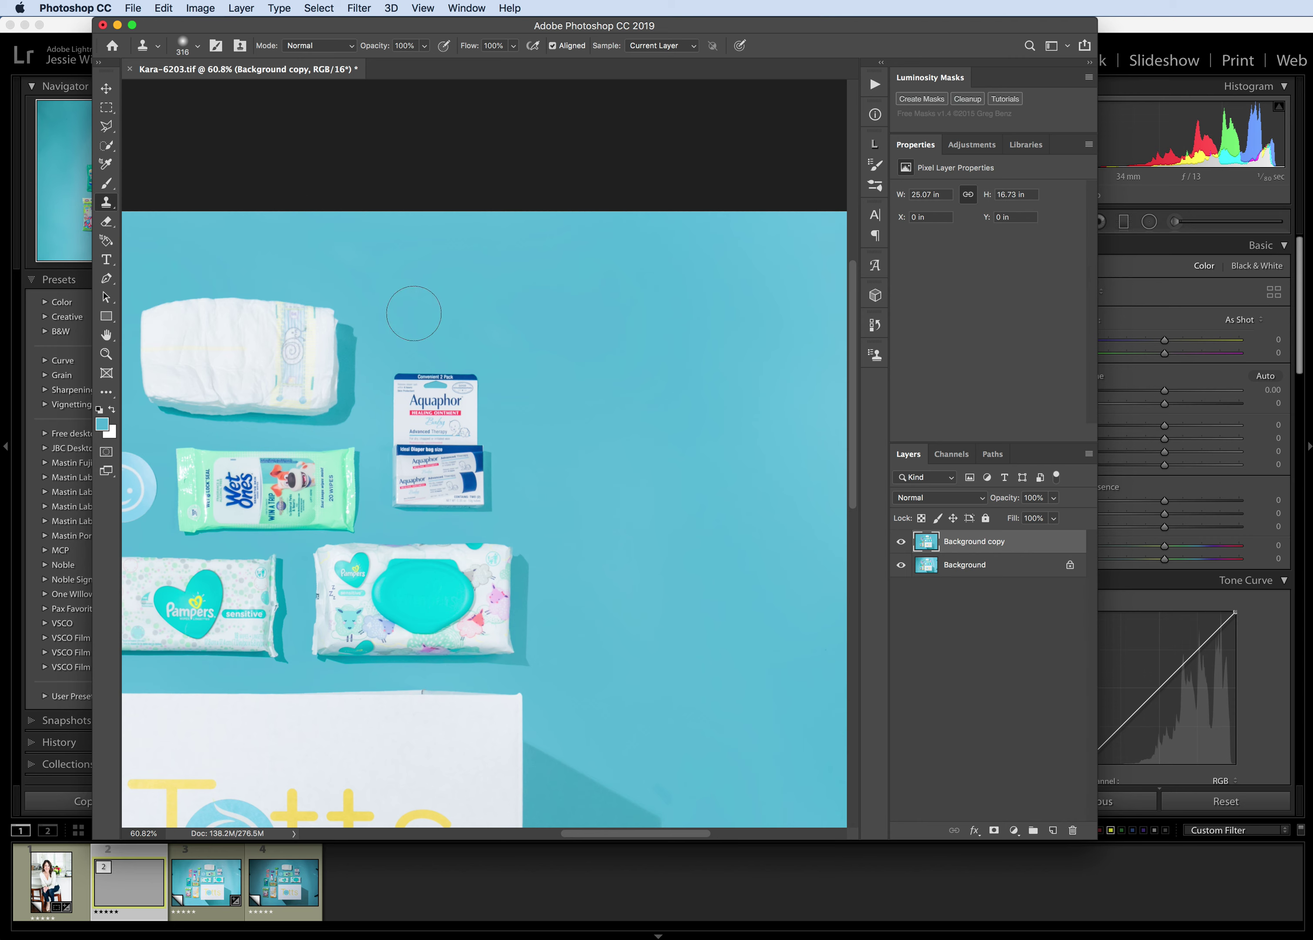
Clone smooth backdrop over the uneven blue areas above and to the right of the Aquaphor and Pampers packs.
left_click(424, 313, "alt")
left_click_drag(473, 318, 510, 339)
left_click(488, 279, "alt")
left_click(459, 263, "alt")
scroll(568, 349, "right", 5)
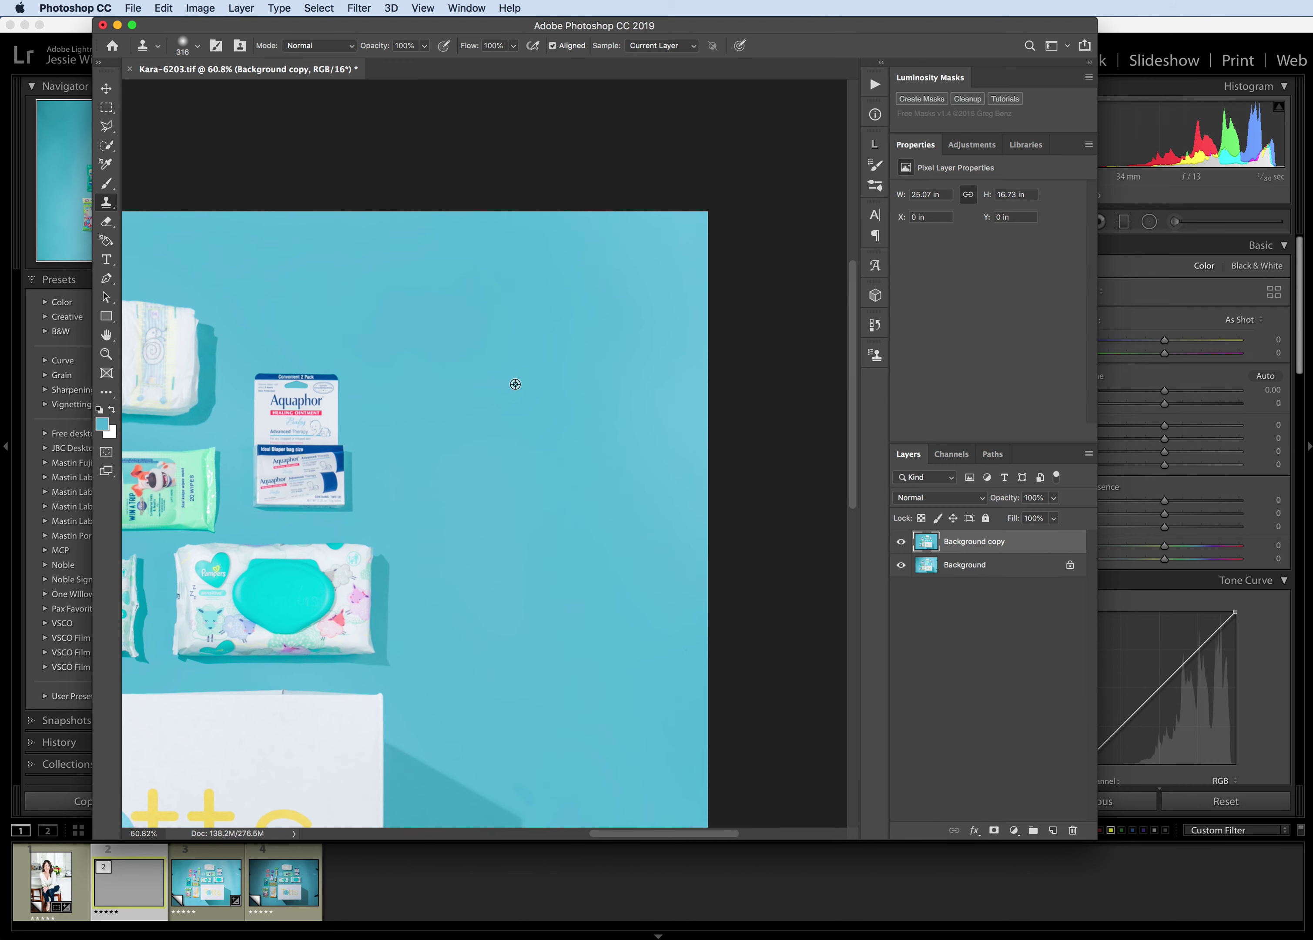
left_click_drag(504, 485, 668, 597)
scroll(548, 480, "left", 6)
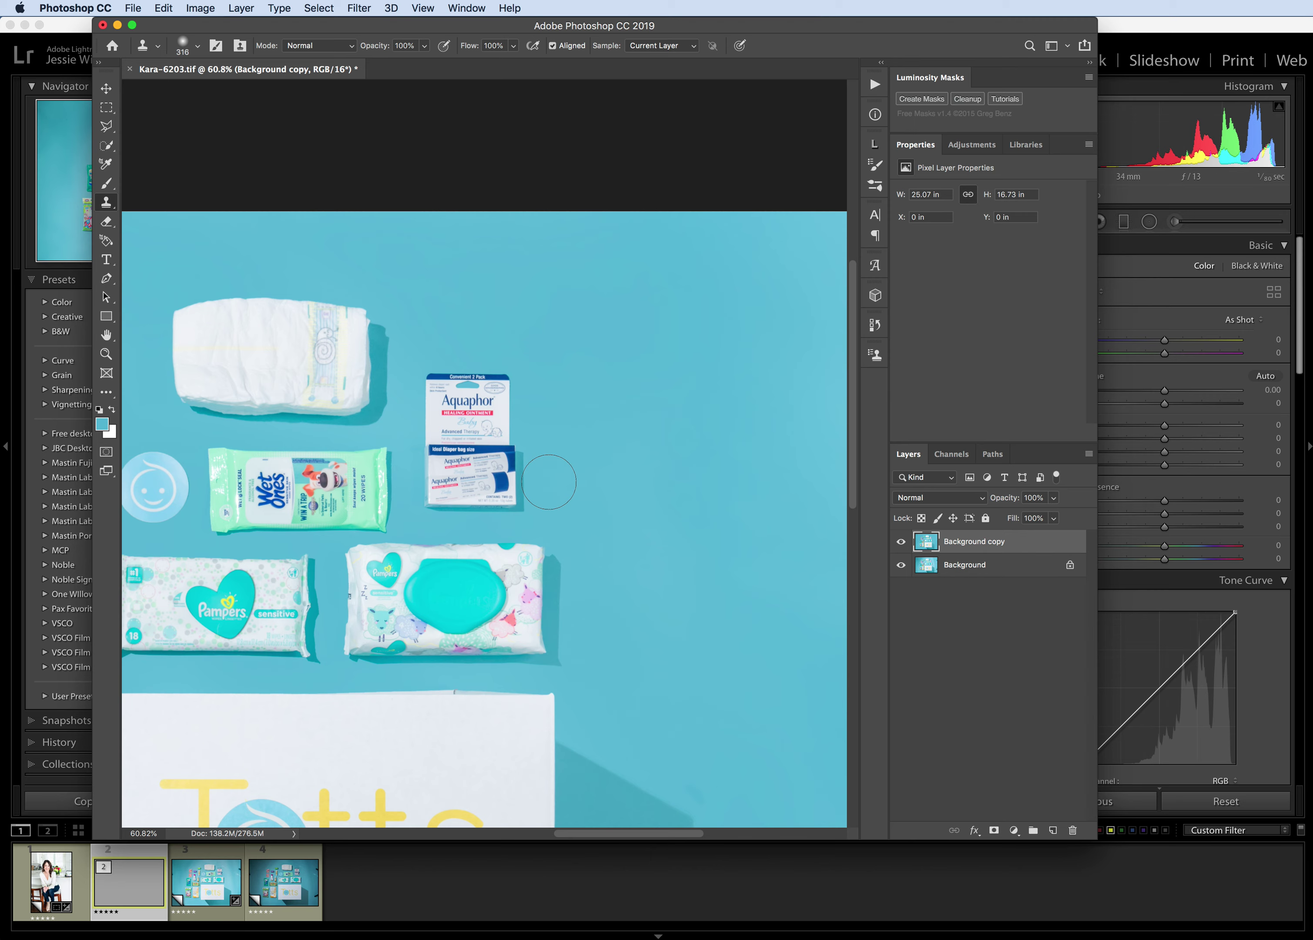
scroll(672, 528, "down", 3)
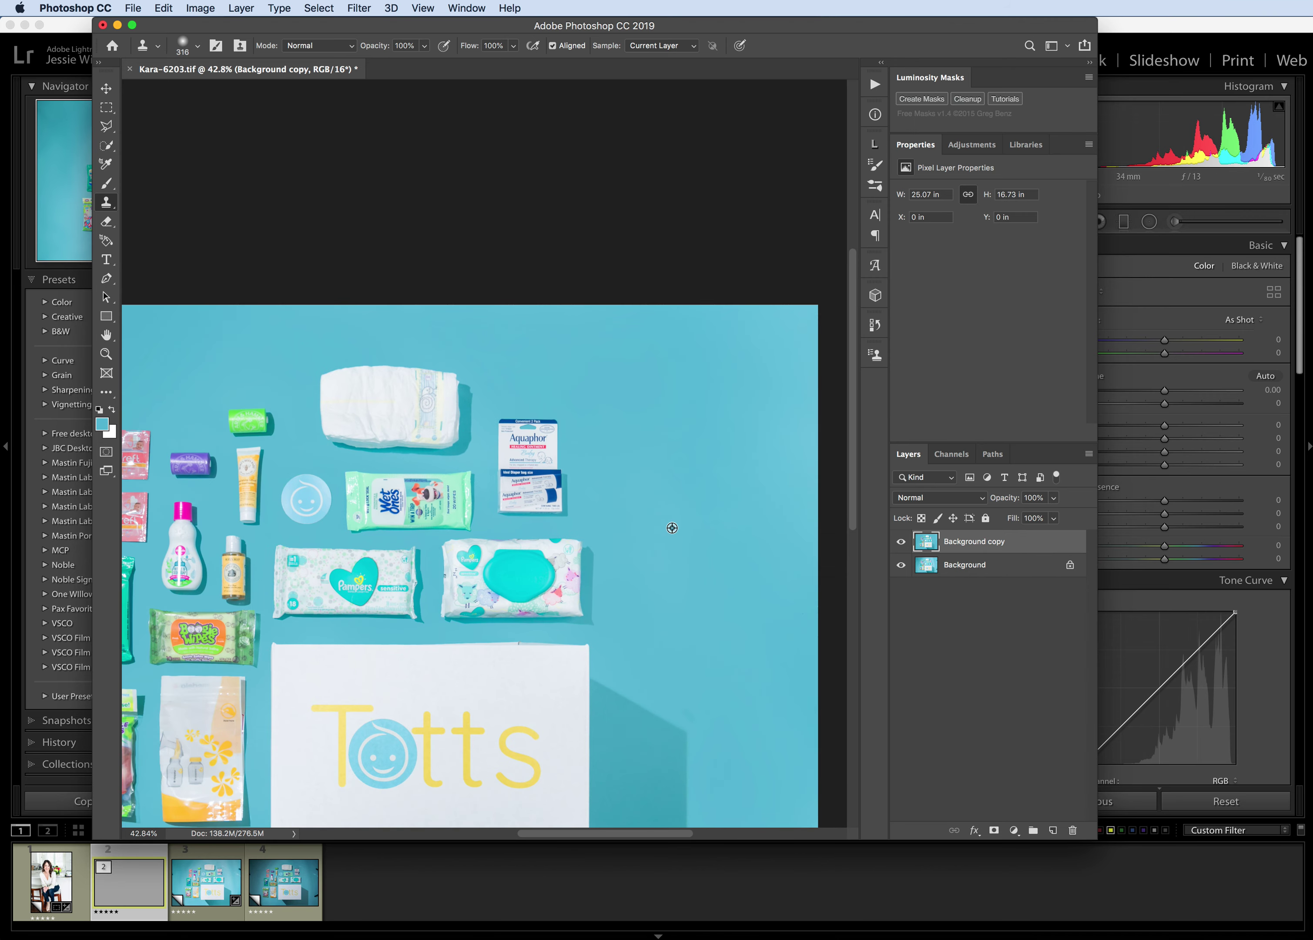
Try painting the right side of the backdrop with a 1760 px brush, and undo the stroke.
left_click(102, 181)
left_click(185, 44)
left_click_drag(251, 87, 263, 90)
mouse_move(753, 434)
left_mouse_down()
mouse_move(766, 550)
mouse_move(760, 502)
left_mouse_up()
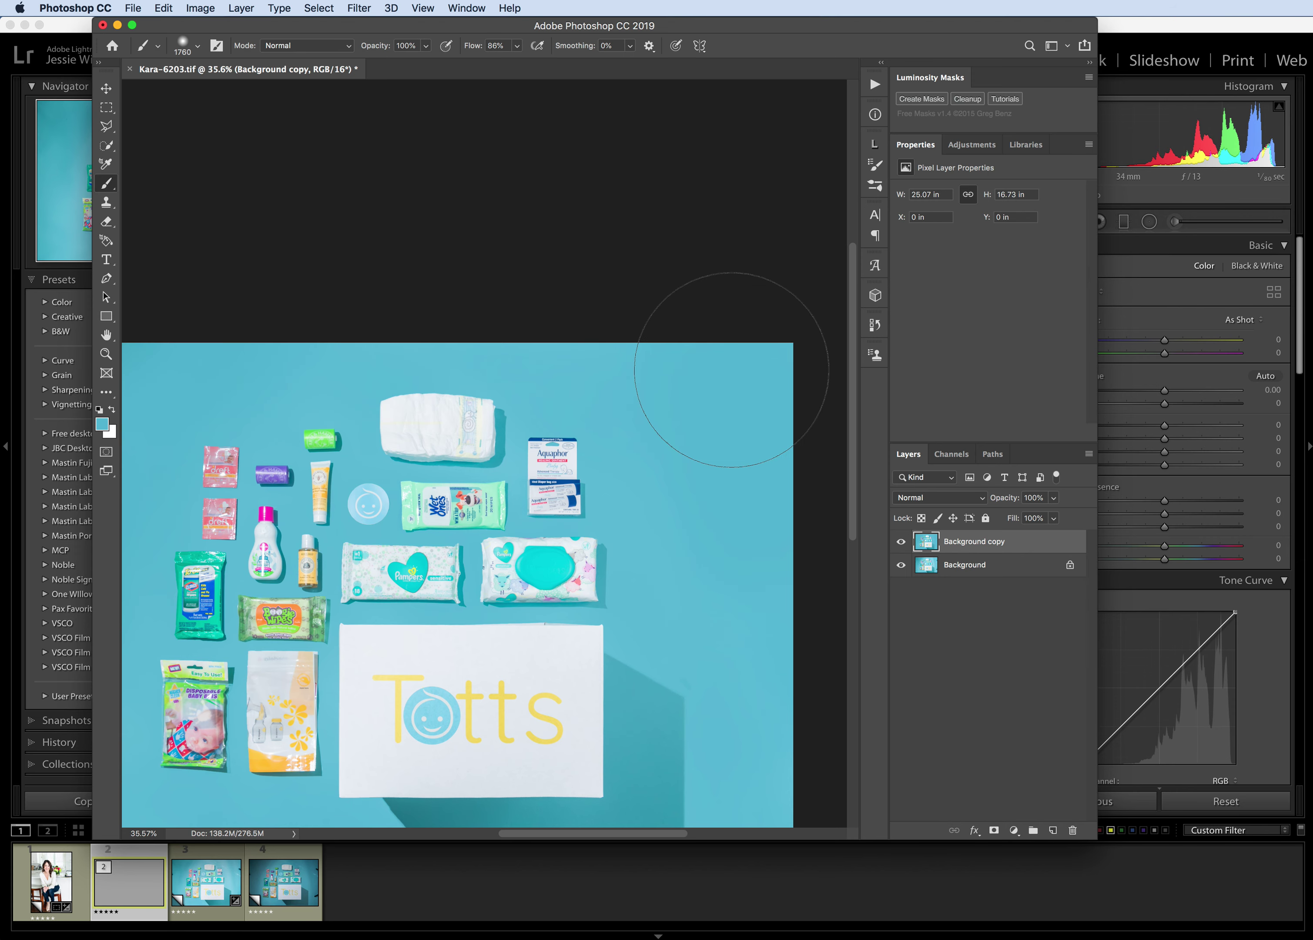
scroll(726, 366, "down", 3)
key("super+z")
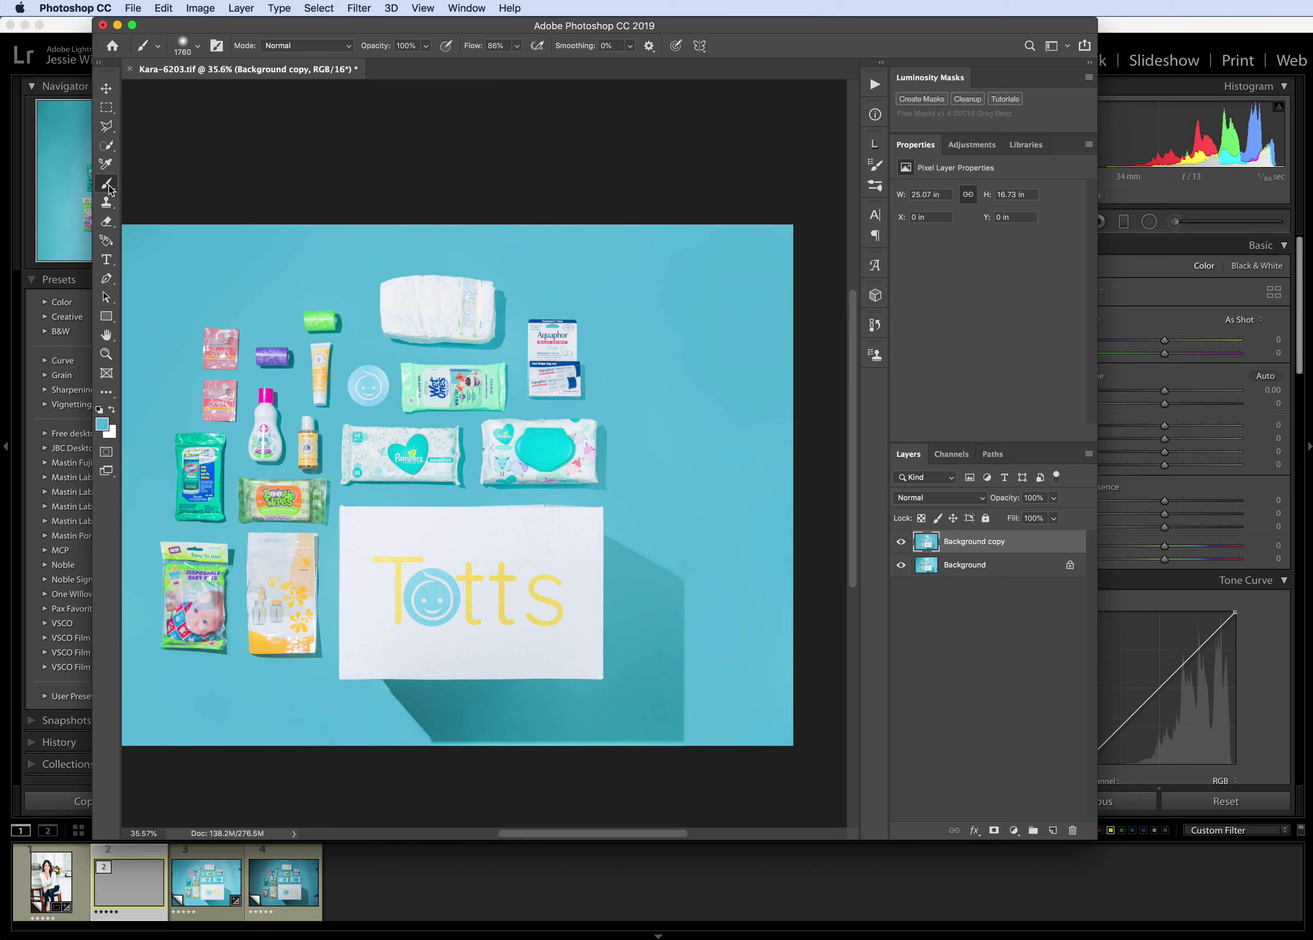
Select the Totts box and its shadow with the Quick Selection tool, and invert the selection to cover everything else.
left_click(106, 145)
mouse_move(425, 708)
left_mouse_down()
mouse_move(649, 703)
mouse_move(628, 570)
left_mouse_up()
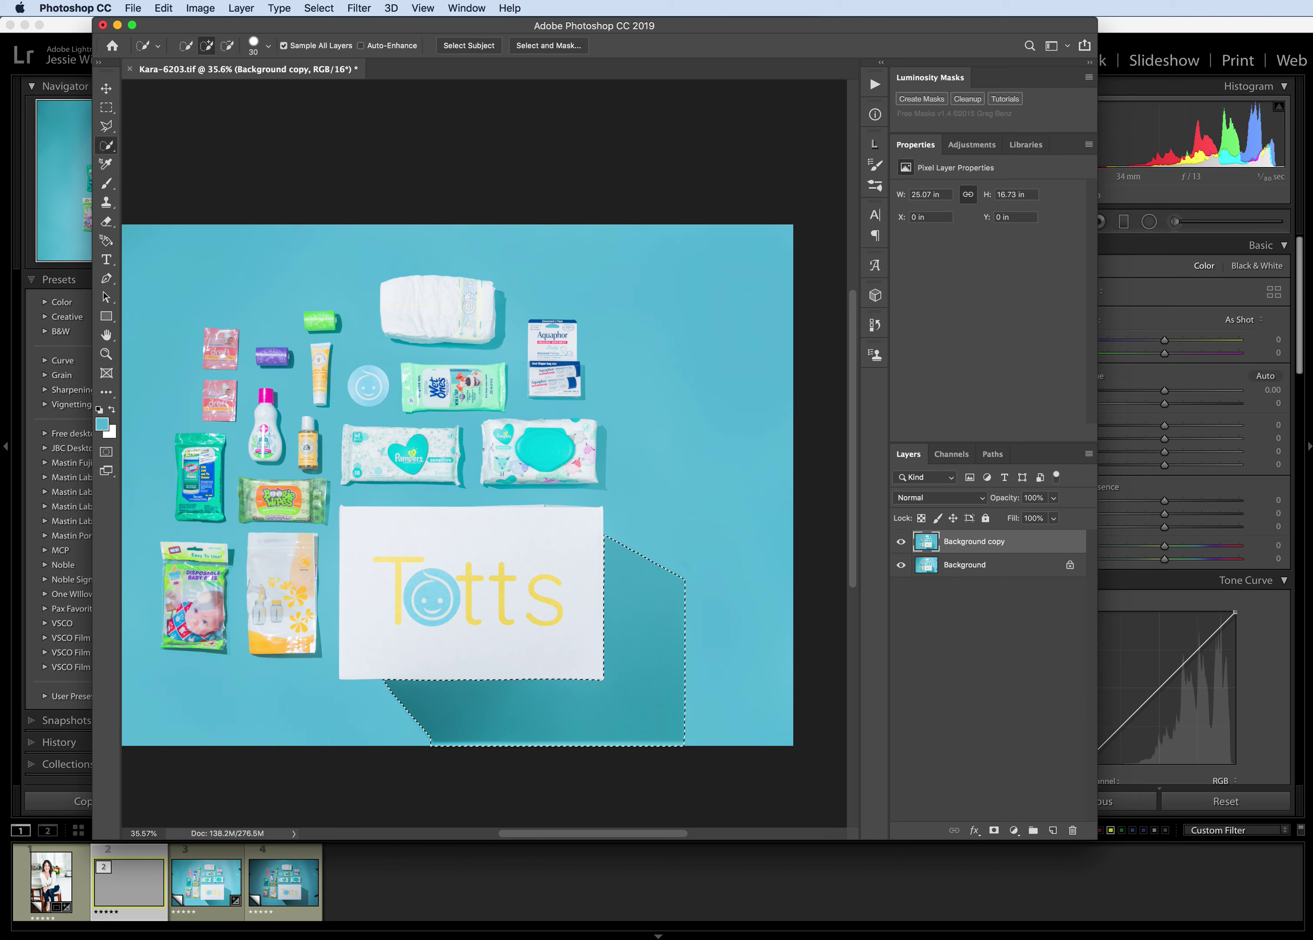
left_click_drag(417, 651, 522, 640)
left_click(211, 6)
mouse_move(325, 15)
left_click(329, 67)
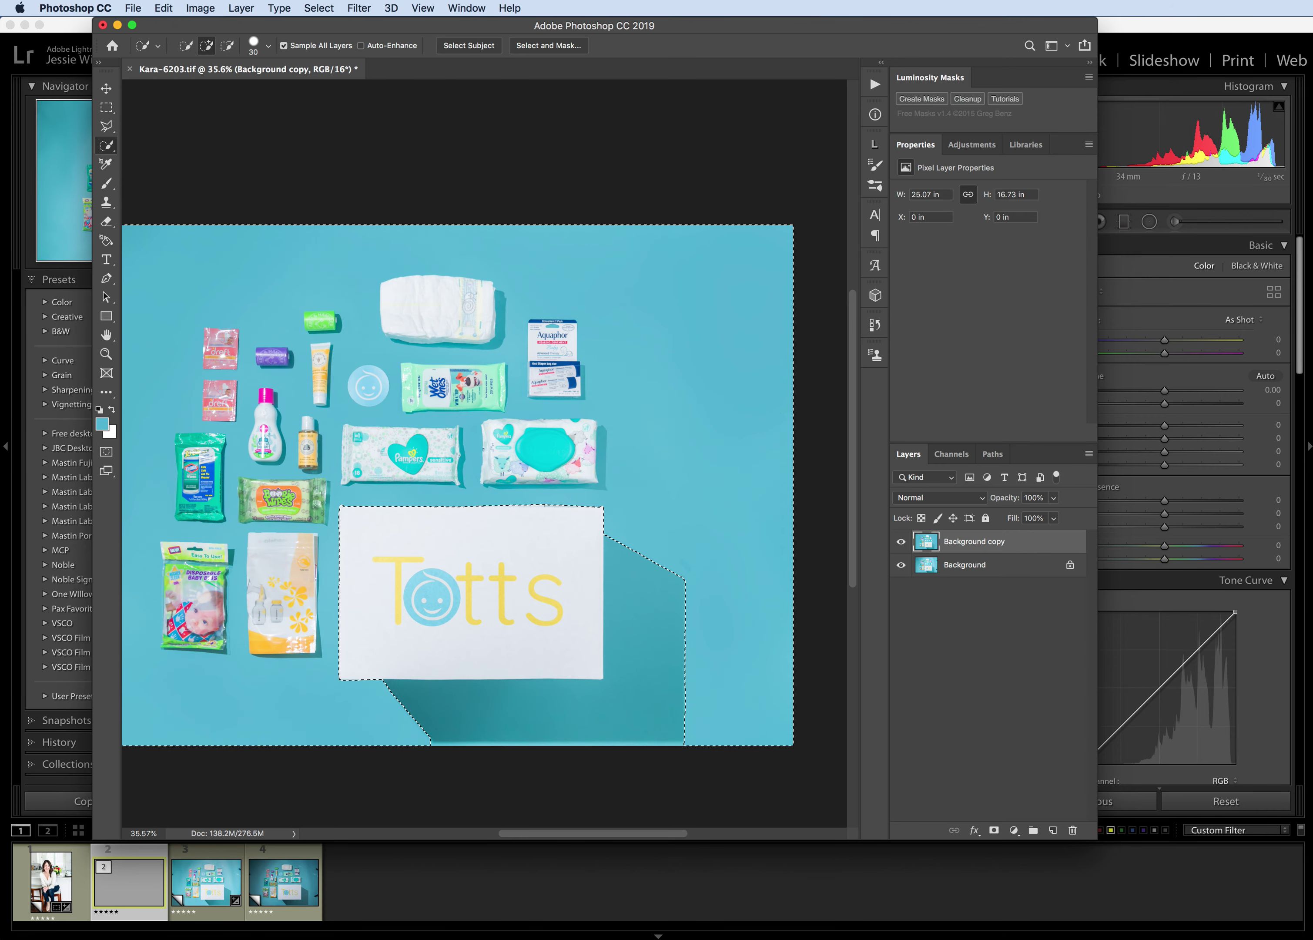
Paint the left side of the backdrop inside the selection with a 1040 px brush, and deselect.
left_click(106, 182)
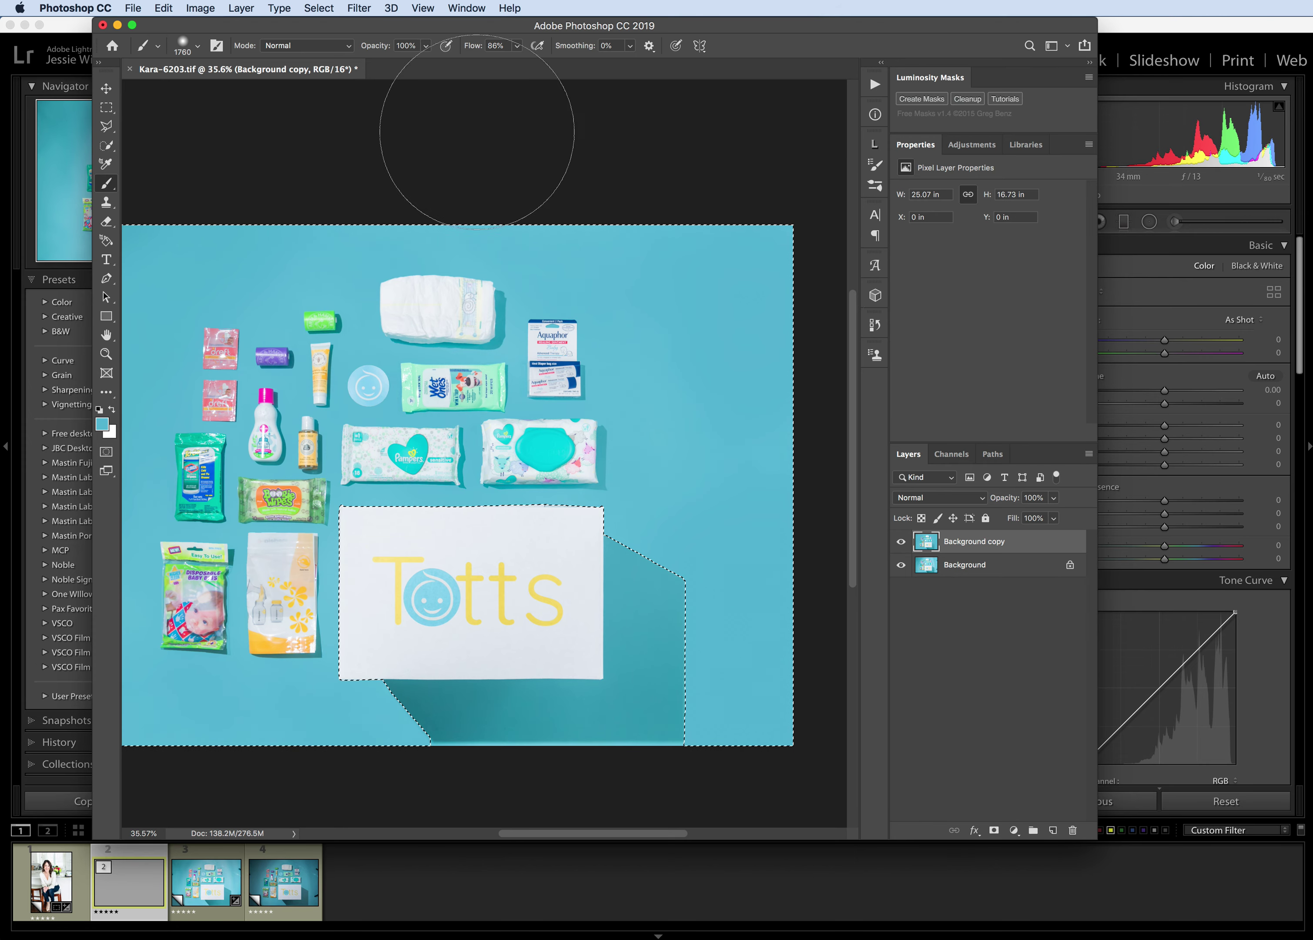
left_click(186, 46)
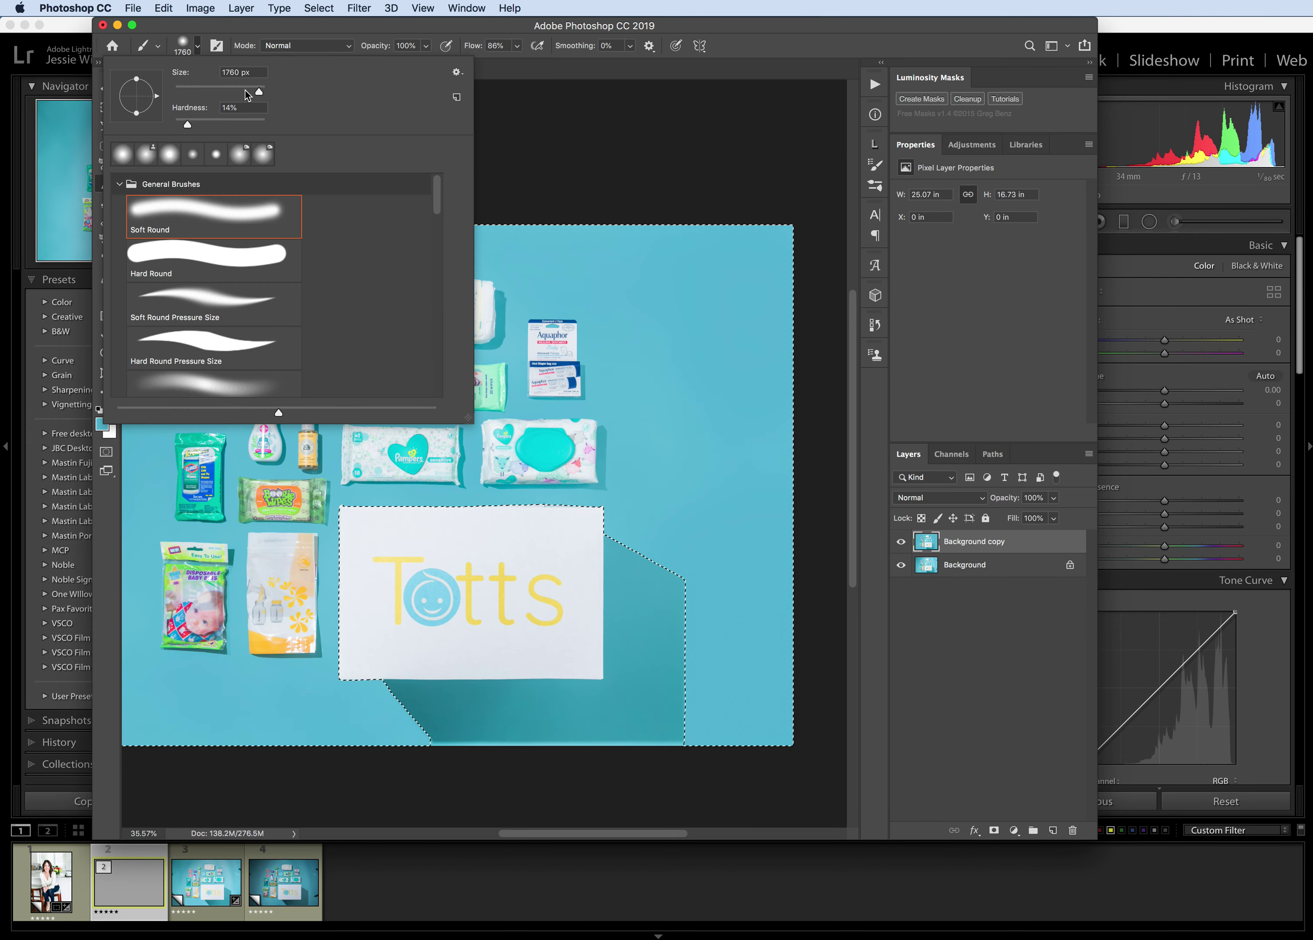
type("1040")
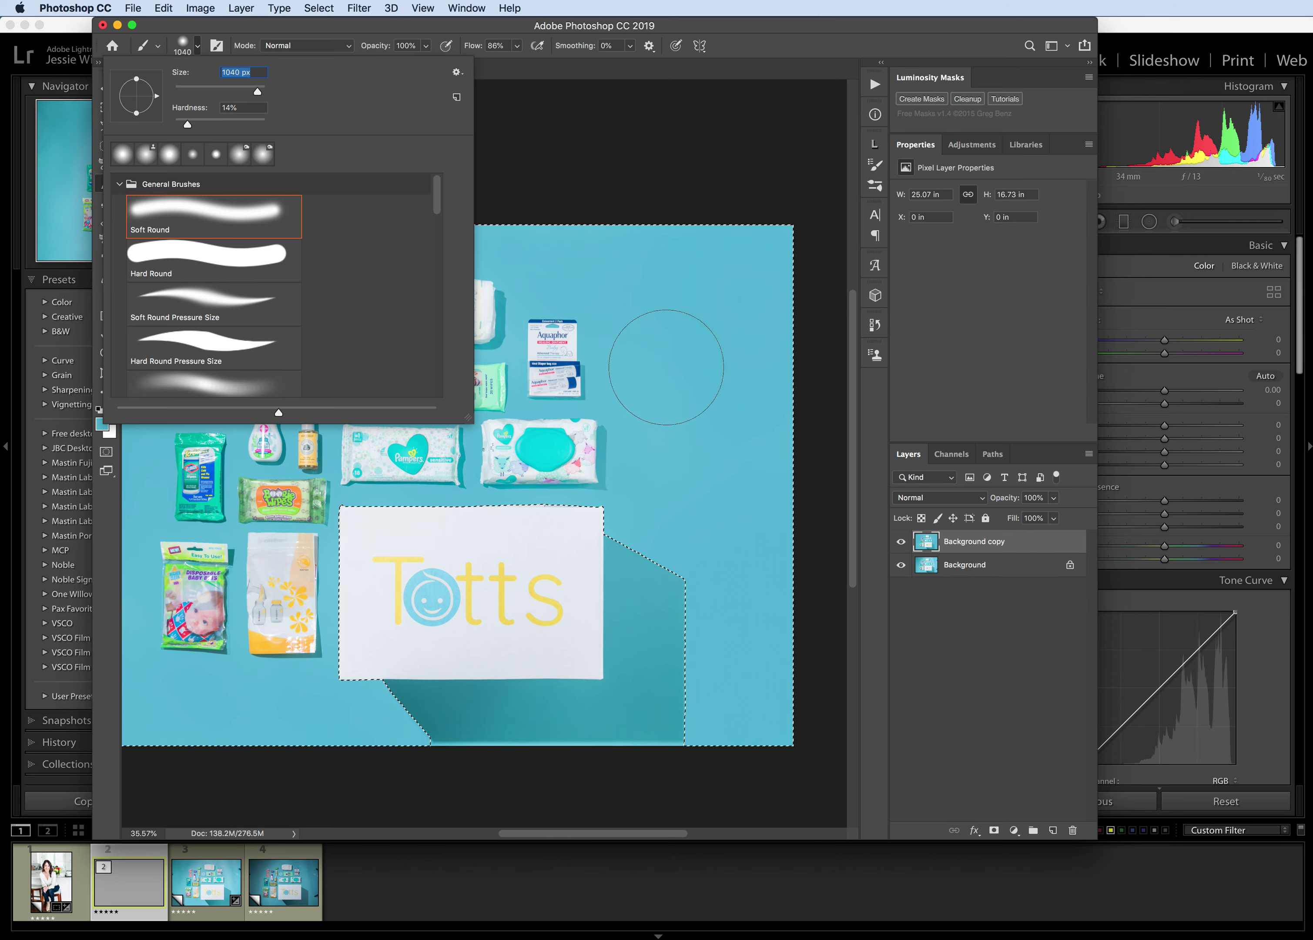
key("Return")
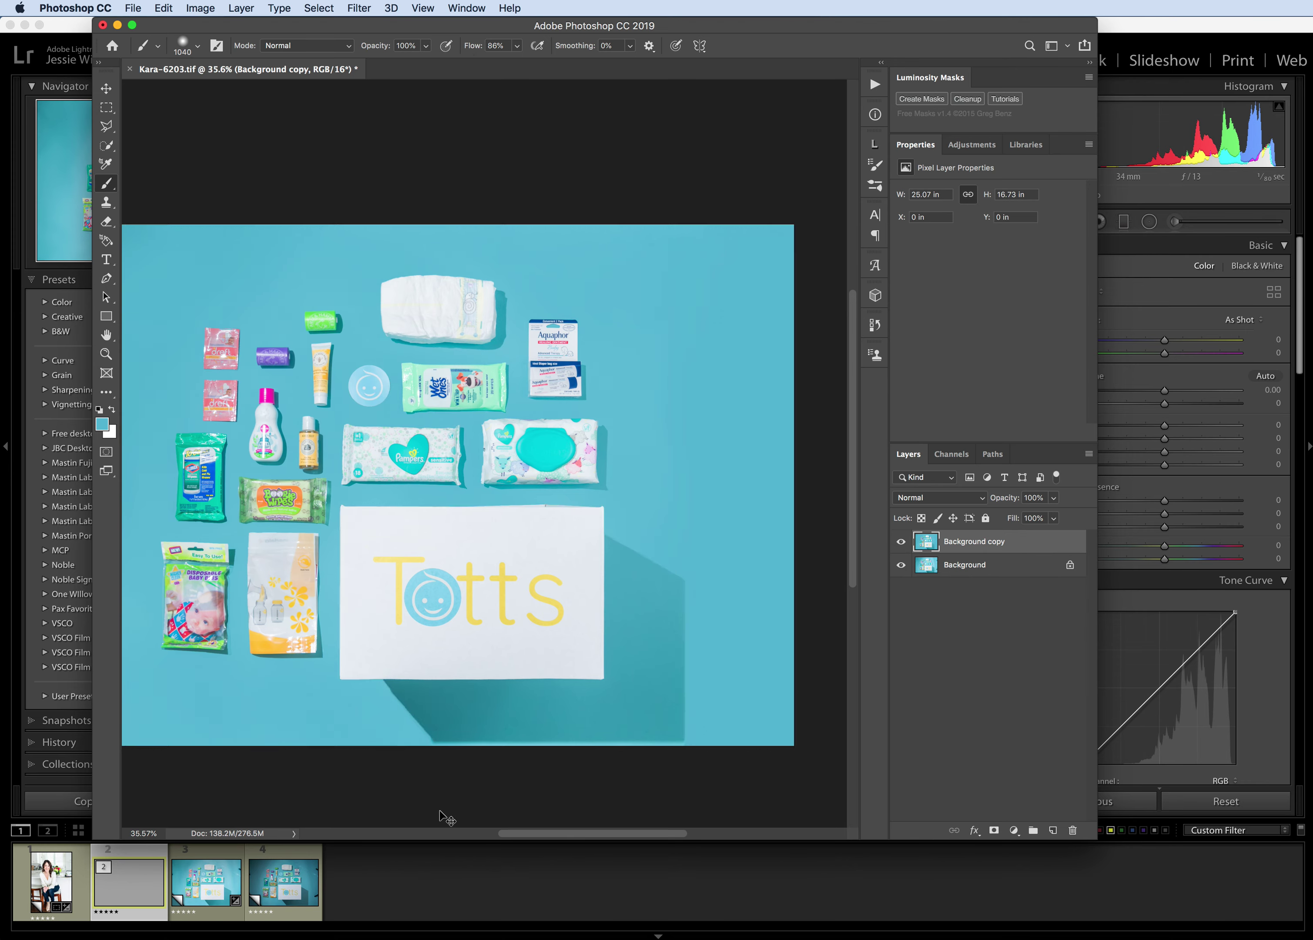
scroll(405, 805, "left", 5)
mouse_move(320, 211)
left_mouse_down()
mouse_move(220, 301)
mouse_move(301, 277)
mouse_move(261, 293)
mouse_move(225, 440)
mouse_move(239, 530)
mouse_move(270, 448)
mouse_move(306, 751)
left_mouse_up()
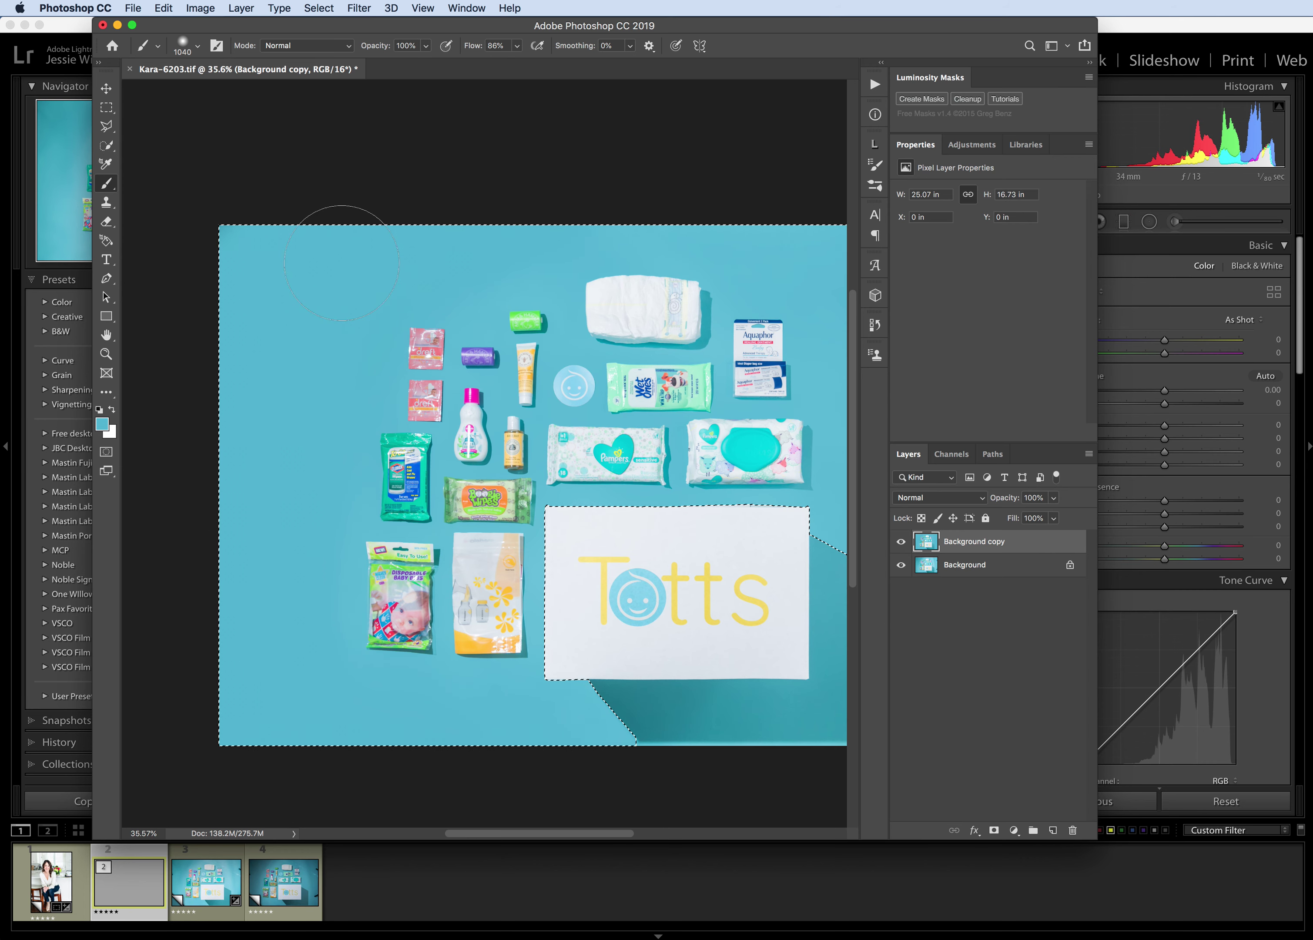
key("super+0")
key("super+d")
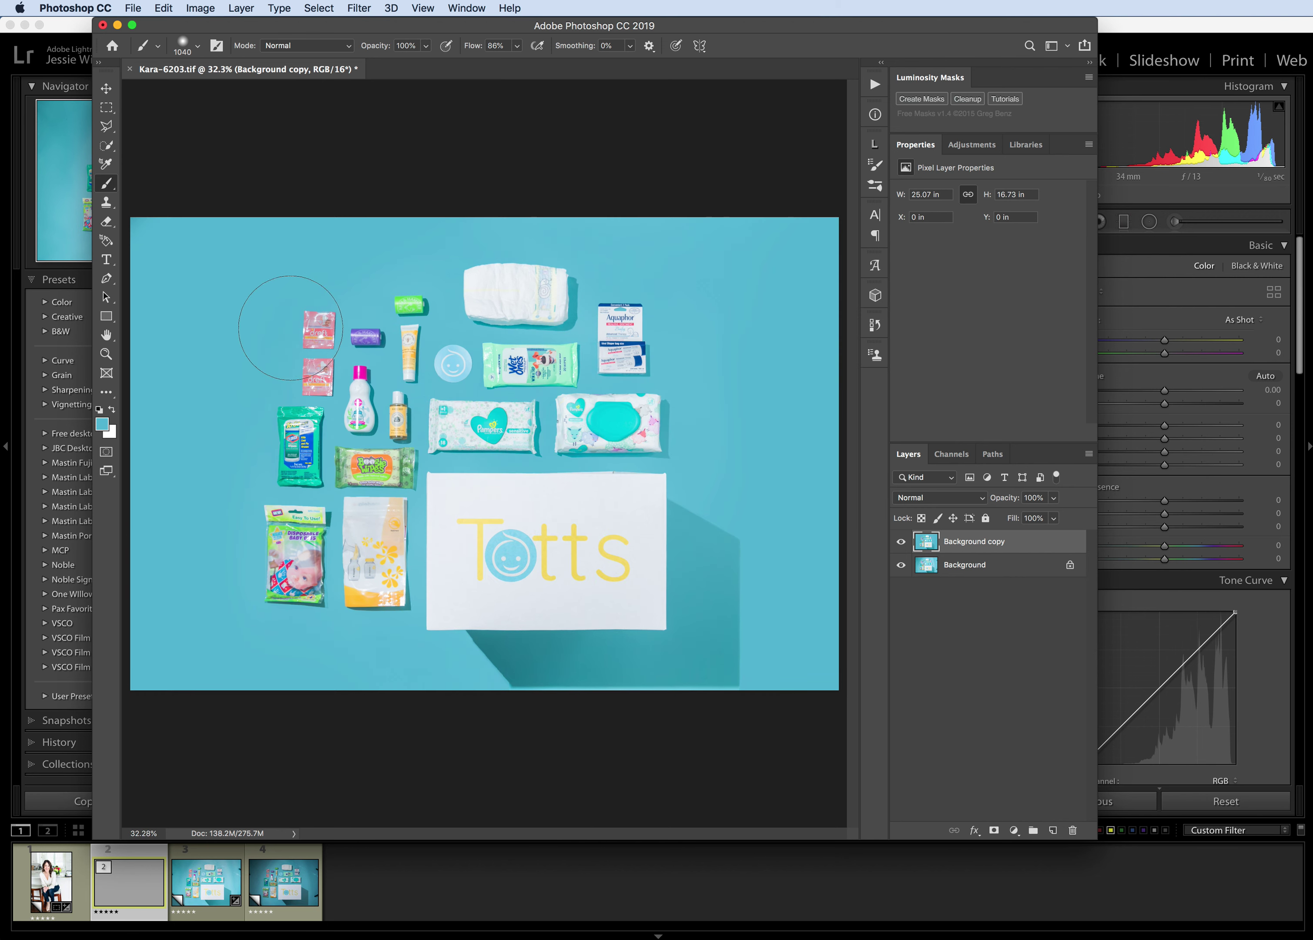
Hide and show the Background copy layer to compare the retouched photo with the original.
scroll(707, 484, "down", 1)
left_click(901, 543)
left_click(901, 543)
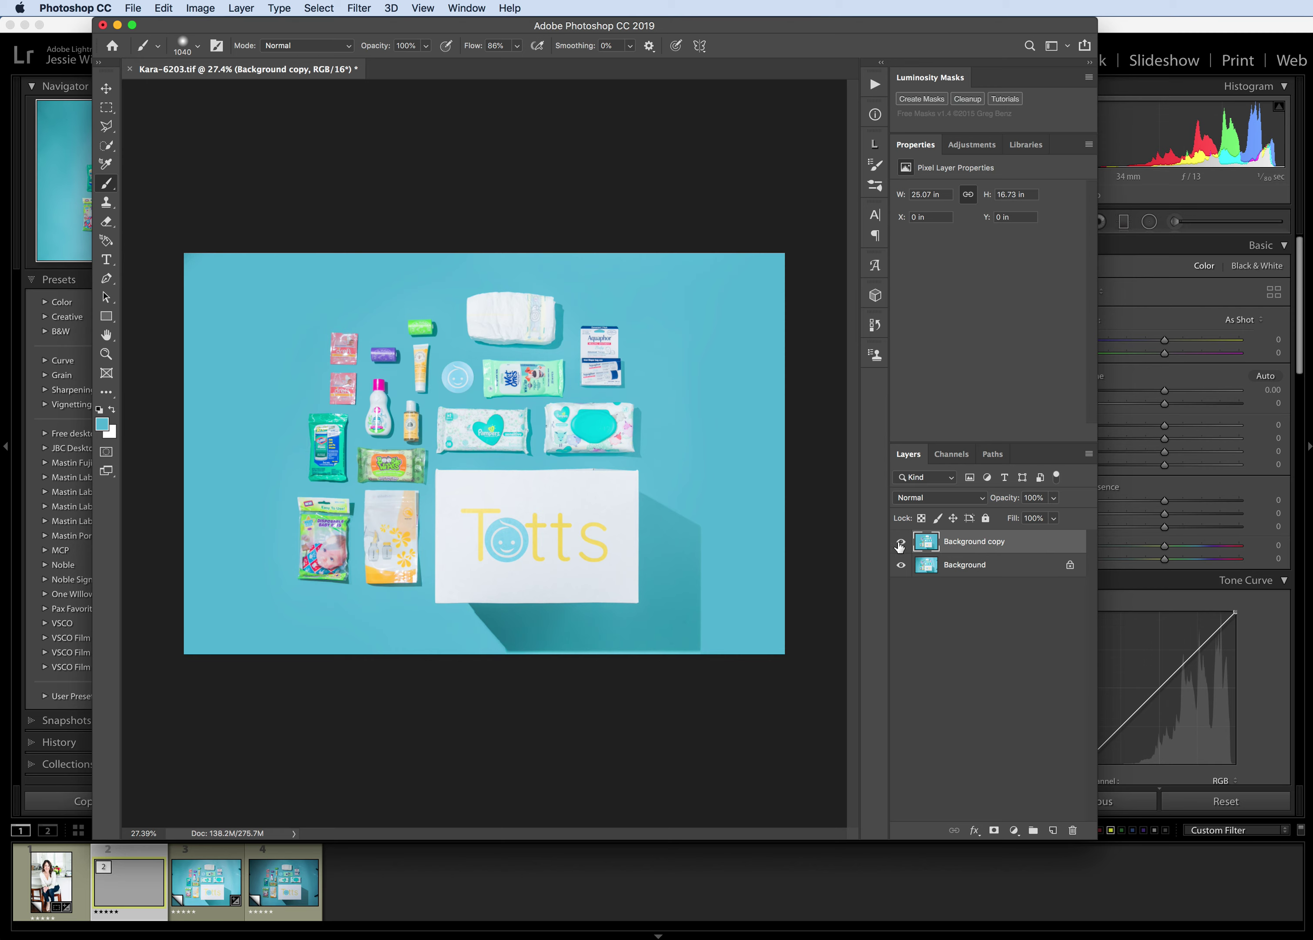
Outline a narrow strip of backdrop along the full top edge of the Totts box with the Polygonal Lasso.
scroll(765, 594, "up", 3)
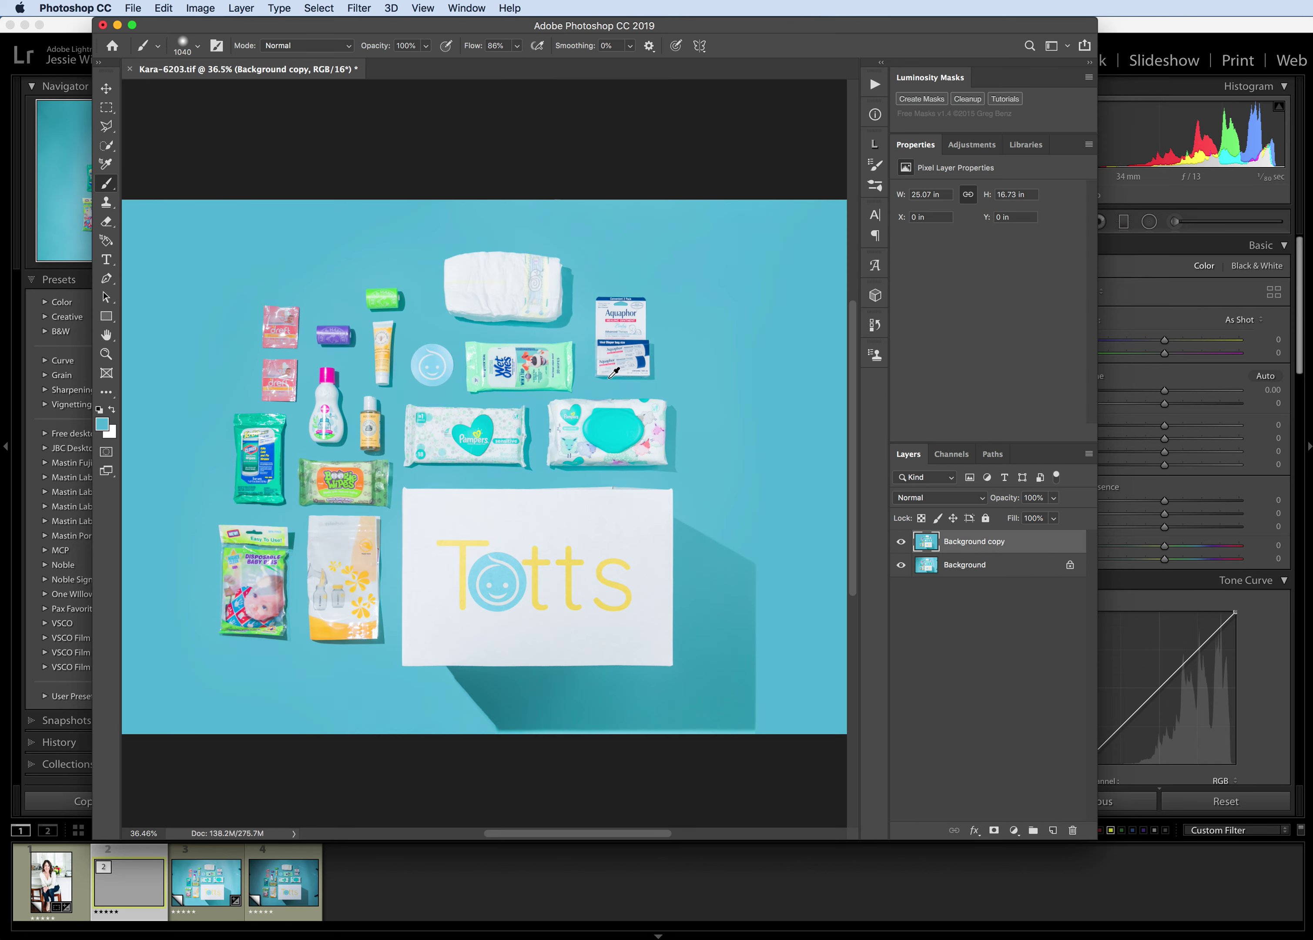
scroll(551, 502, "up", 5)
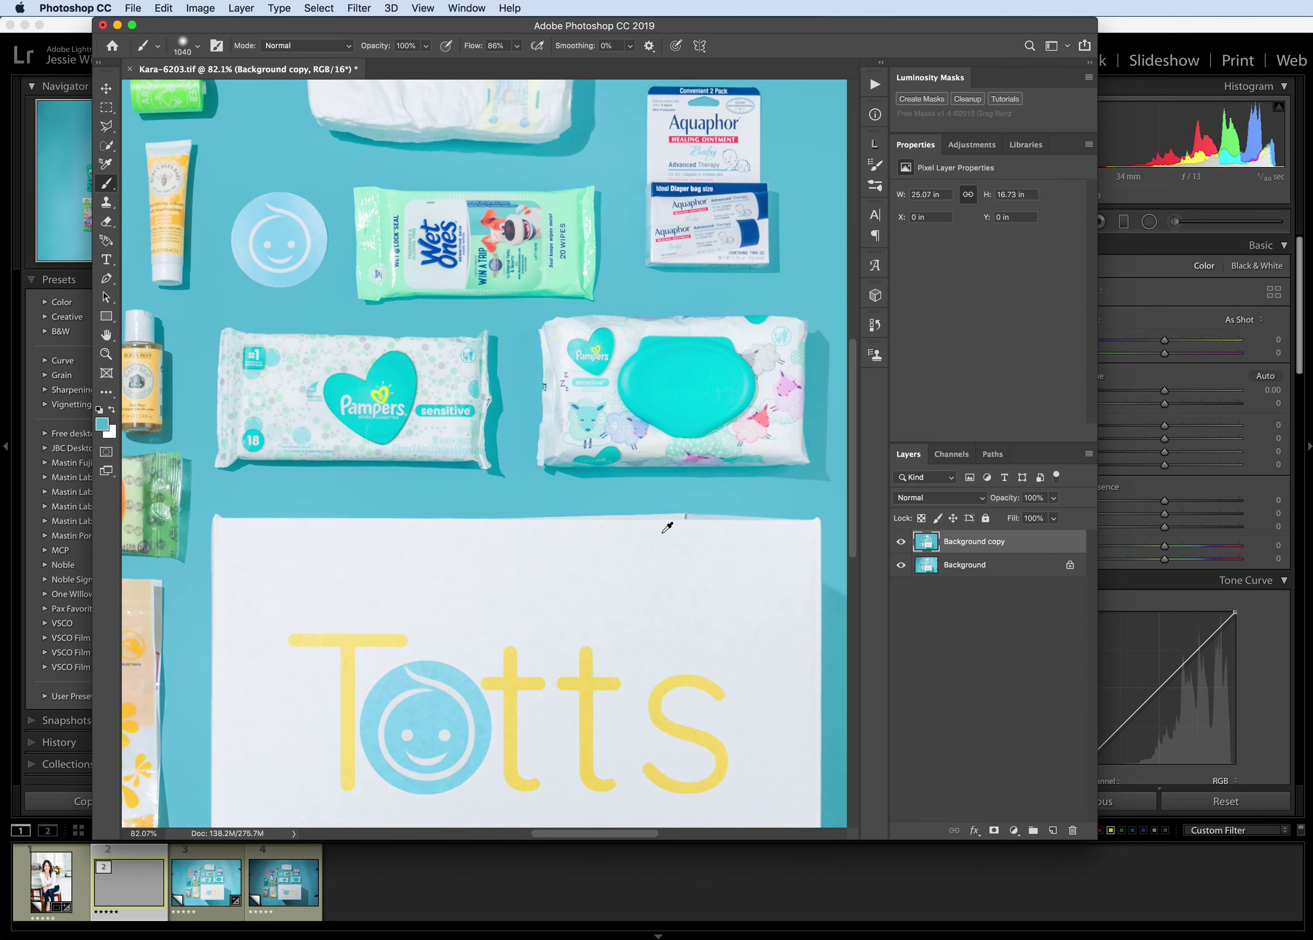
scroll(713, 514, "up", 2)
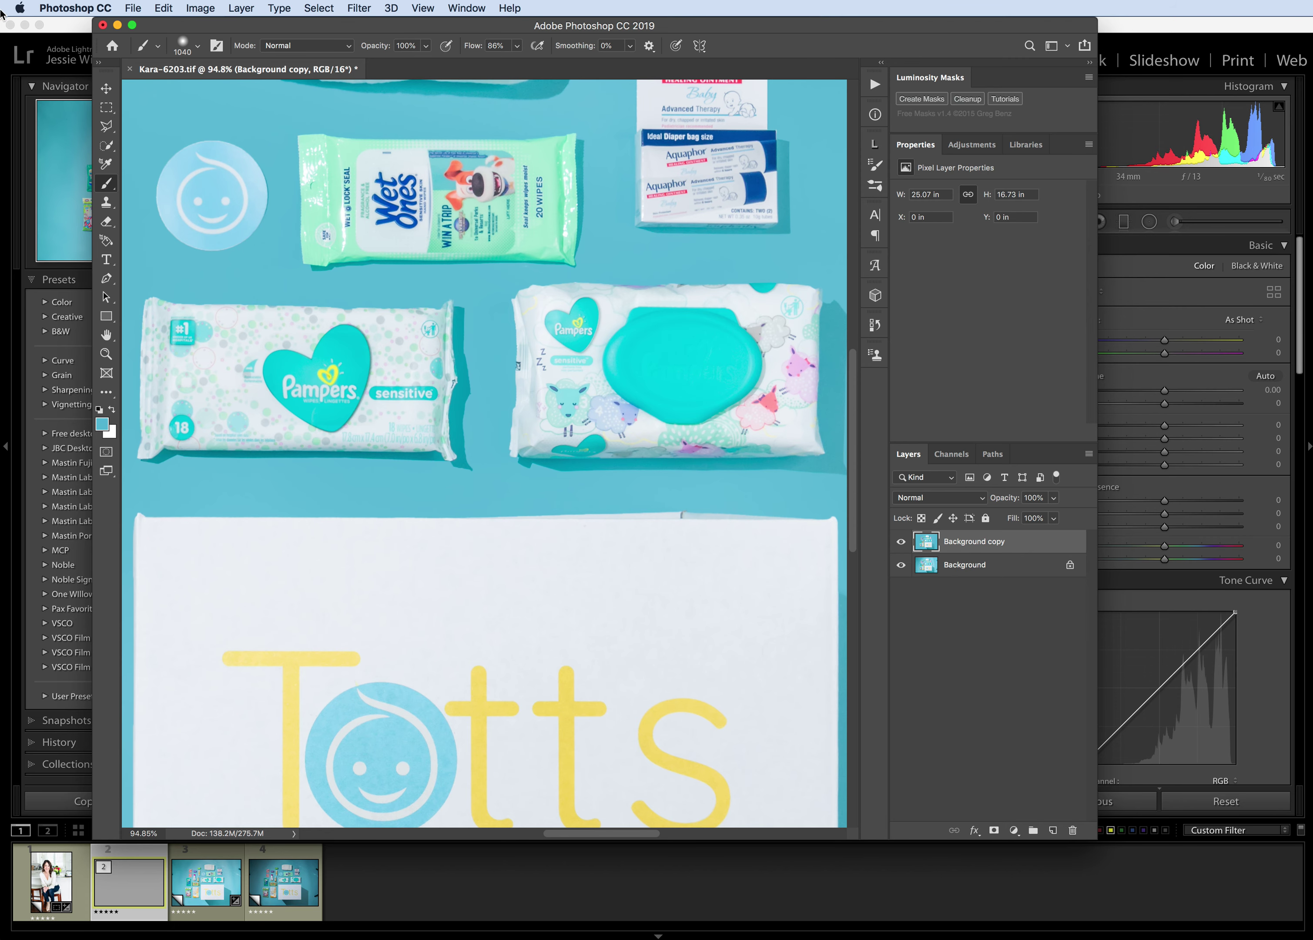
left_click(106, 126)
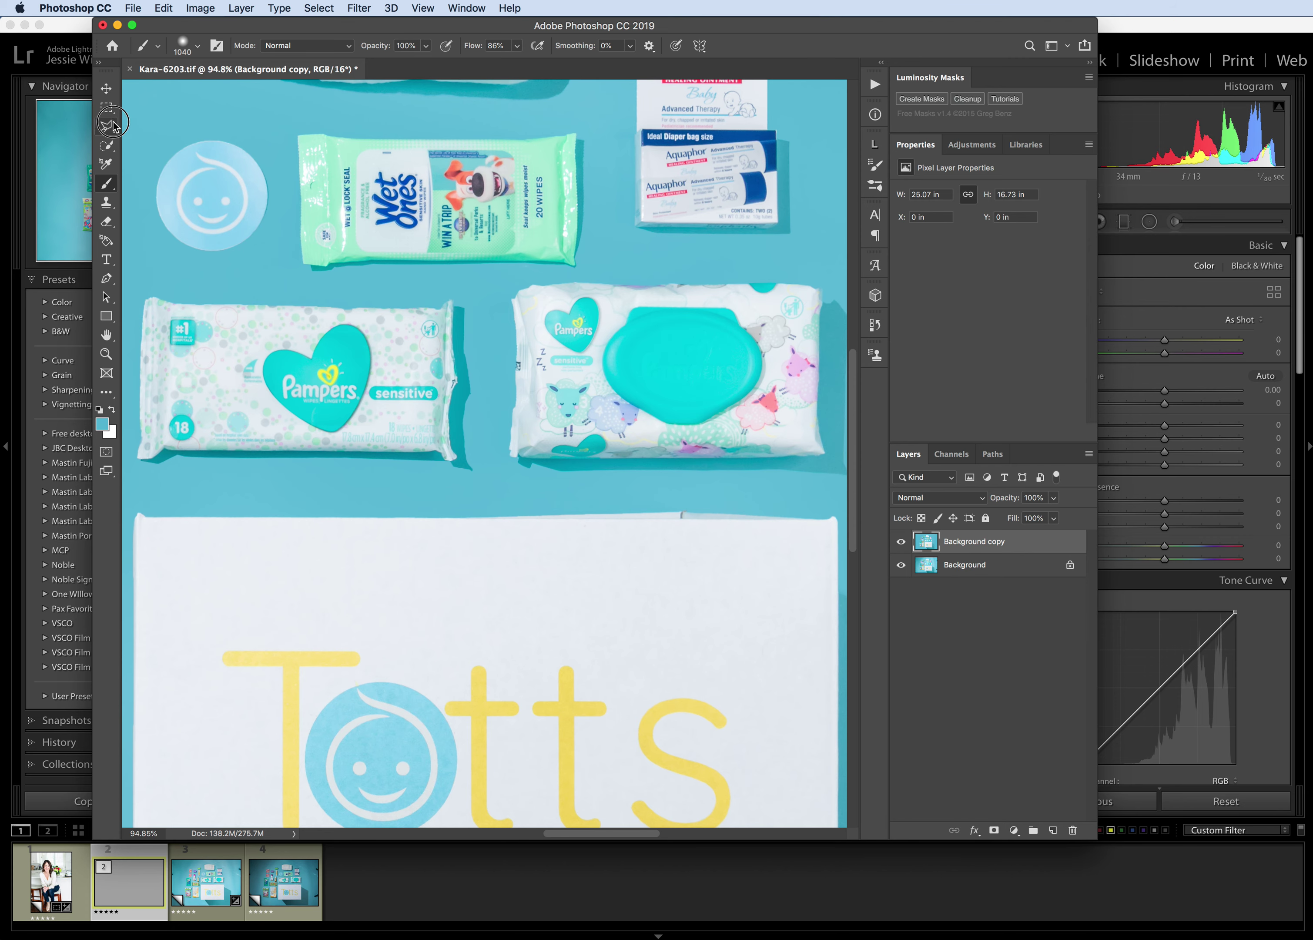
left_click(137, 517)
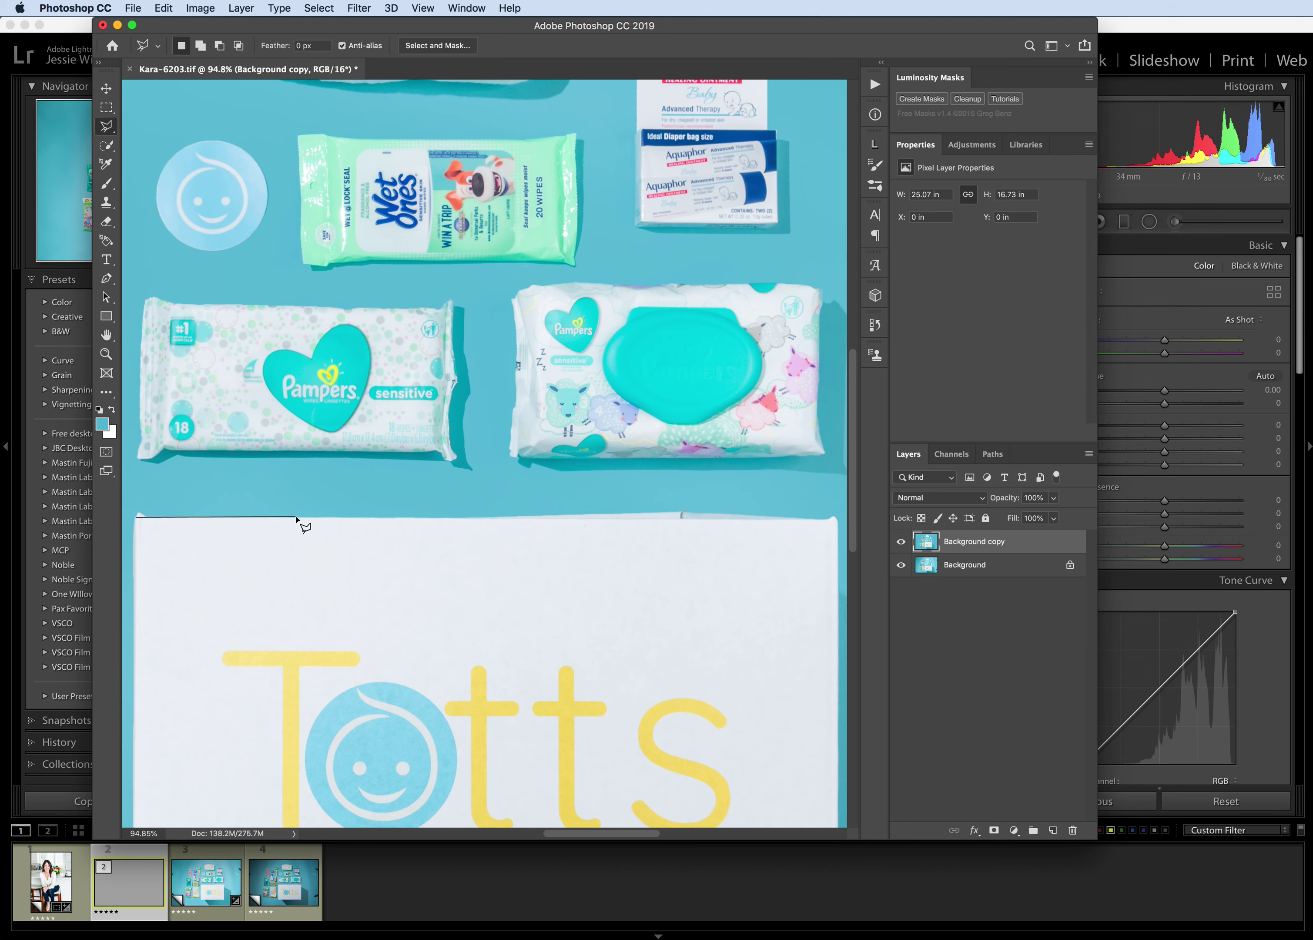
scroll(297, 518, "up", 1)
scroll(297, 519, "up", 1)
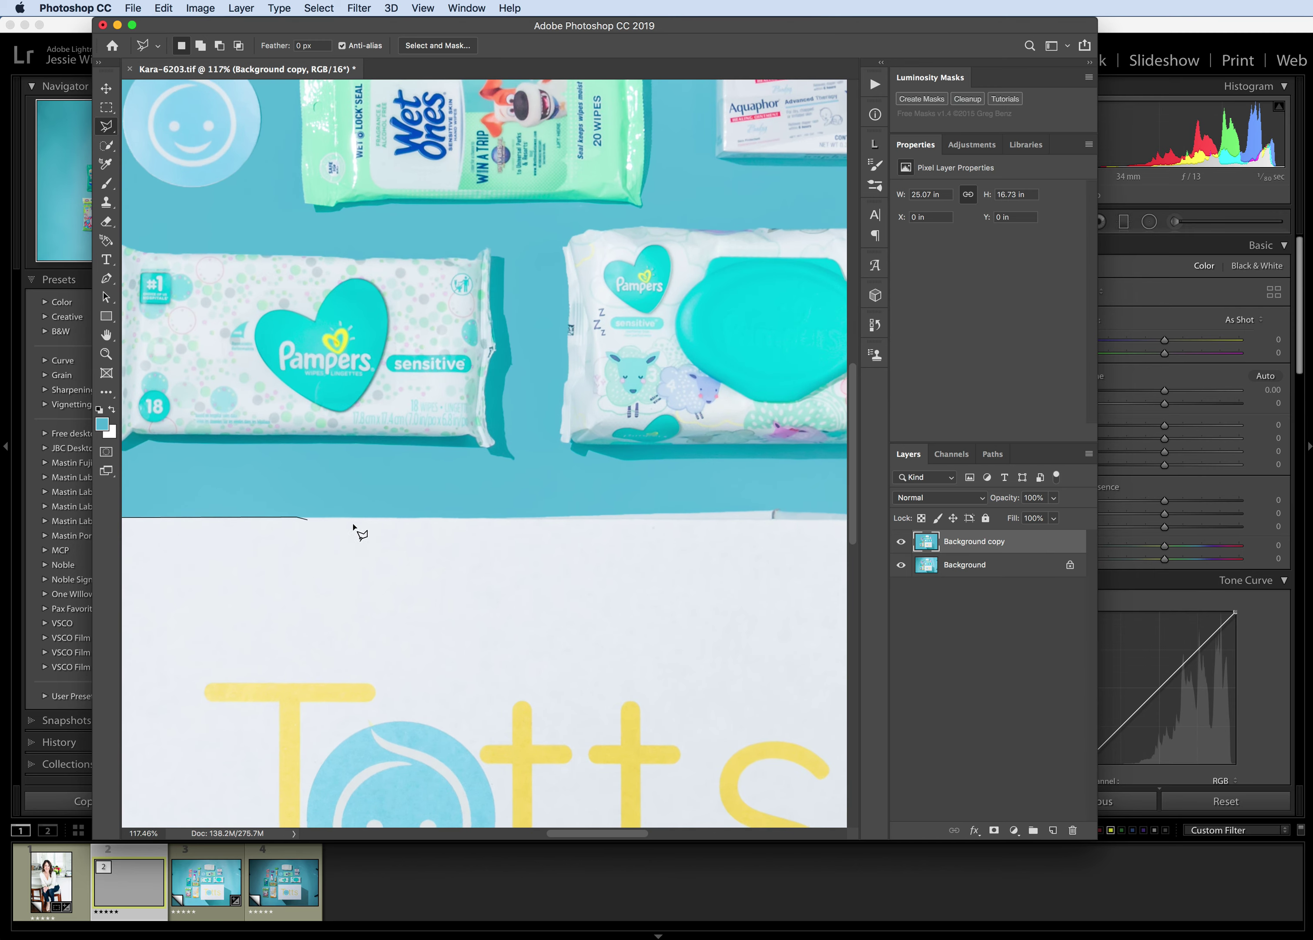
scroll(695, 522, "right", 5)
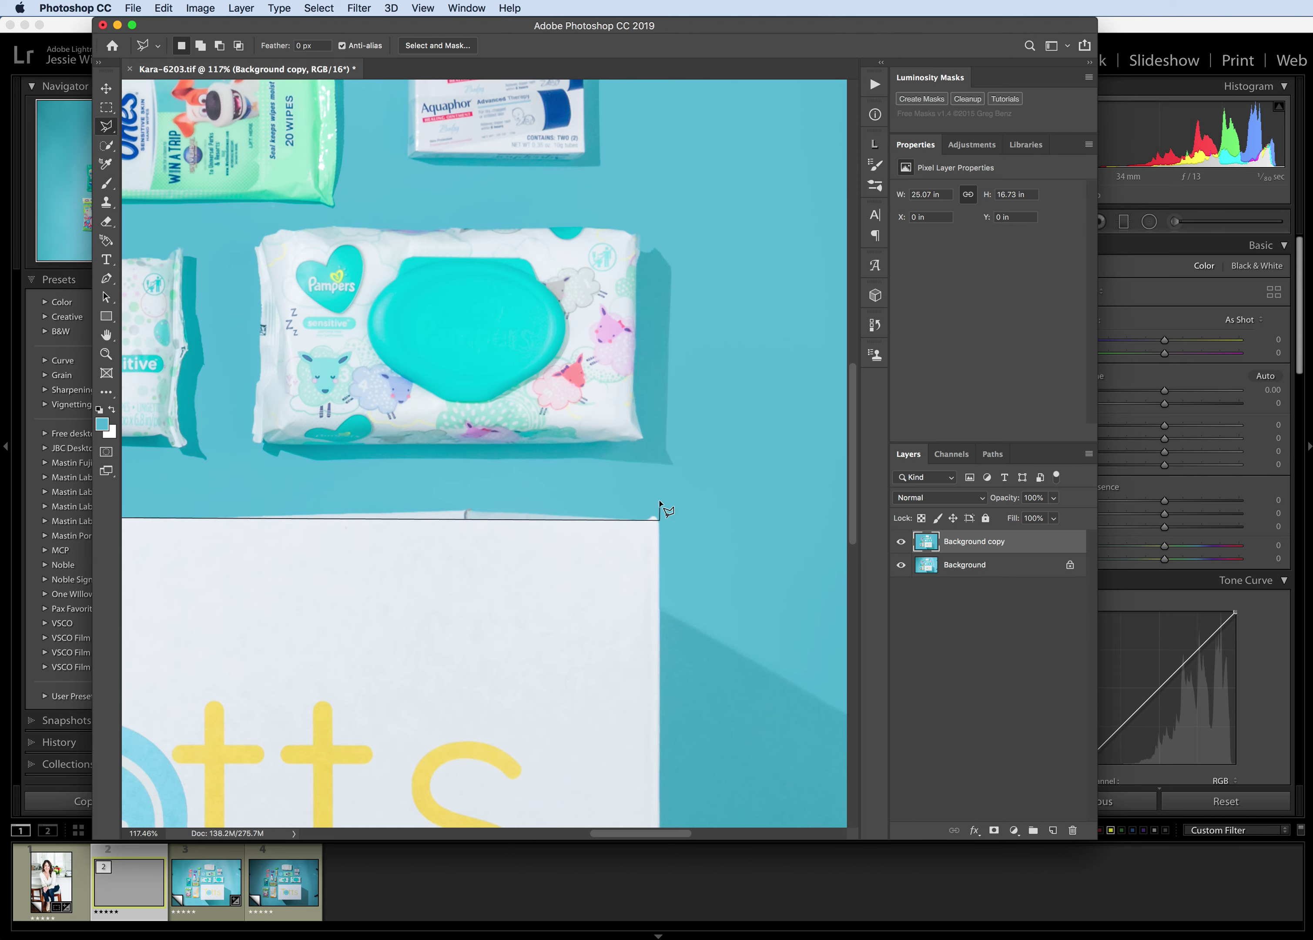
scroll(637, 486, "left", 1)
left_click(607, 469)
scroll(406, 485, "left", 6)
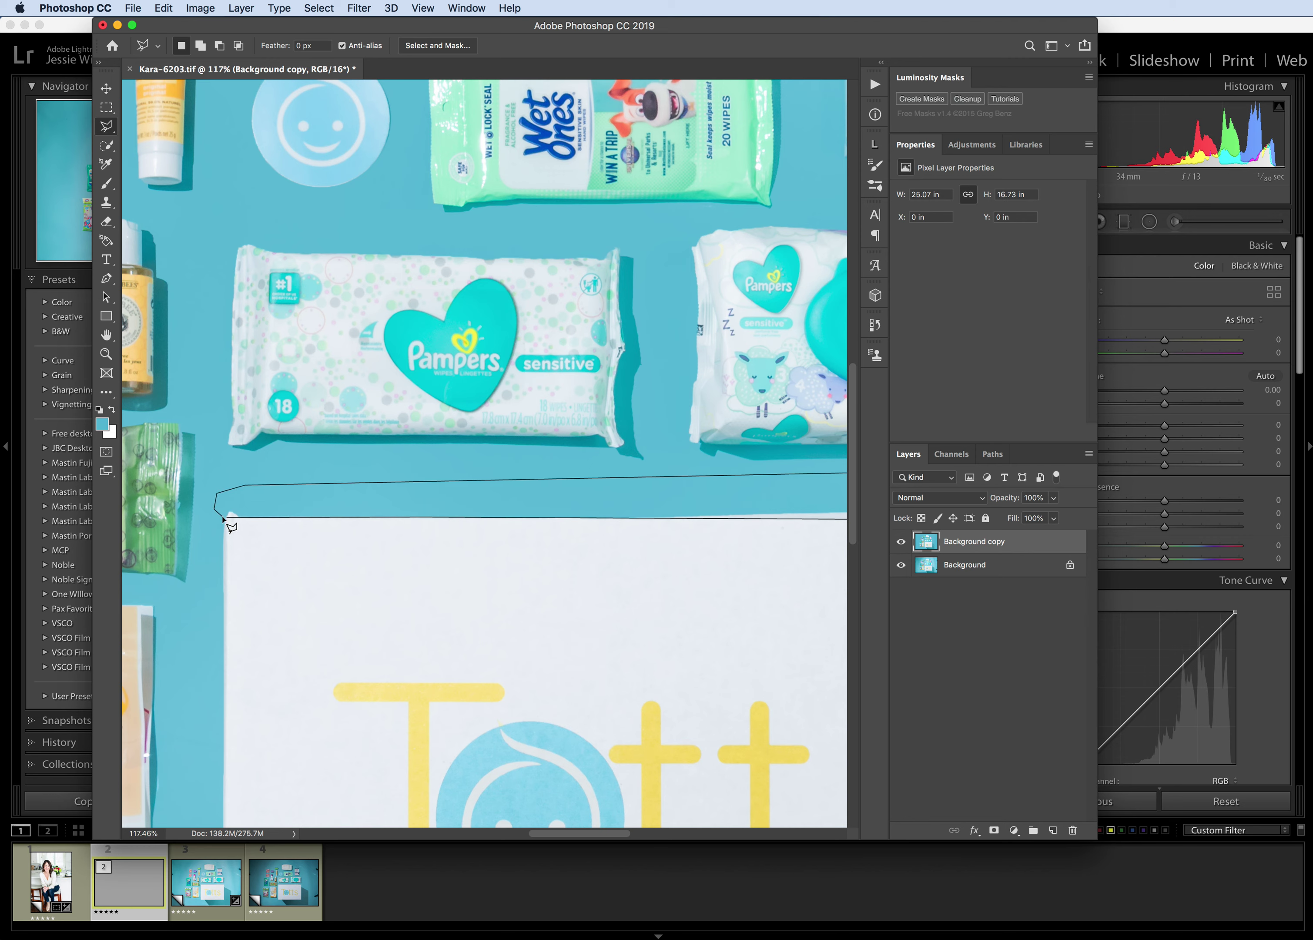
Set the Clone Stamp to 121 px and clone backdrop over the raised middle part of the Totts box's top edge.
left_click(102, 207)
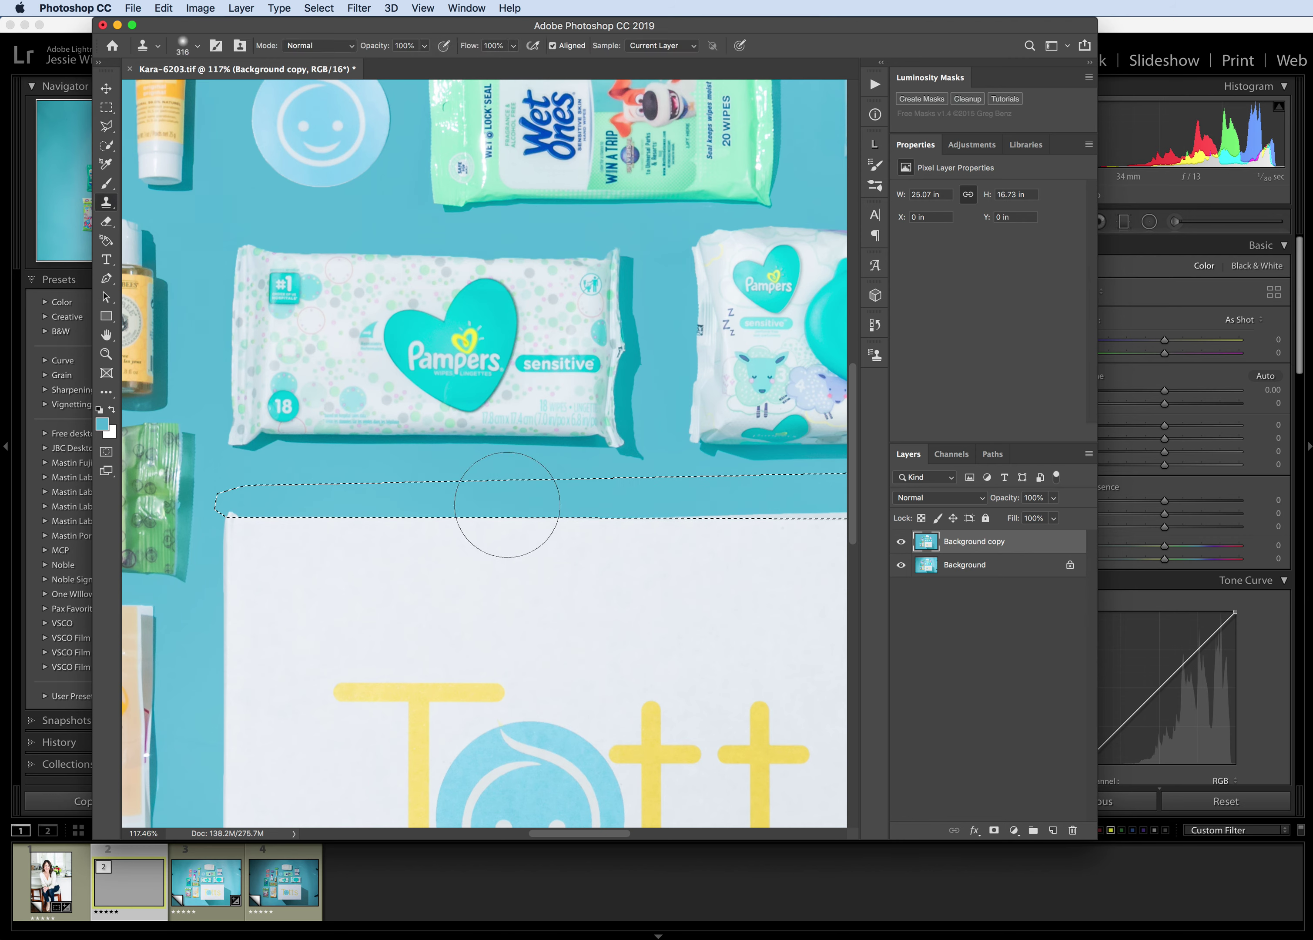
left_click(196, 46)
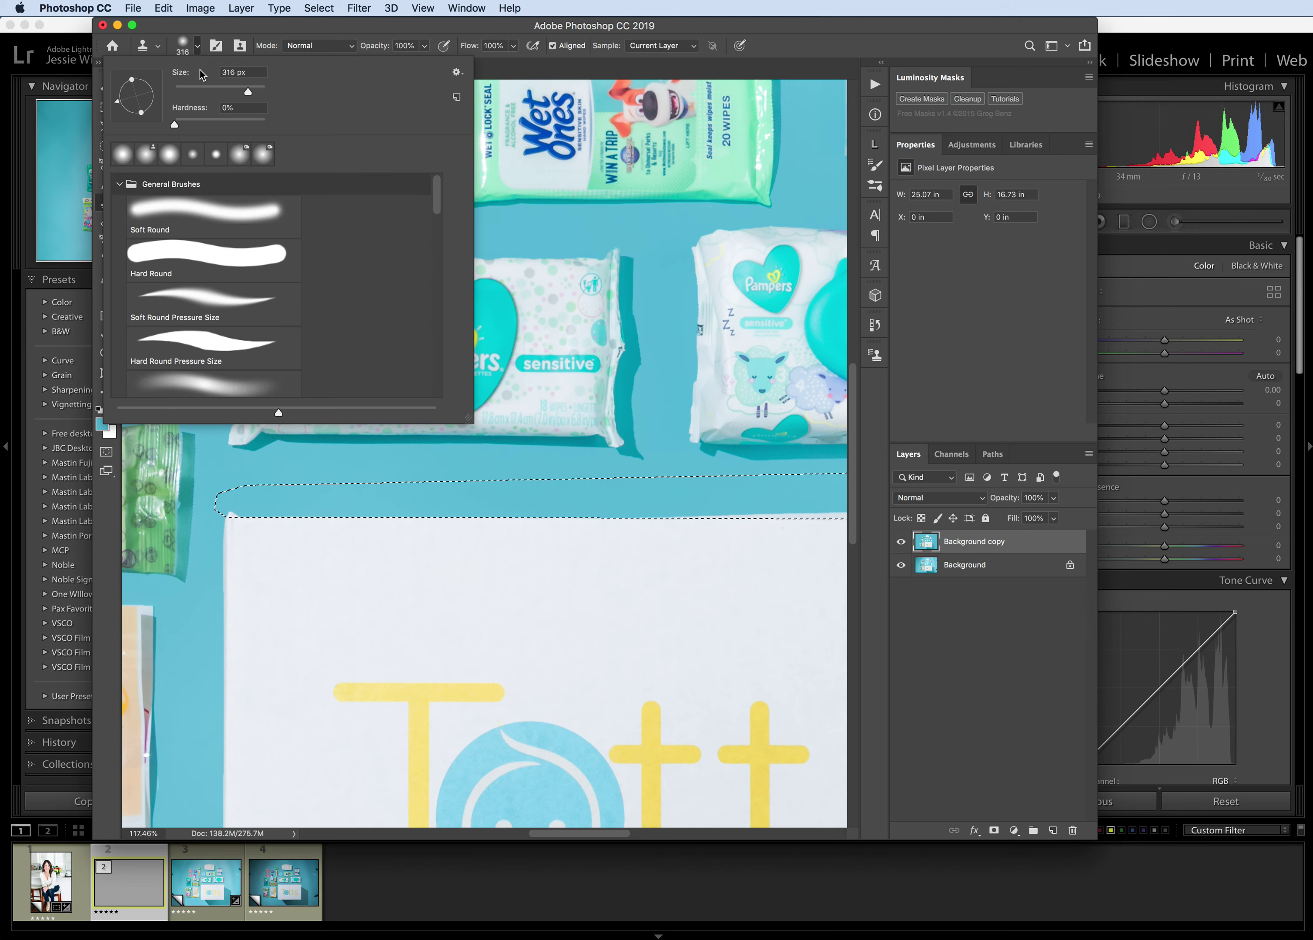
left_click(224, 88)
scroll(584, 528, "right", 5)
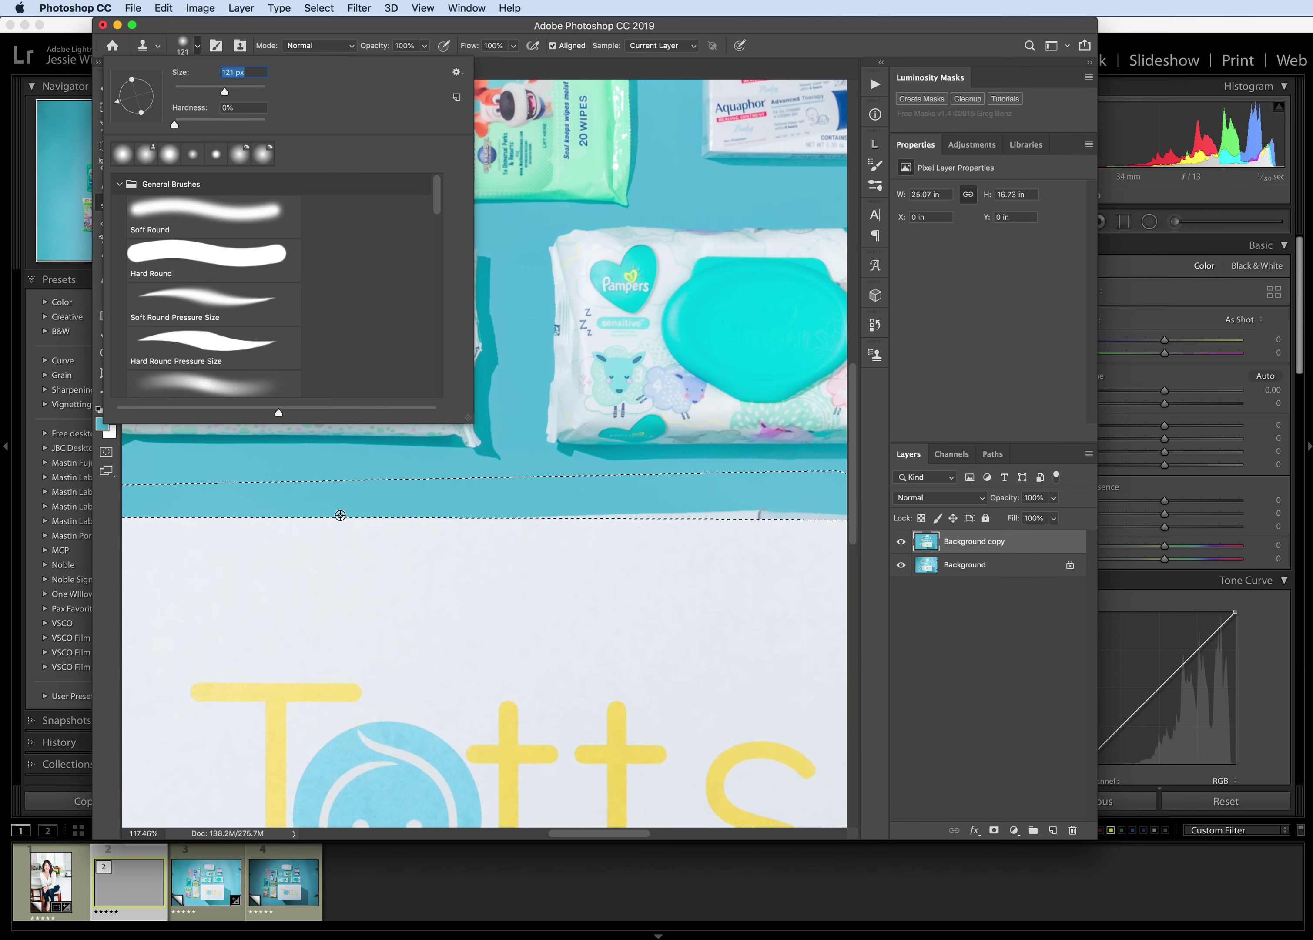
left_click(340, 515, "alt")
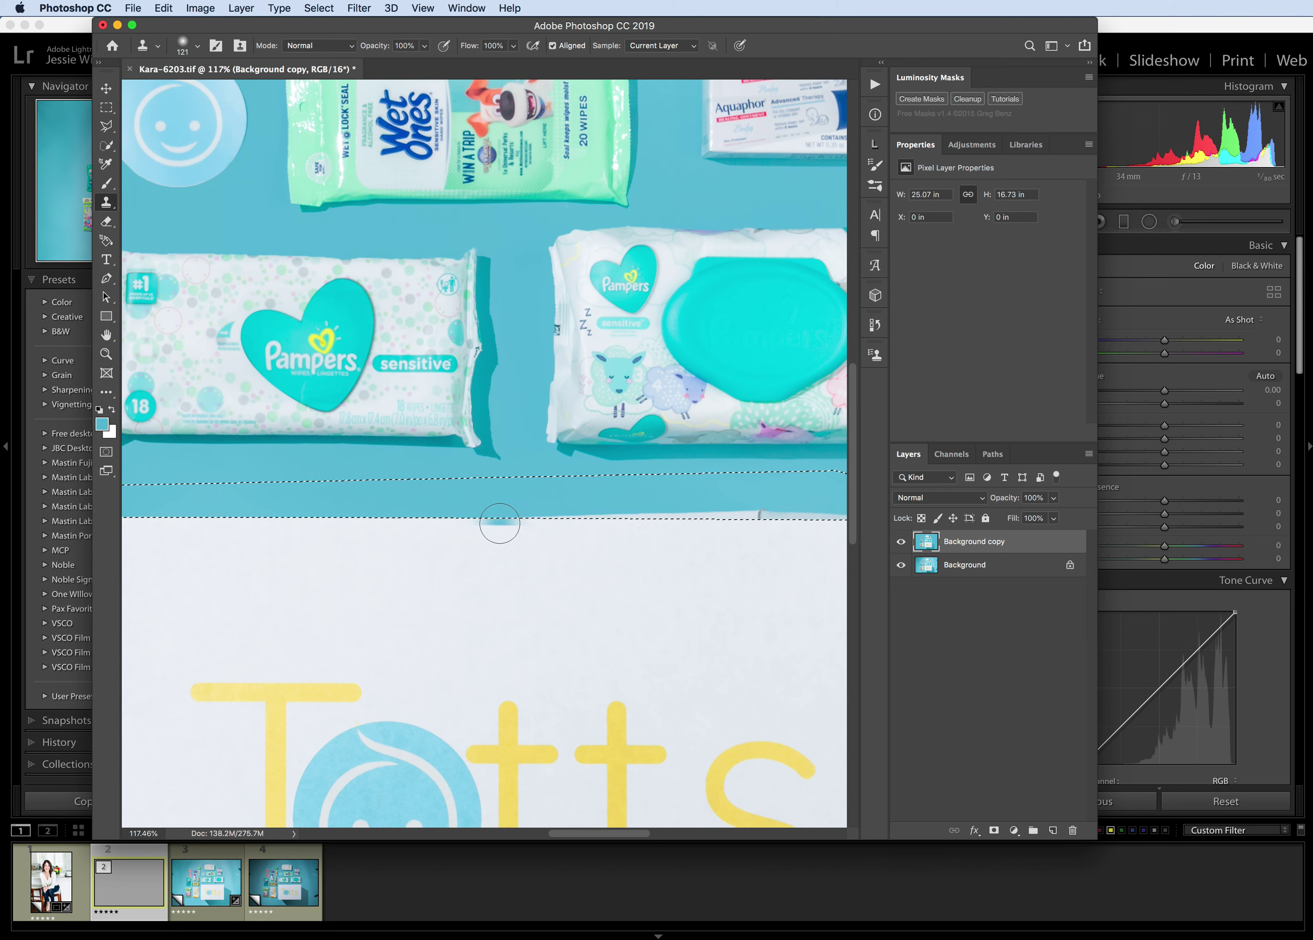
left_click_drag(504, 515, 613, 521)
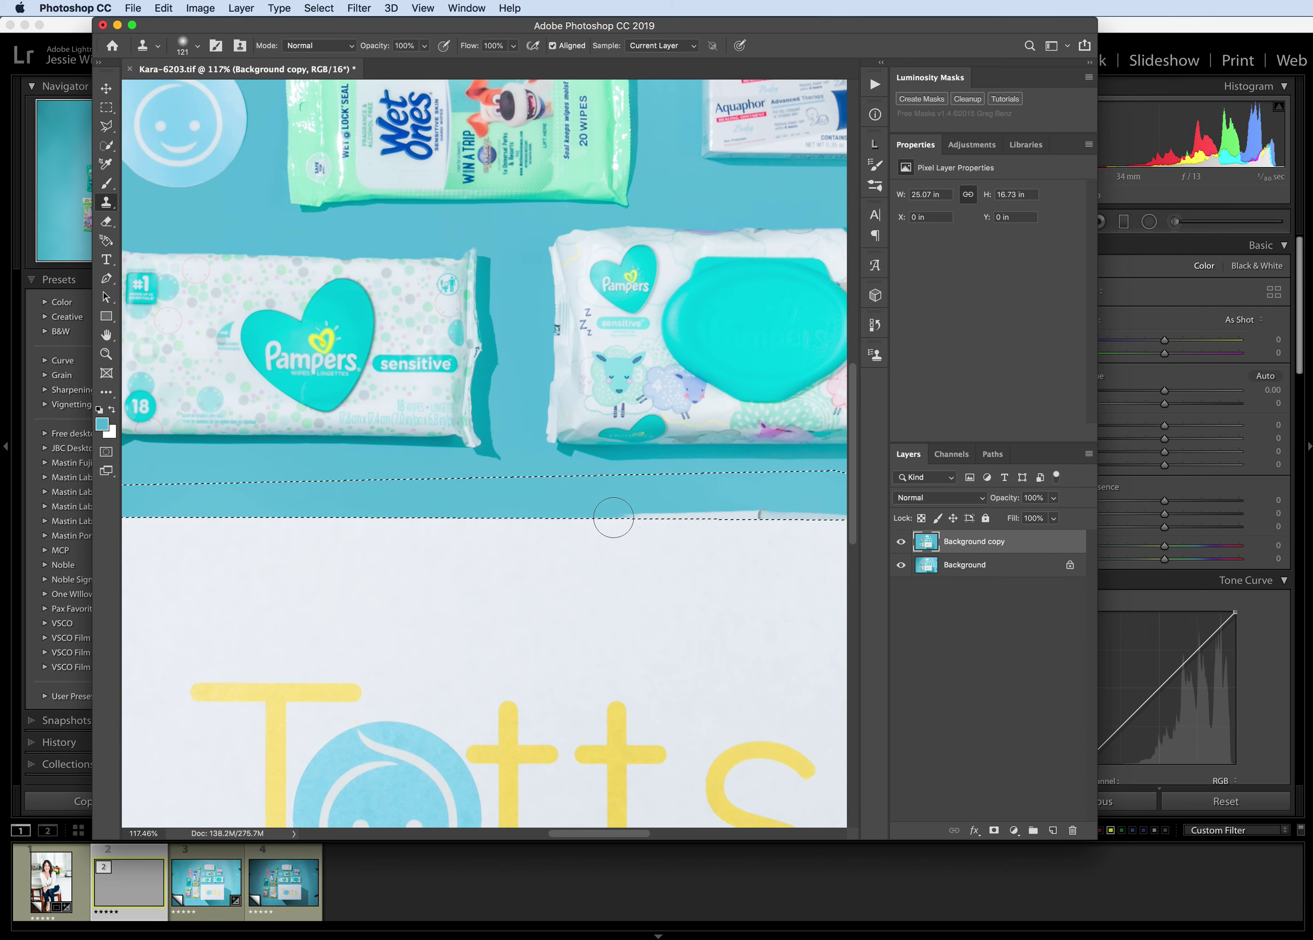
mouse_move(612, 519)
left_mouse_down()
mouse_move(782, 516)
mouse_move(696, 510)
left_mouse_up()
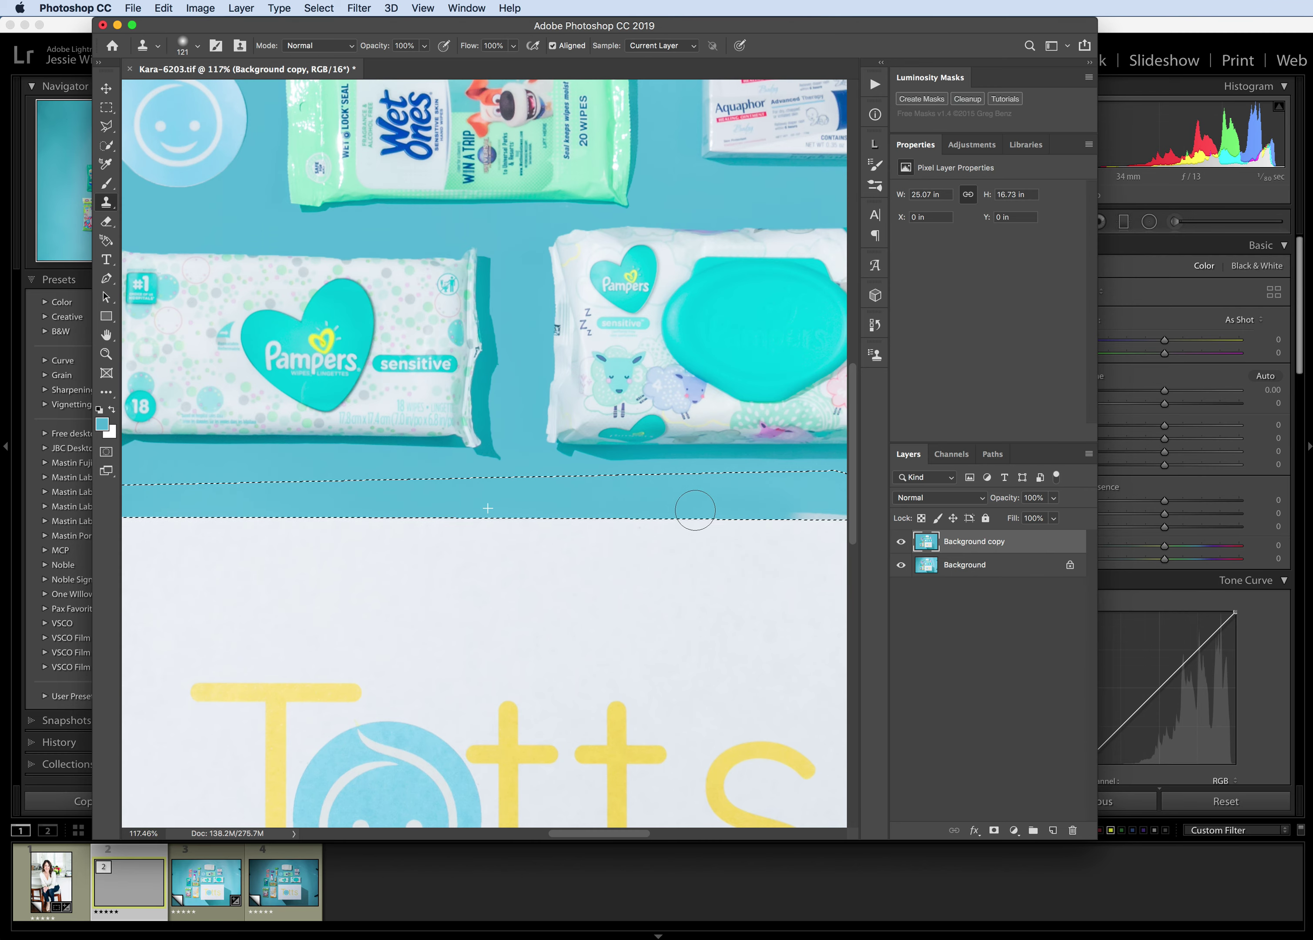
Clone backdrop over the remaining raised edge toward the top-right corner of the Totts box.
scroll(696, 510, "right", 5)
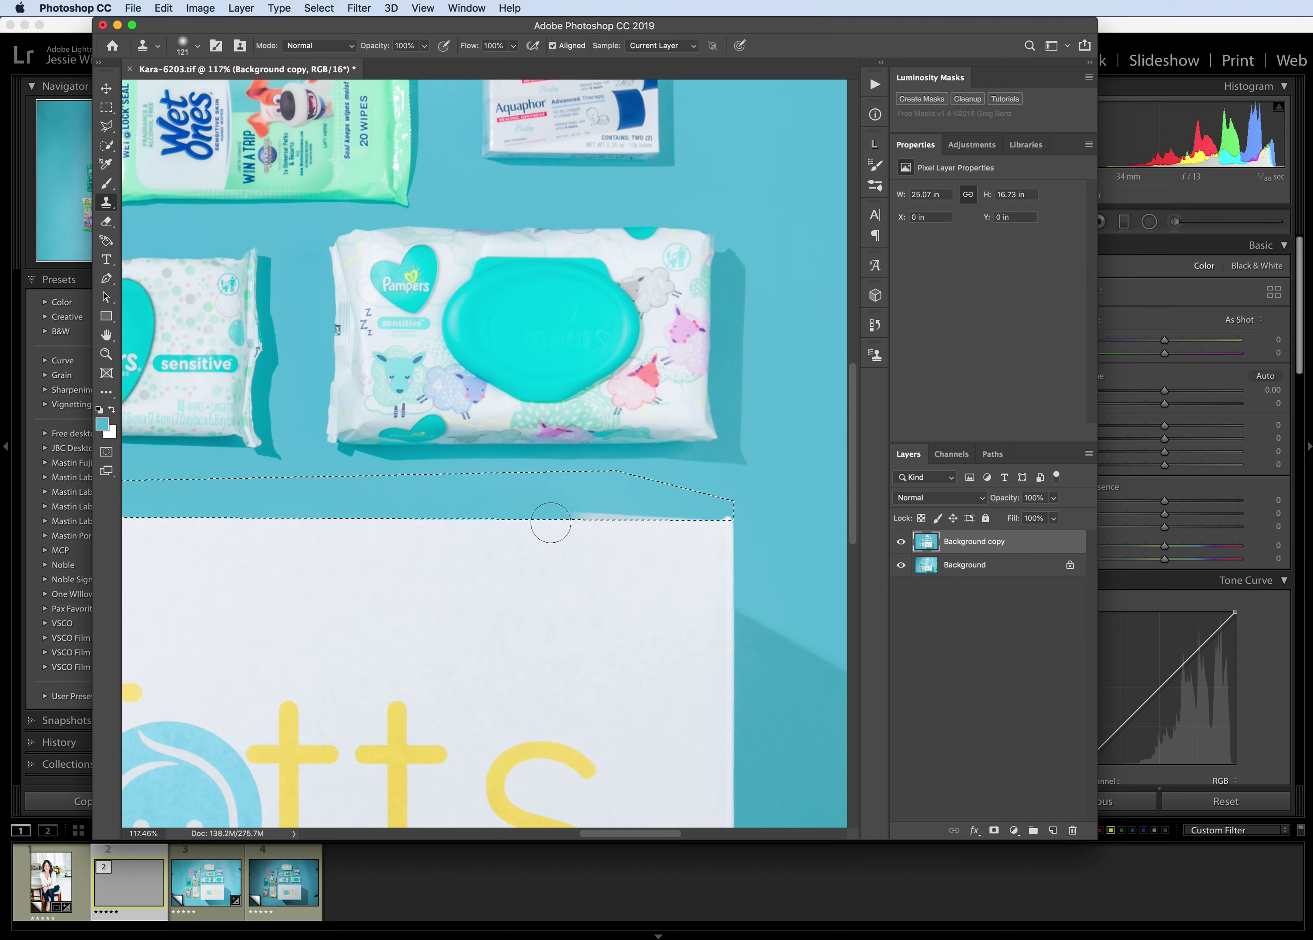
mouse_move(555, 517)
left_mouse_down()
mouse_move(736, 520)
mouse_move(596, 512)
left_mouse_up()
left_click(539, 518, "alt")
key("super+d")
scroll(699, 522, "down", 5)
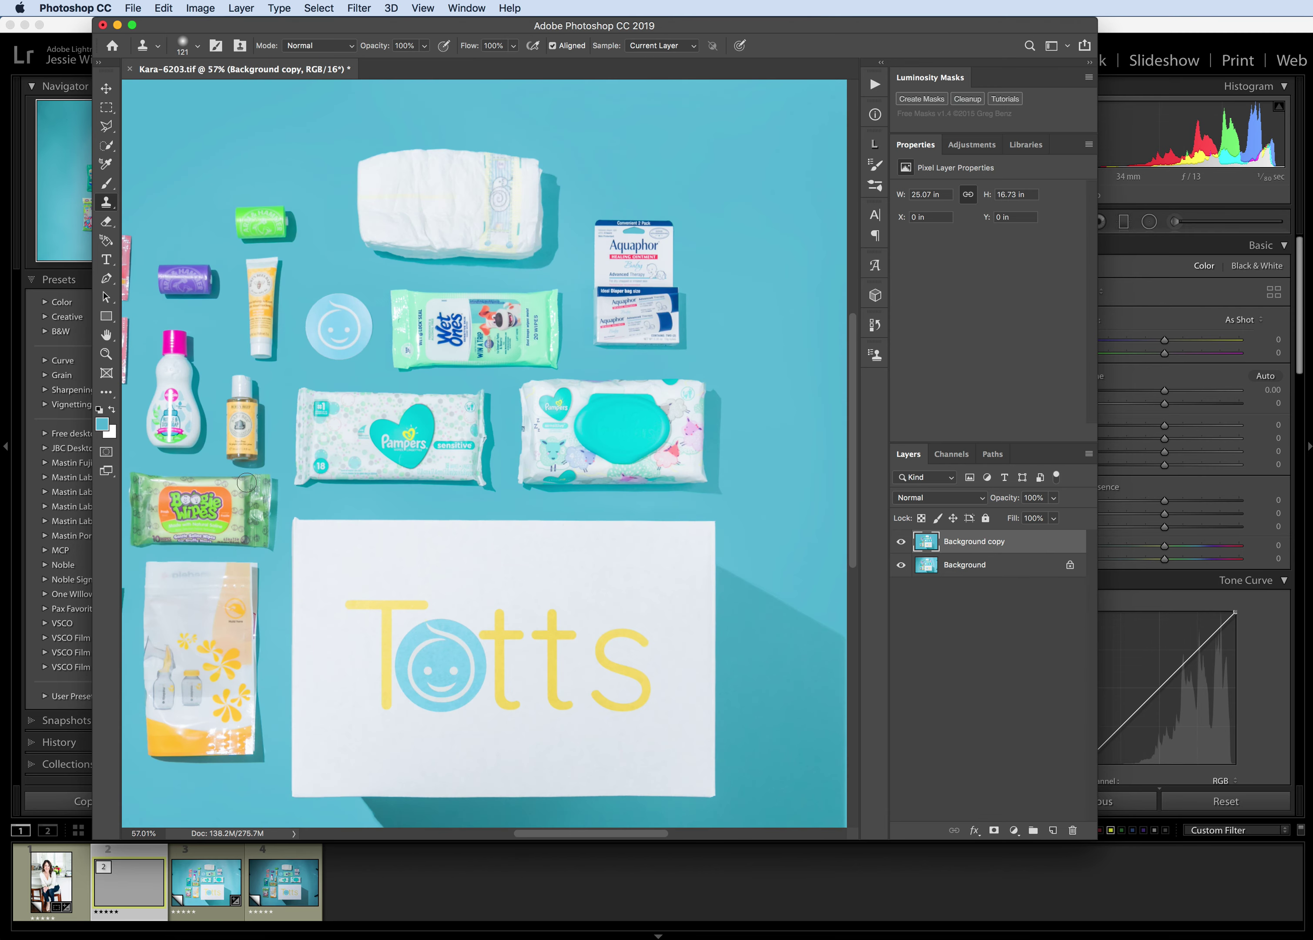
Clone backdrop over the white bump at the Totts box's top-left corner, and deselect.
scroll(286, 527, "up", 7)
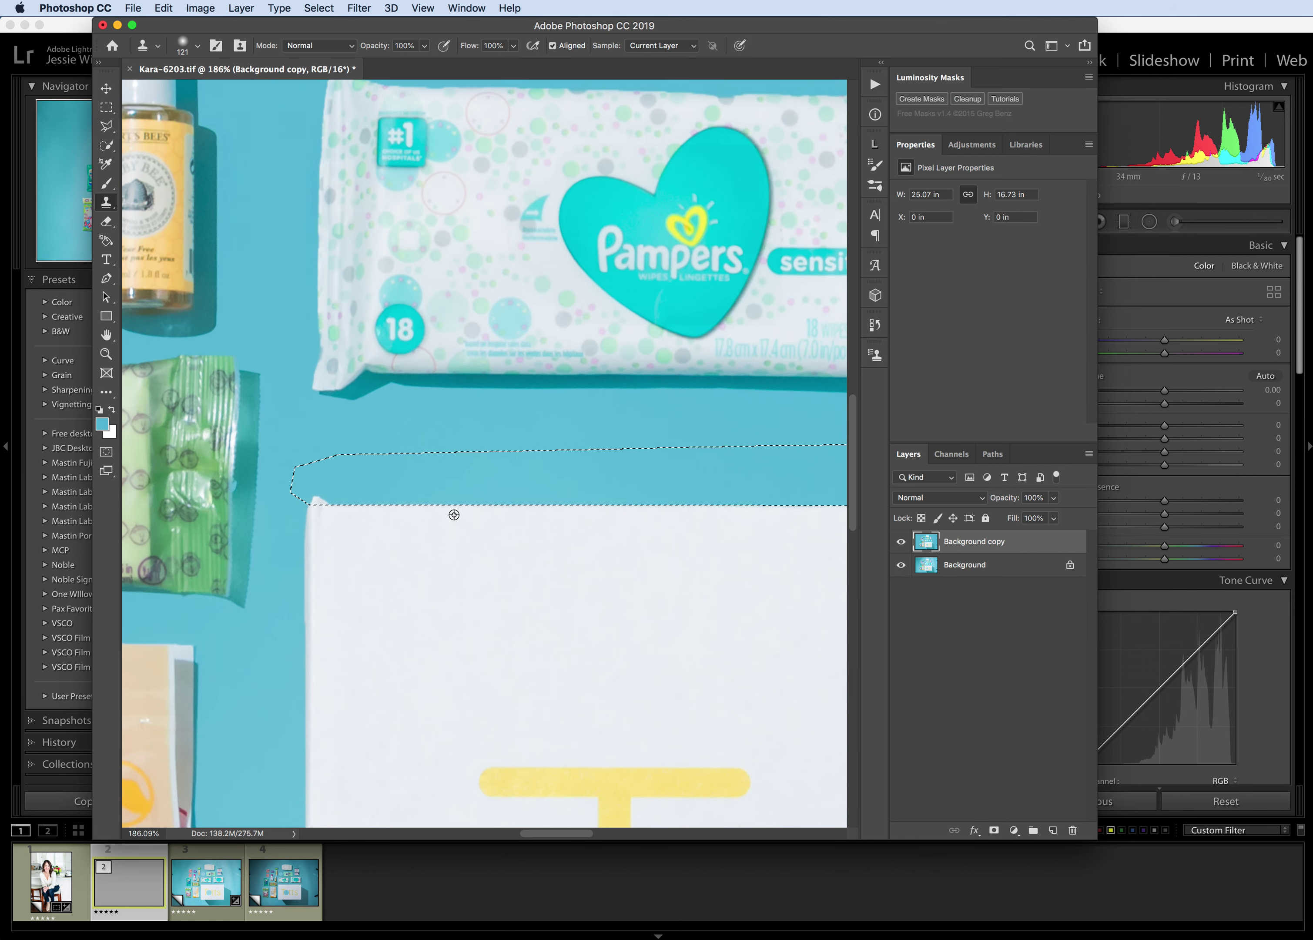
left_click_drag(330, 502, 325, 512)
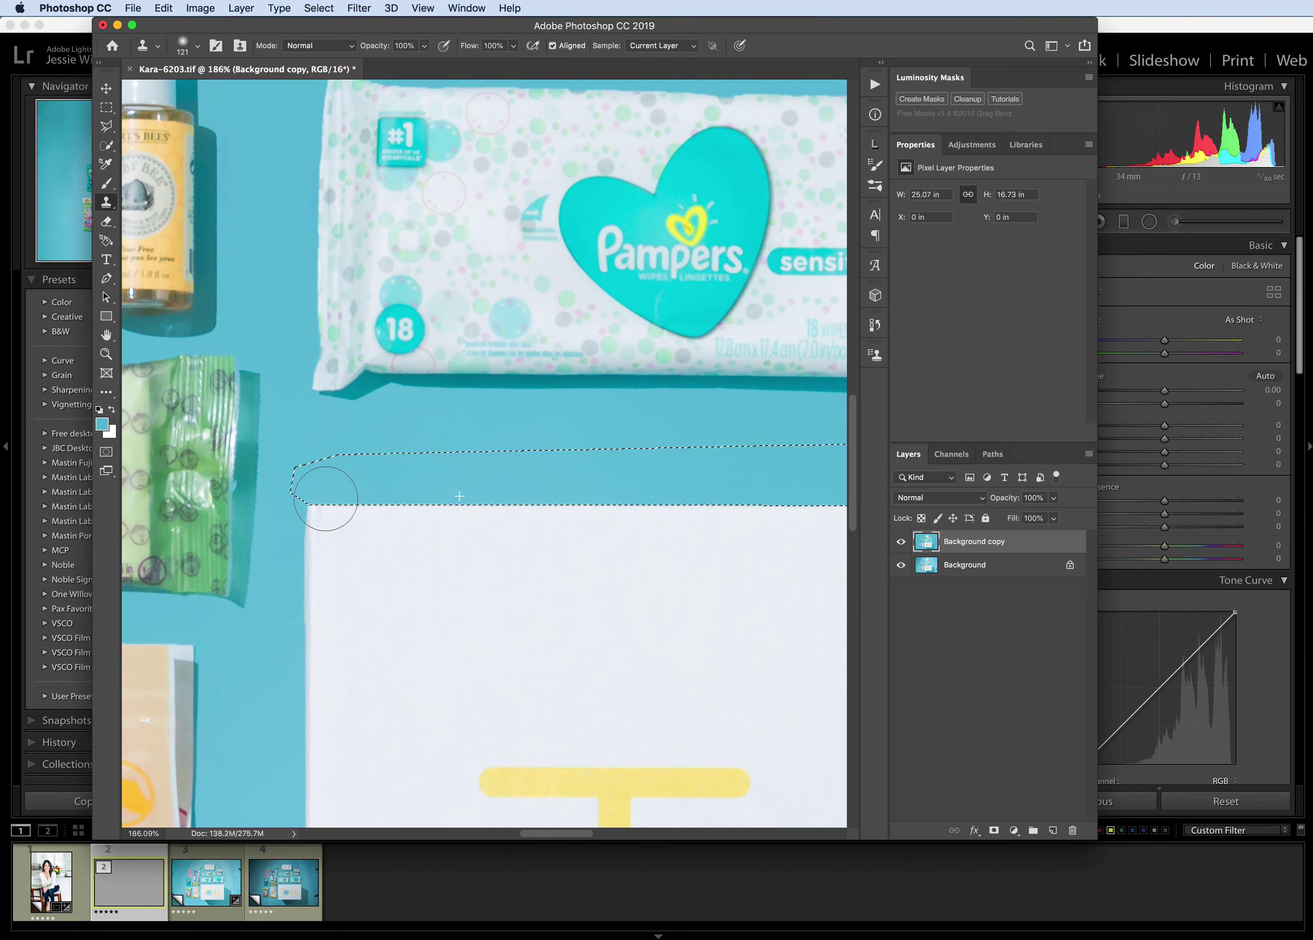
key("super+d")
scroll(606, 449, "down", 2)
scroll(606, 449, "down", 6)
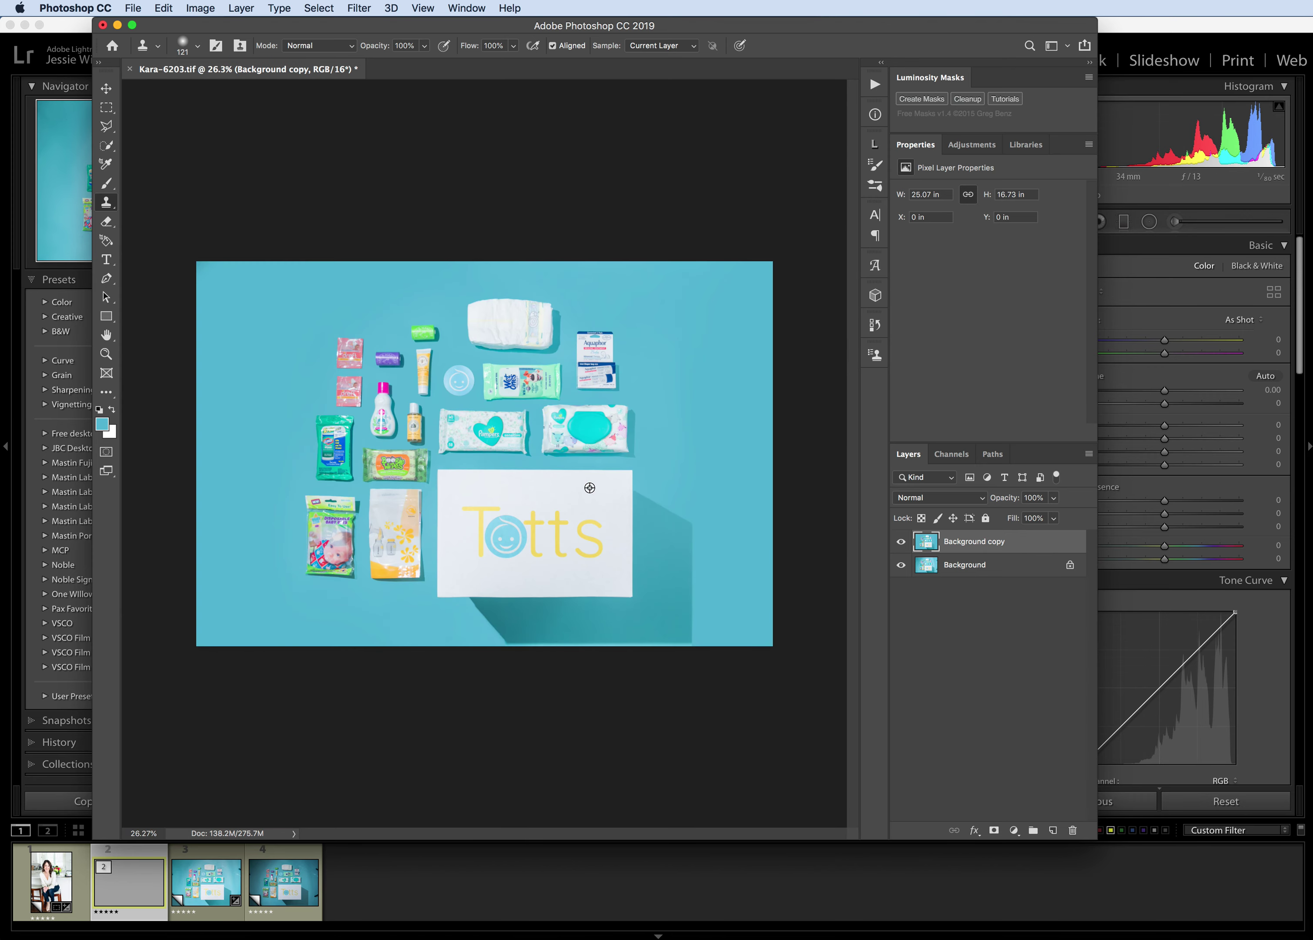
Set the Clone Stamp to 201 px and sample the outer upper corner of the Totts box's shadow.
scroll(610, 654, "up", 3)
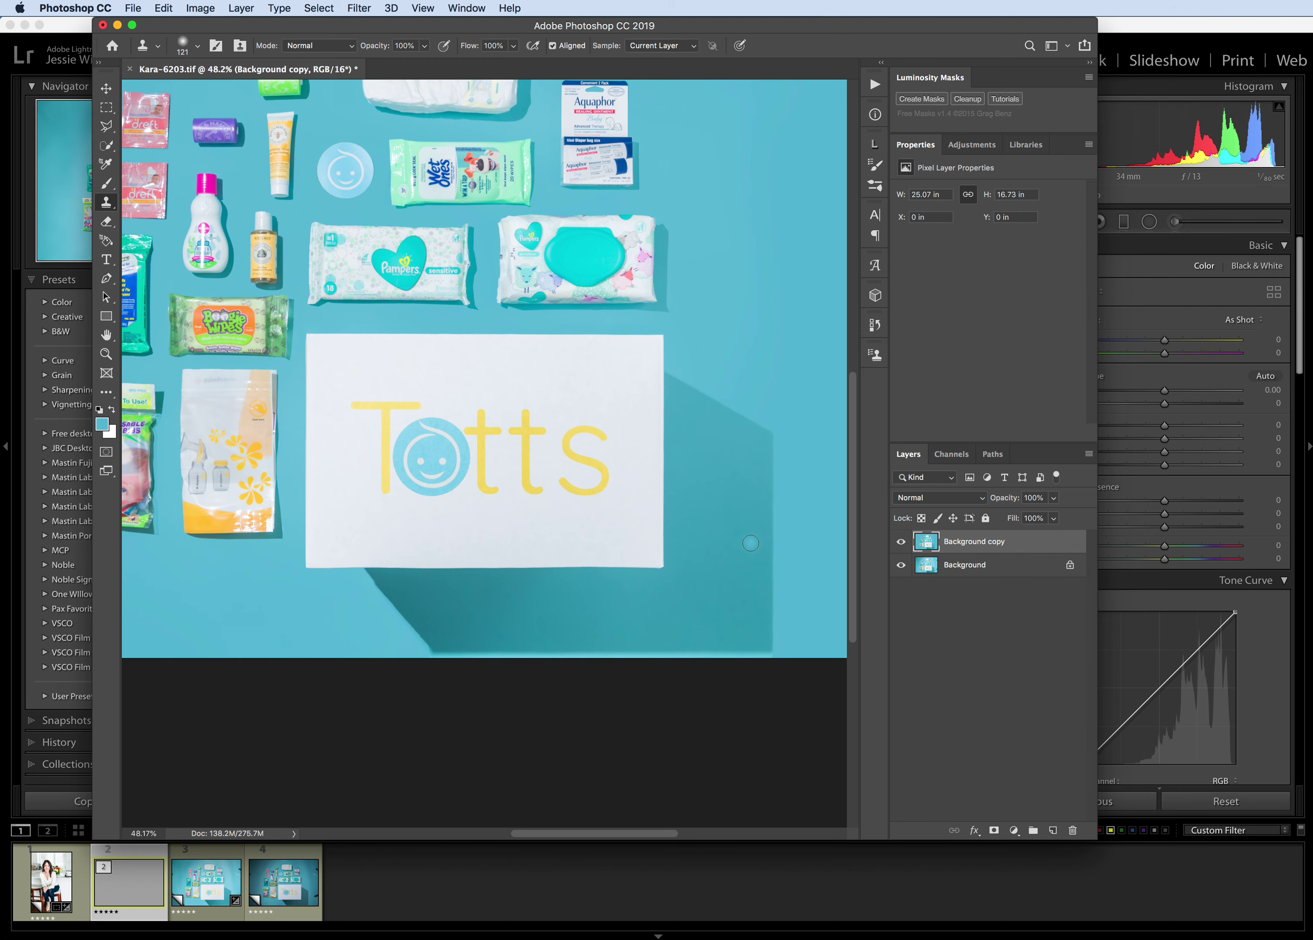
scroll(753, 547, "right", 2)
scroll(758, 577, "right", 2)
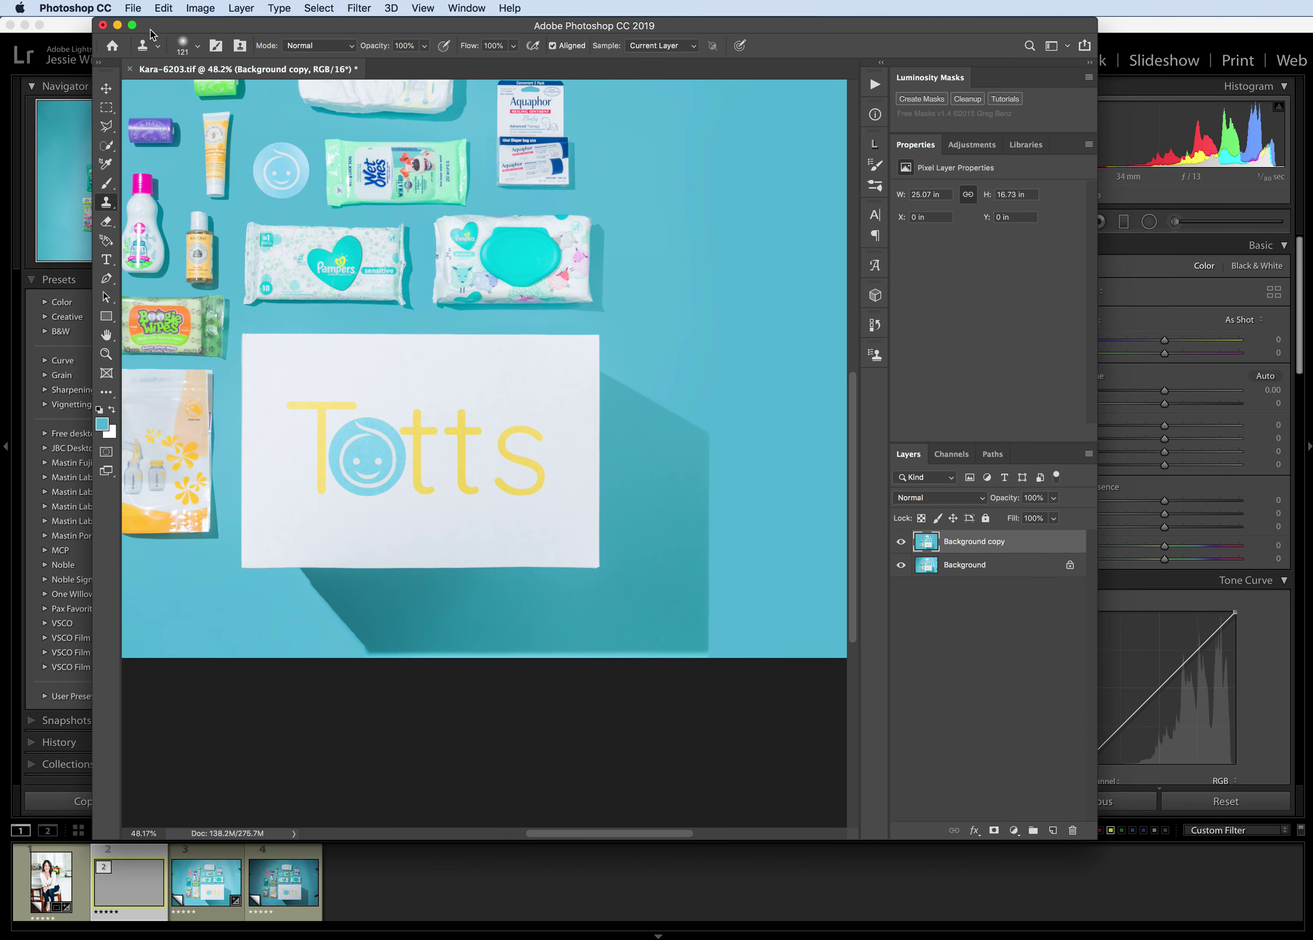
left_click(182, 46)
left_click(244, 91)
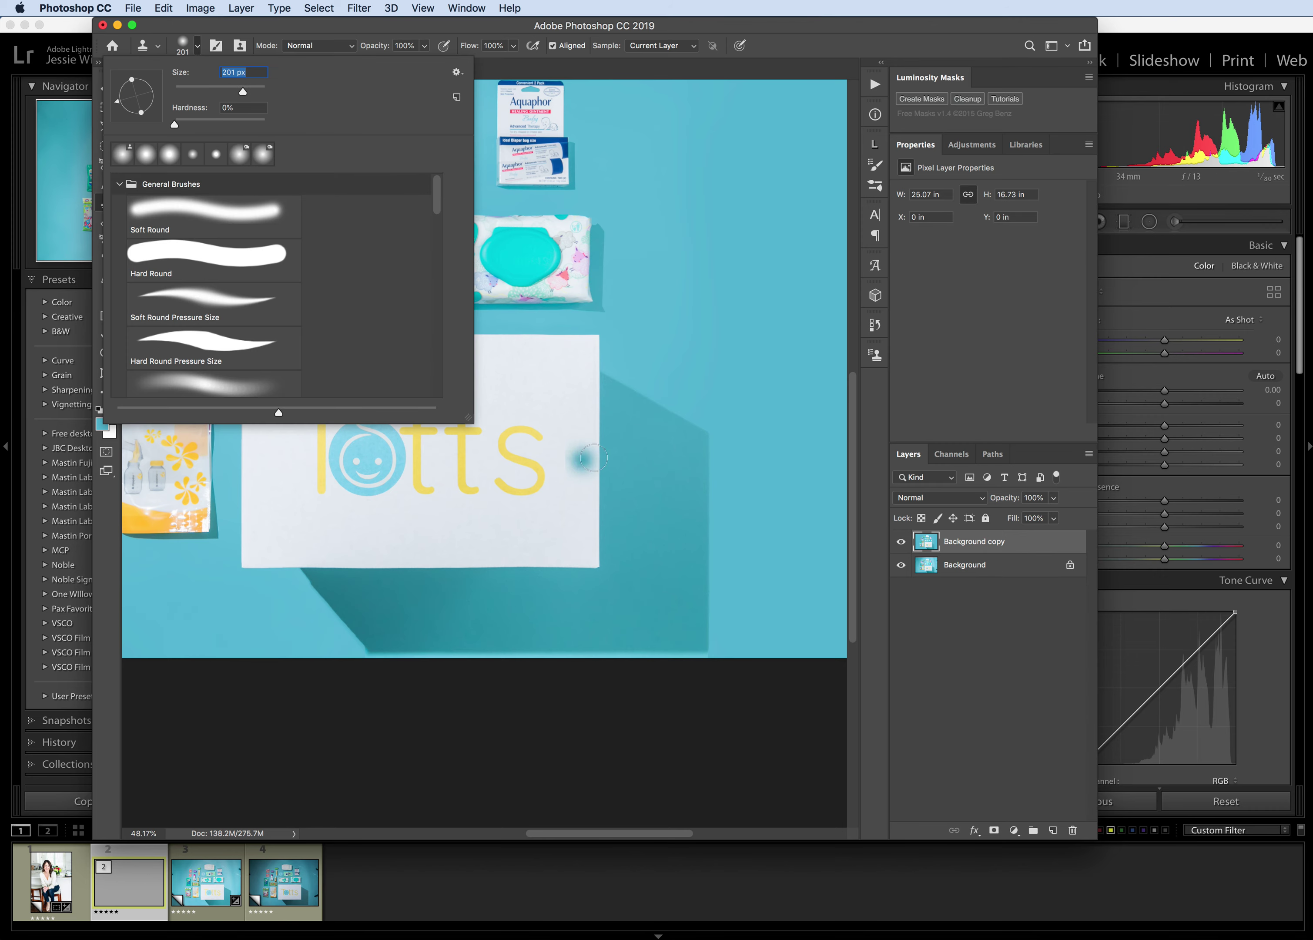
scroll(700, 466, "up", 4)
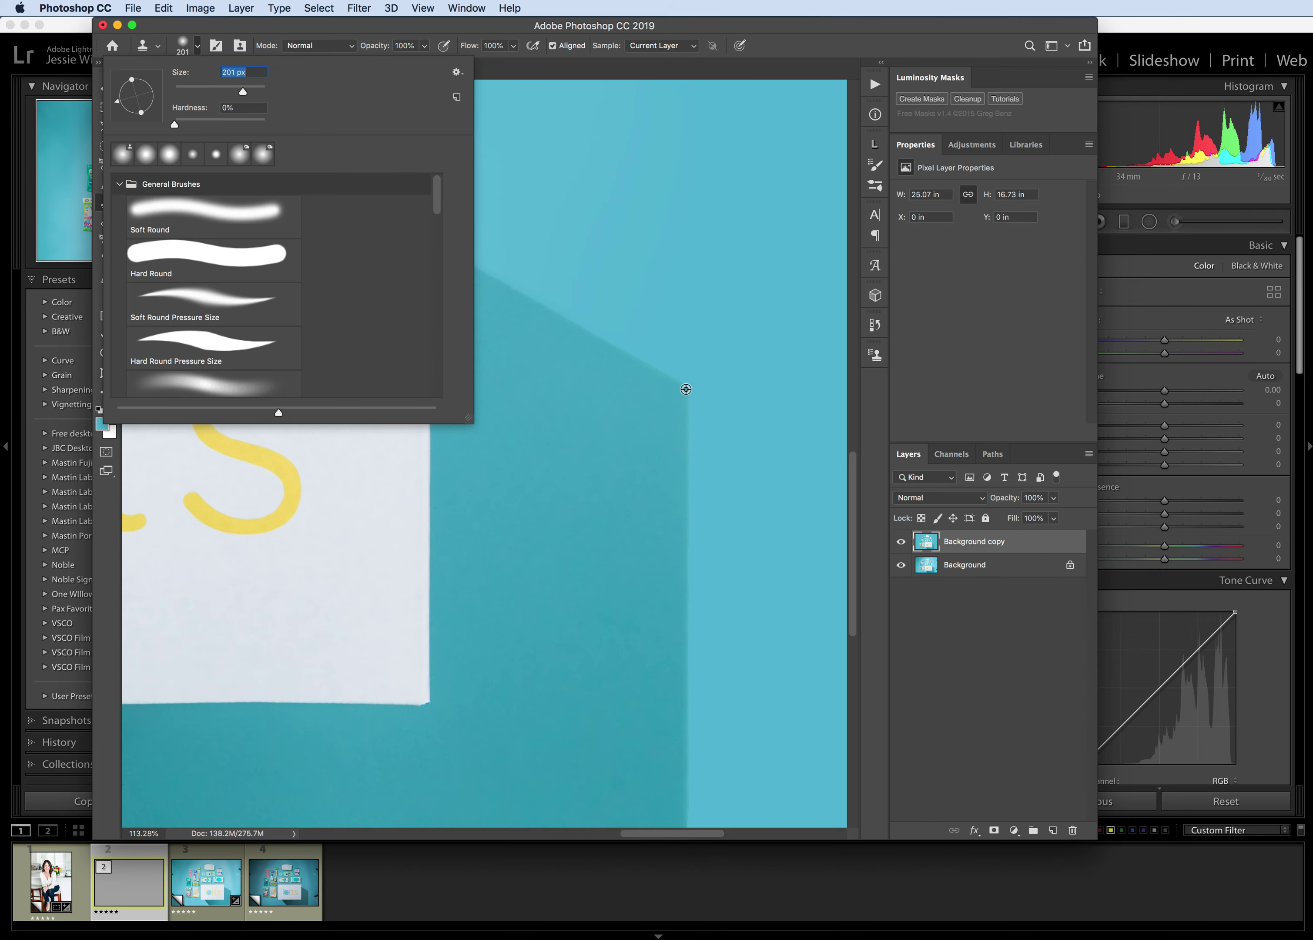
left_click(687, 390, "alt")
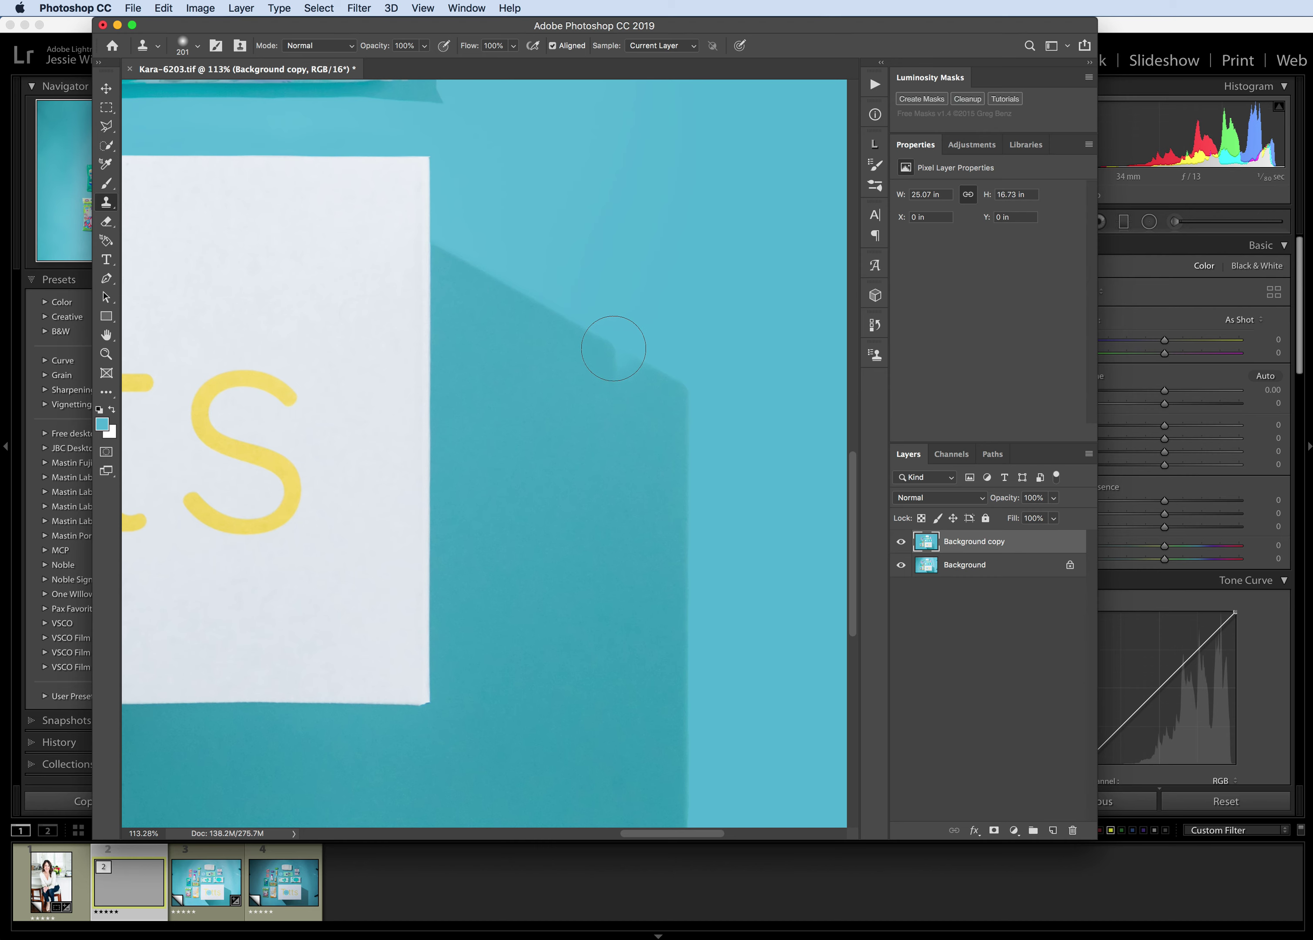
Try to clone the shadow's right and lower-left edges inward to narrow the shadow, and undo the strokes.
mouse_move(586, 334)
left_mouse_down()
mouse_move(582, 528)
mouse_move(604, 757)
left_mouse_up()
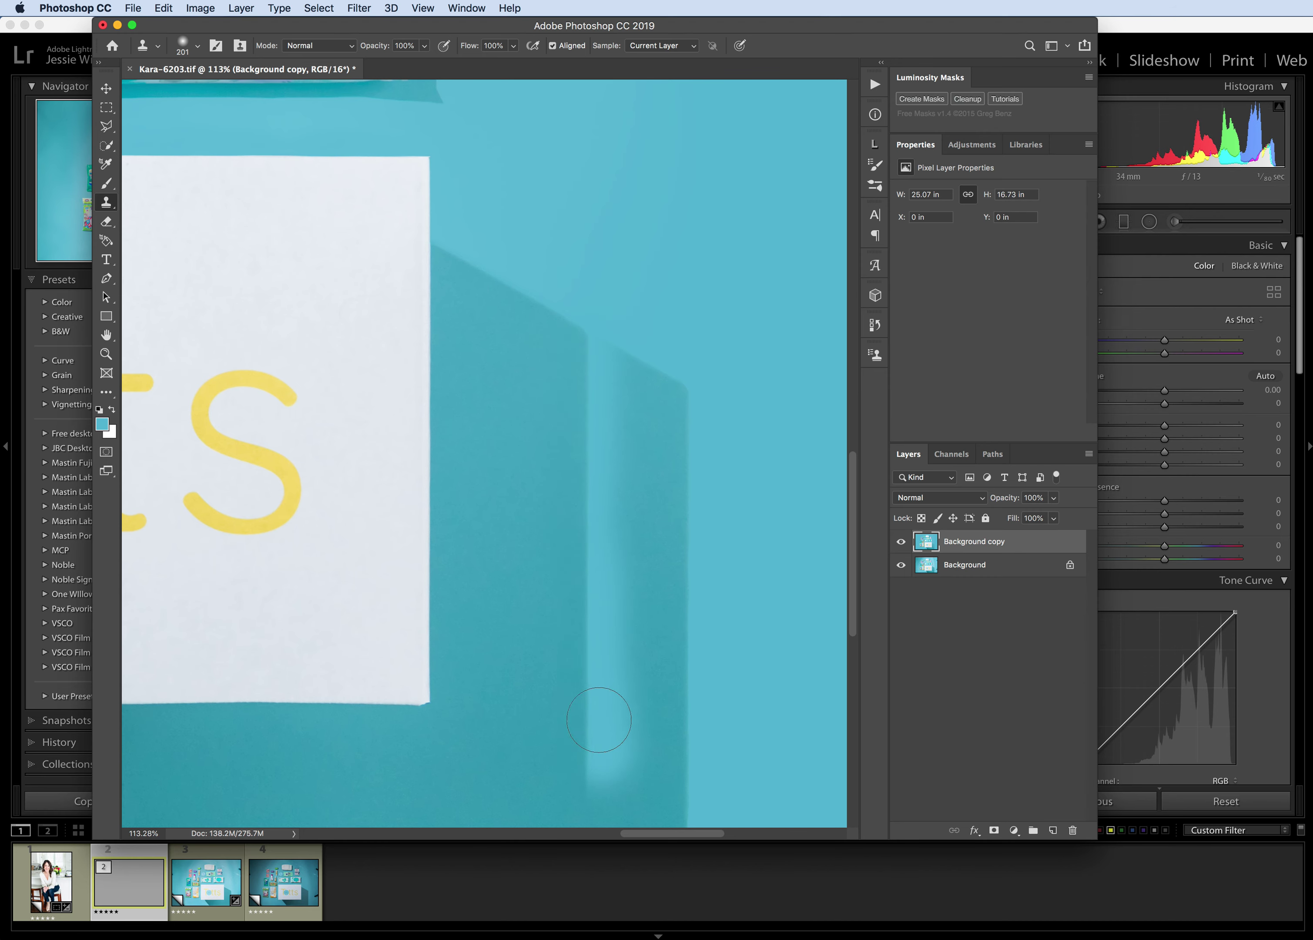
scroll(602, 717, "down", 5)
left_click_drag(600, 557, 597, 666)
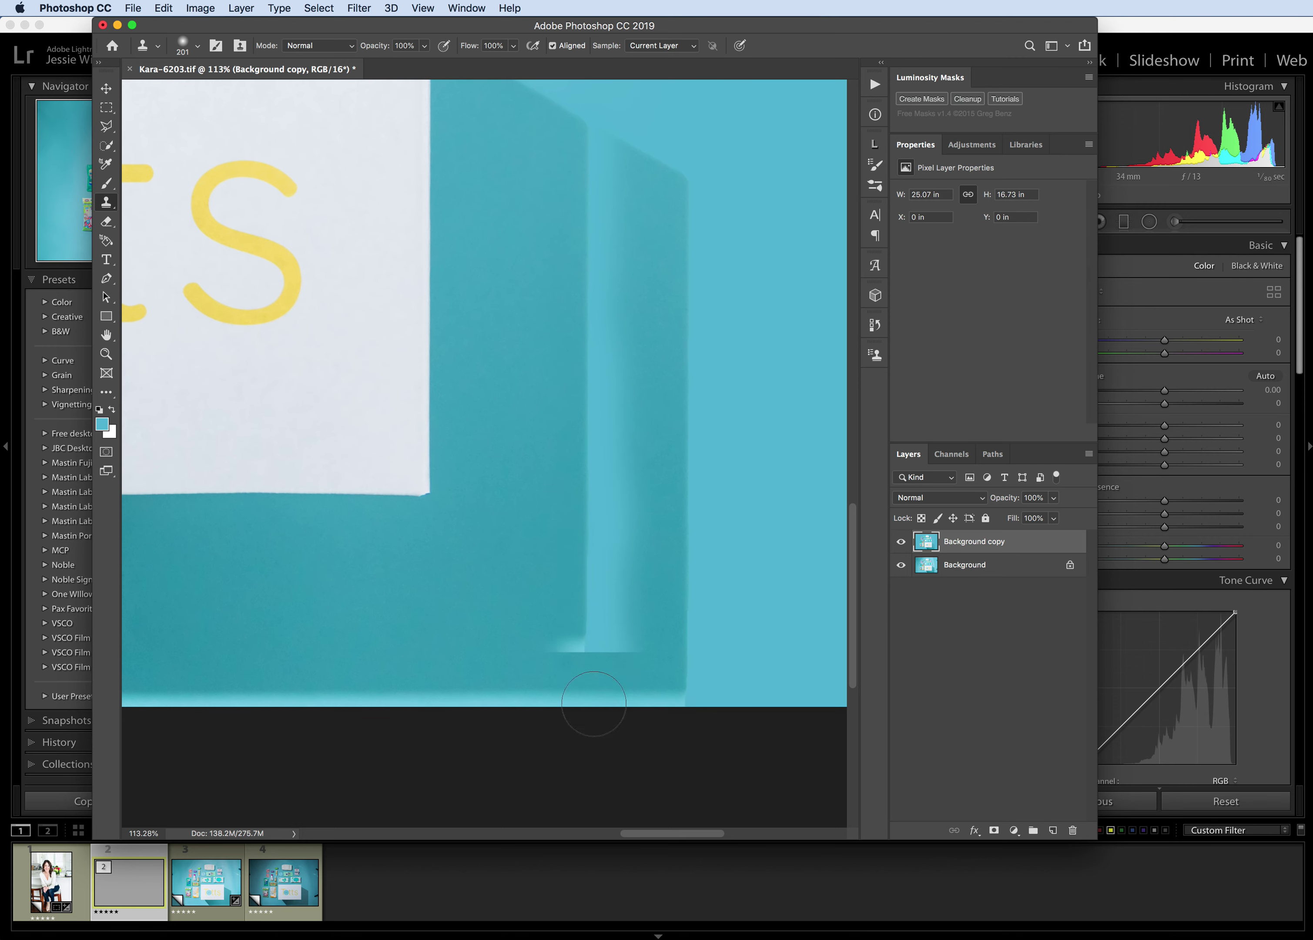
scroll(412, 720, "left", 5)
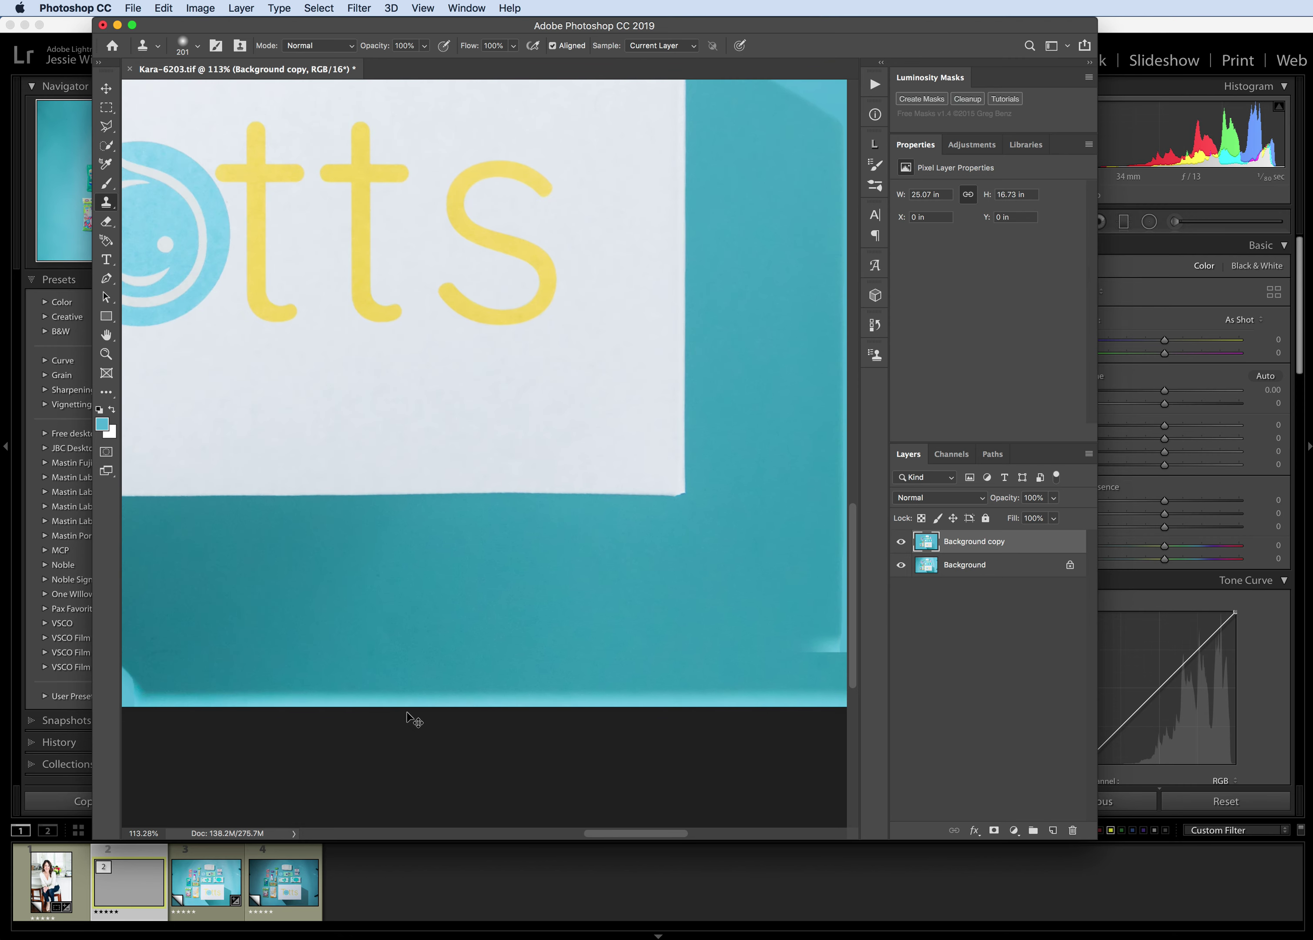
scroll(412, 721, "left", 3)
left_click_drag(271, 655, 270, 647)
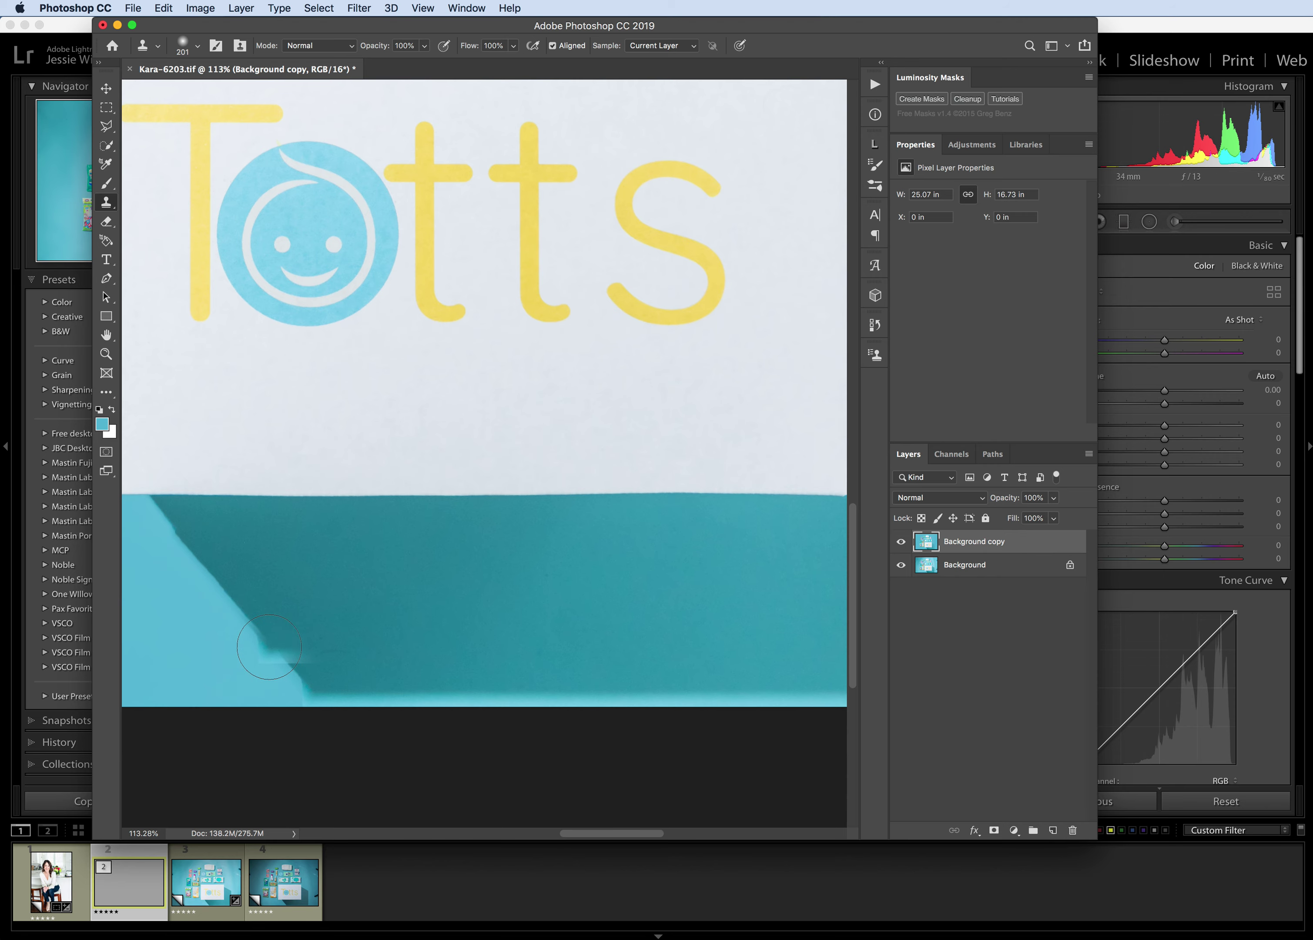
key("super+z")
key("super+0")
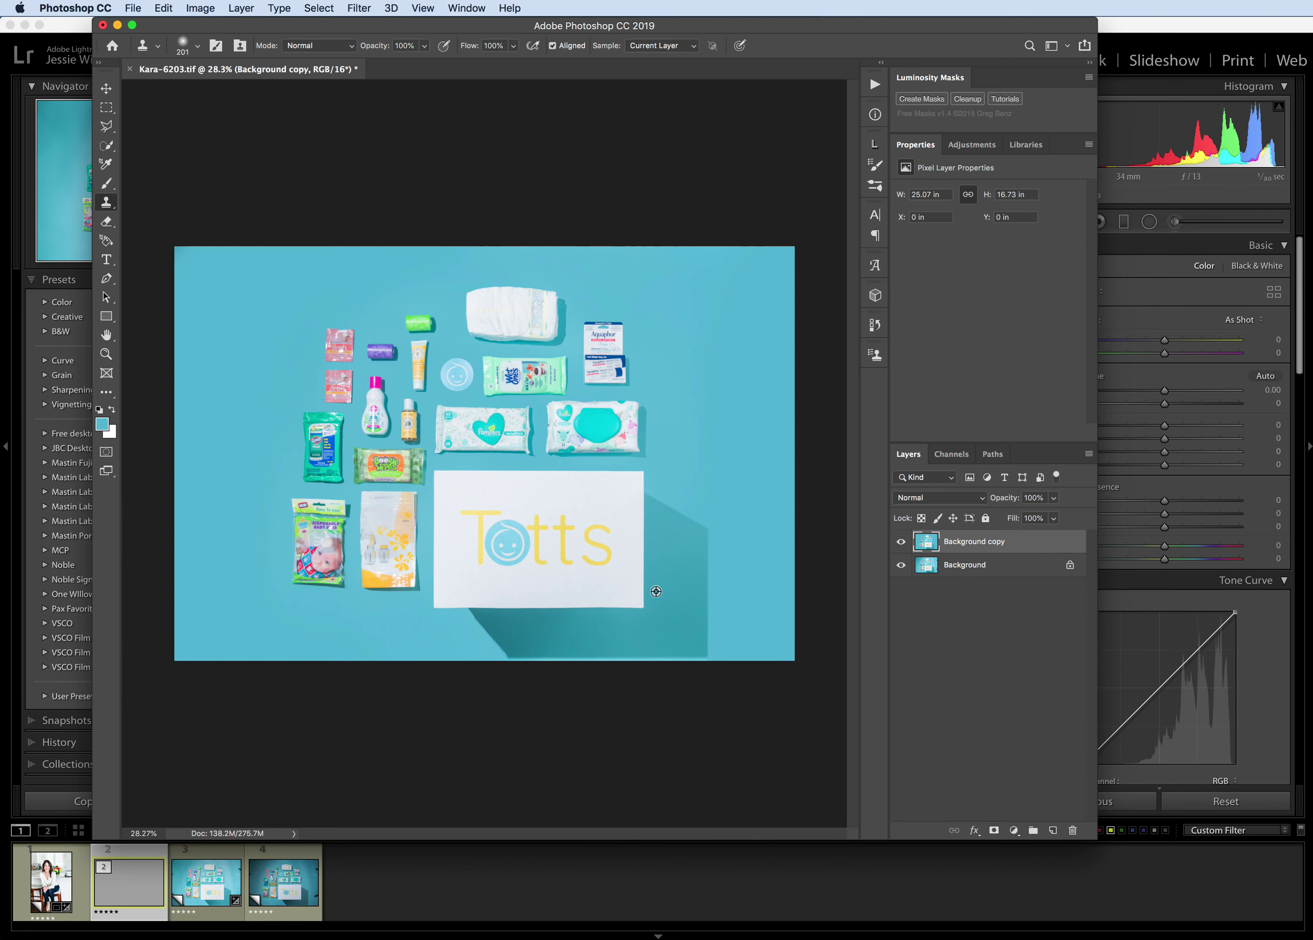
Add a layer mask to the Background copy layer and compare it with the original by toggling its visibility.
scroll(479, 679, "up", 6)
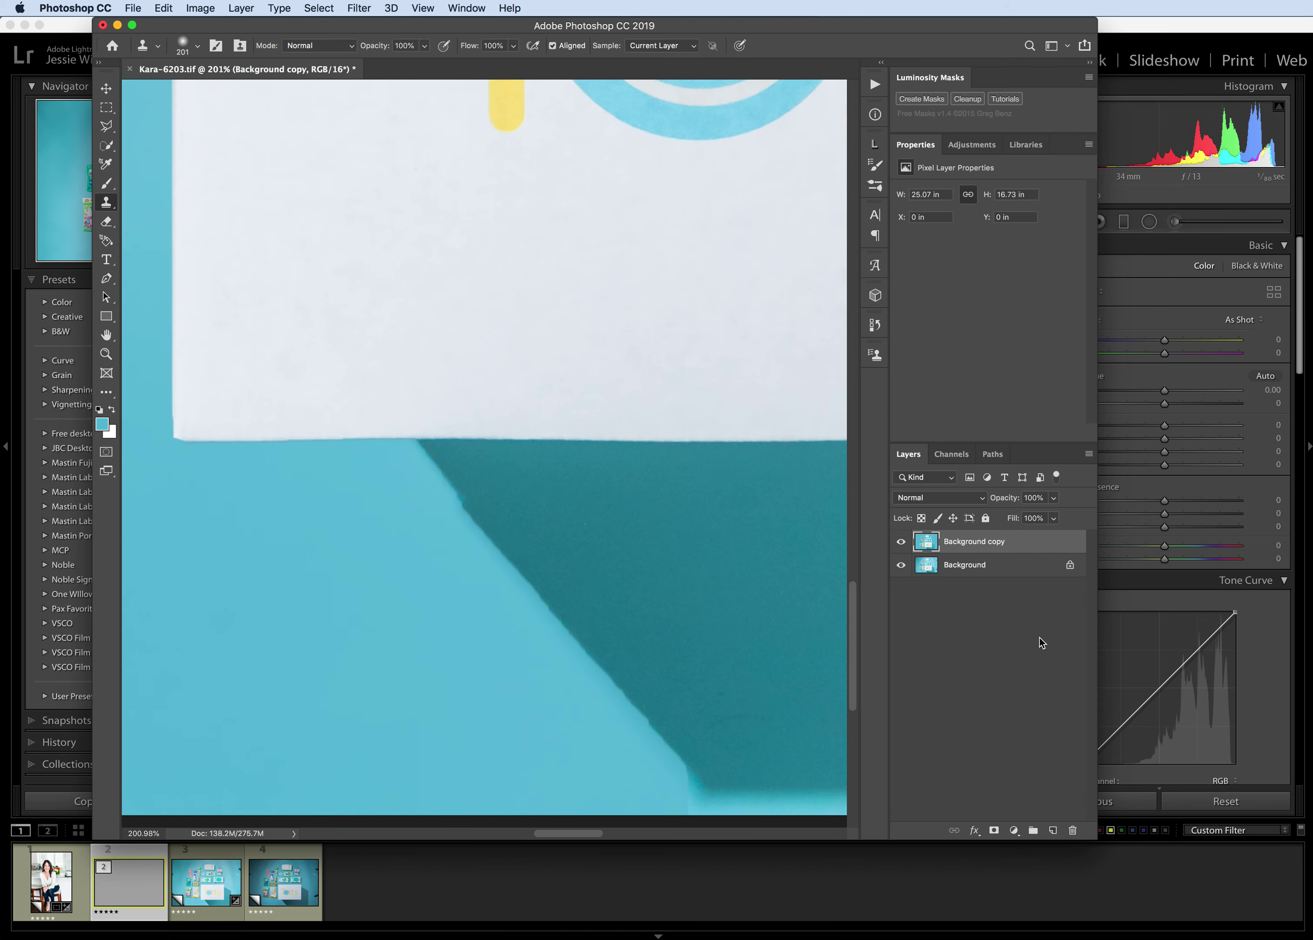
left_click(919, 563)
left_click(934, 542)
left_click(993, 830)
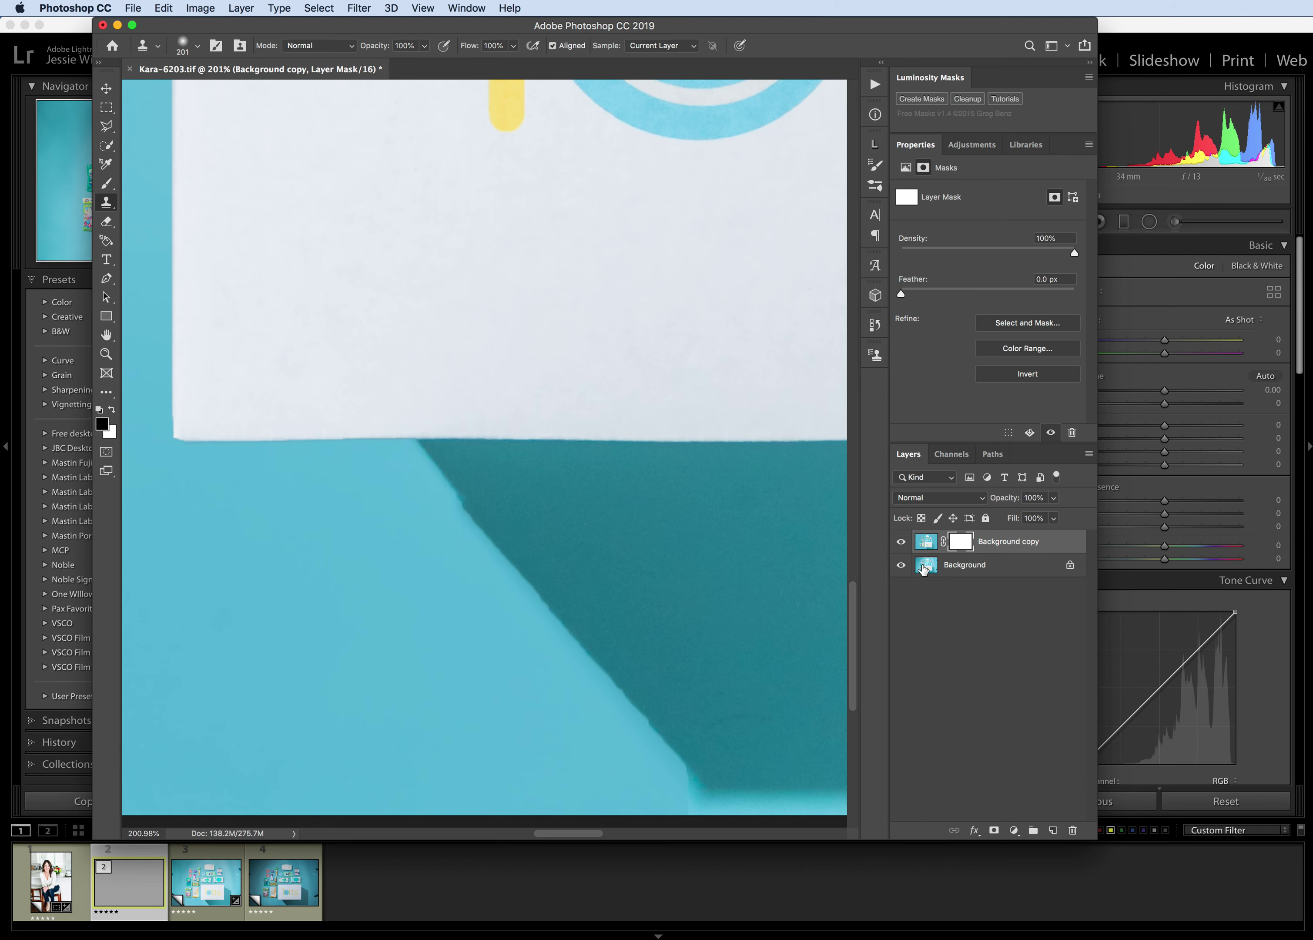
left_click(901, 541)
left_click(901, 541)
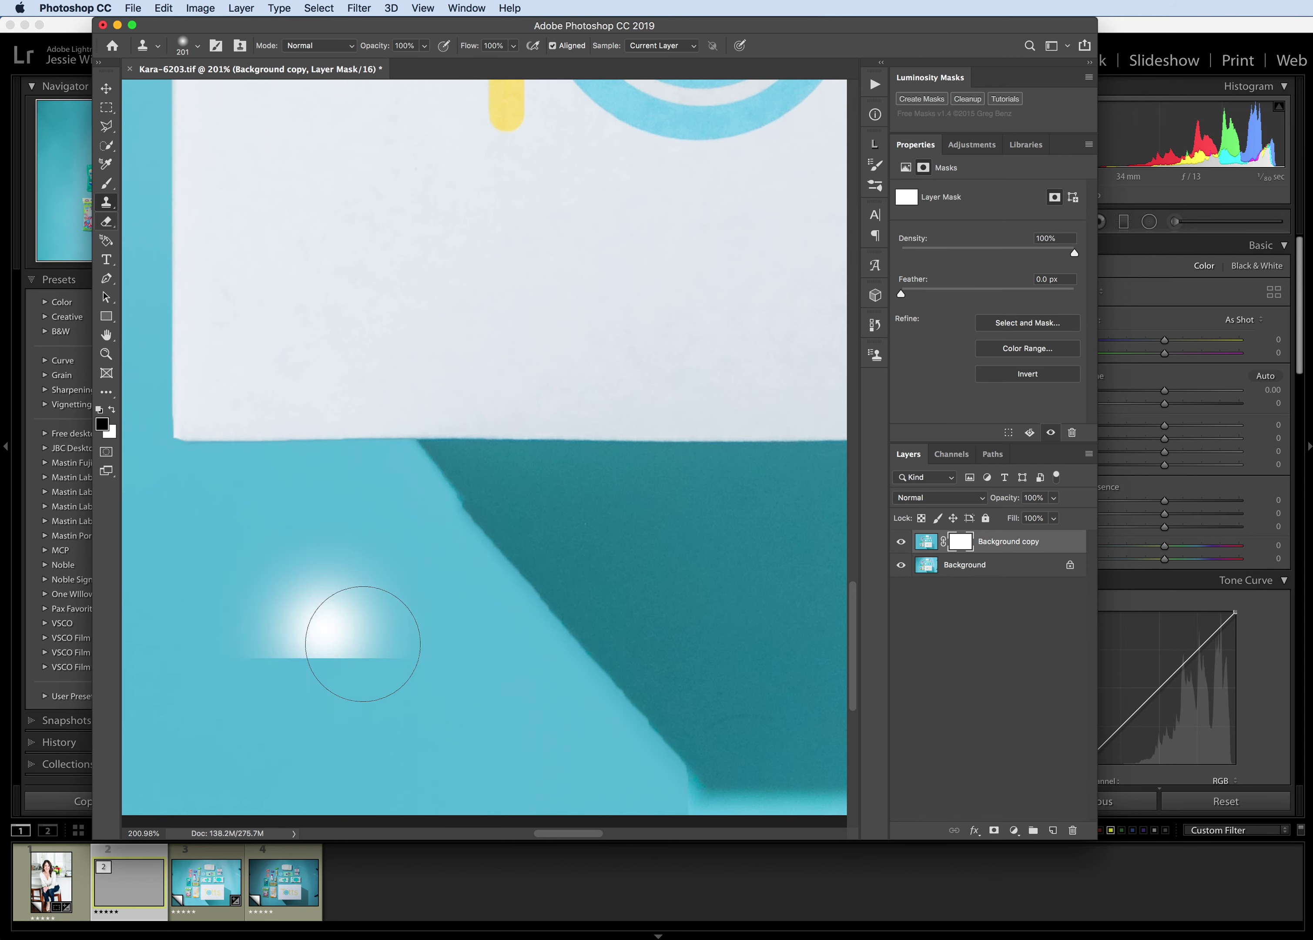
Switch to the Brush tool and set its size to 100 px.
left_click(103, 187)
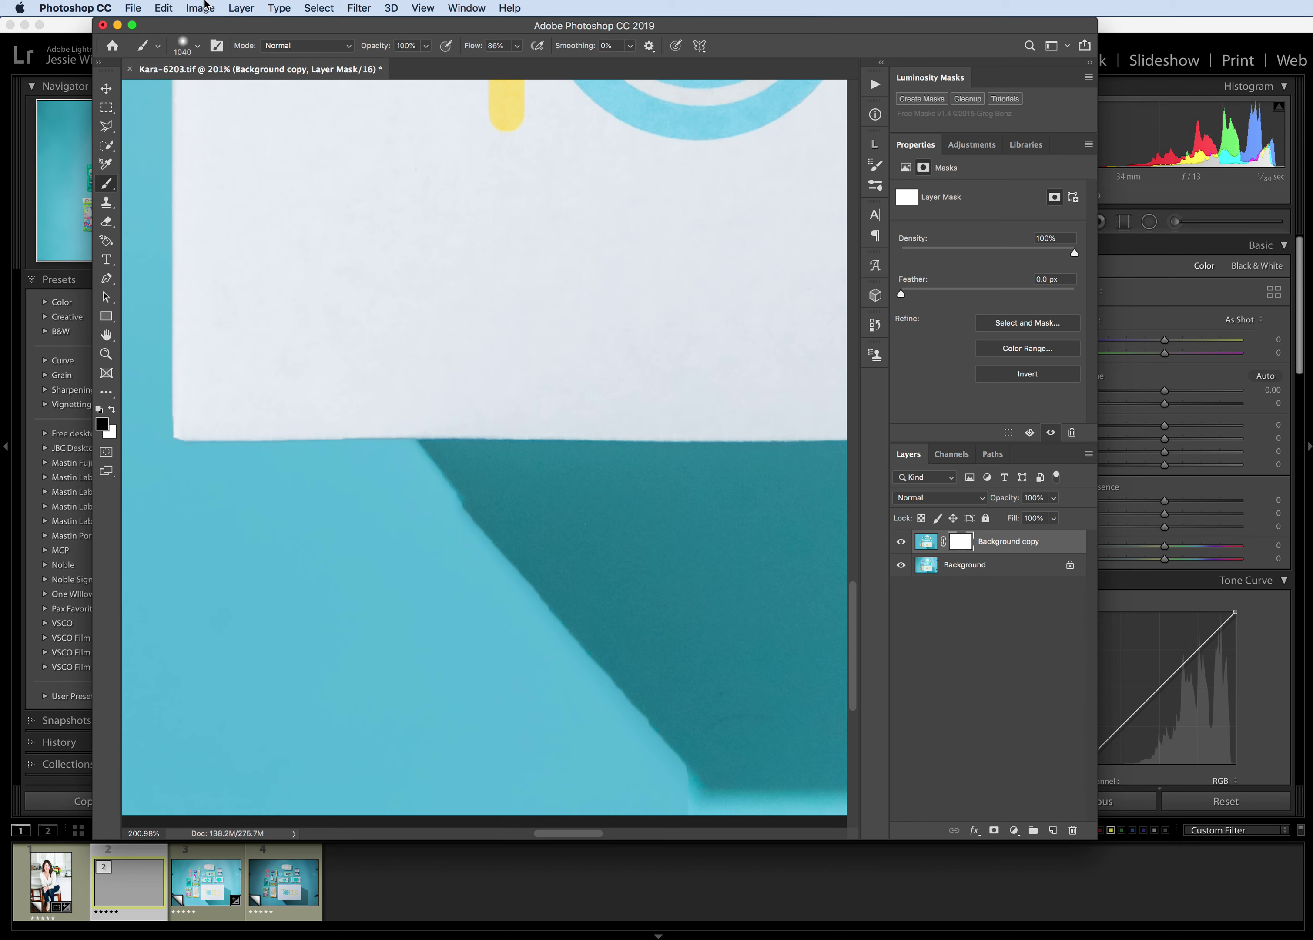
left_click(186, 44)
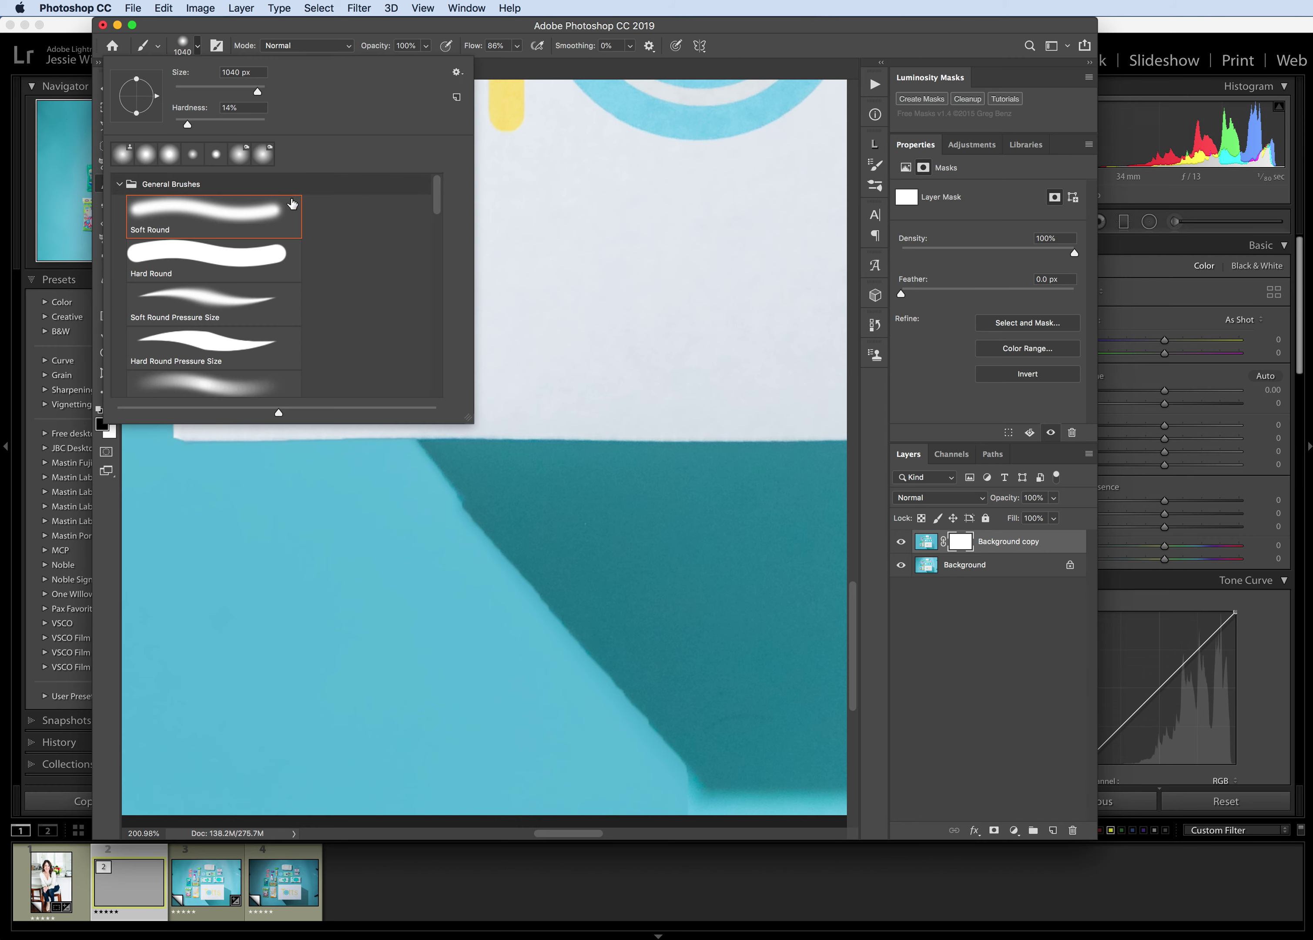
left_click(221, 89)
Try painting black on the layer mask along the shadow's rough diagonal edge below the Totts box.
mouse_move(432, 481)
left_mouse_down()
mouse_move(634, 676)
mouse_move(722, 789)
left_mouse_up()
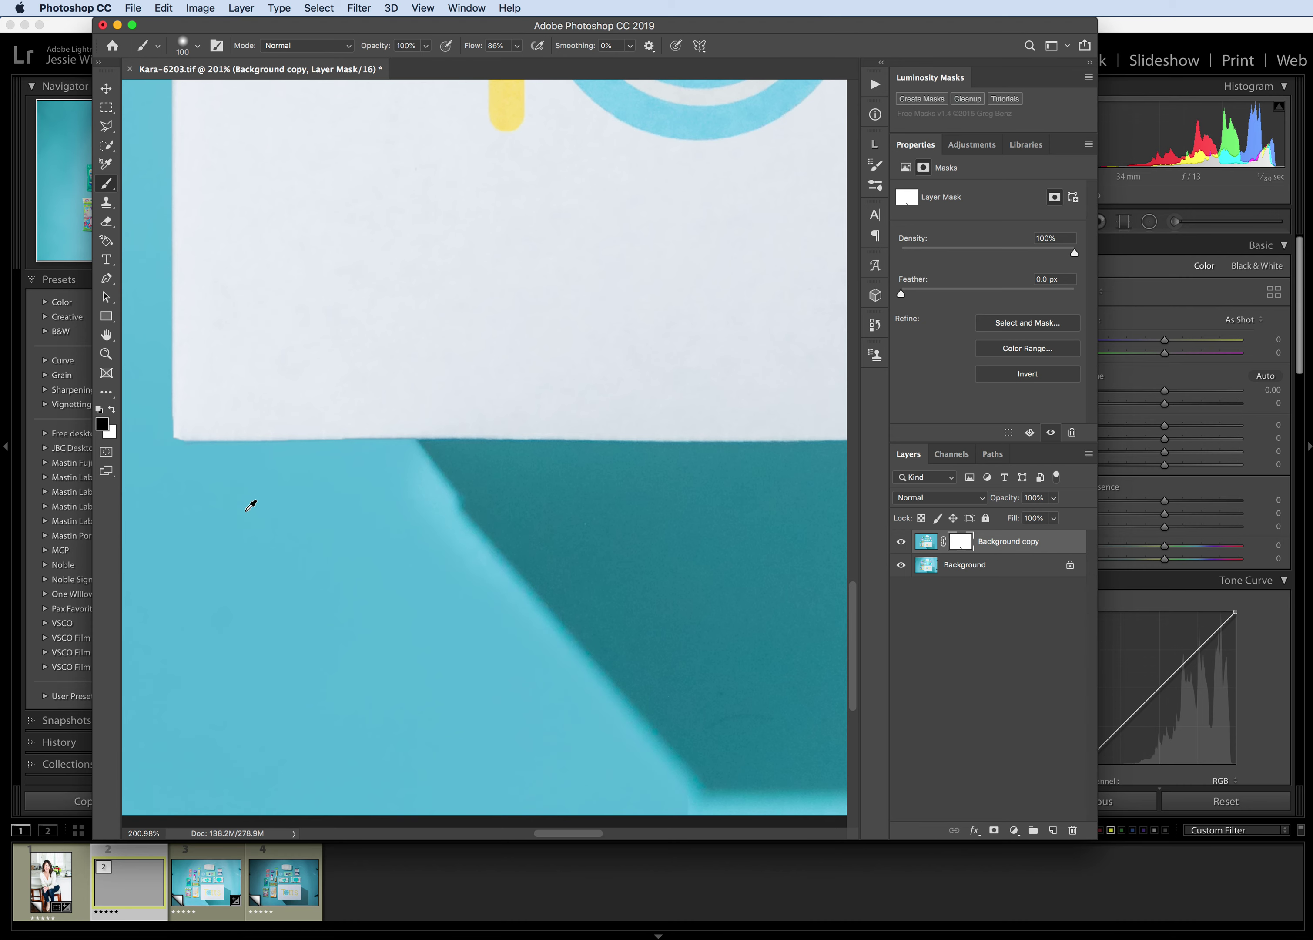
scroll(255, 492, "down", 5)
scroll(238, 463, "right", 3)
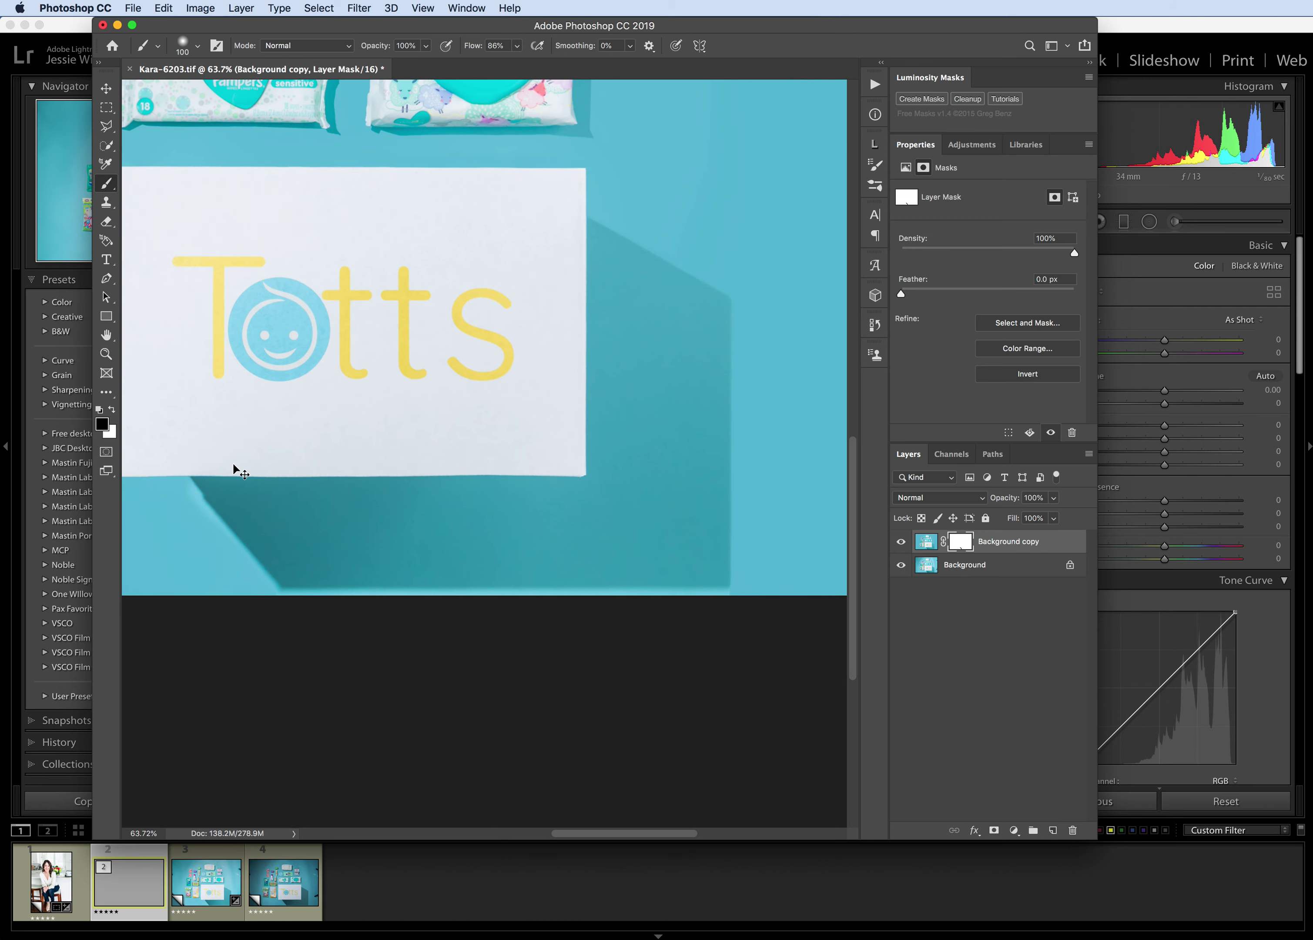
scroll(195, 576, "up", 5)
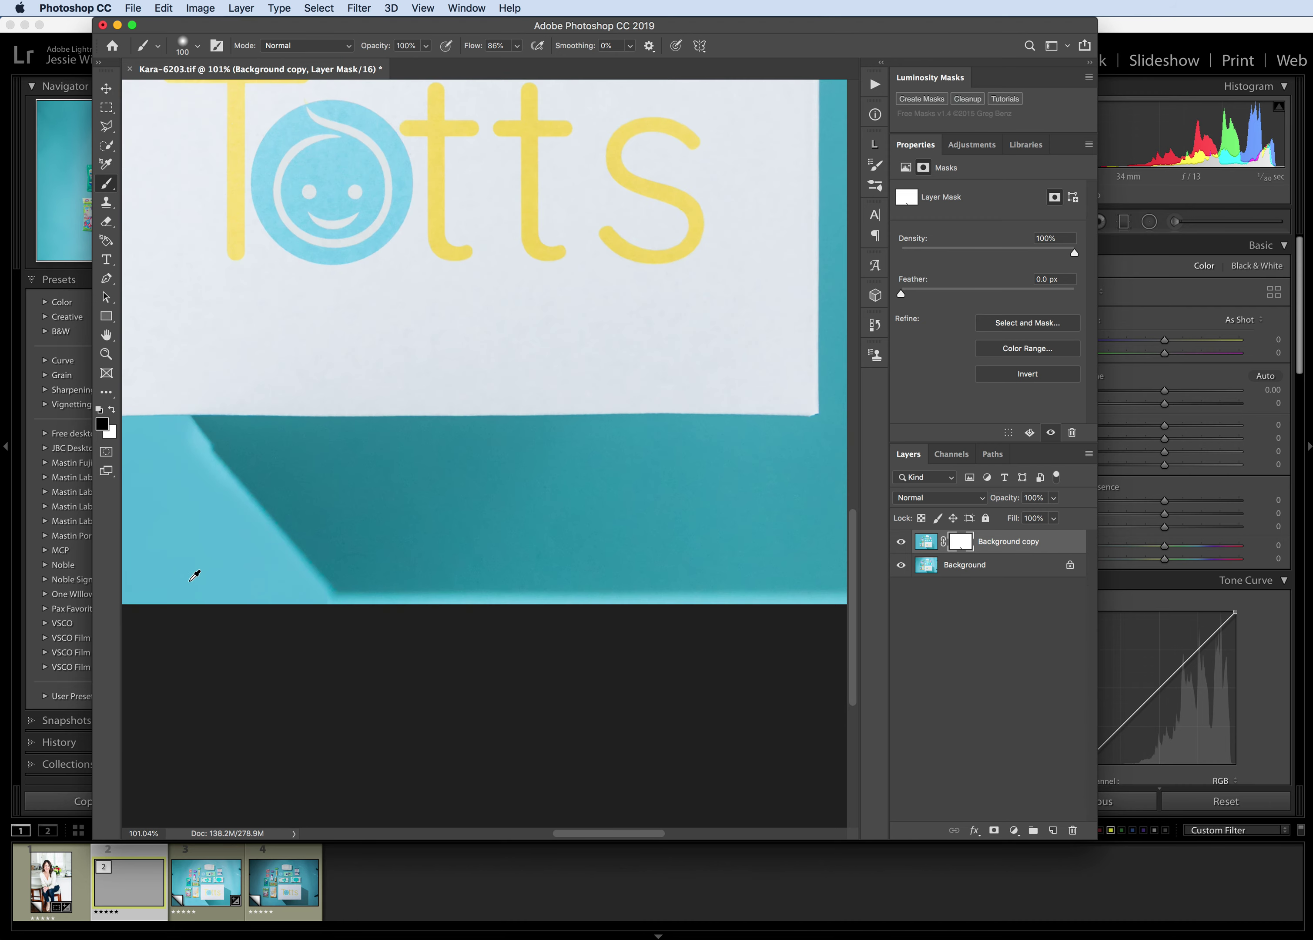
scroll(195, 587, "left", 2)
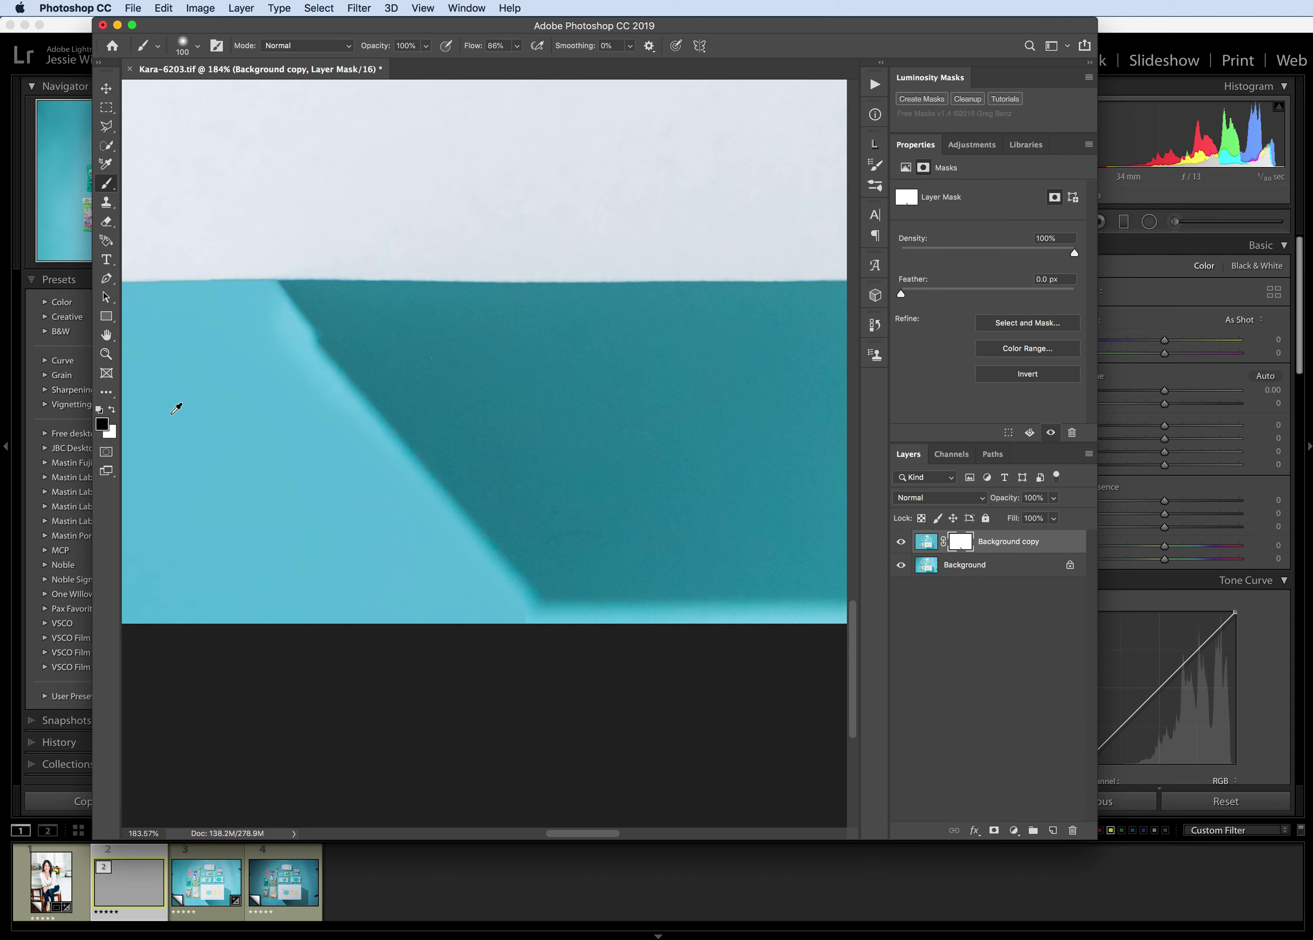
Target the Background copy image instead of its mask, try painting backdrop blue along the diagonal edge, and undo the edge strokes.
left_click(926, 541)
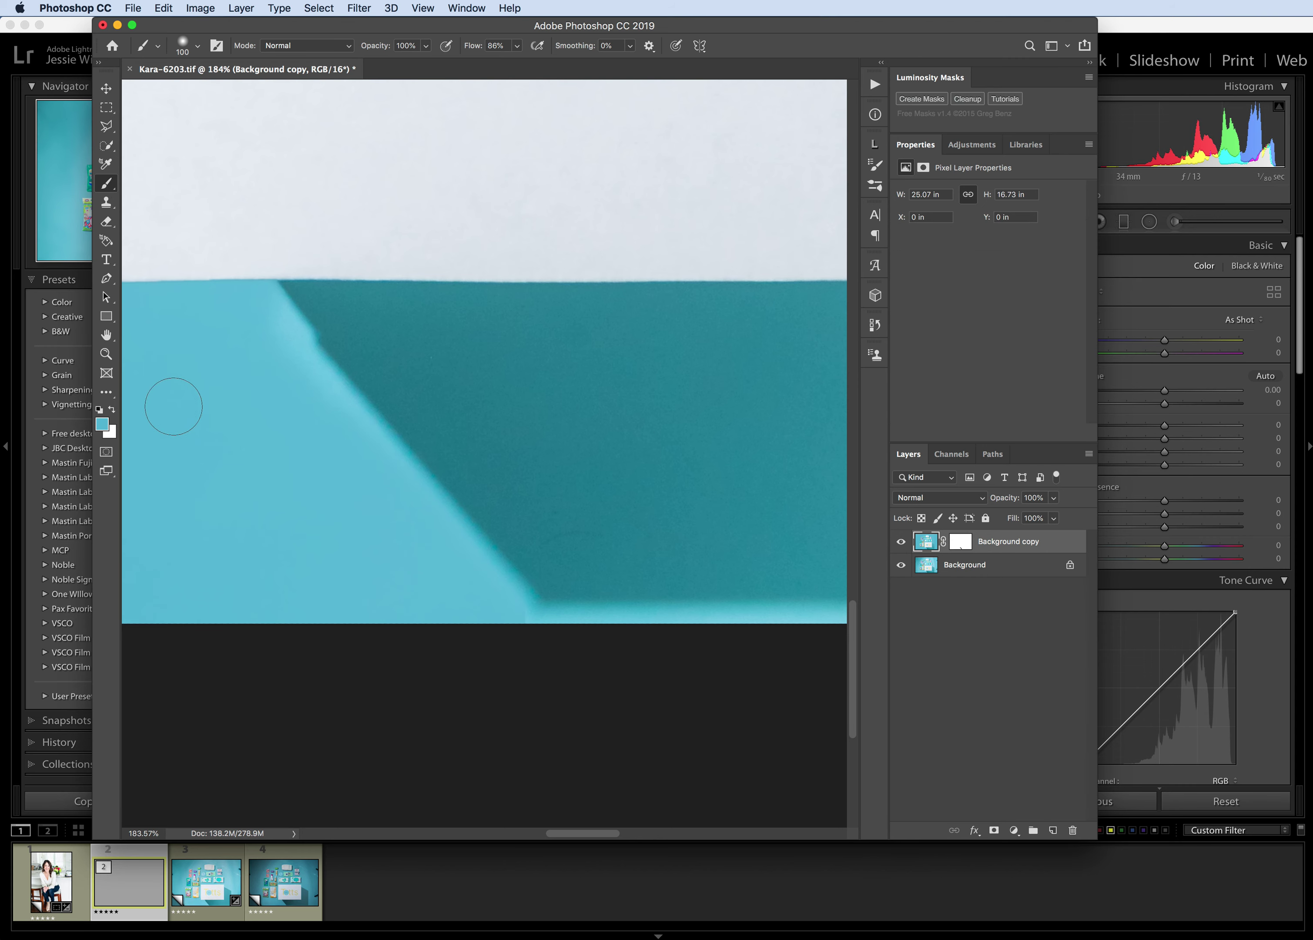
left_click_drag(255, 311, 414, 500)
key("super+z")
key("super+z")
key("super+z")
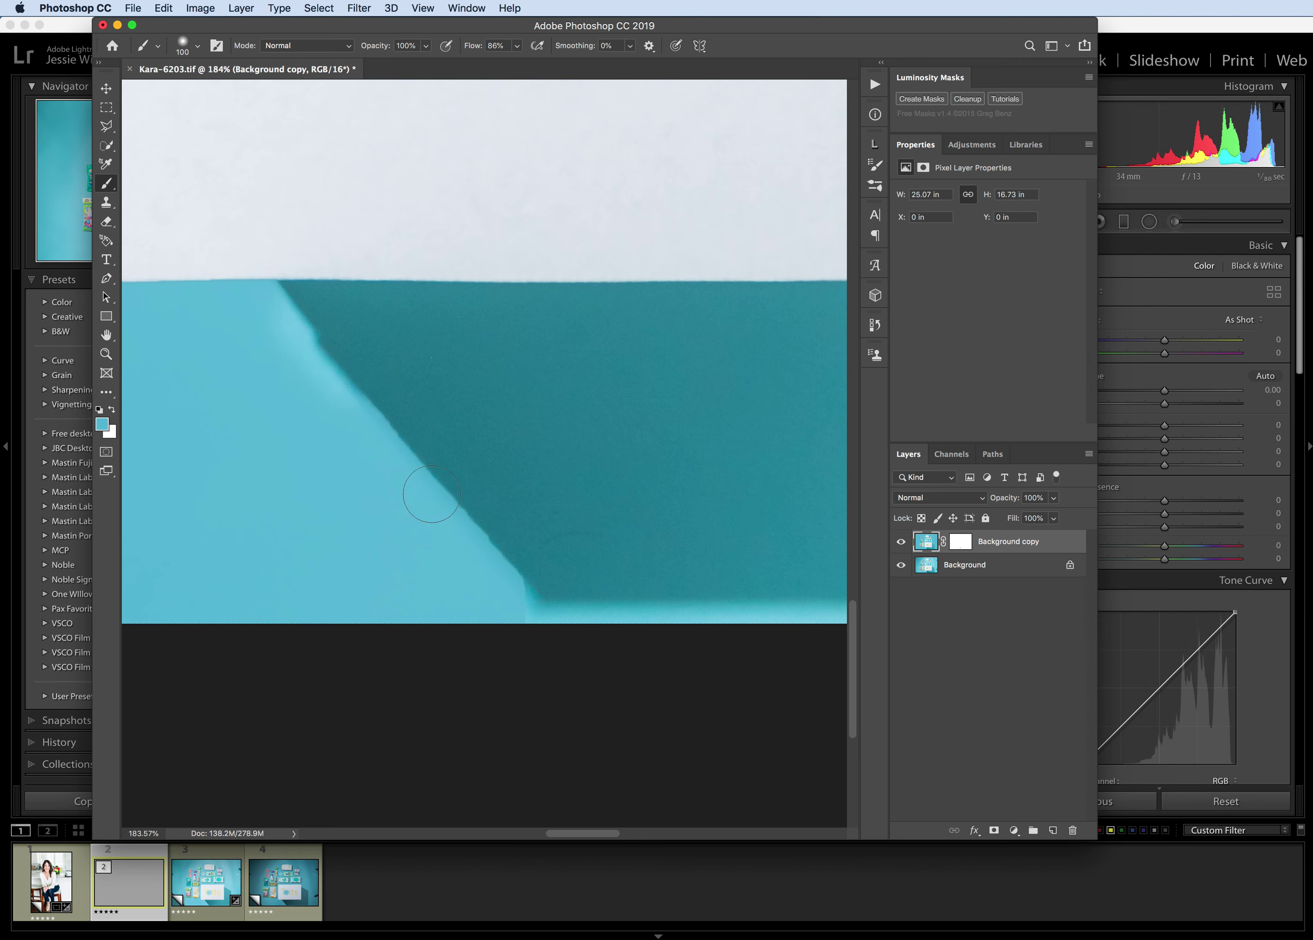
key("super+z")
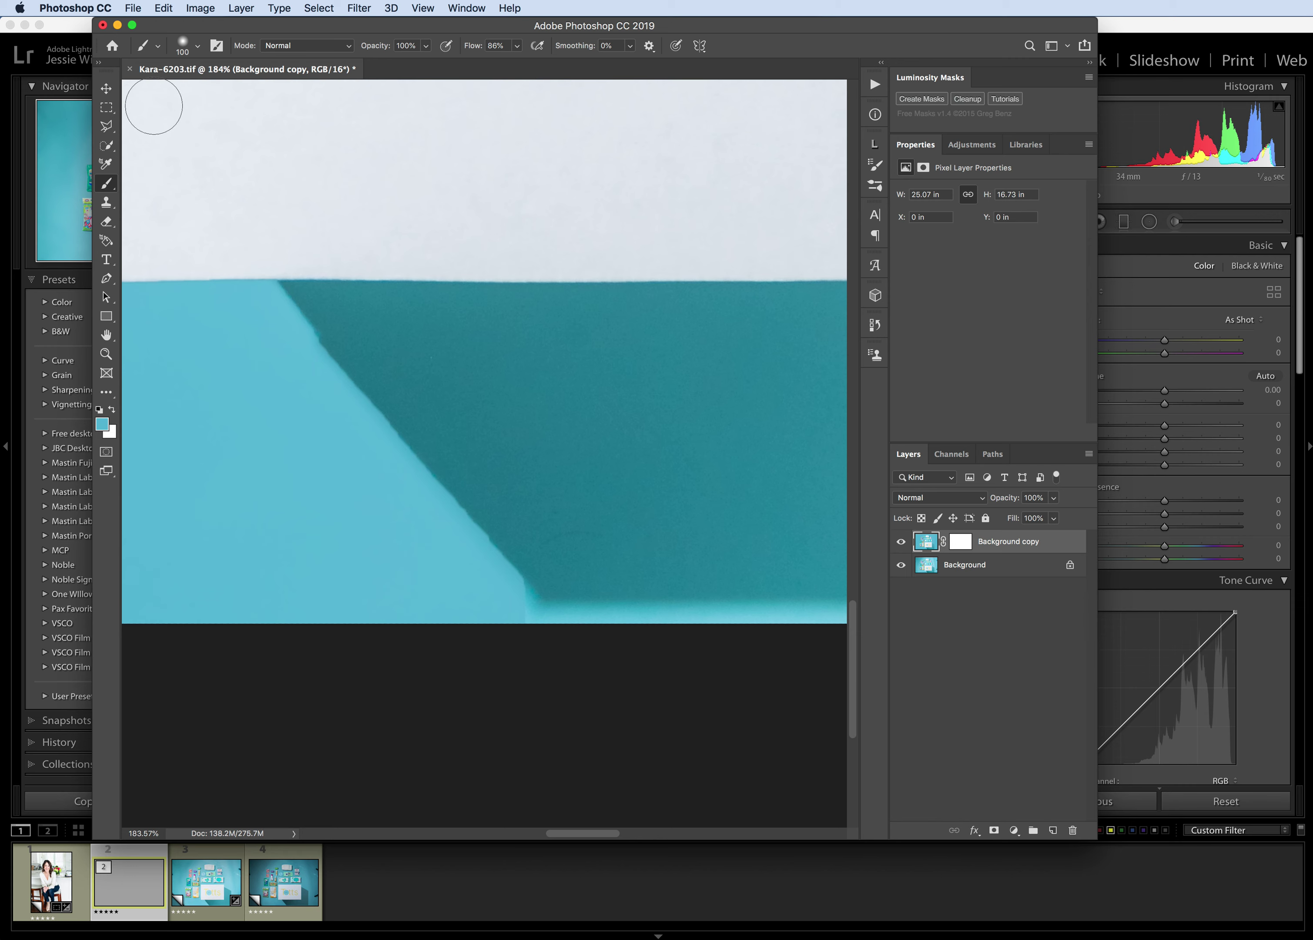
Quick-select the backdrop and shadow below the Totts box and paint backdrop blue along the shadow's diagonal edge to straighten and soften it.
left_click(107, 146)
mouse_move(268, 285)
left_mouse_down()
mouse_move(278, 301)
mouse_move(548, 386)
mouse_move(476, 538)
mouse_move(246, 508)
mouse_move(108, 473)
mouse_move(217, 339)
left_mouse_up()
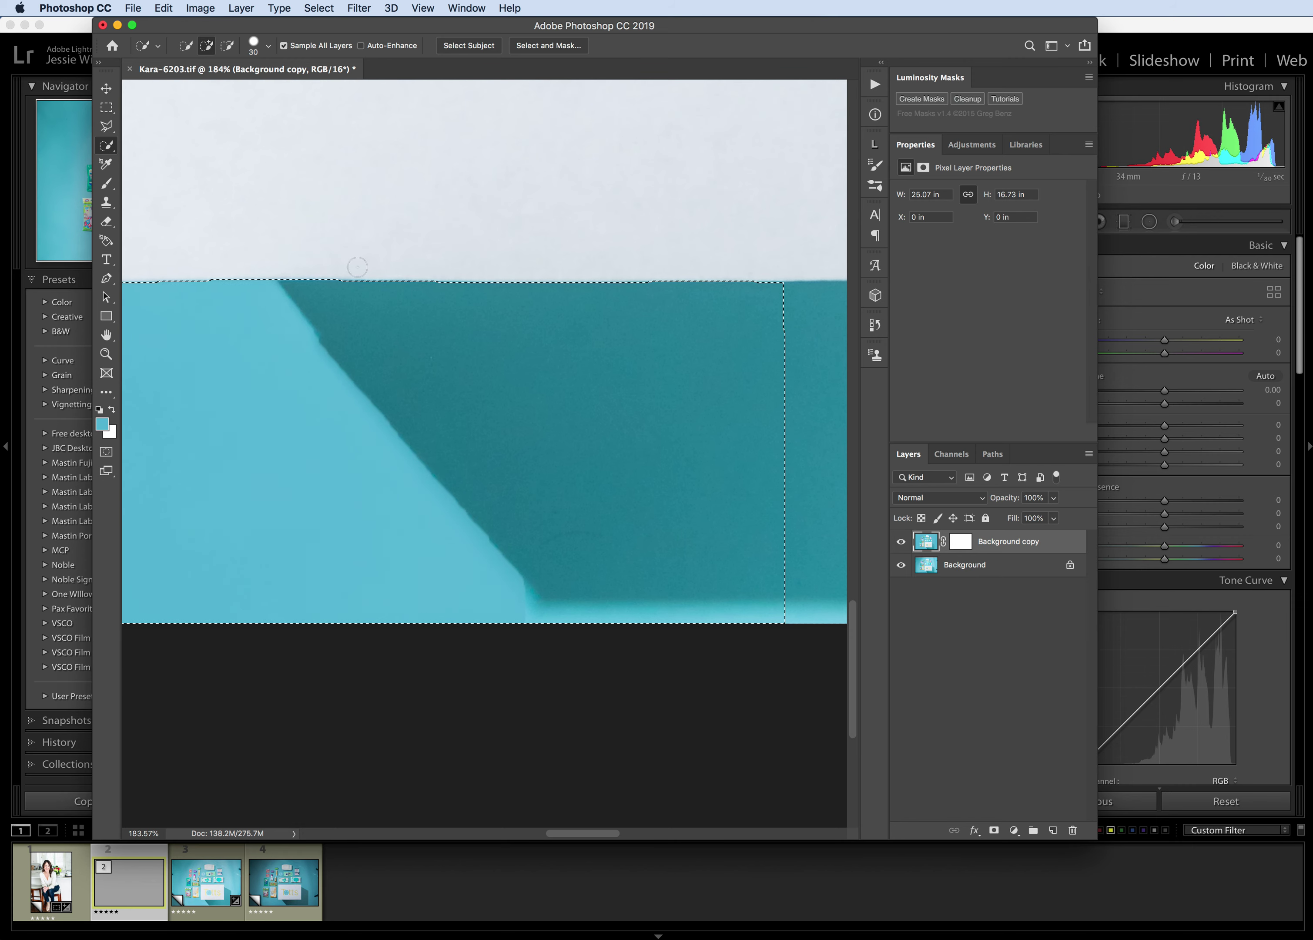
left_click(112, 183)
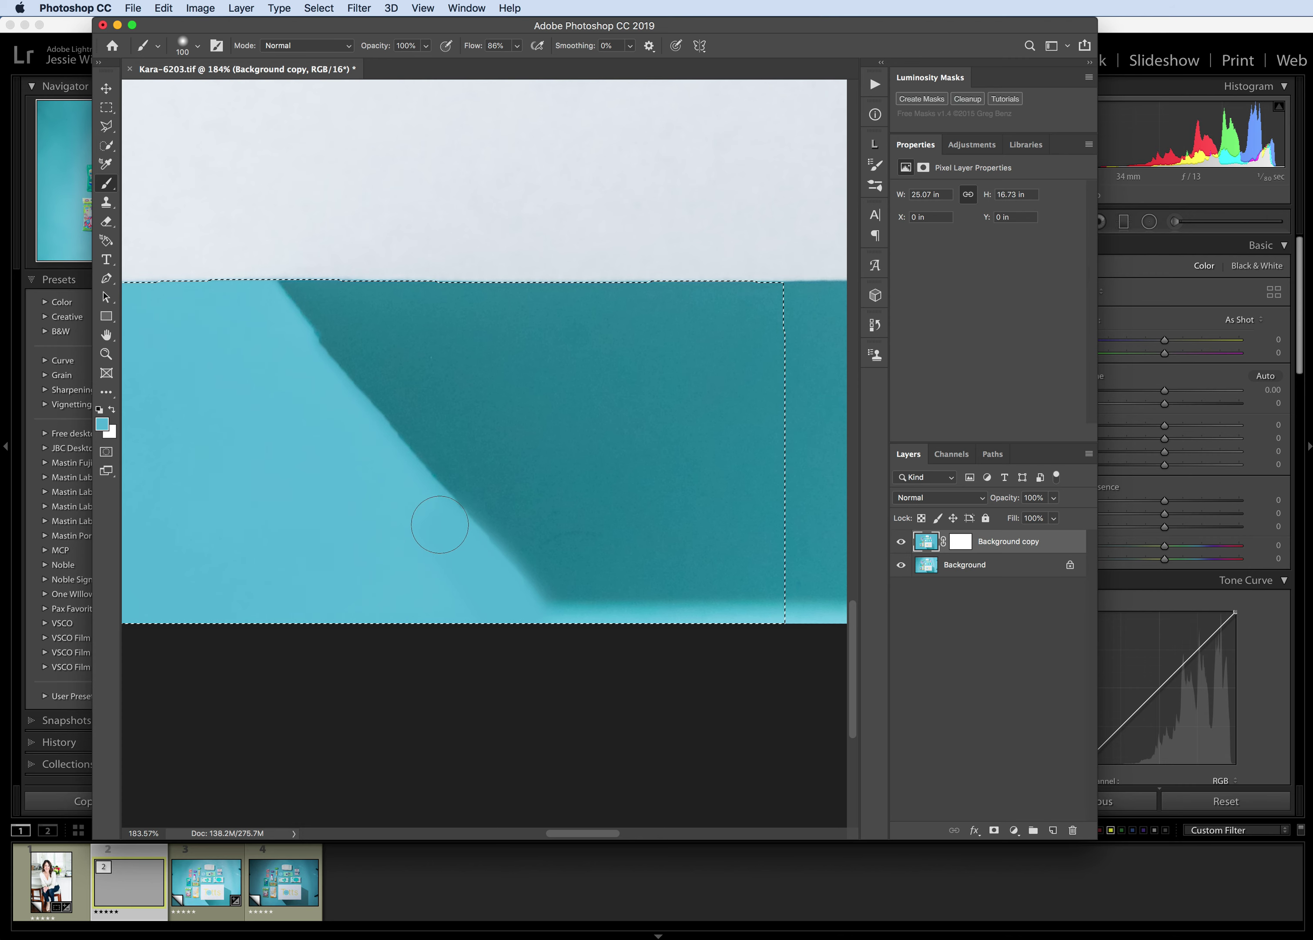
mouse_move(513, 607)
left_mouse_down()
mouse_move(365, 429)
mouse_move(499, 579)
left_mouse_up()
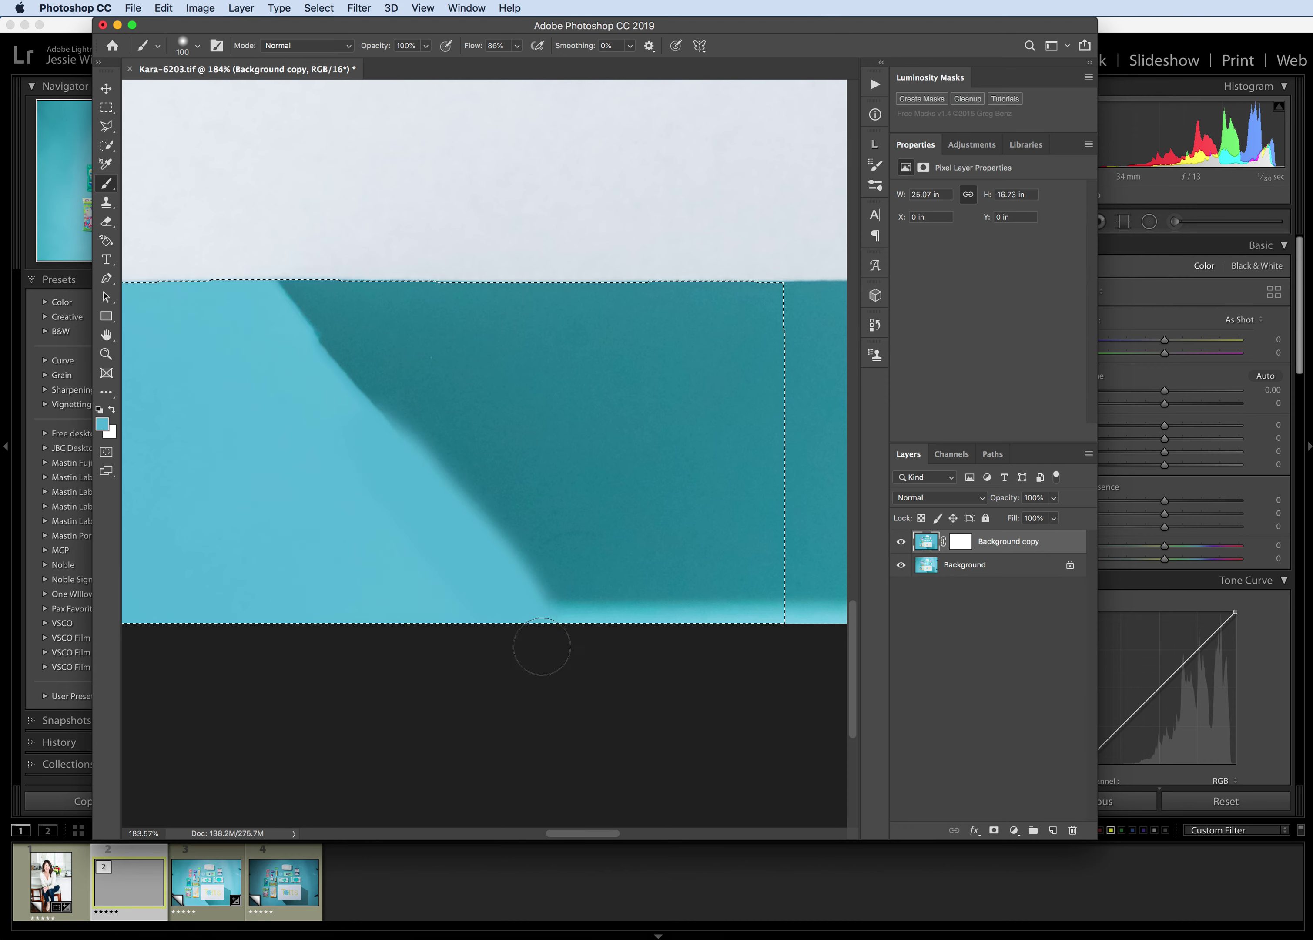
mouse_move(311, 375)
left_mouse_down()
mouse_move(408, 476)
mouse_move(321, 371)
left_mouse_up()
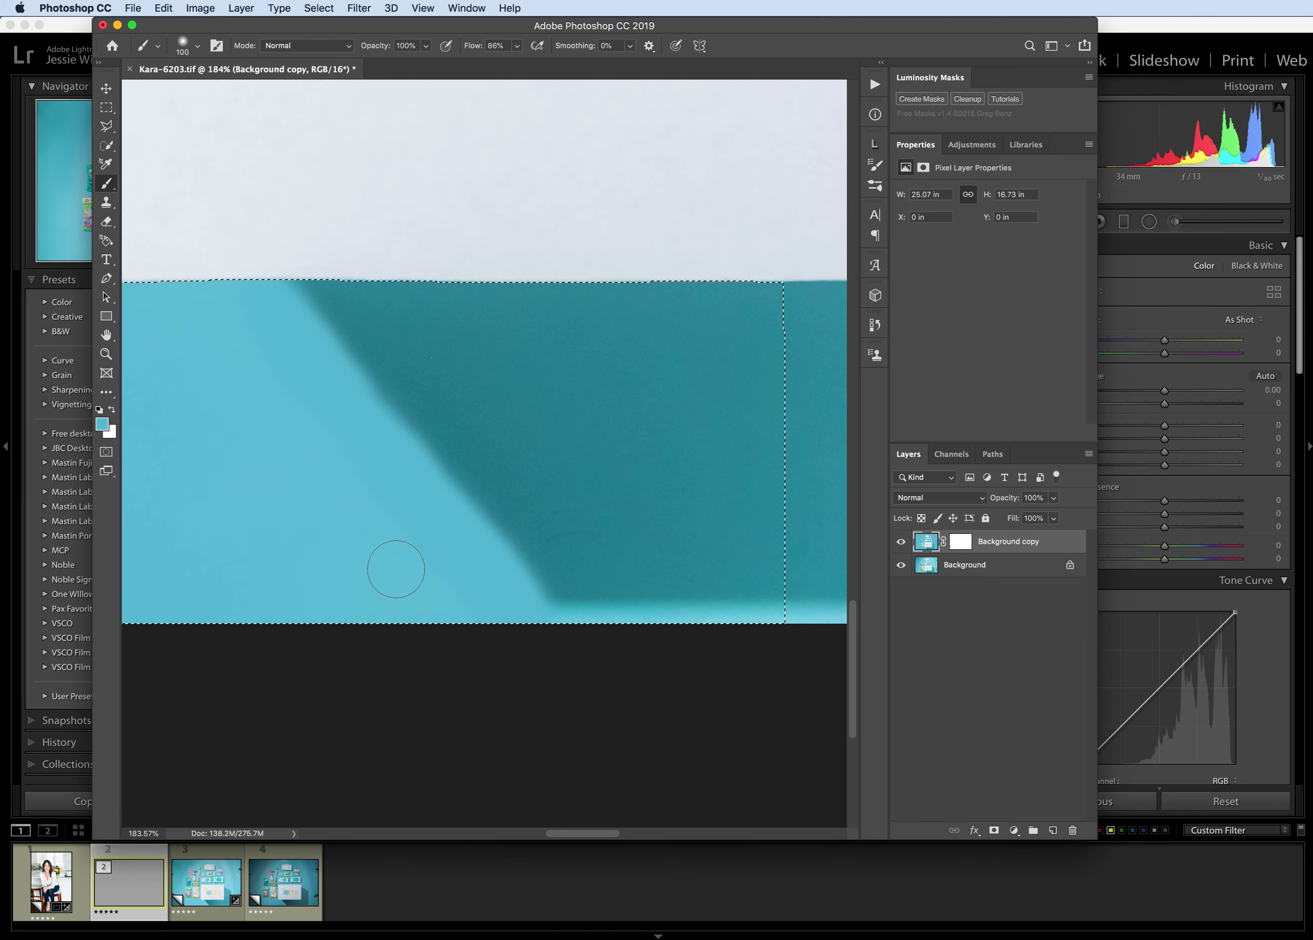
scroll(376, 458, "down", 5)
scroll(375, 459, "down", 1)
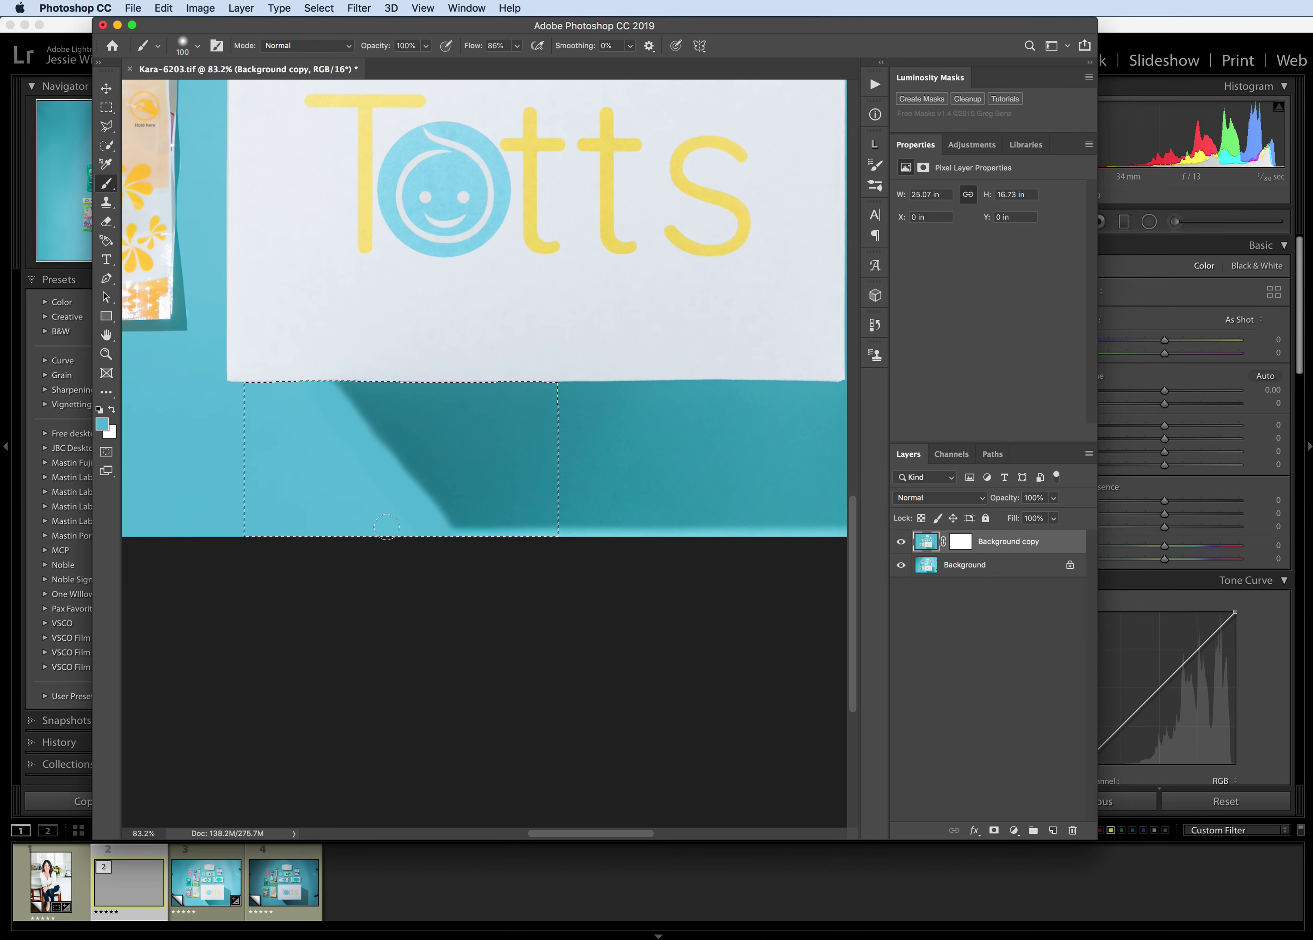
scroll(449, 539, "up", 4)
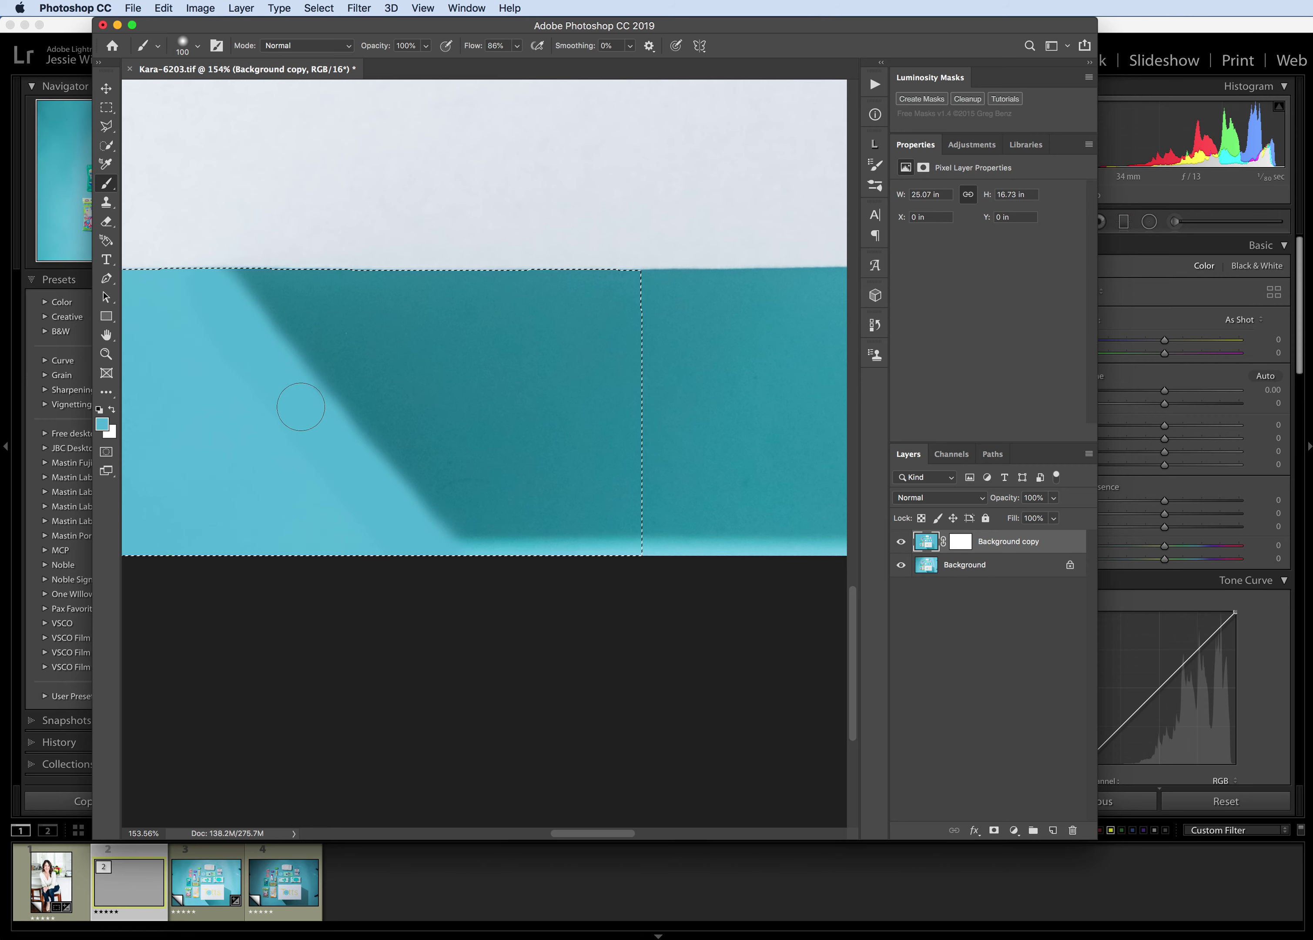
Set the brush size to 162 px and clear the selection below the Totts box.
scroll(347, 446, "down", 5)
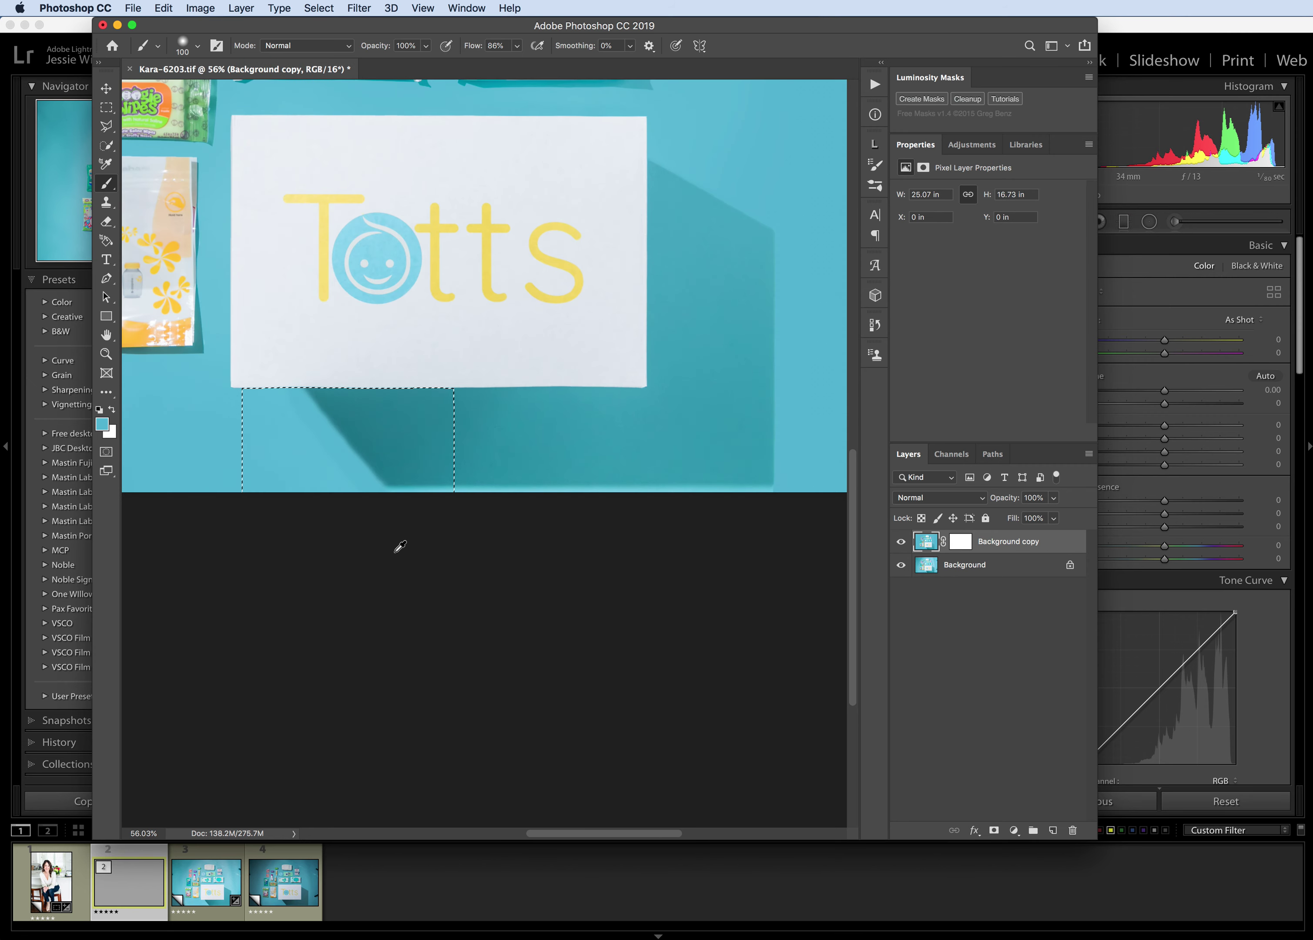
left_click(197, 45)
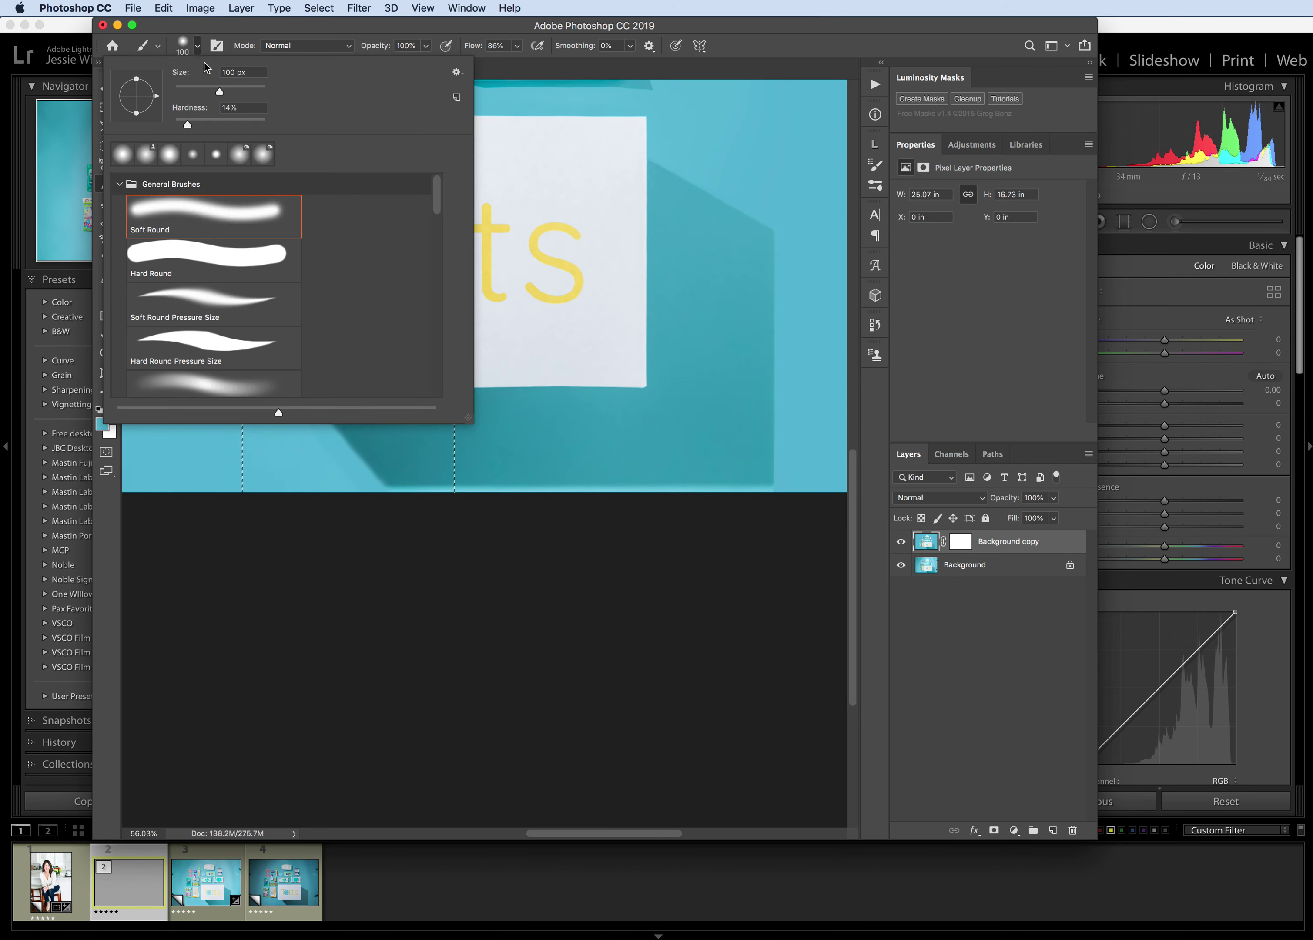
left_click(234, 90)
left_click(249, 32)
scroll(256, 409, "up", 3)
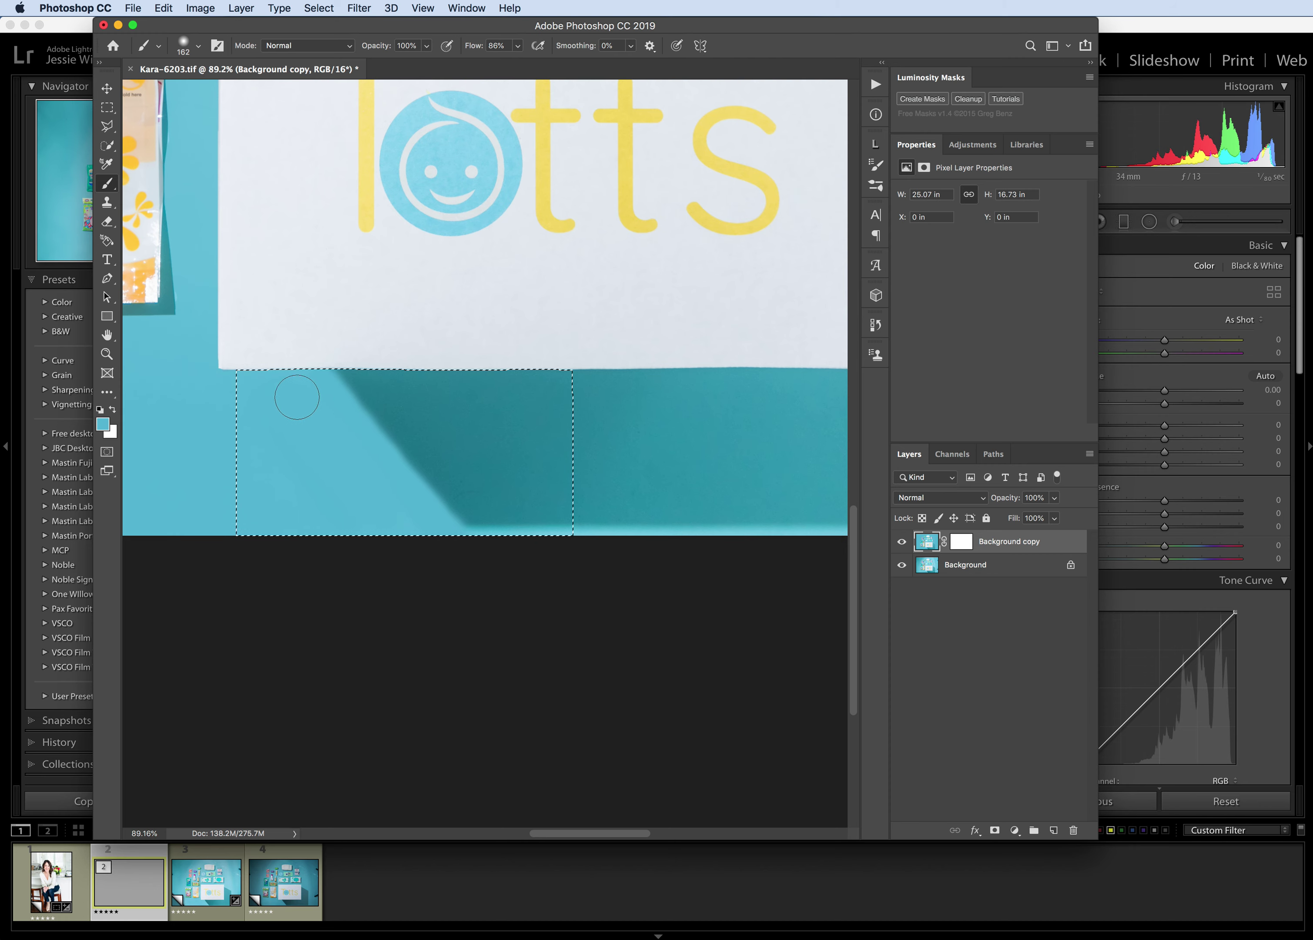
scroll(334, 472, "down", 1)
key("super+d")
scroll(334, 475, "down", 5)
scroll(424, 522, "up", 3)
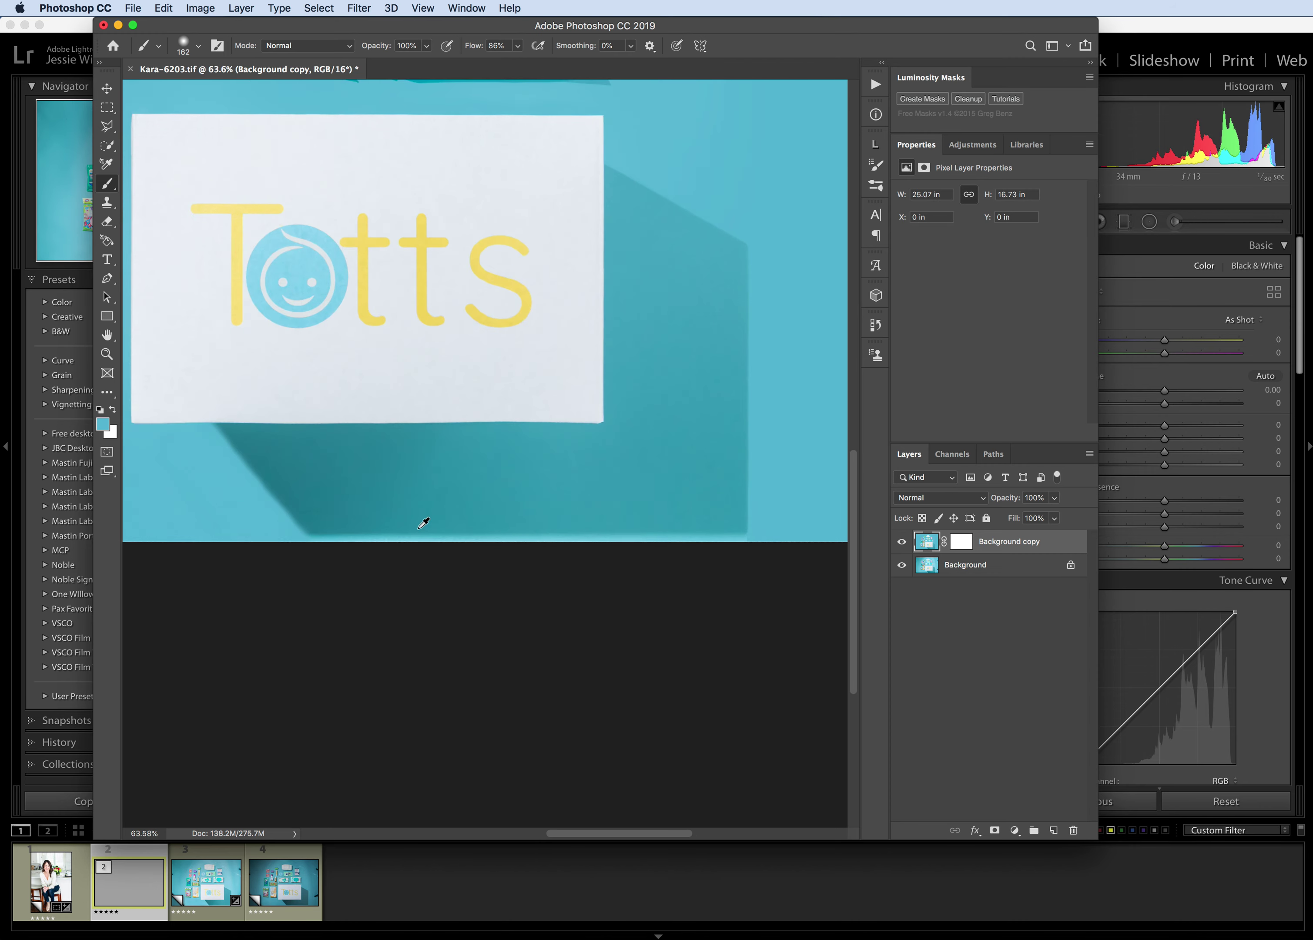
Clone the shadow's soft vertical edge inward with the Clone Stamp to narrow the shadow beside the Totts box.
left_click(107, 206)
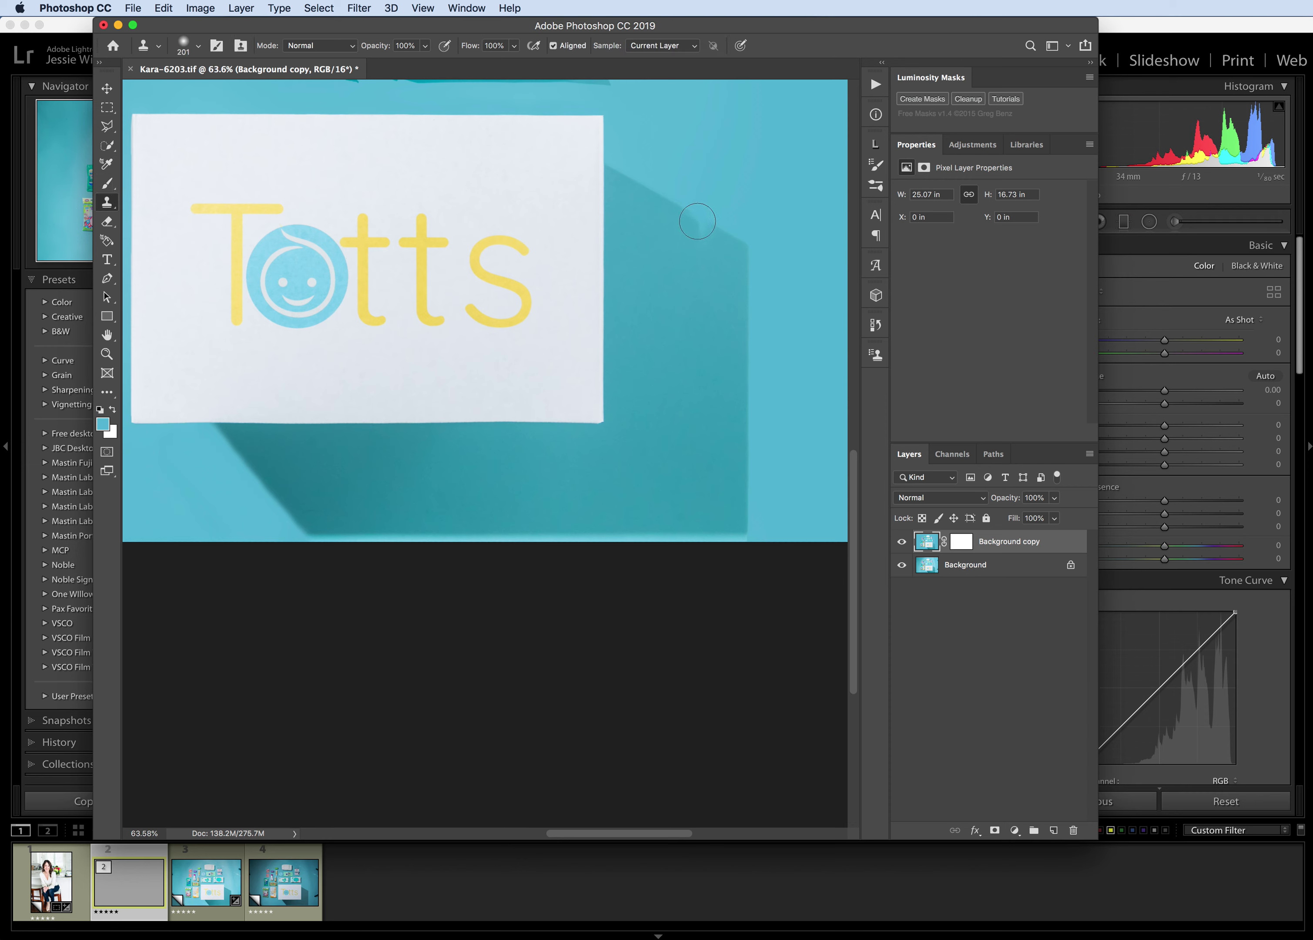
mouse_move(693, 214)
left_mouse_down()
mouse_move(703, 351)
mouse_move(686, 458)
mouse_move(739, 526)
left_mouse_up()
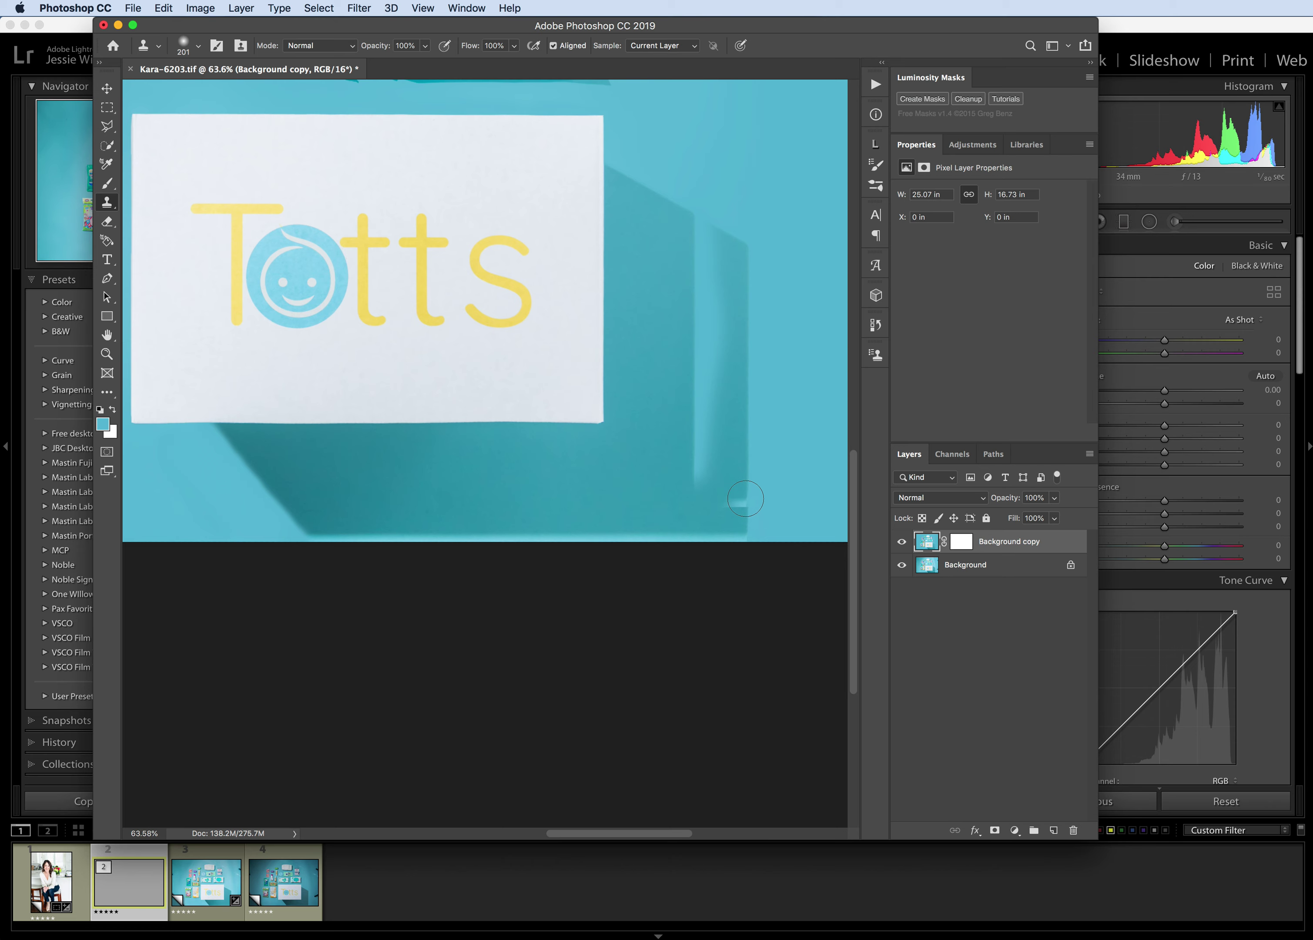
Try cloning the shadow's lower and diagonal edges inward below the Totts box, and undo those strokes.
mouse_move(746, 500)
left_mouse_down()
mouse_move(385, 504)
mouse_move(305, 525)
mouse_move(303, 505)
left_mouse_up()
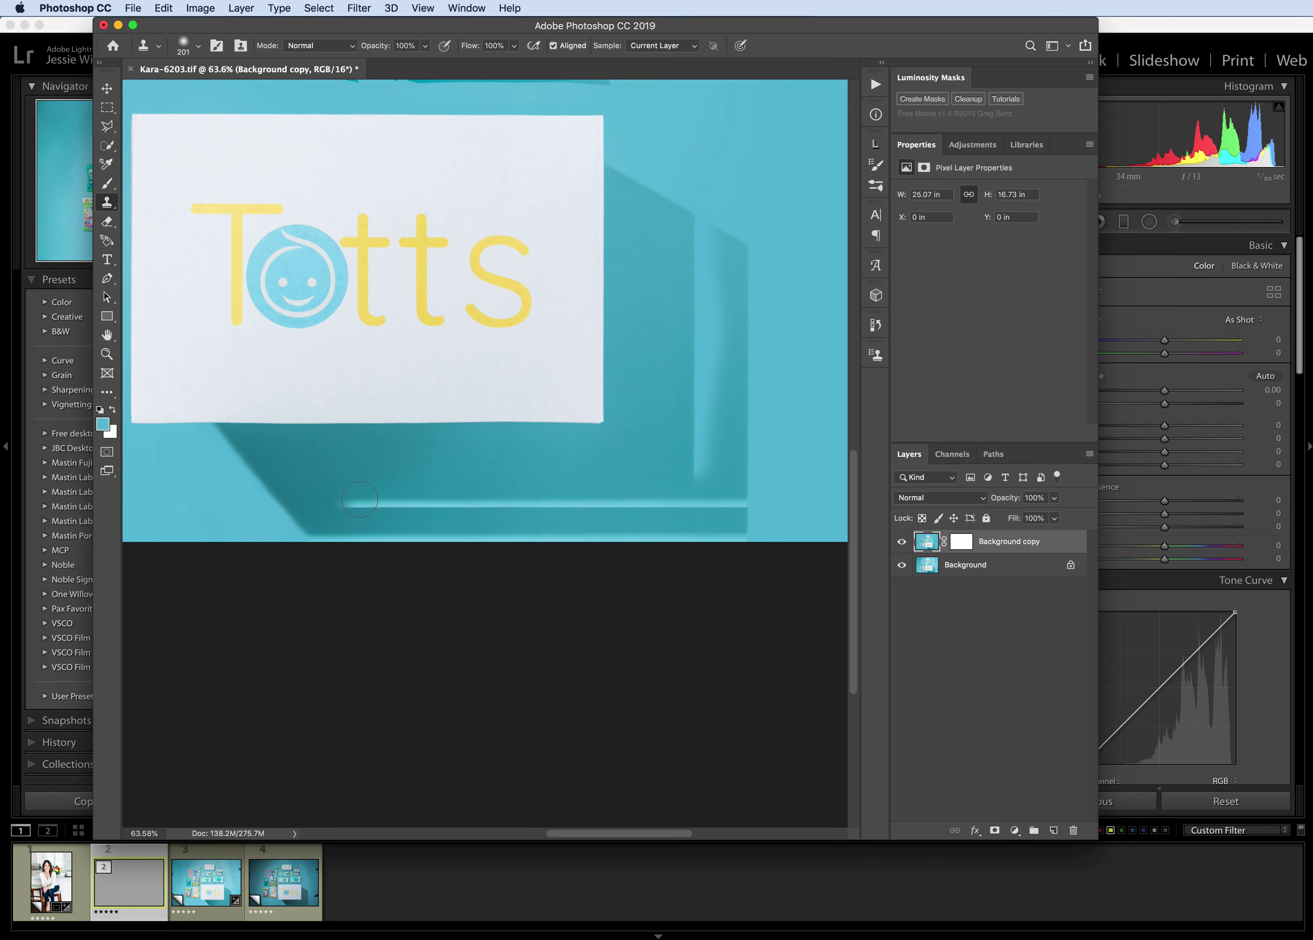
mouse_move(359, 499)
left_mouse_down()
mouse_move(291, 497)
mouse_move(215, 432)
left_mouse_up()
key("super+z")
key("super+z")
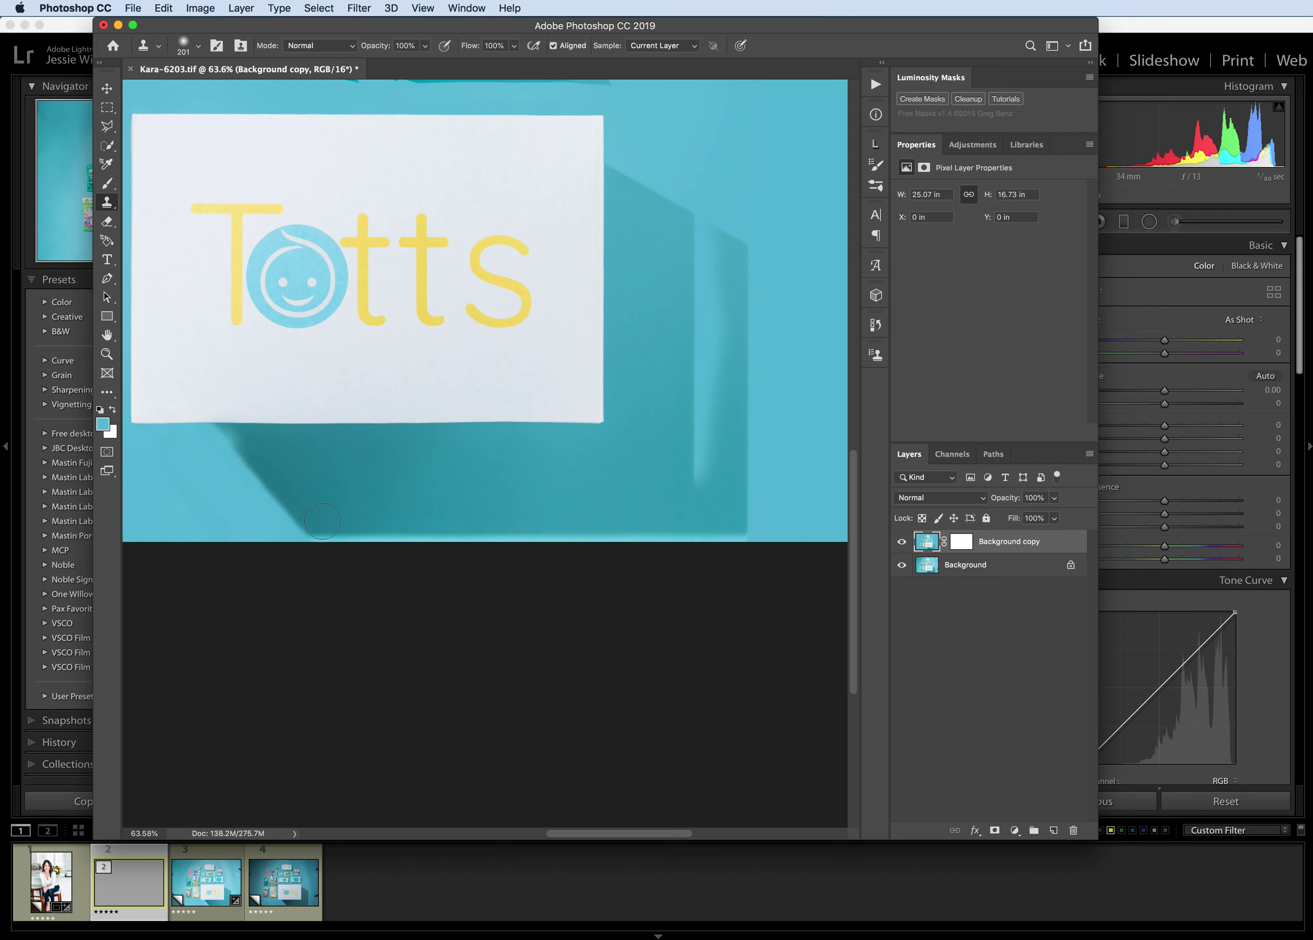
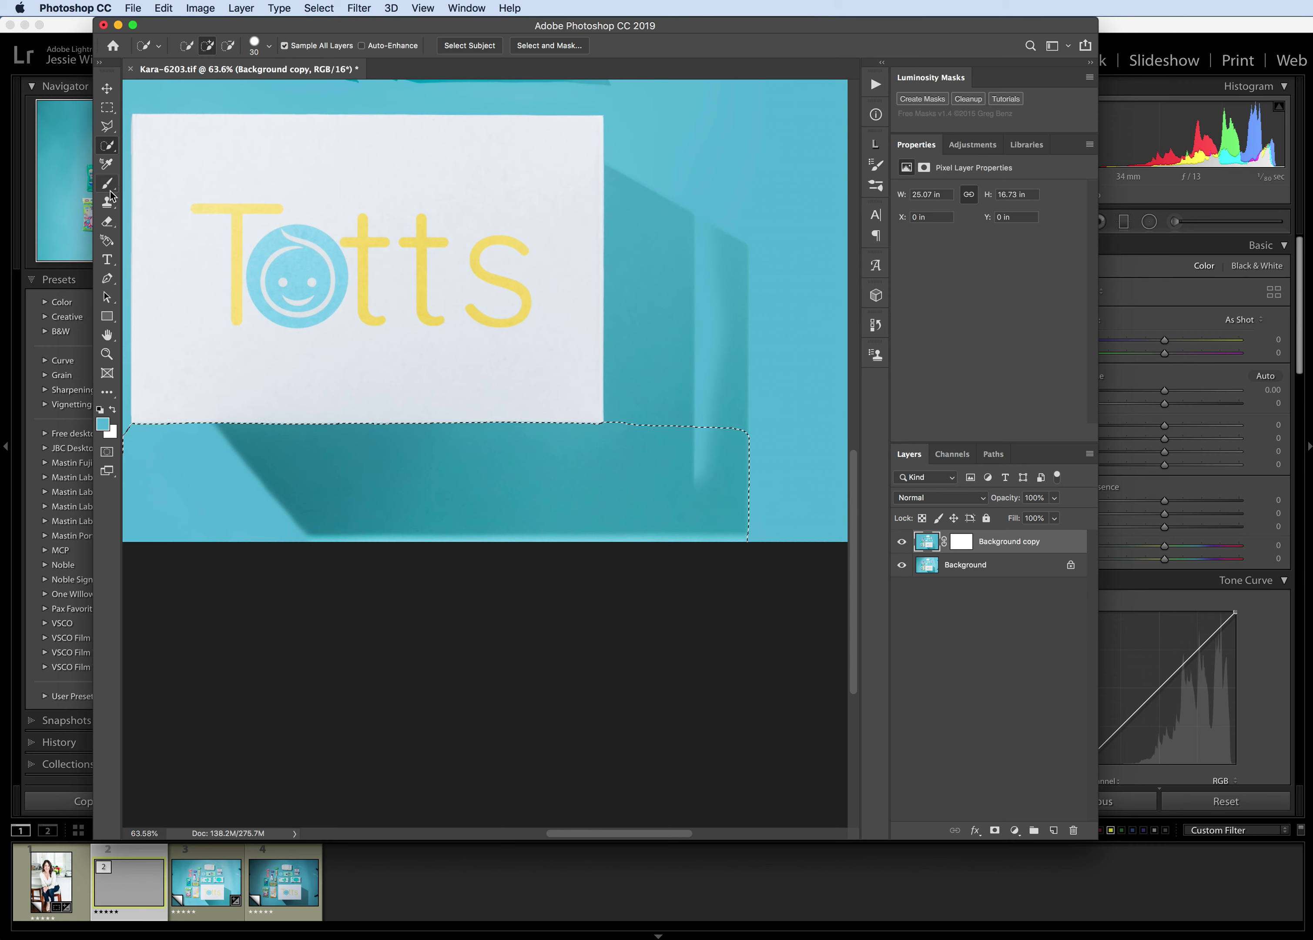
Extend the quick selection below the Totts box across the backdrop and clone the shadow's lower and diagonal edges inward, clearing the selection when done.
left_click(746, 528, "alt")
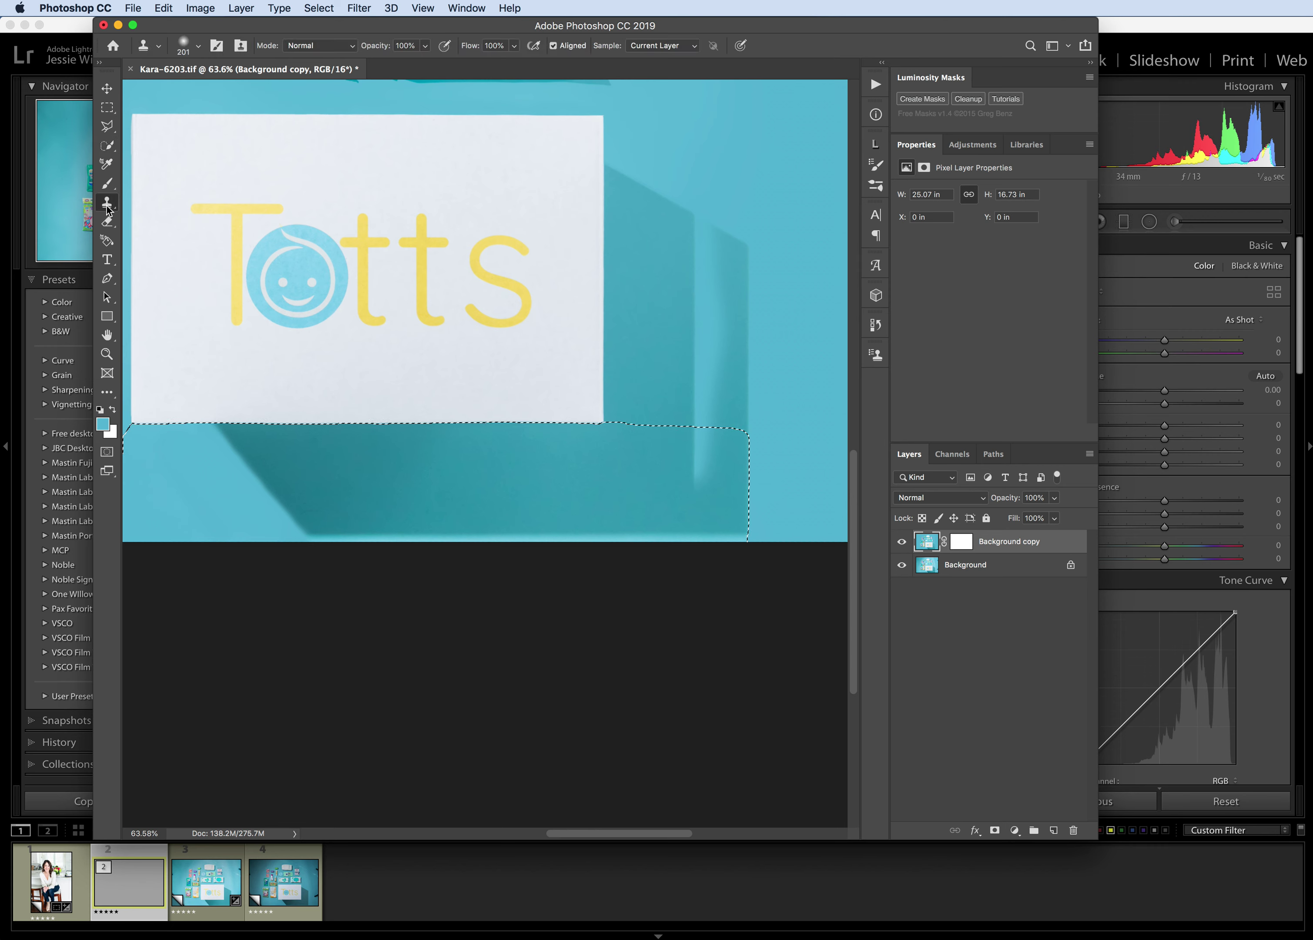
left_click(108, 146)
mouse_move(748, 498)
left_mouse_down()
mouse_move(824, 522)
mouse_move(767, 504)
mouse_move(746, 466)
mouse_move(763, 428)
left_mouse_up()
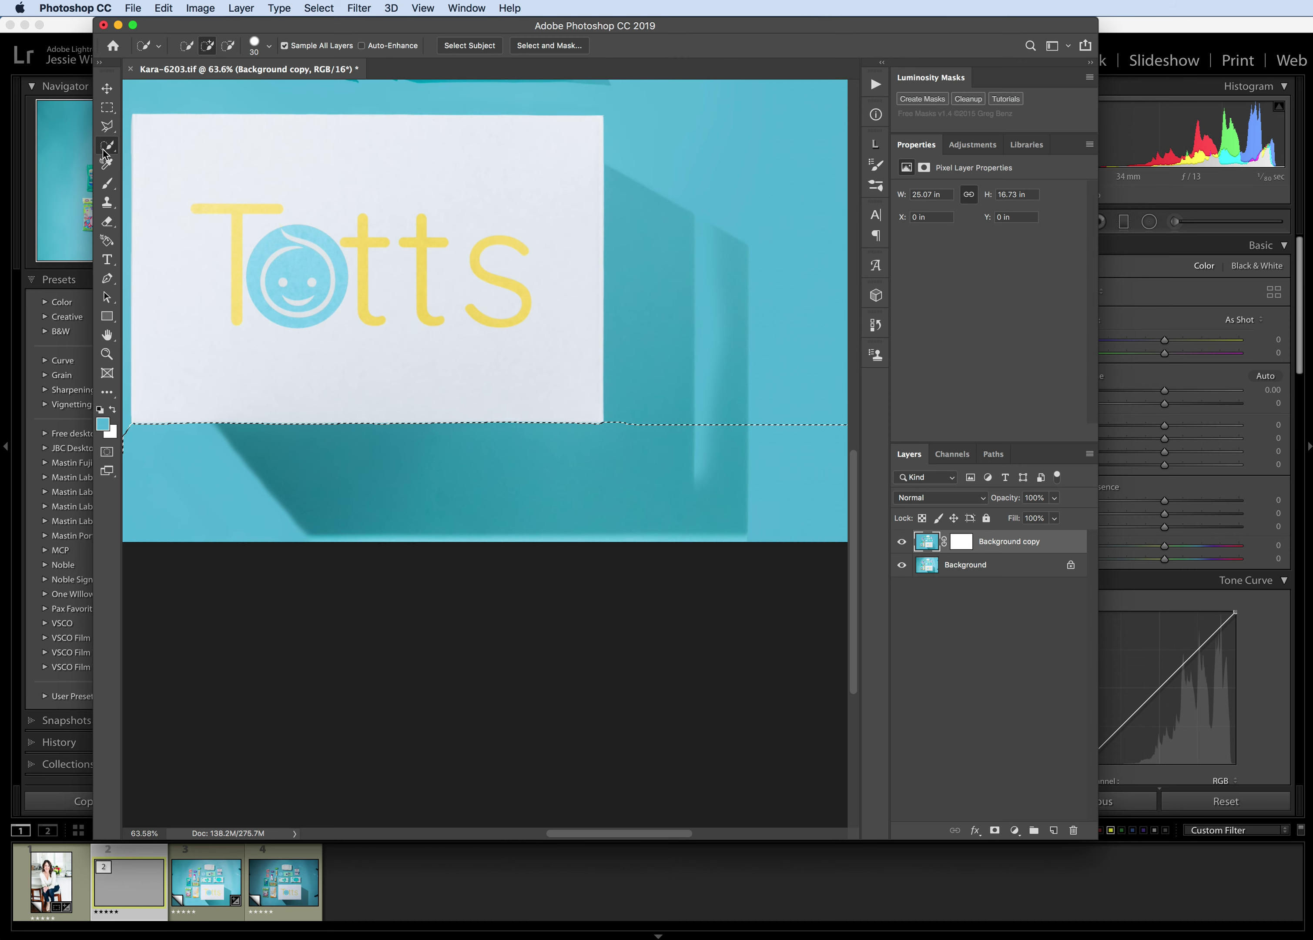
left_click(107, 202)
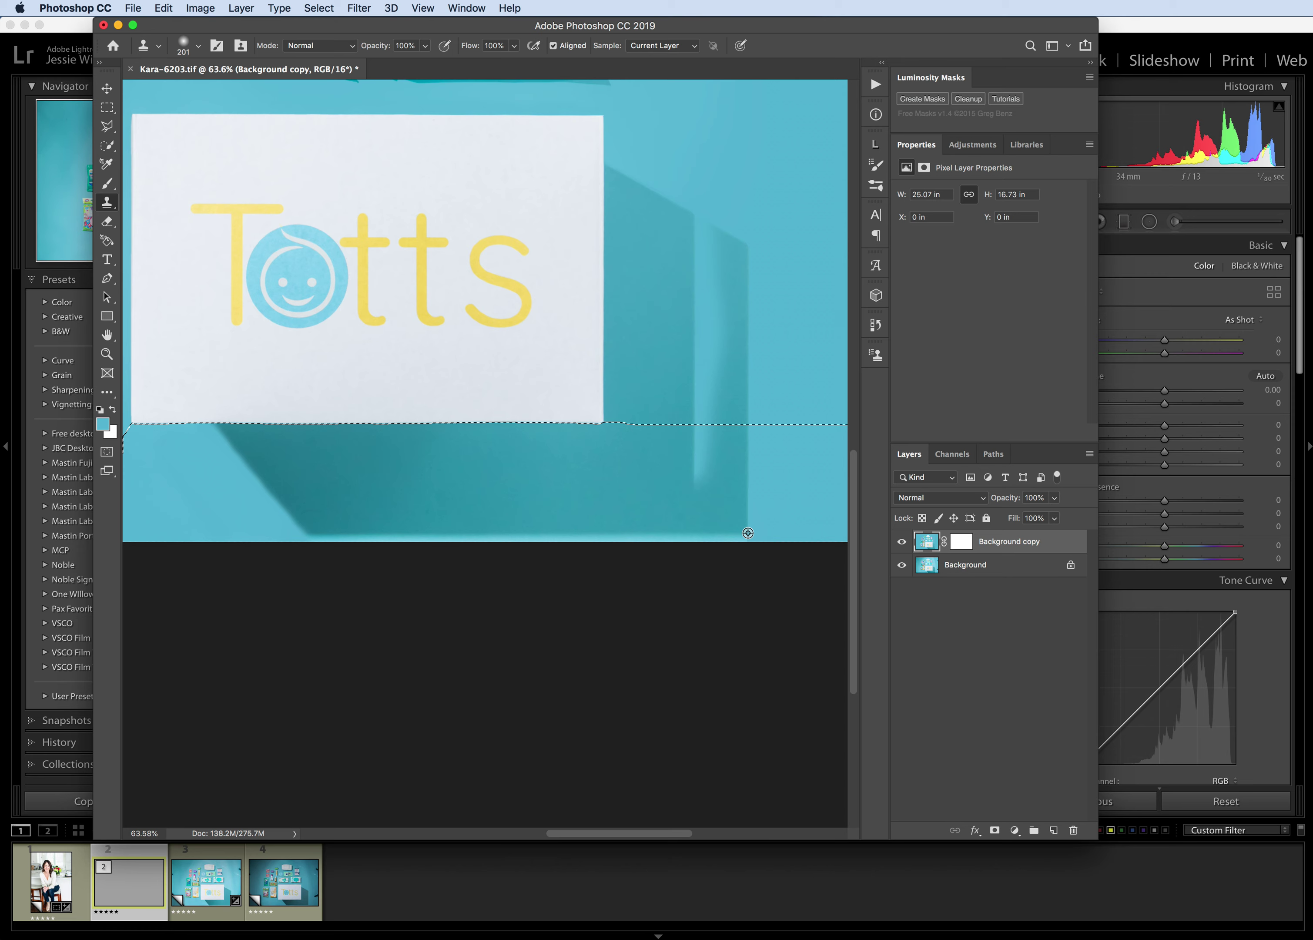
mouse_move(689, 500)
left_mouse_down()
mouse_move(690, 487)
mouse_move(320, 500)
mouse_move(305, 536)
mouse_move(298, 483)
mouse_move(255, 469)
mouse_move(223, 433)
mouse_move(274, 495)
left_mouse_up()
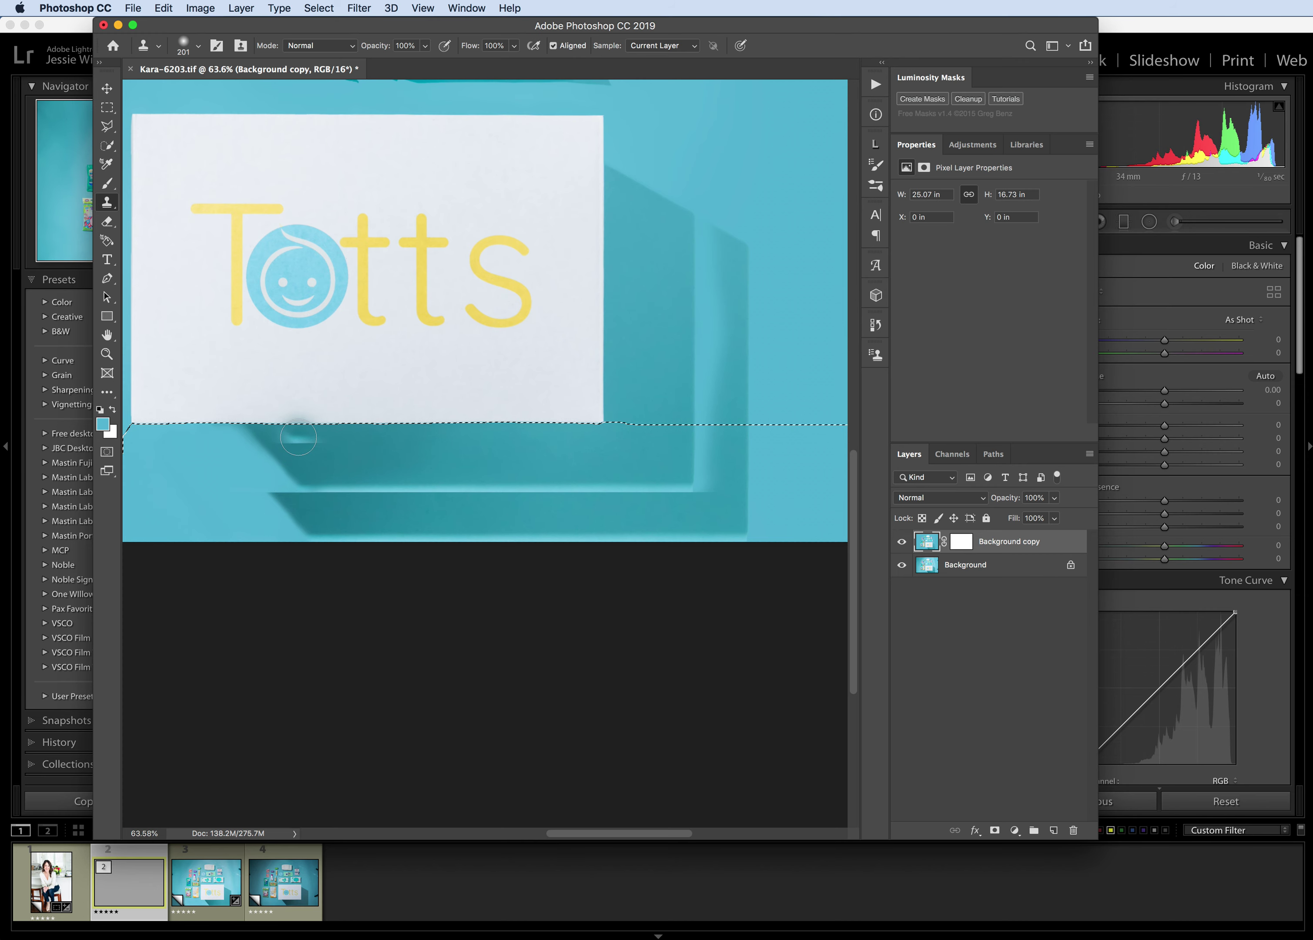
scroll(142, 182, "down", 2)
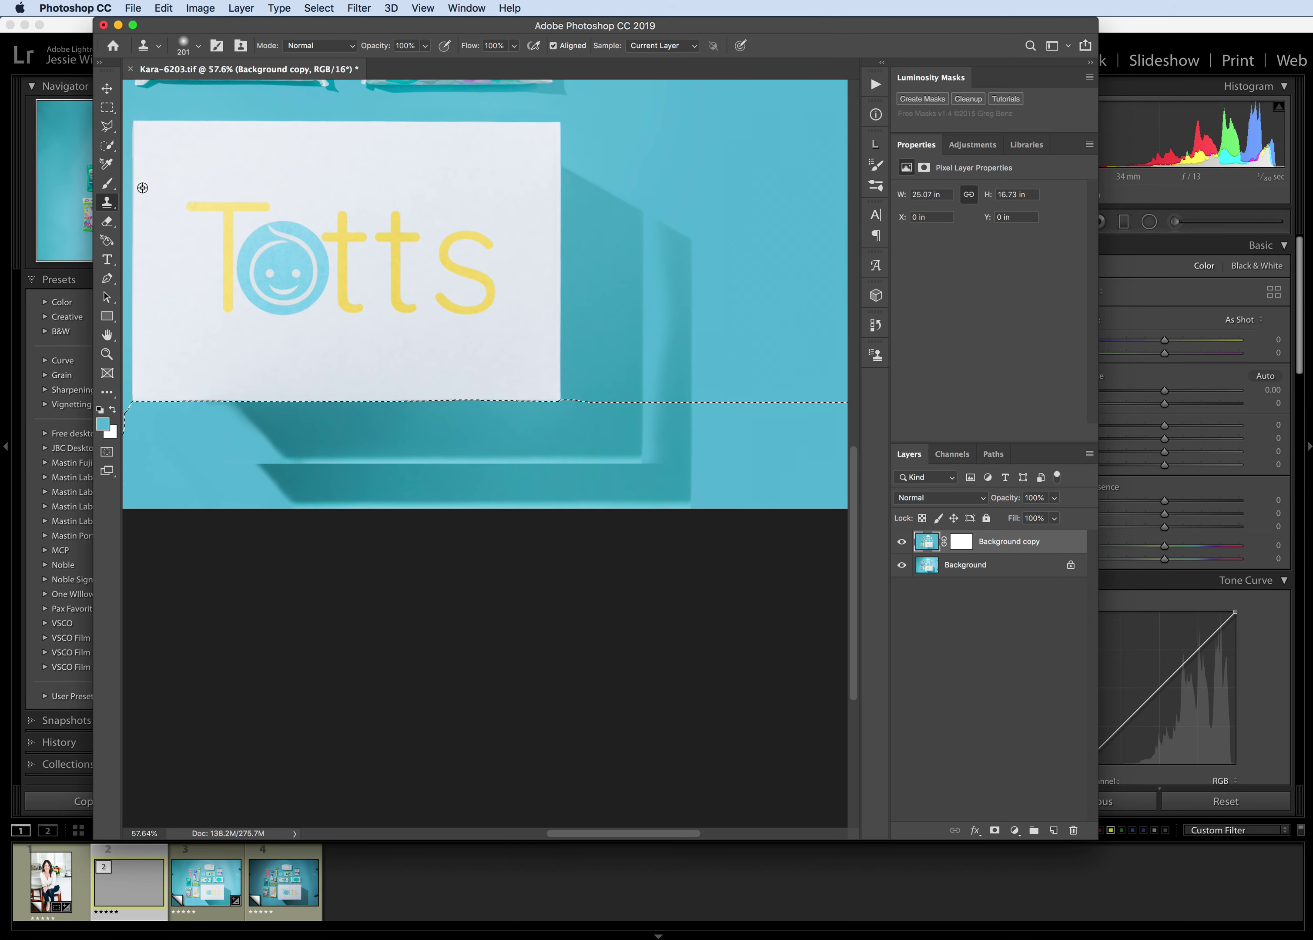
key("super+d")
left_click(107, 145)
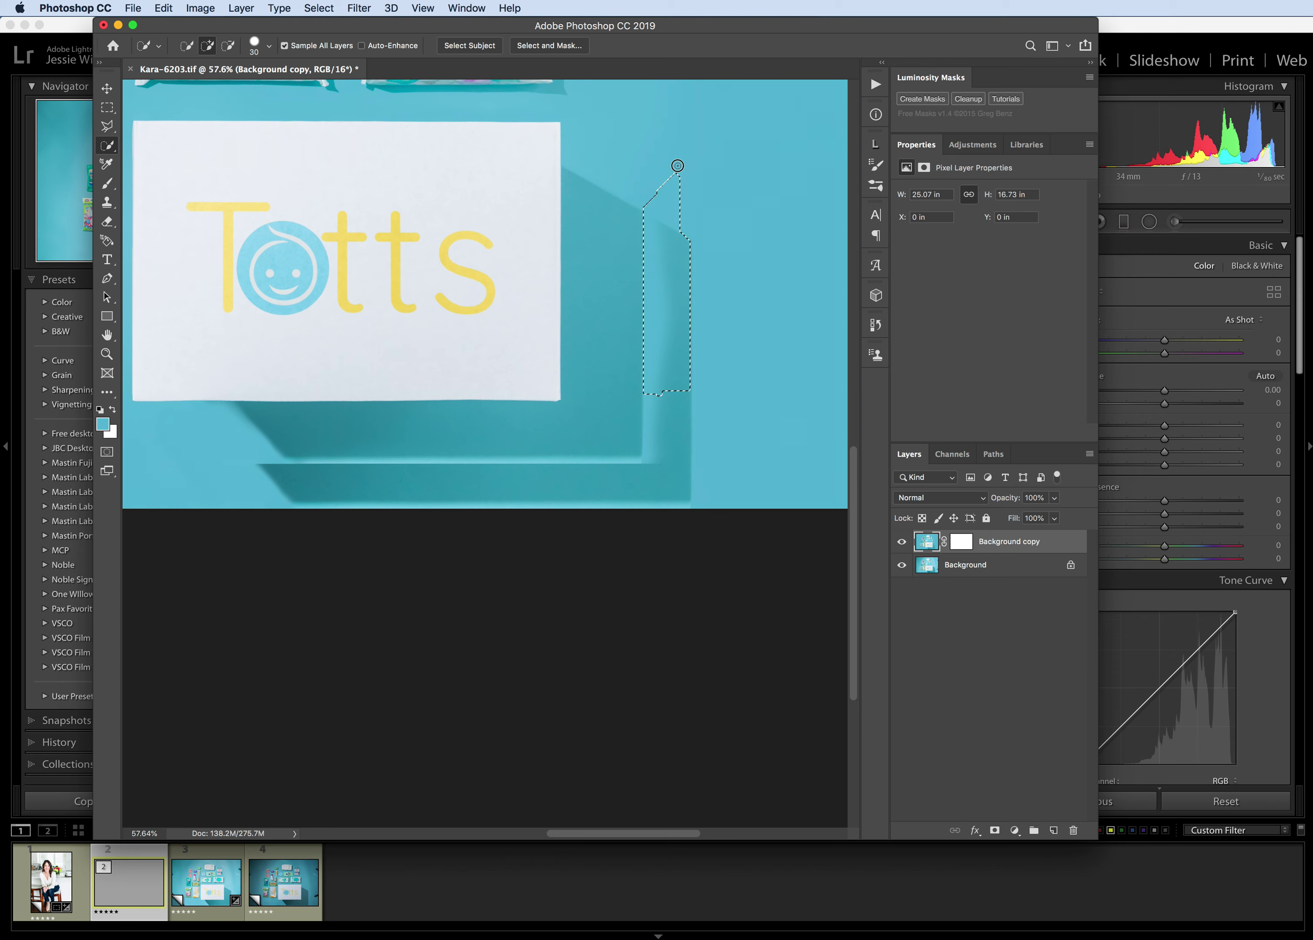
mouse_move(678, 165)
left_mouse_down()
mouse_move(700, 252)
mouse_move(698, 447)
left_mouse_up()
key("super+d")
Outline the leftover outer L-shaped shadow strip beside and below the new shadow edges with the Polygonal Lasso.
left_click(107, 126)
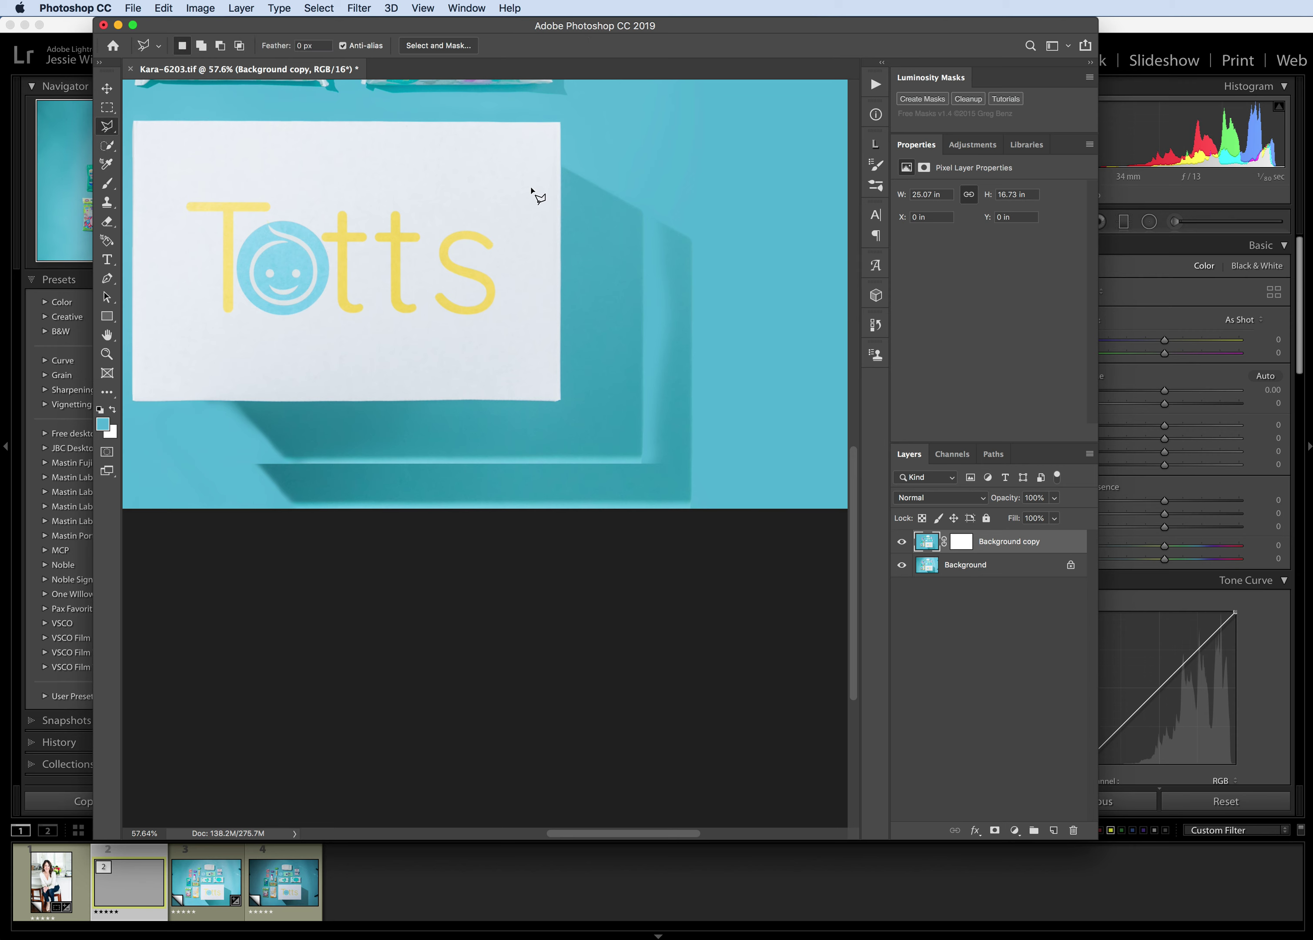
left_click(648, 460)
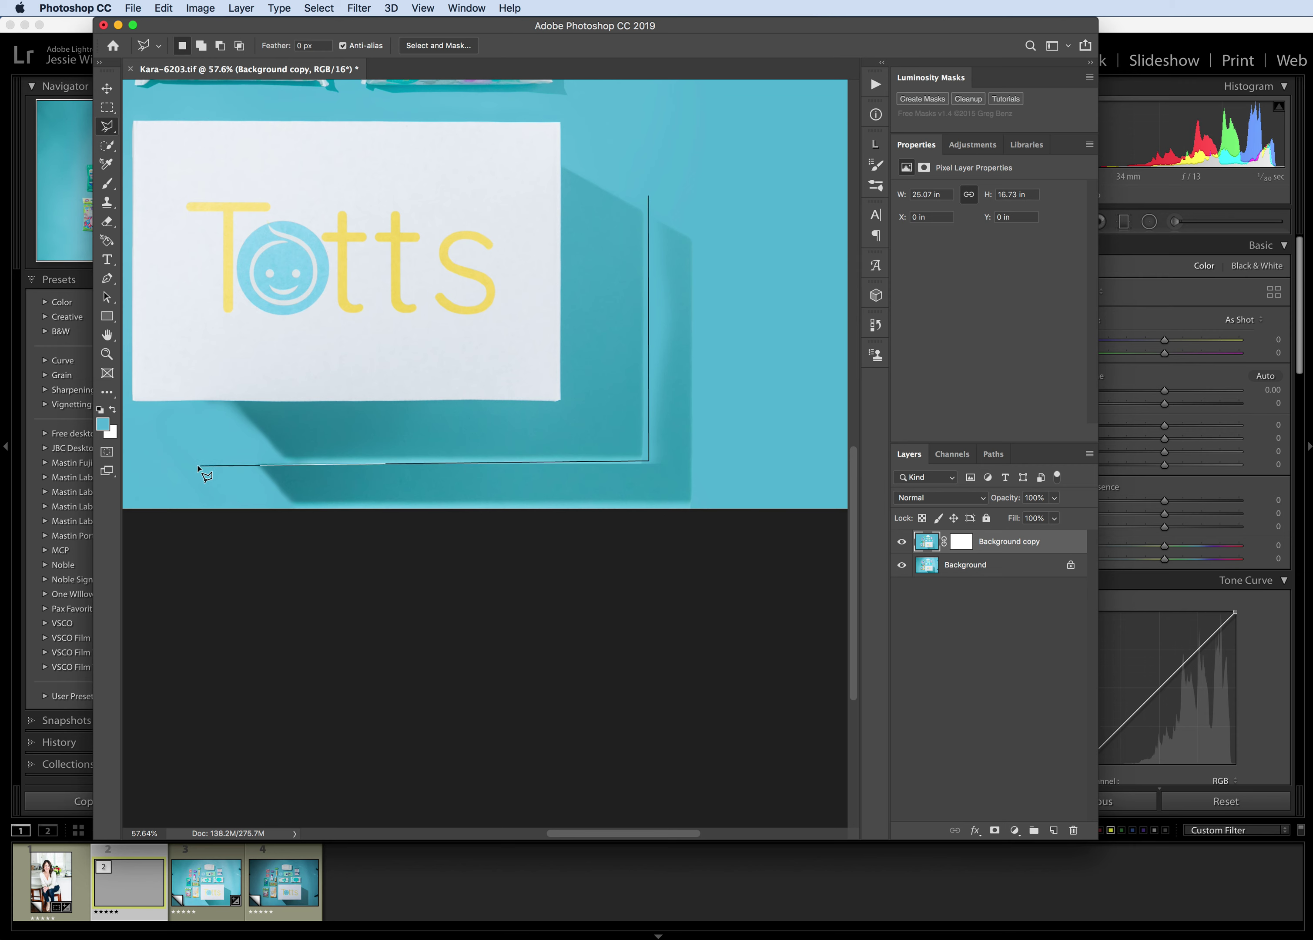
left_click(242, 531)
left_click(759, 546)
left_click(771, 317)
left_click(749, 172)
left_click(651, 197)
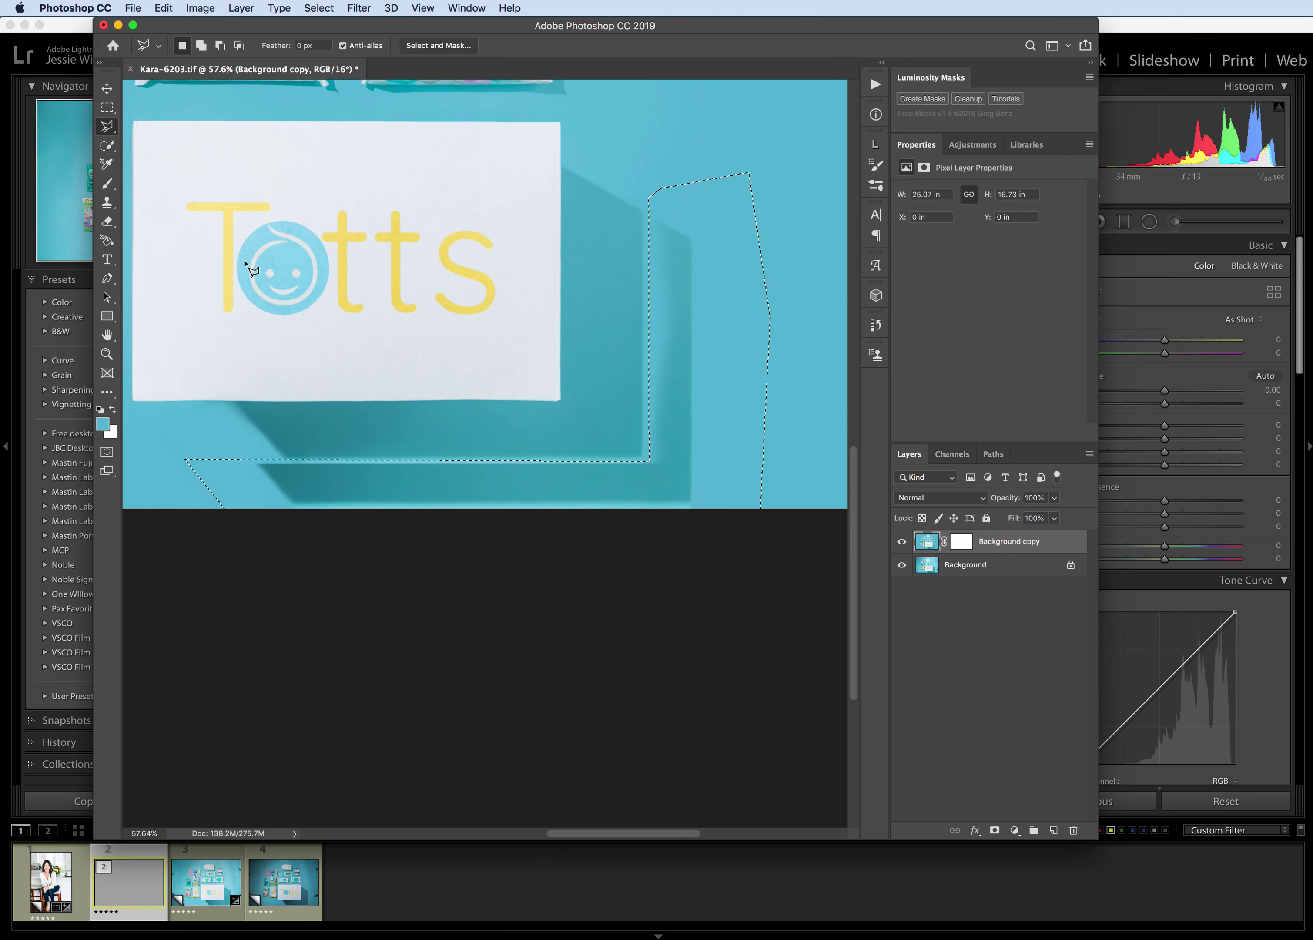
Paint backdrop blue over the selected leftover shadow strip with a 396 px brush and clear the selection.
left_click(106, 188)
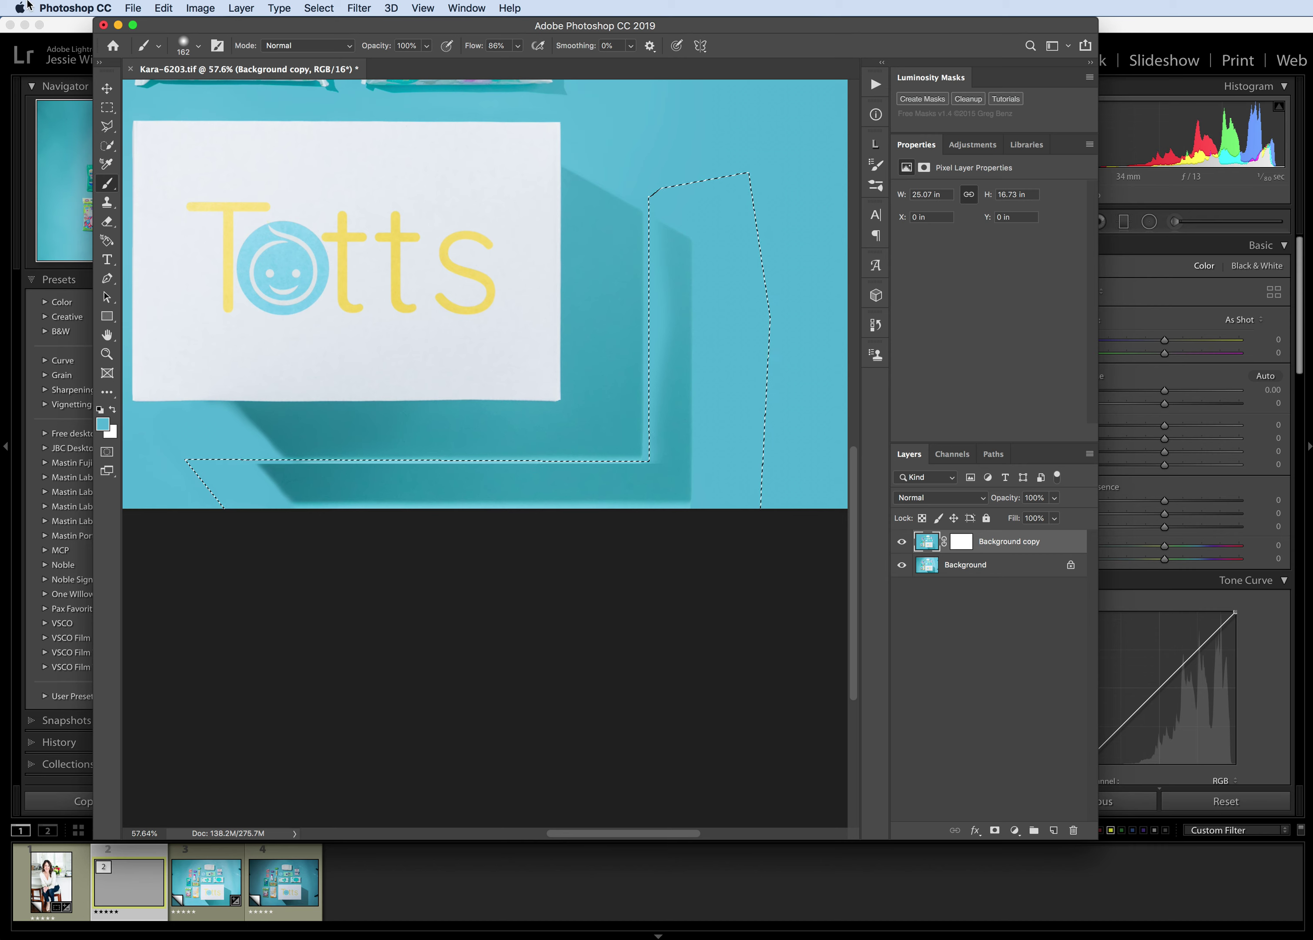
left_click(197, 45)
left_click_drag(236, 91, 253, 91)
mouse_move(266, 502)
left_mouse_down()
mouse_move(510, 493)
mouse_move(275, 491)
left_mouse_up()
mouse_move(590, 467)
left_mouse_down()
mouse_move(763, 440)
mouse_move(744, 483)
mouse_move(524, 529)
mouse_move(582, 508)
mouse_move(712, 306)
mouse_move(744, 110)
mouse_move(679, 220)
mouse_move(682, 523)
mouse_move(704, 184)
left_mouse_up()
key("ctrl+d")
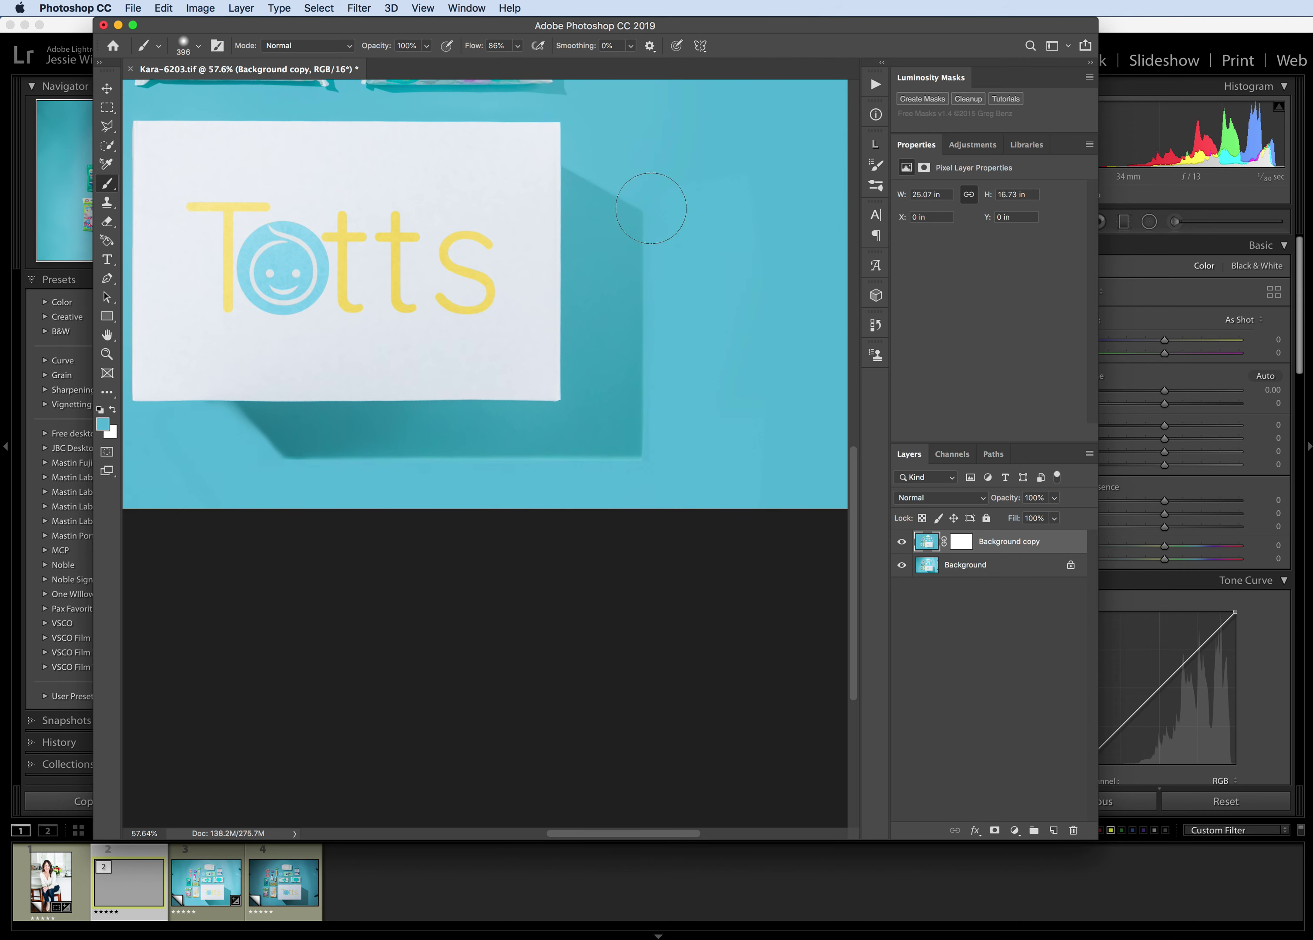
Clean the shadow's corner and lower edge by painting backdrop blue along them with a softer 89 px brush.
scroll(717, 483, "up", 3)
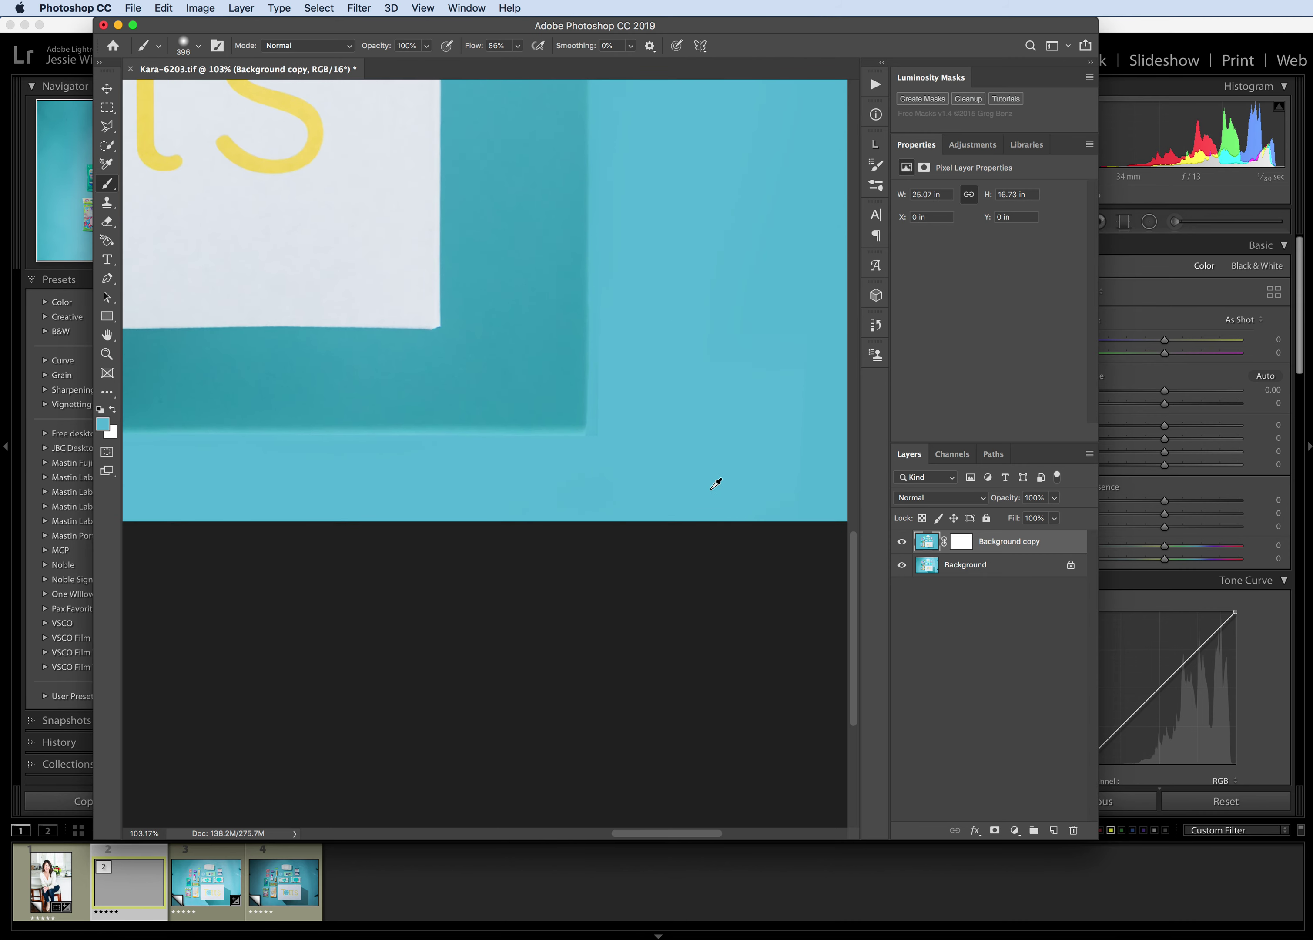
scroll(716, 483, "up", 3)
left_click(197, 45)
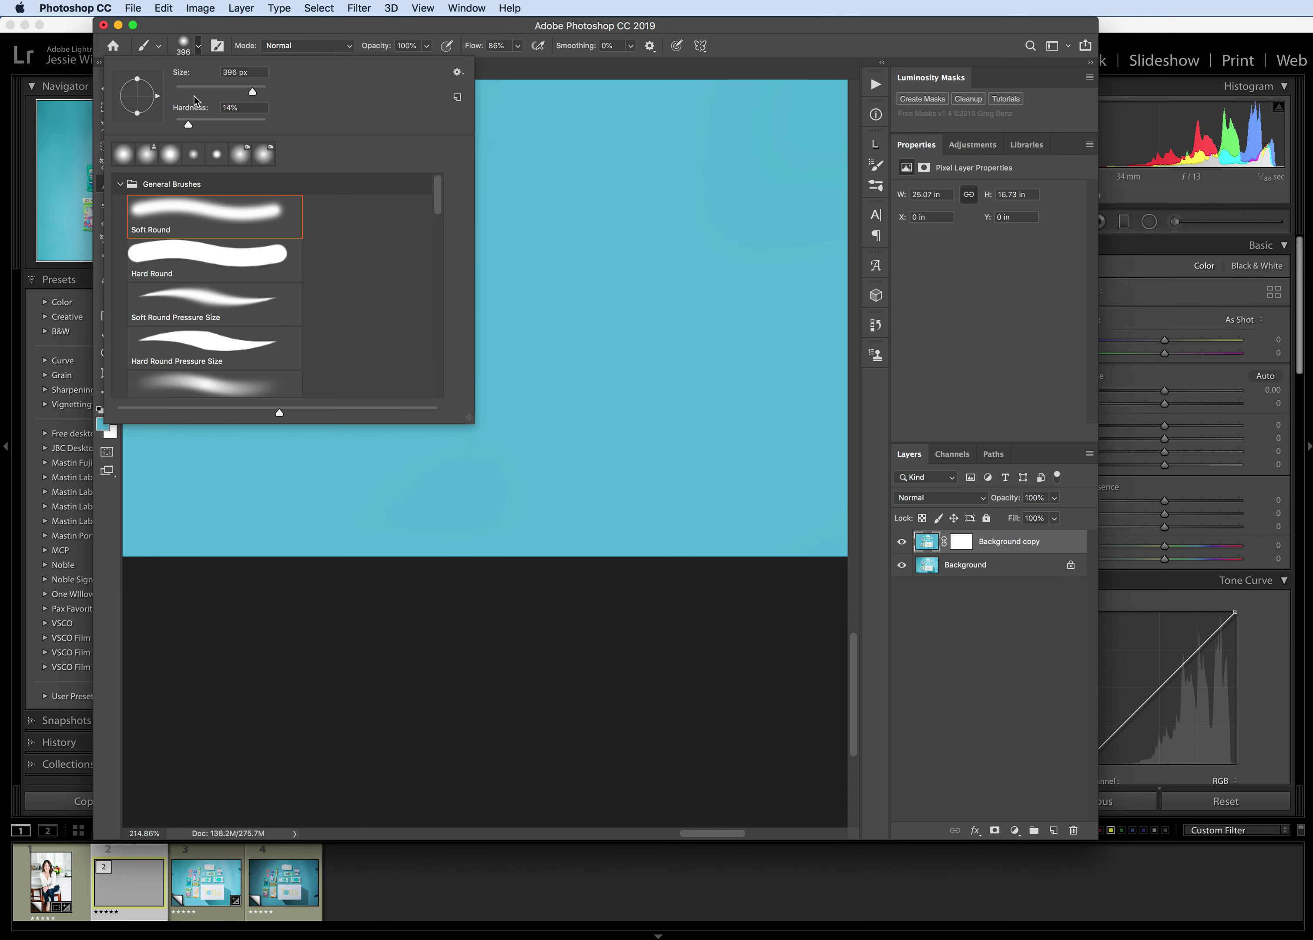
left_click_drag(188, 125, 128, 119)
left_click(208, 30)
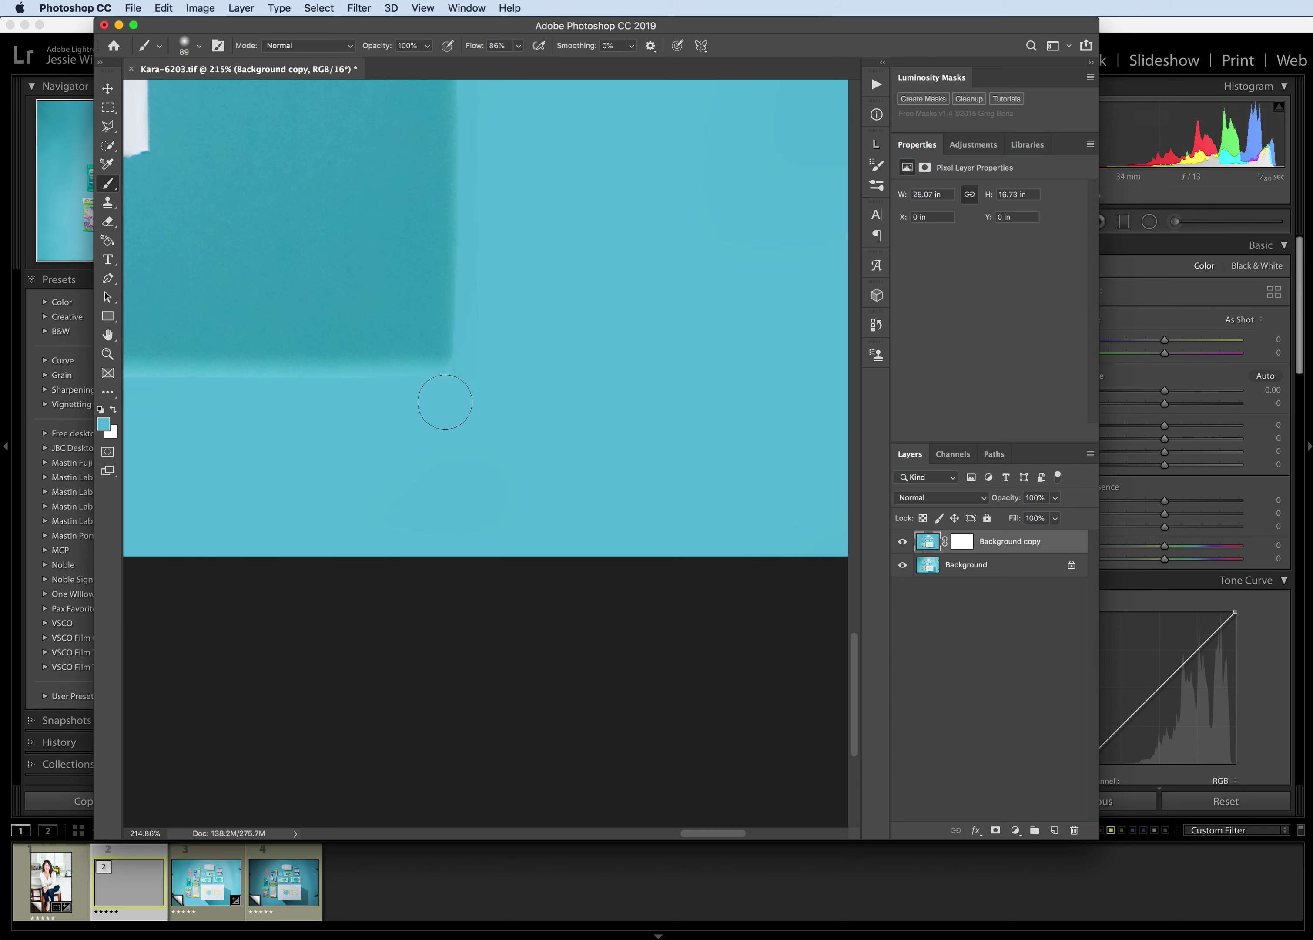
scroll(343, 403, "left", 5)
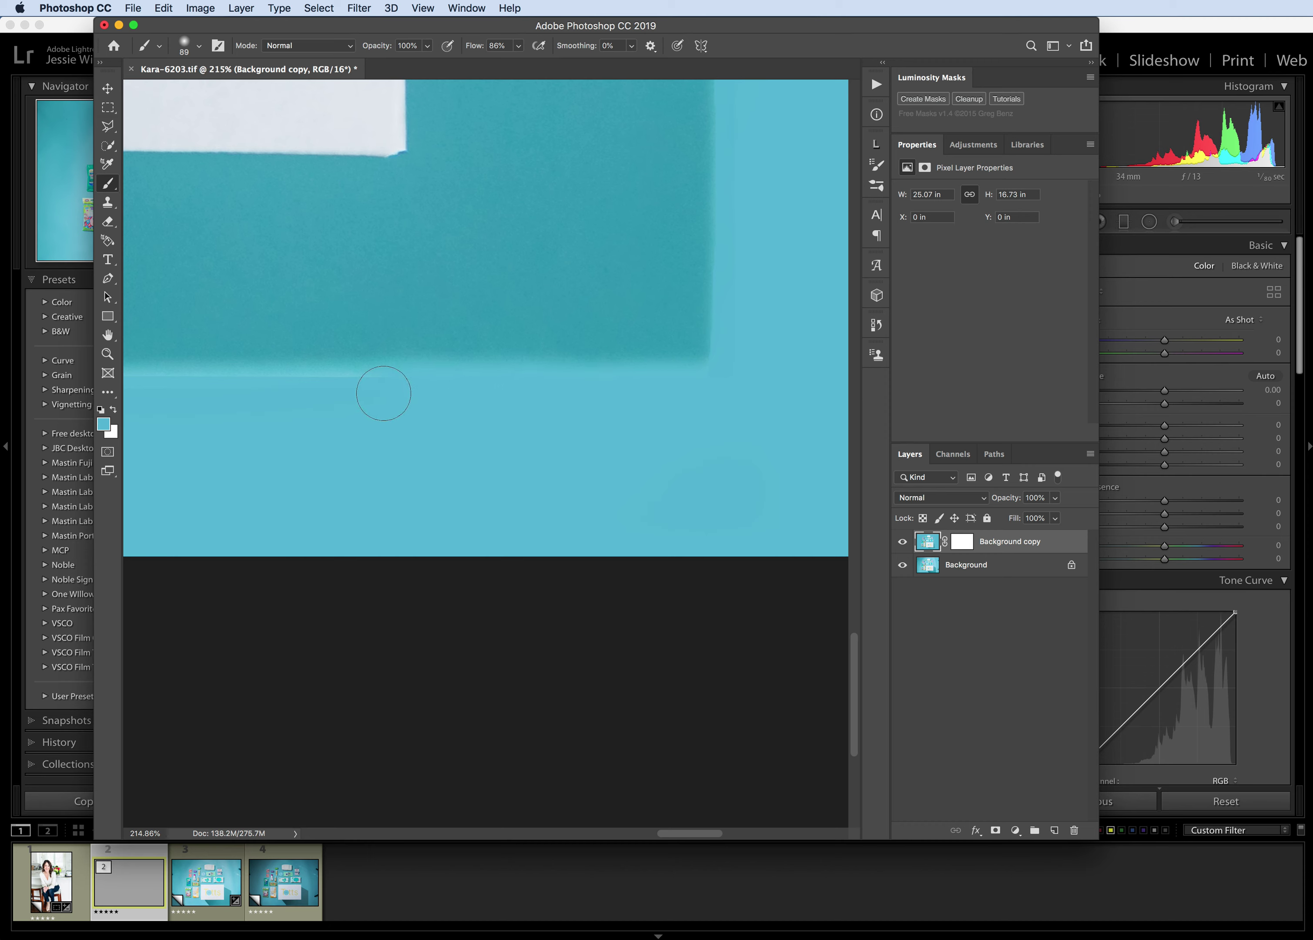
scroll(244, 416, "left", 4)
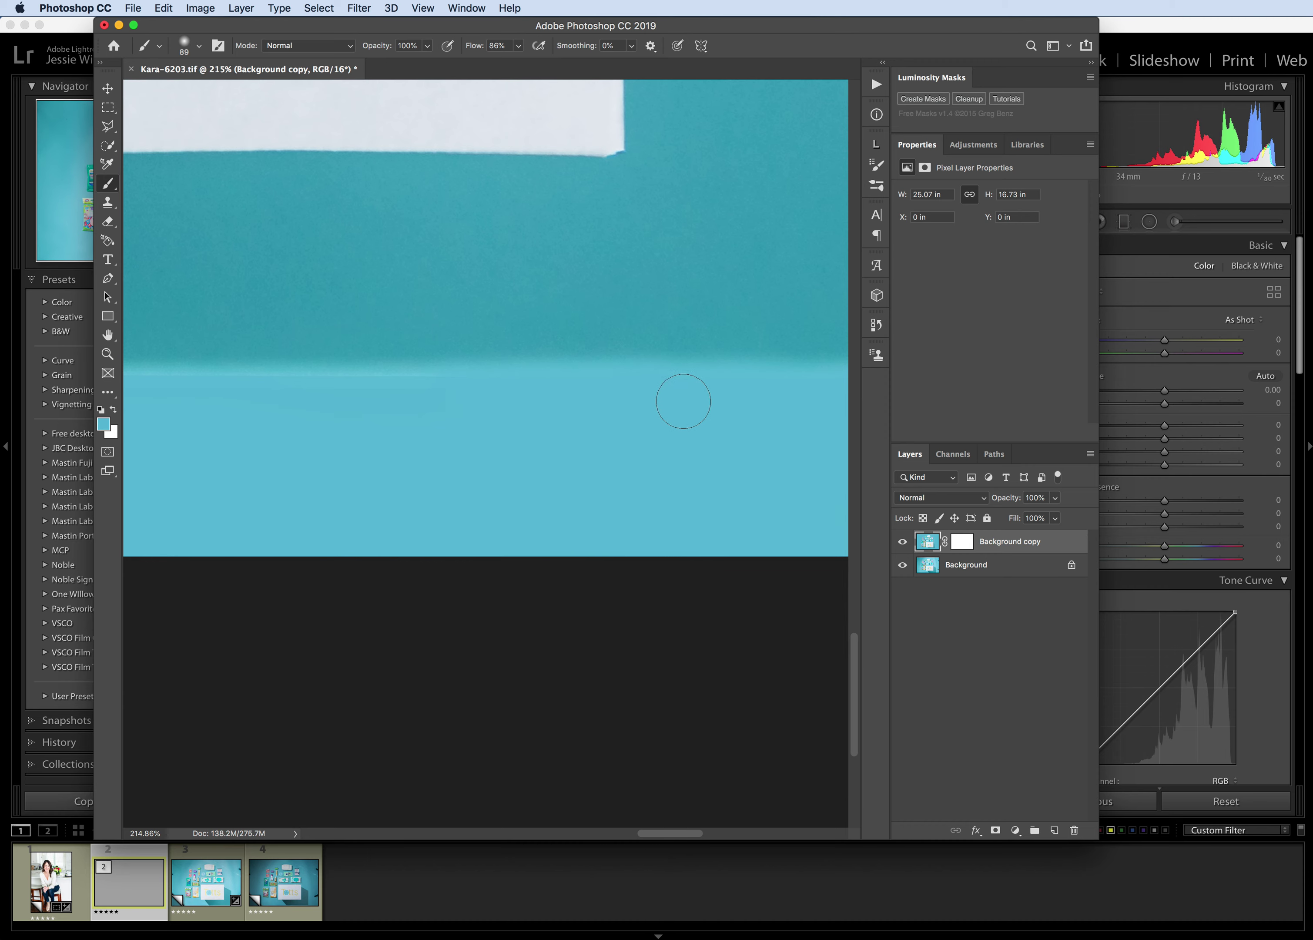
key("super+z")
scroll(469, 435, "down", 2)
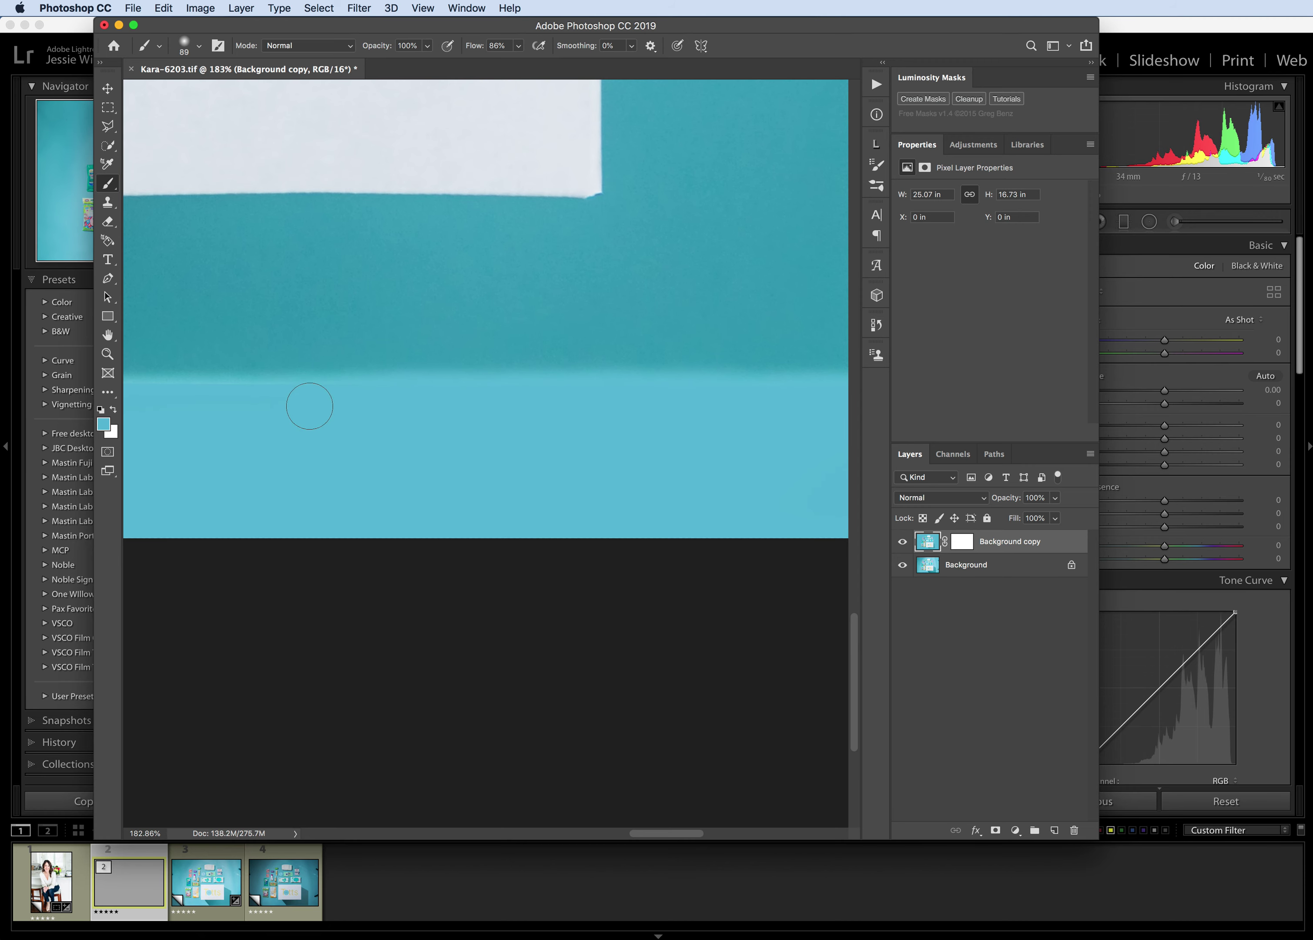
scroll(354, 423, "left", 5)
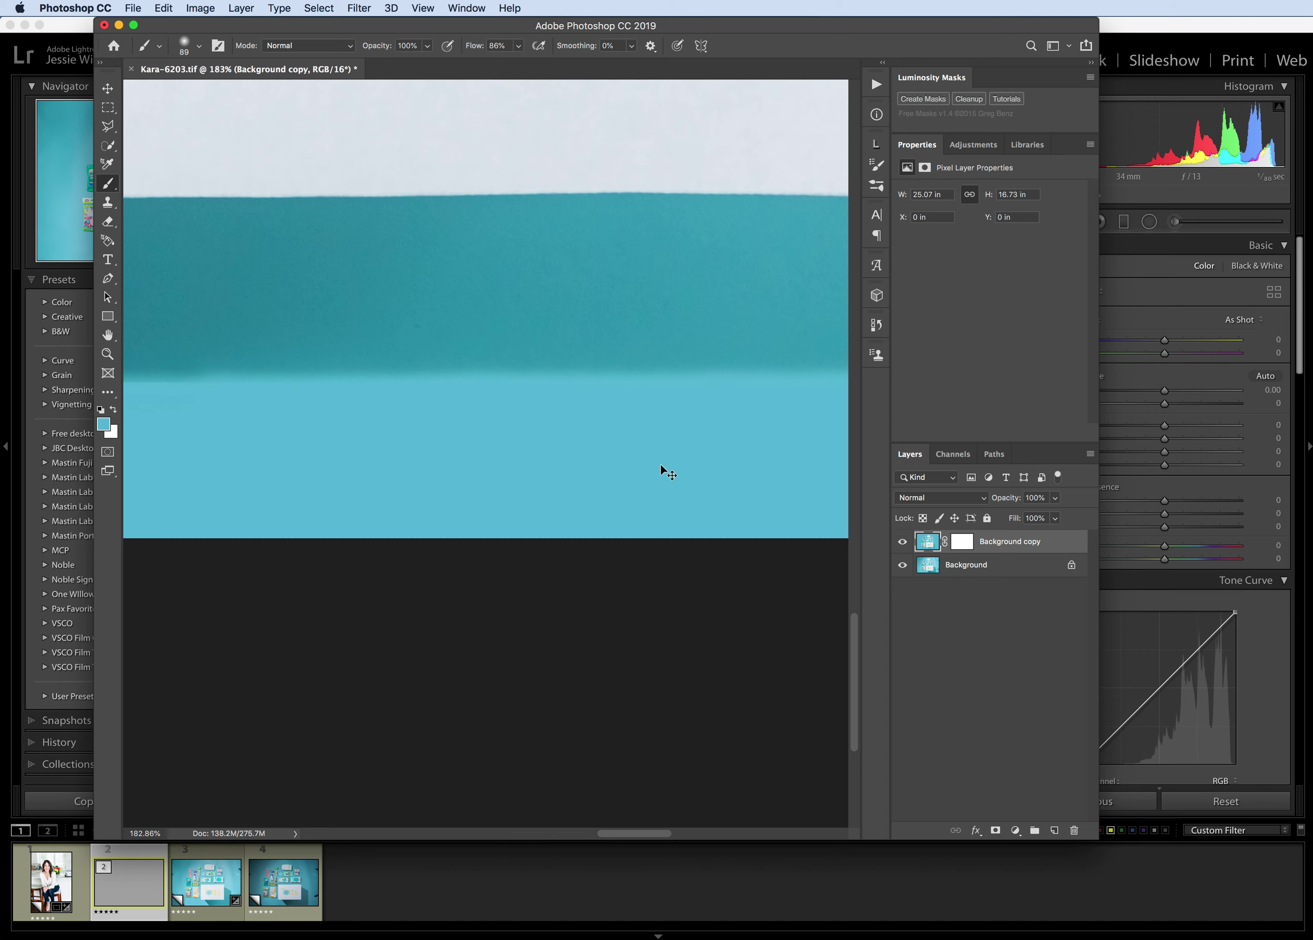
scroll(664, 471, "left", 3)
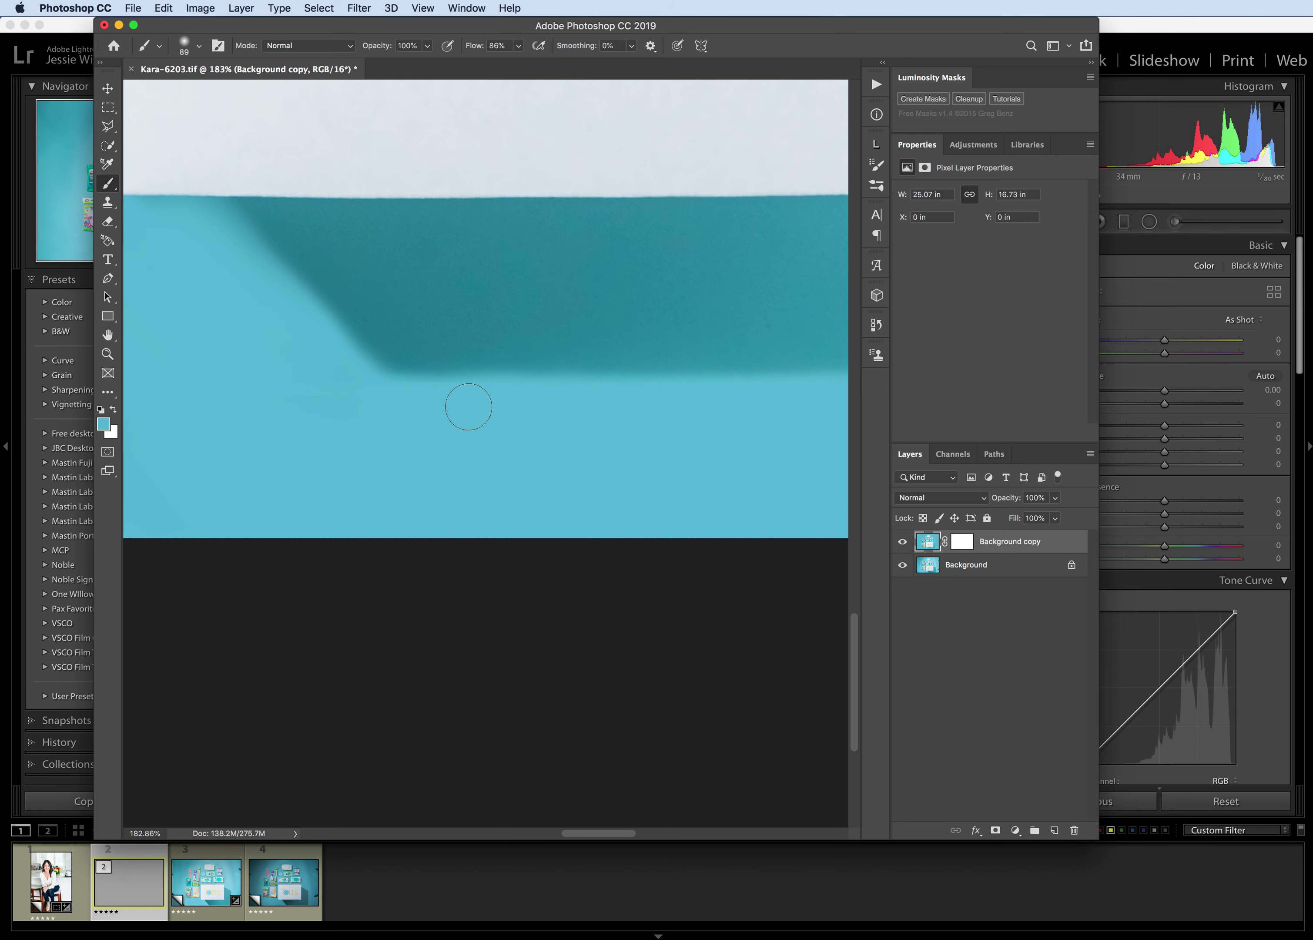
key("super+0")
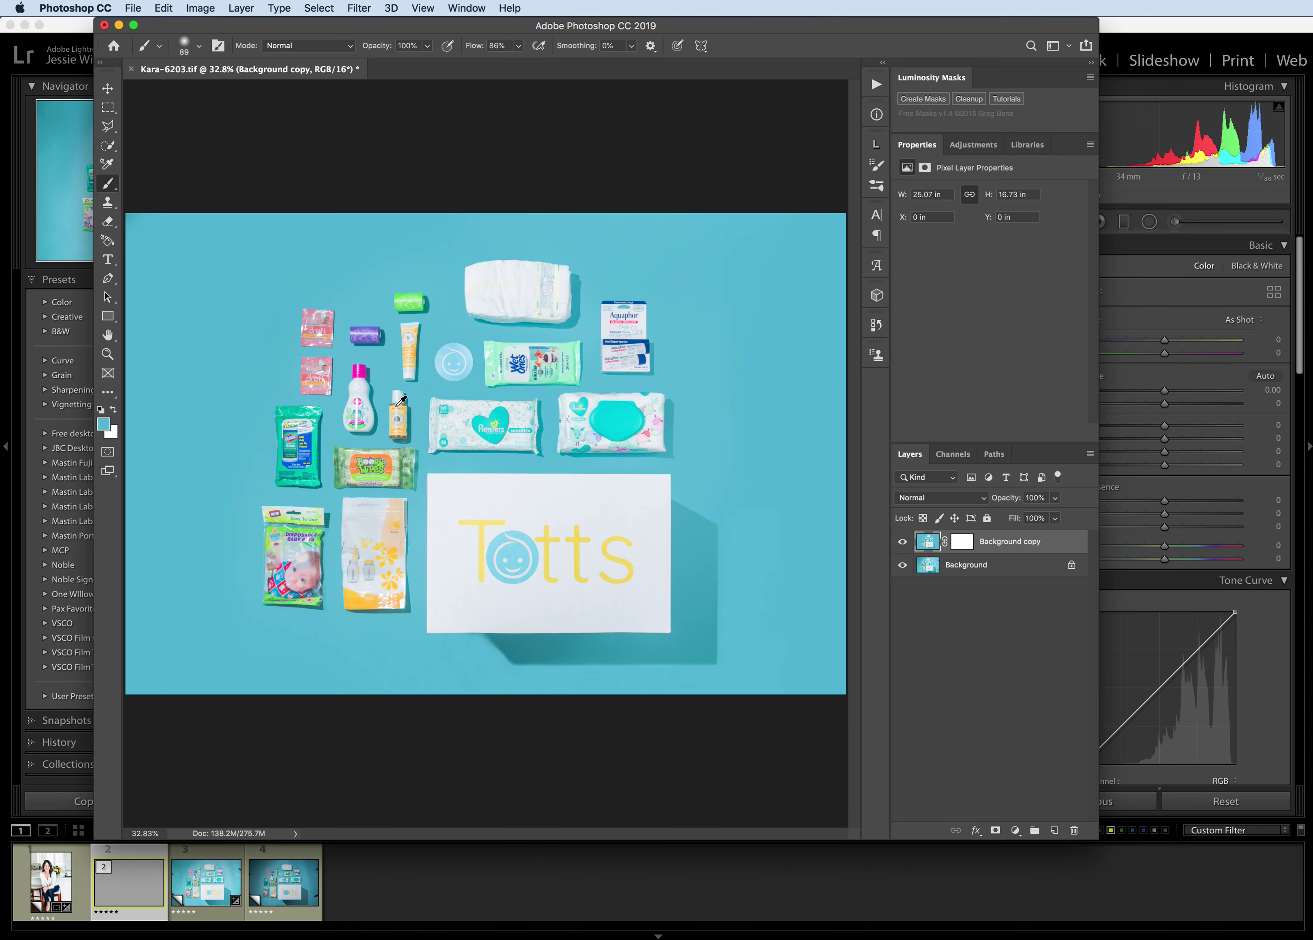
Quick-select the backdrop and shadow below the Totts box and paint backdrop blue over the faint shadow remnant along the box's bottom edge.
scroll(543, 686, "up", 10)
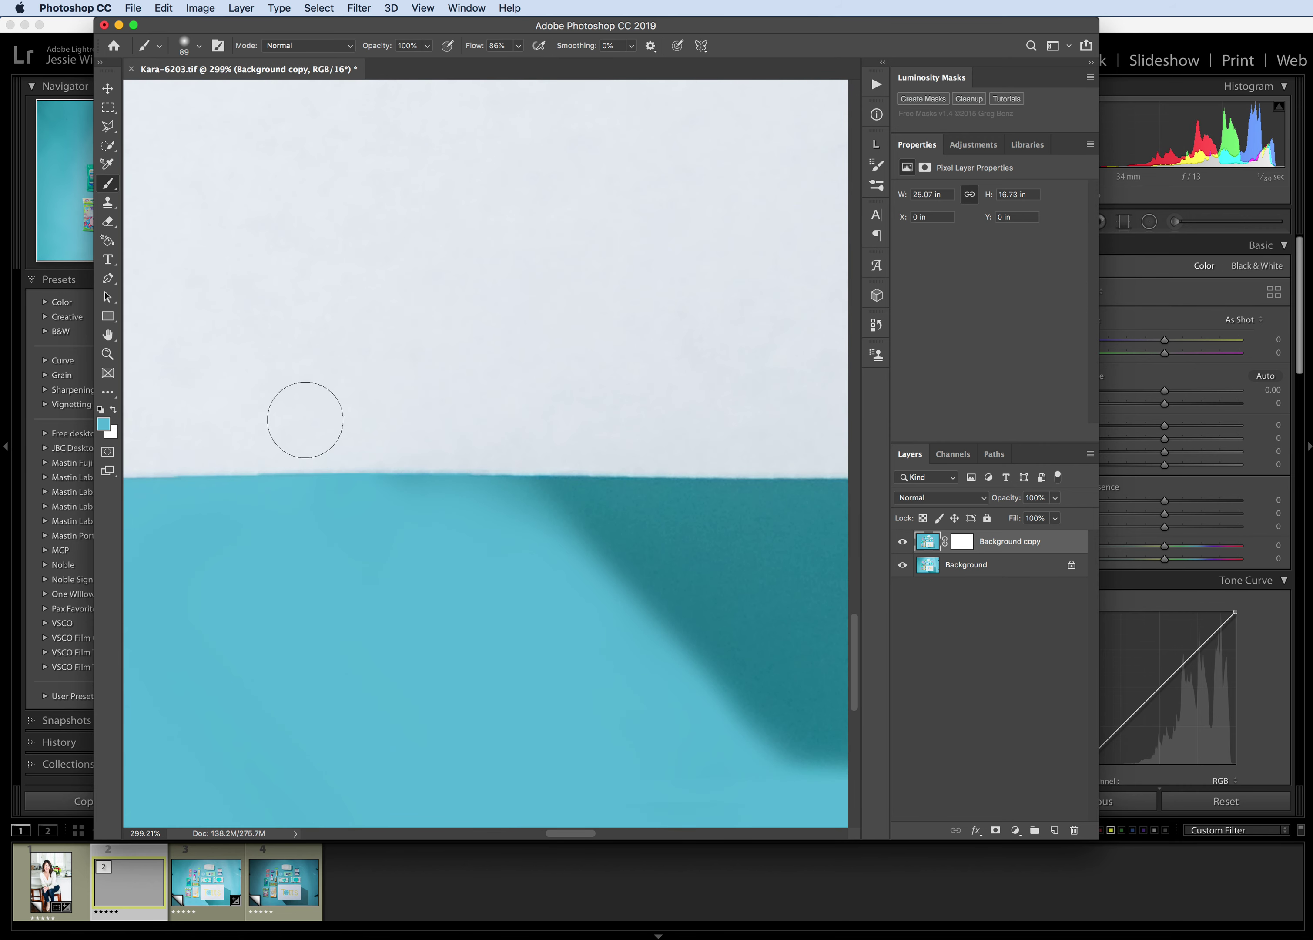
scroll(324, 587, "down", 3)
scroll(324, 586, "down", 1)
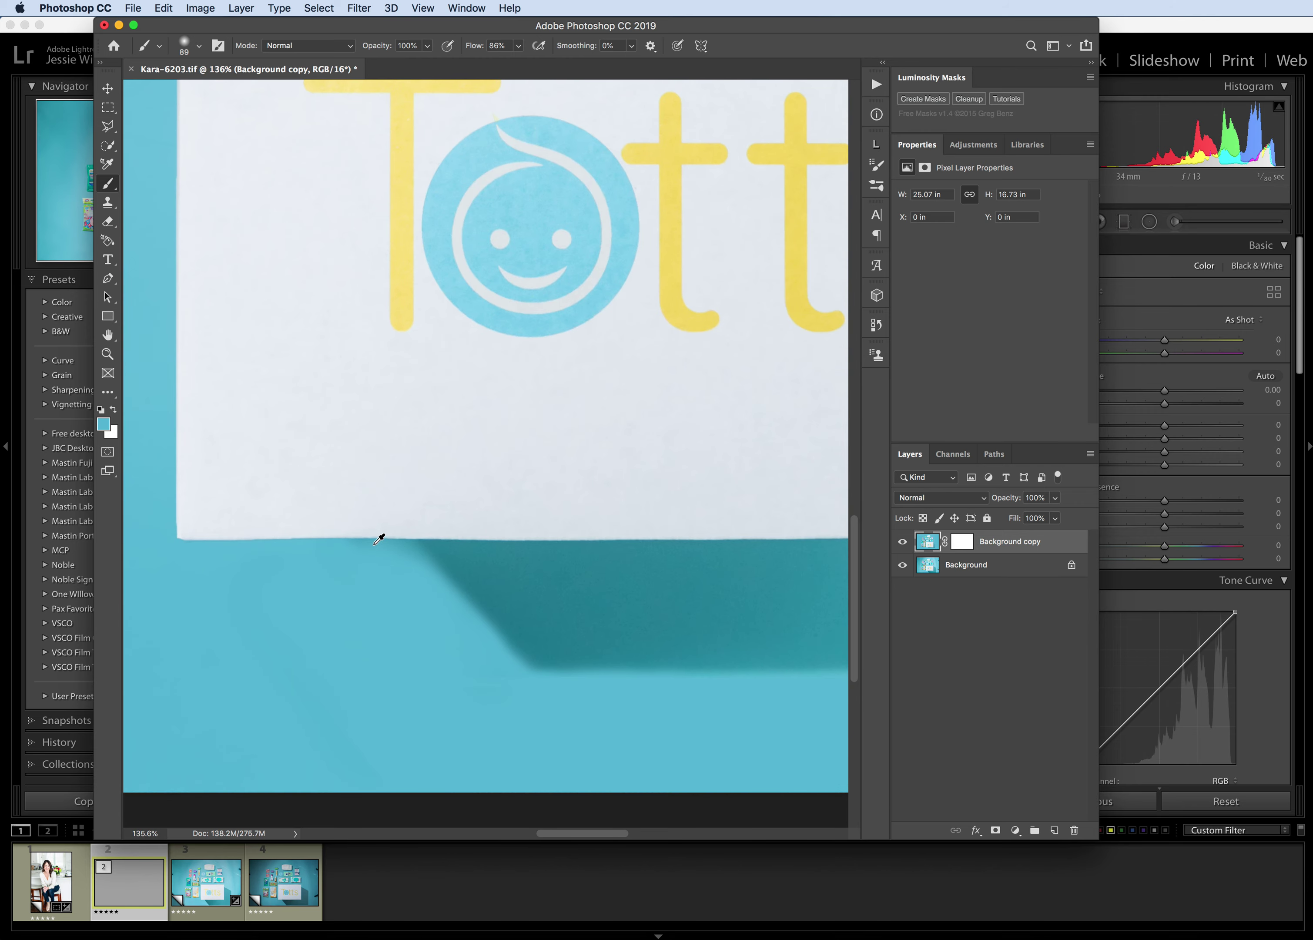
left_click(108, 145)
mouse_move(365, 627)
left_mouse_down()
mouse_move(283, 577)
mouse_move(185, 598)
mouse_move(751, 665)
mouse_move(748, 724)
left_mouse_up()
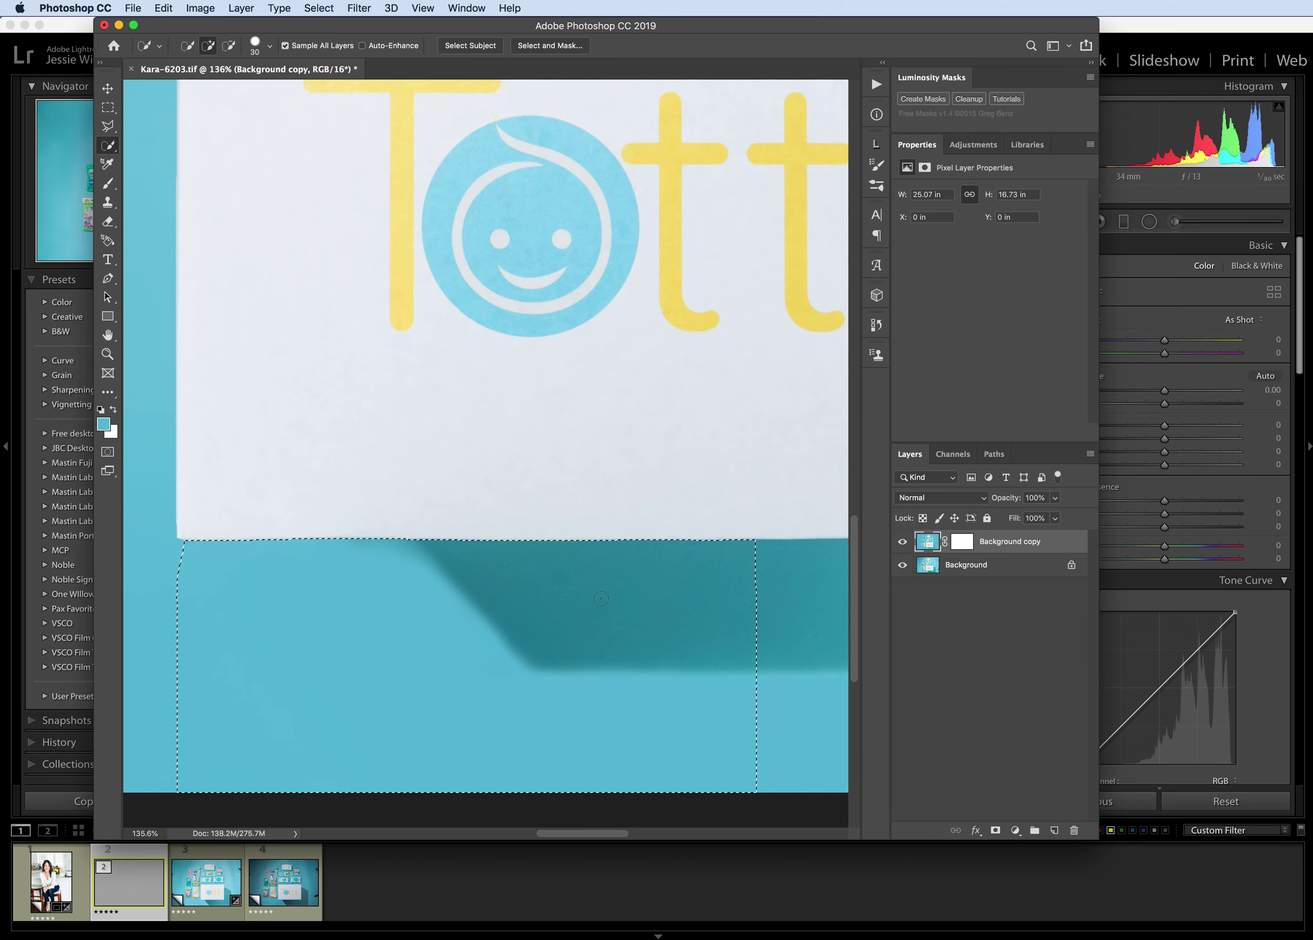
left_click(108, 183)
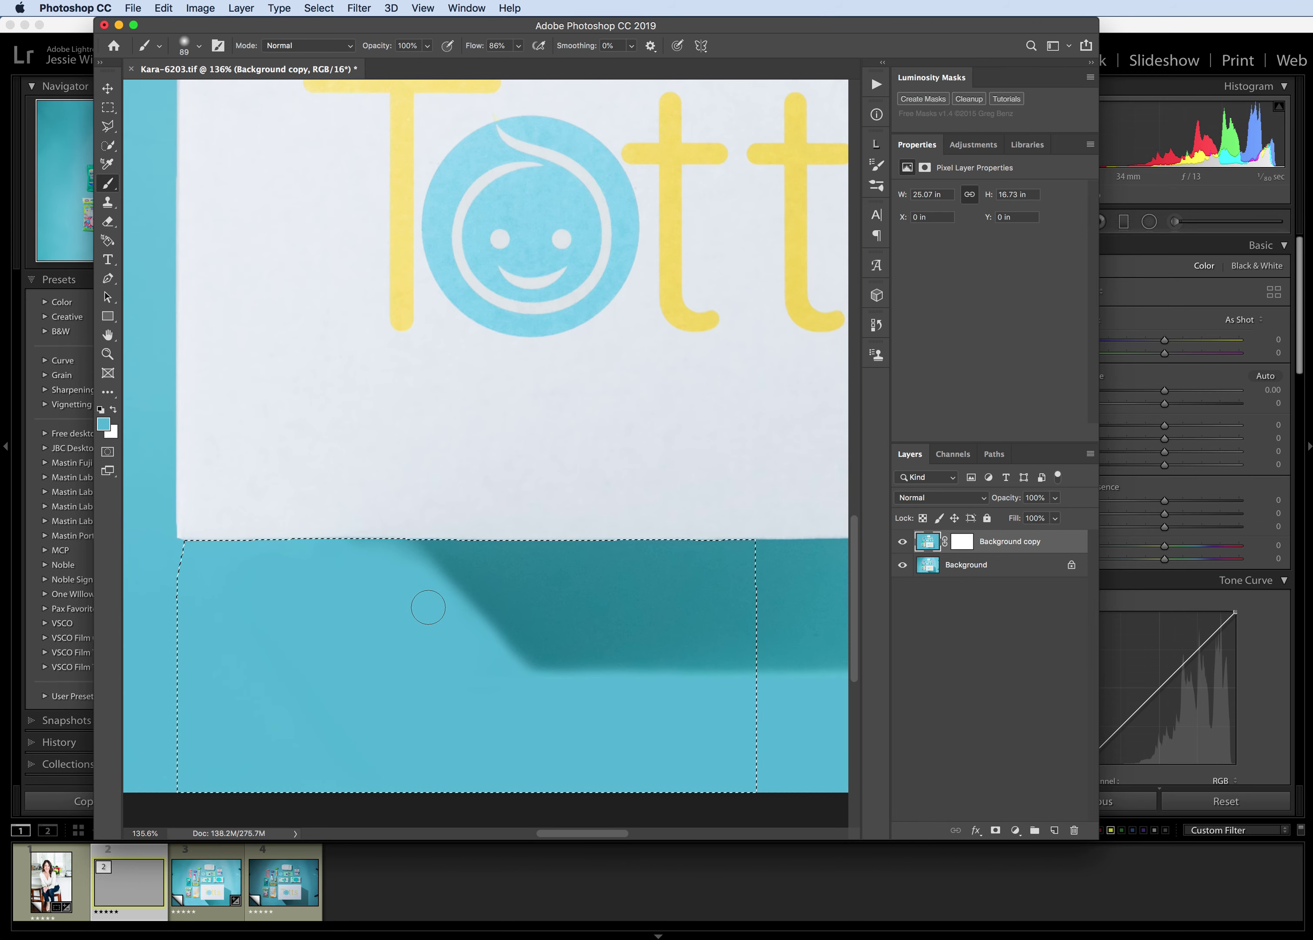
scroll(381, 557, "up", 3)
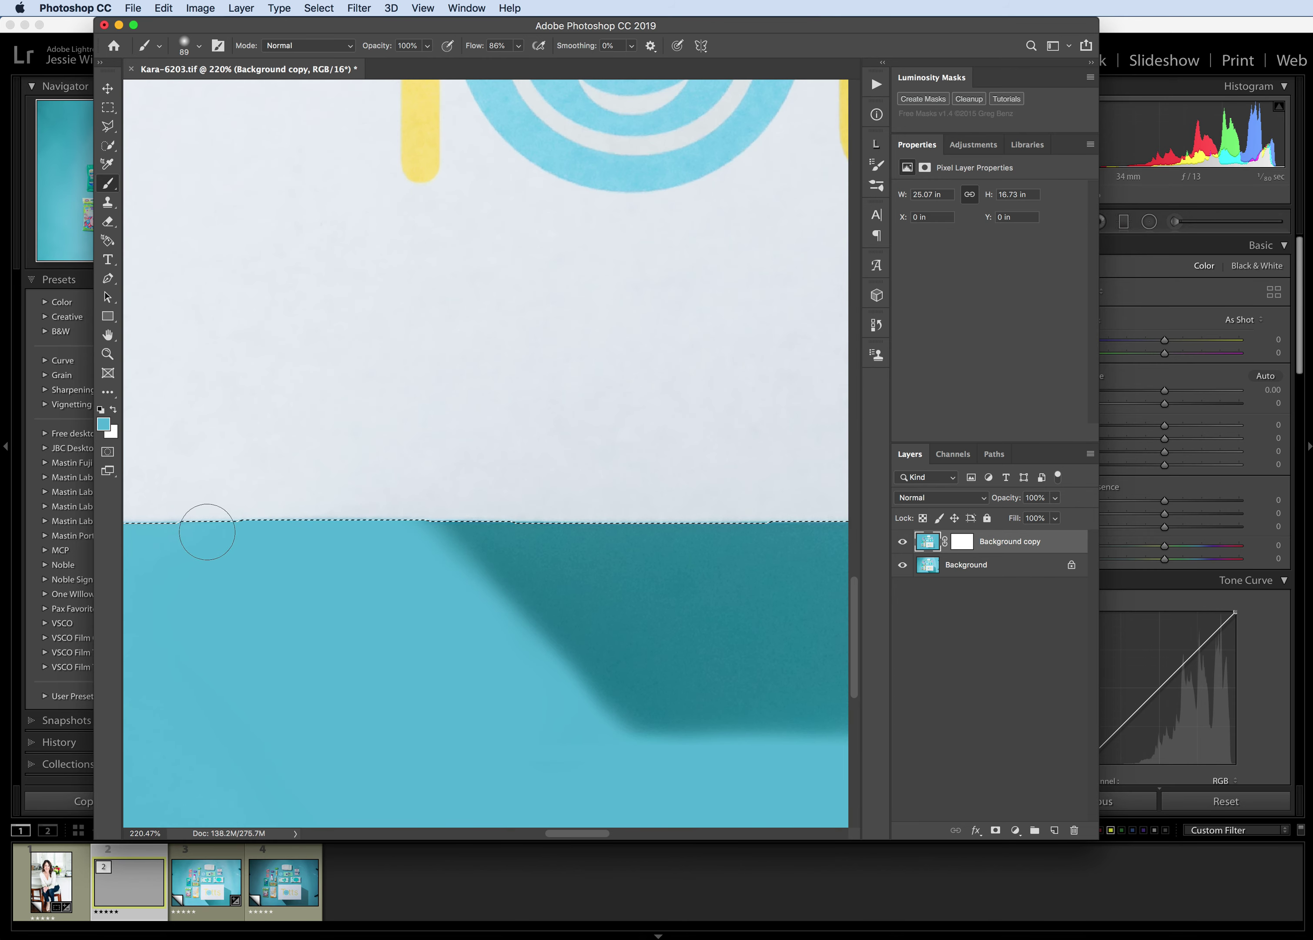
Review the reshaped shadow in the whole photo and examine the backdrop around the Clorox wipes pack up close.
scroll(351, 542, "down", 3)
scroll(352, 541, "down", 3)
scroll(352, 542, "down", 4)
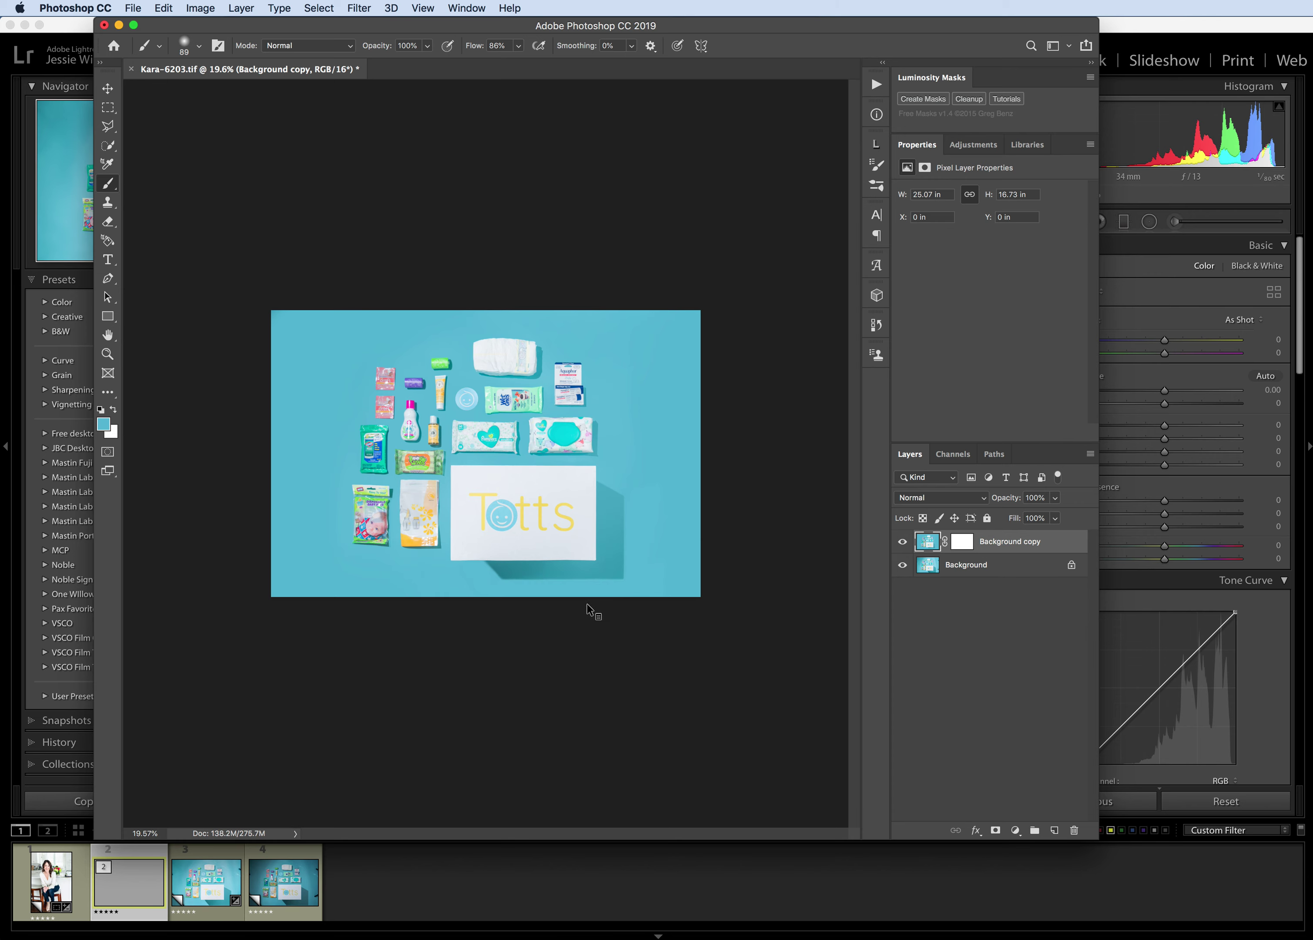
scroll(566, 579, "up", 4)
scroll(537, 609, "down", 3)
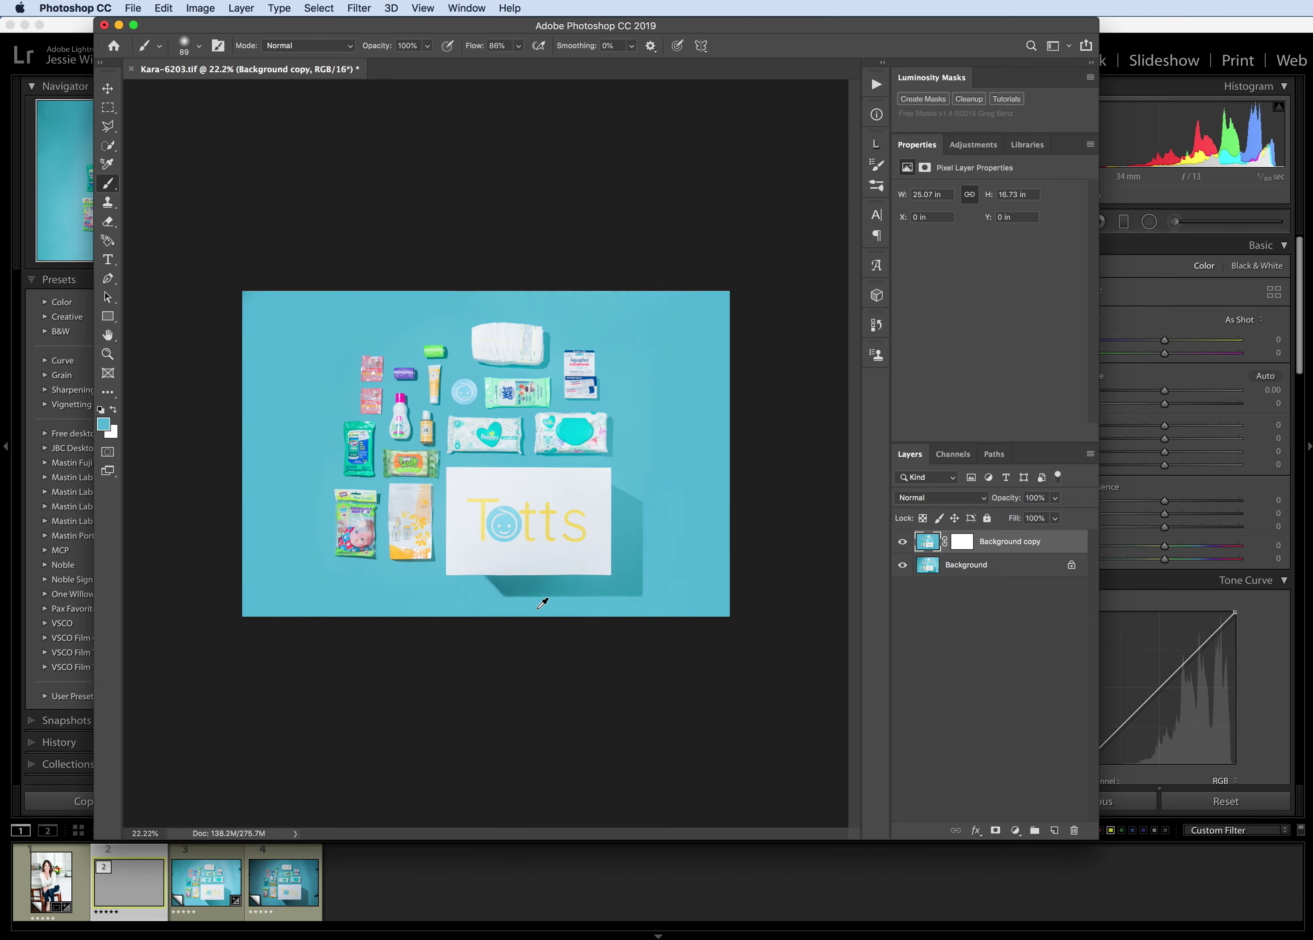
scroll(663, 550, "up", 2)
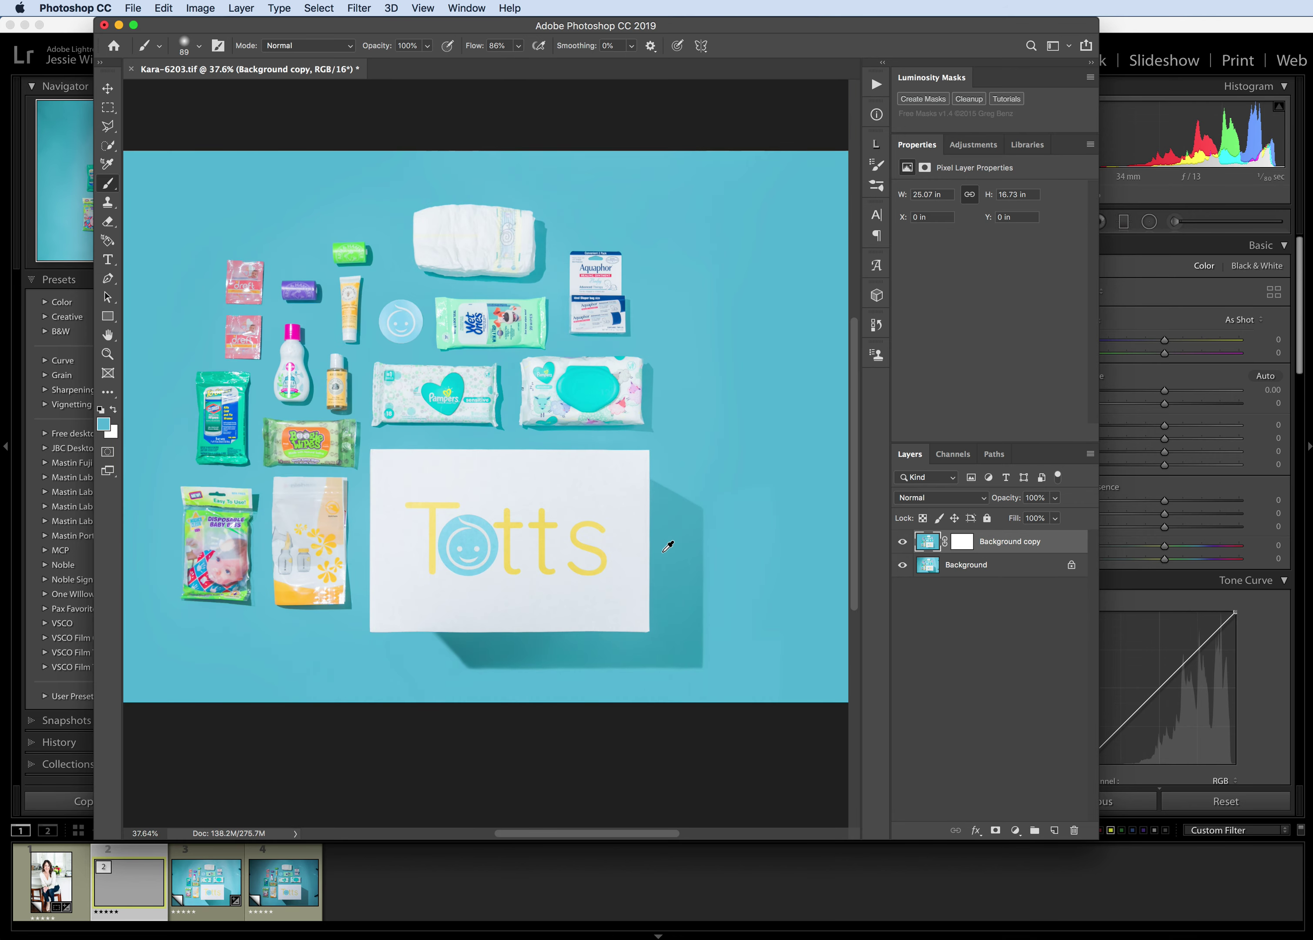
scroll(182, 454, "up", 3)
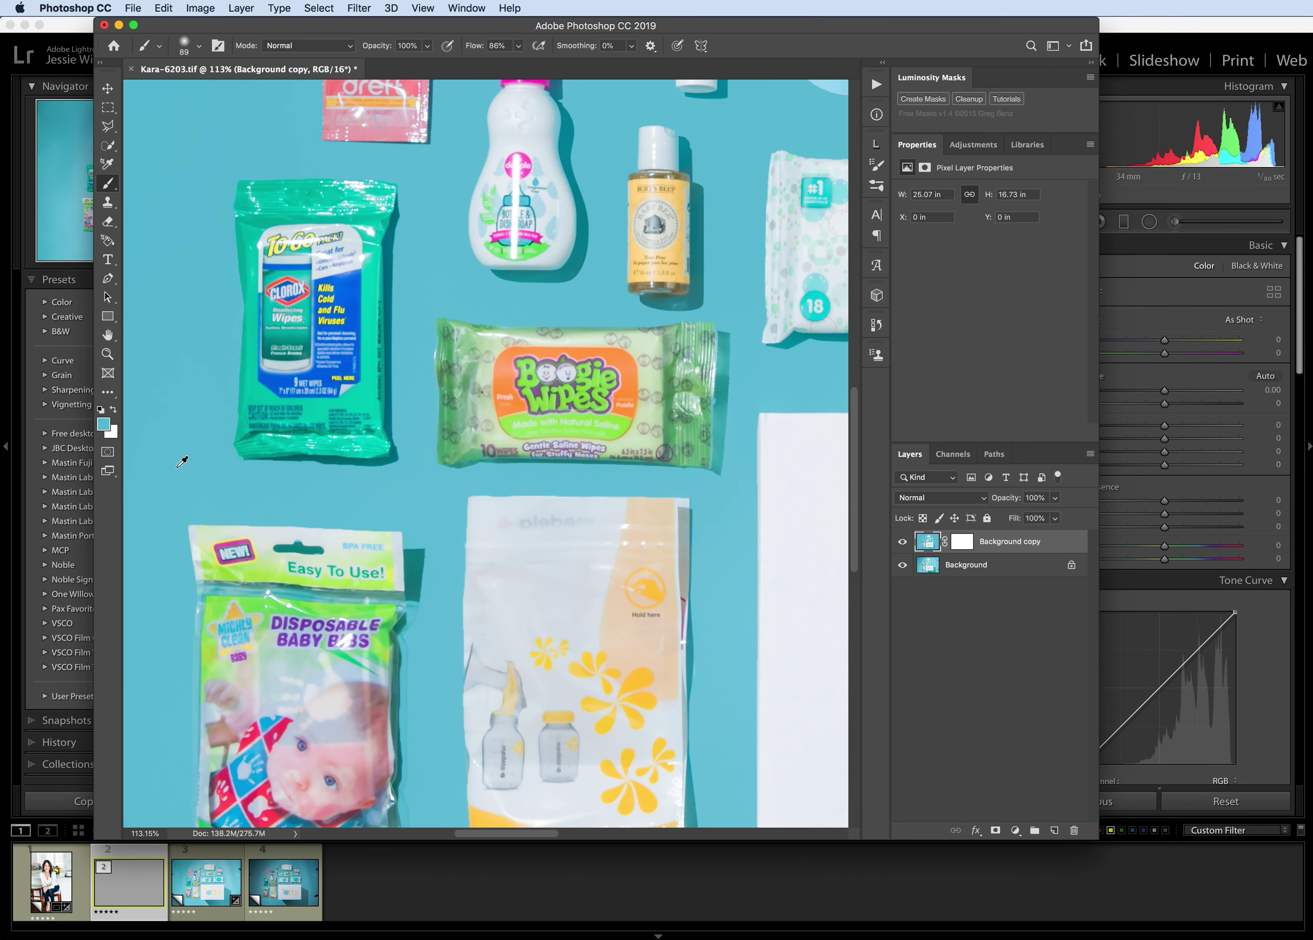
scroll(210, 430, "up", 3)
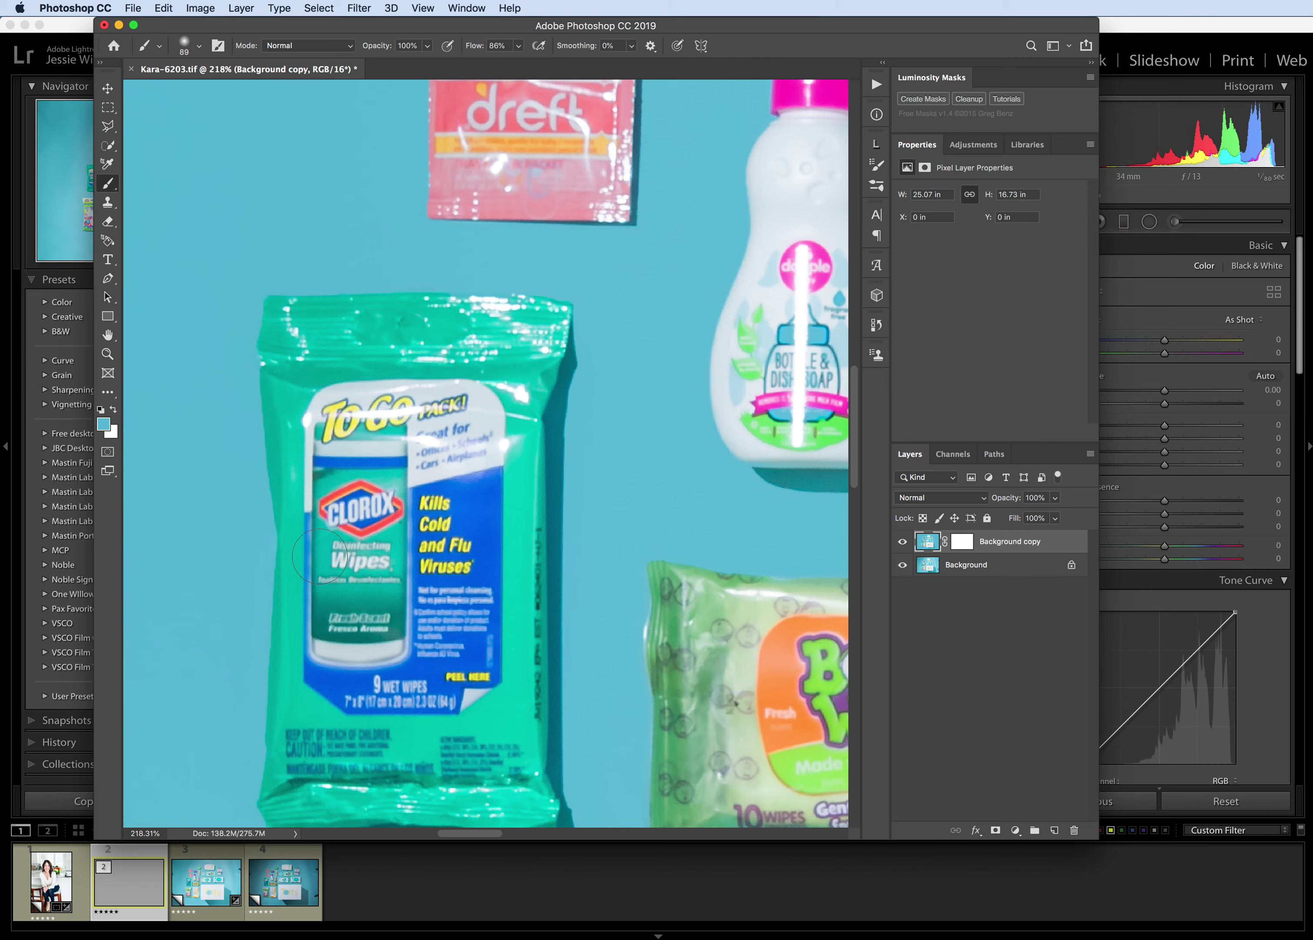
Paint black on the Background copy mask with a soft 22 px brush to restore the upper Dreft packet's lower and right edges.
scroll(358, 557, "up", 10)
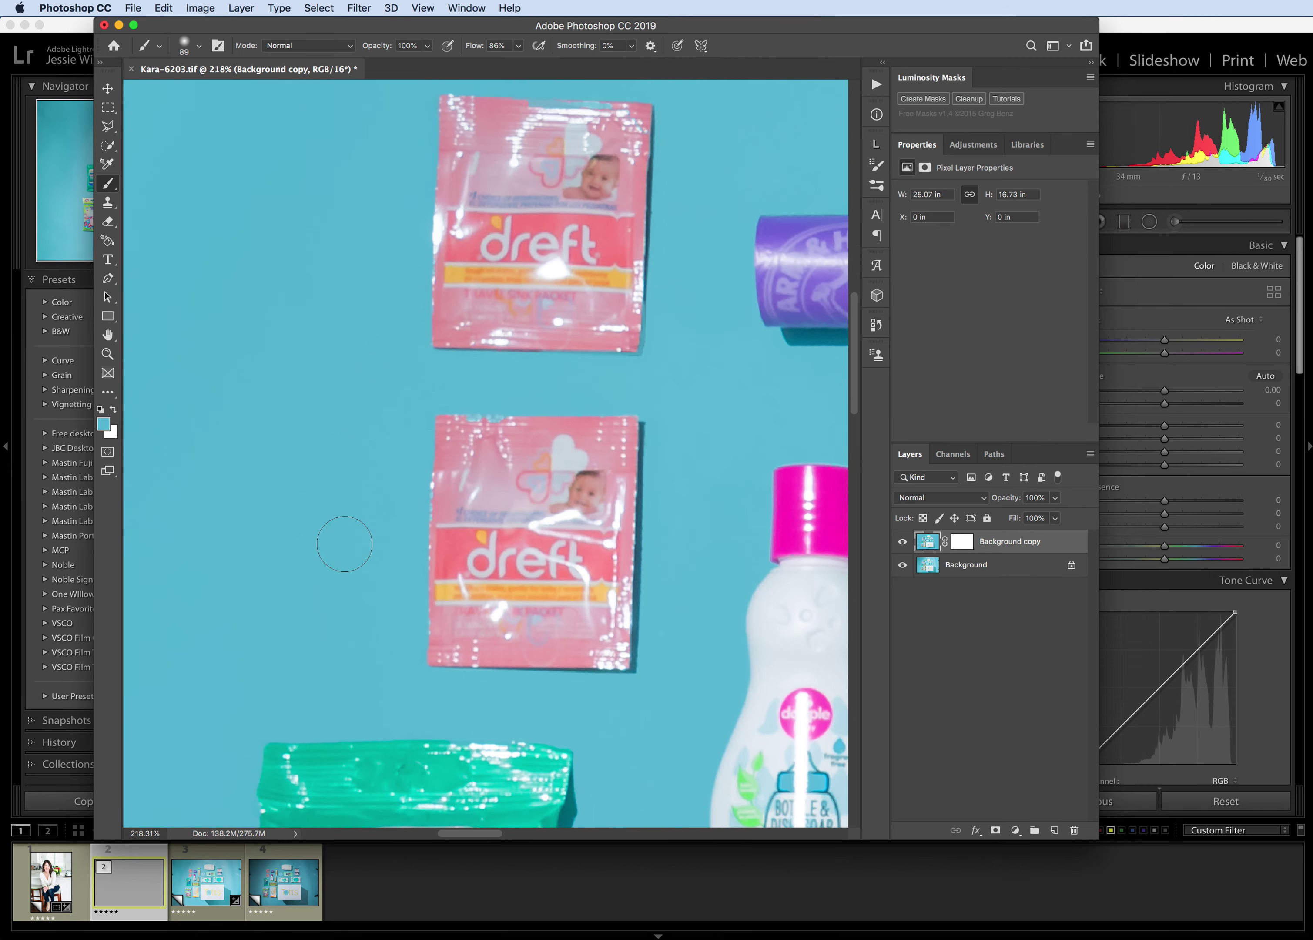
scroll(683, 254, "up", 4)
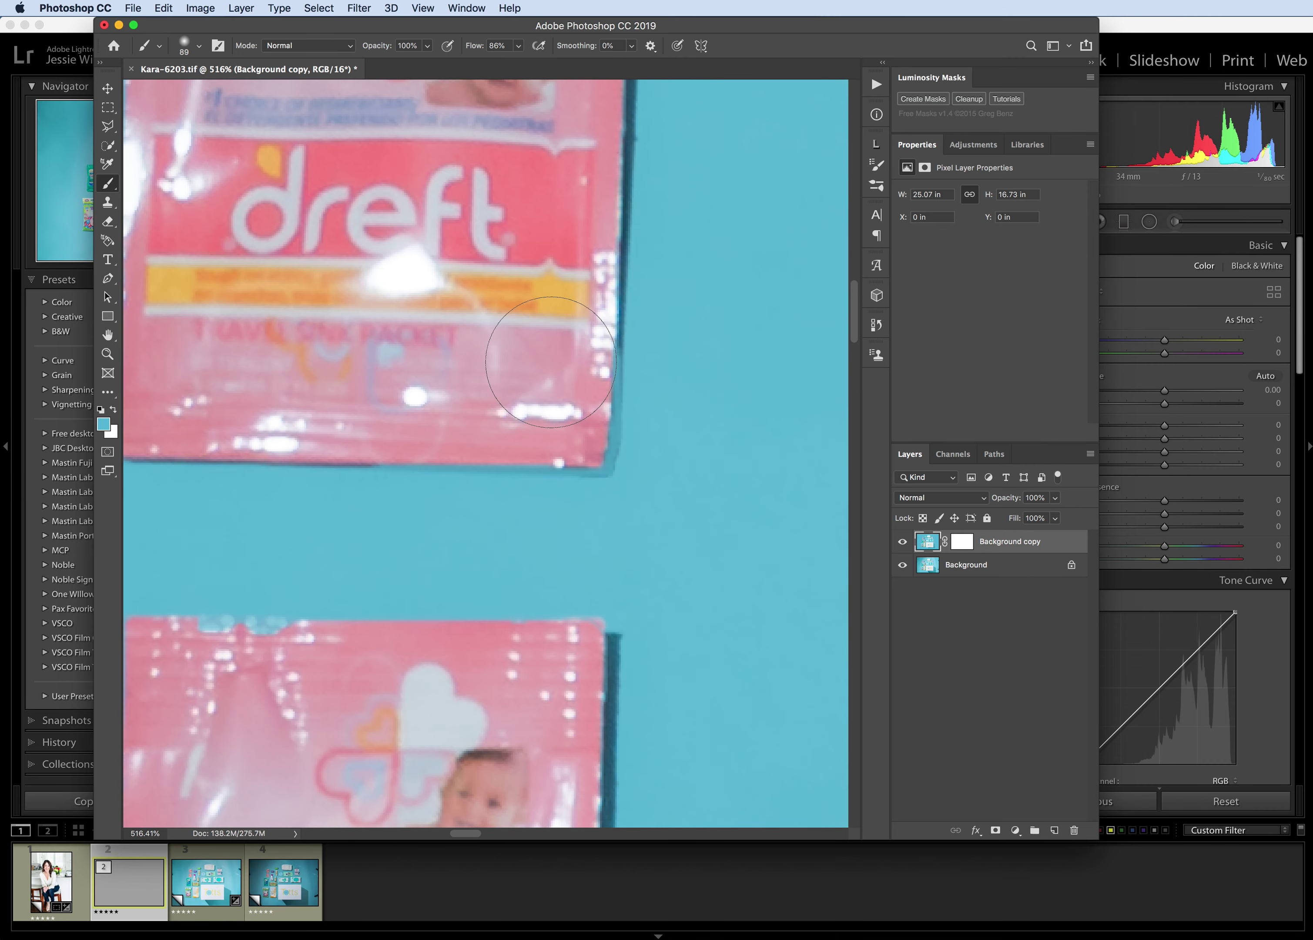
left_click(973, 542)
left_click(111, 412)
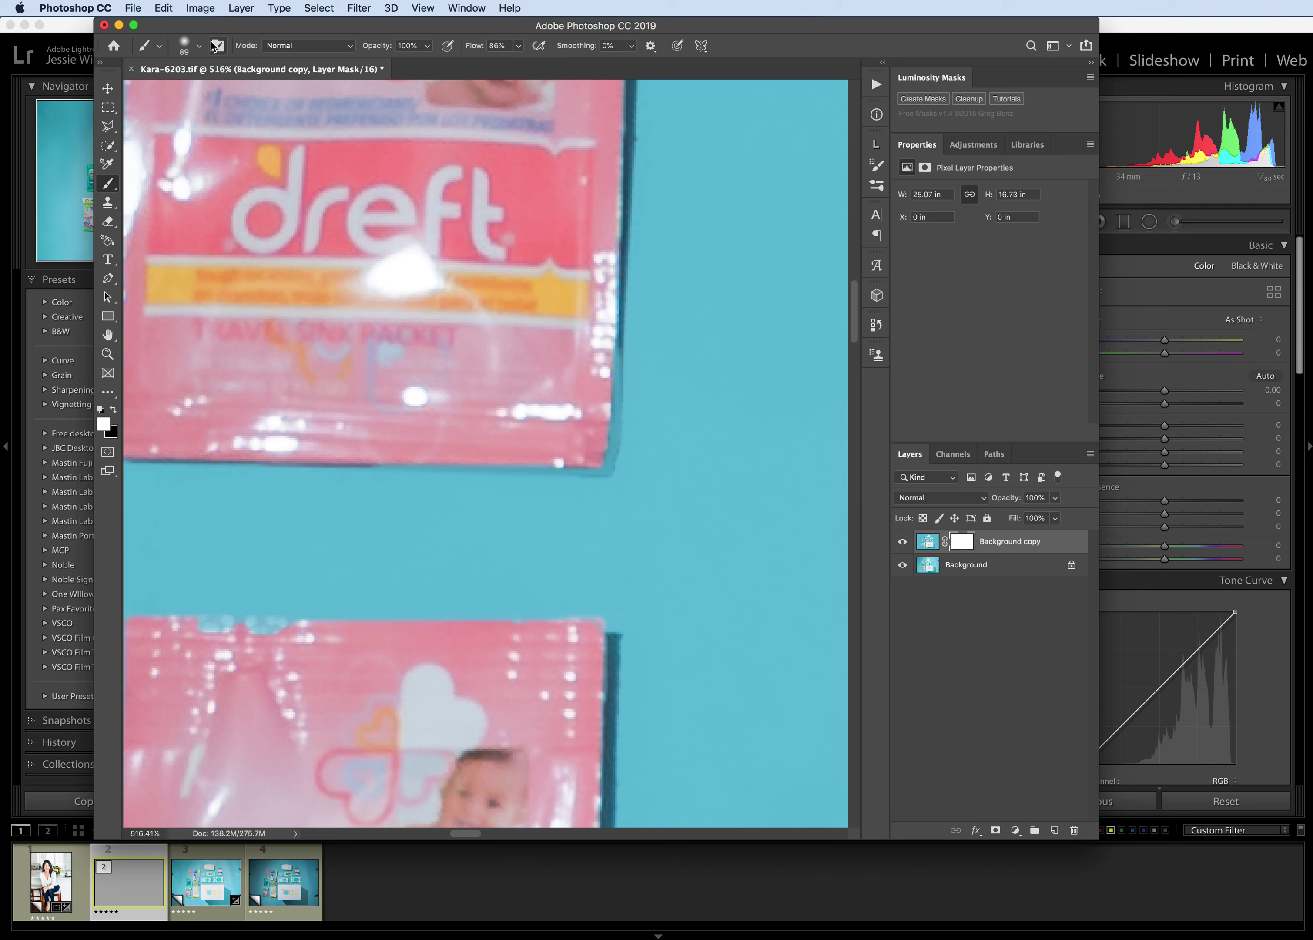
left_click(187, 44)
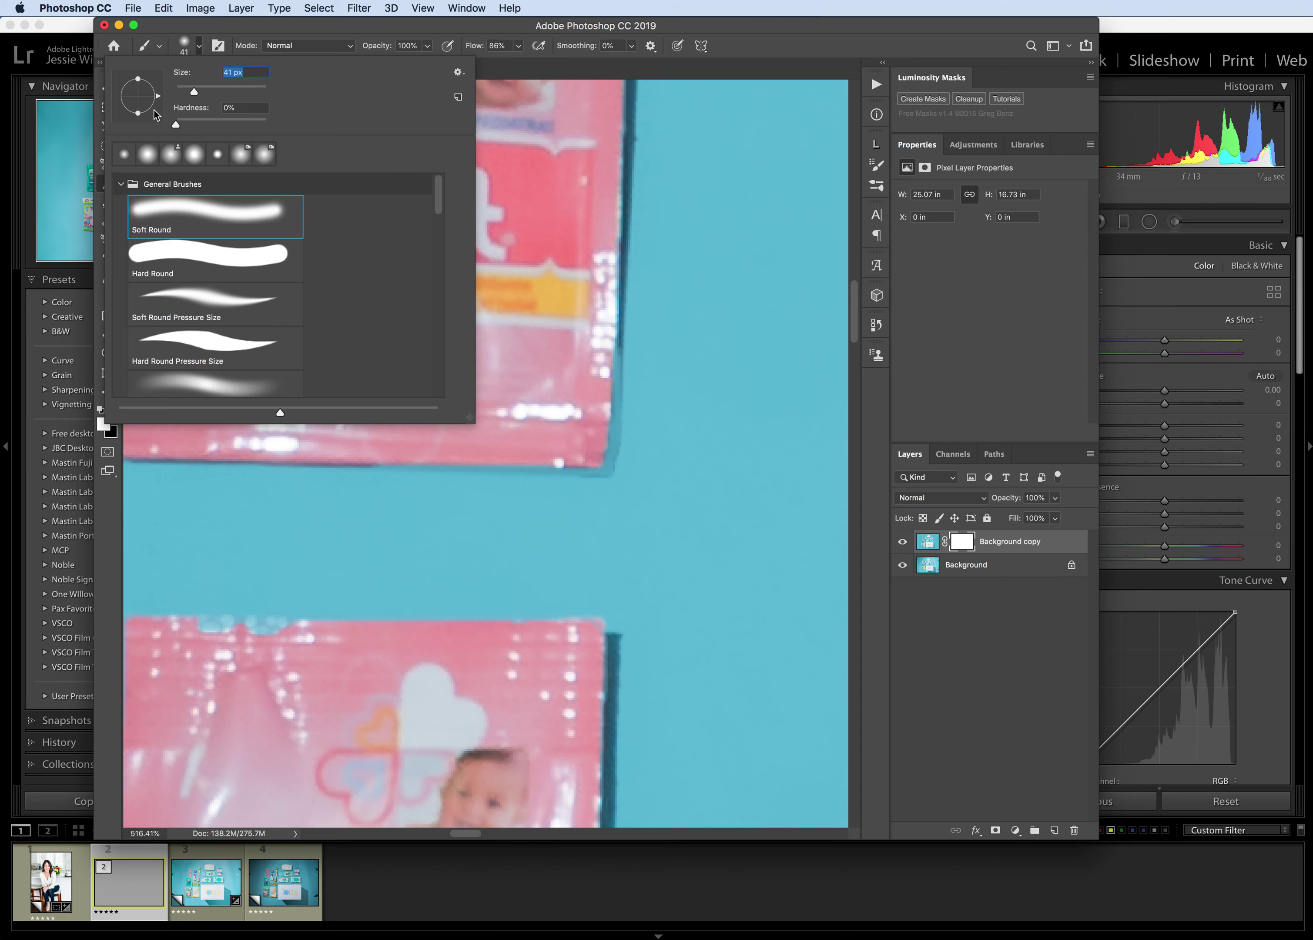
left_click_drag(371, 454, 464, 457)
left_click_drag(457, 458, 402, 455)
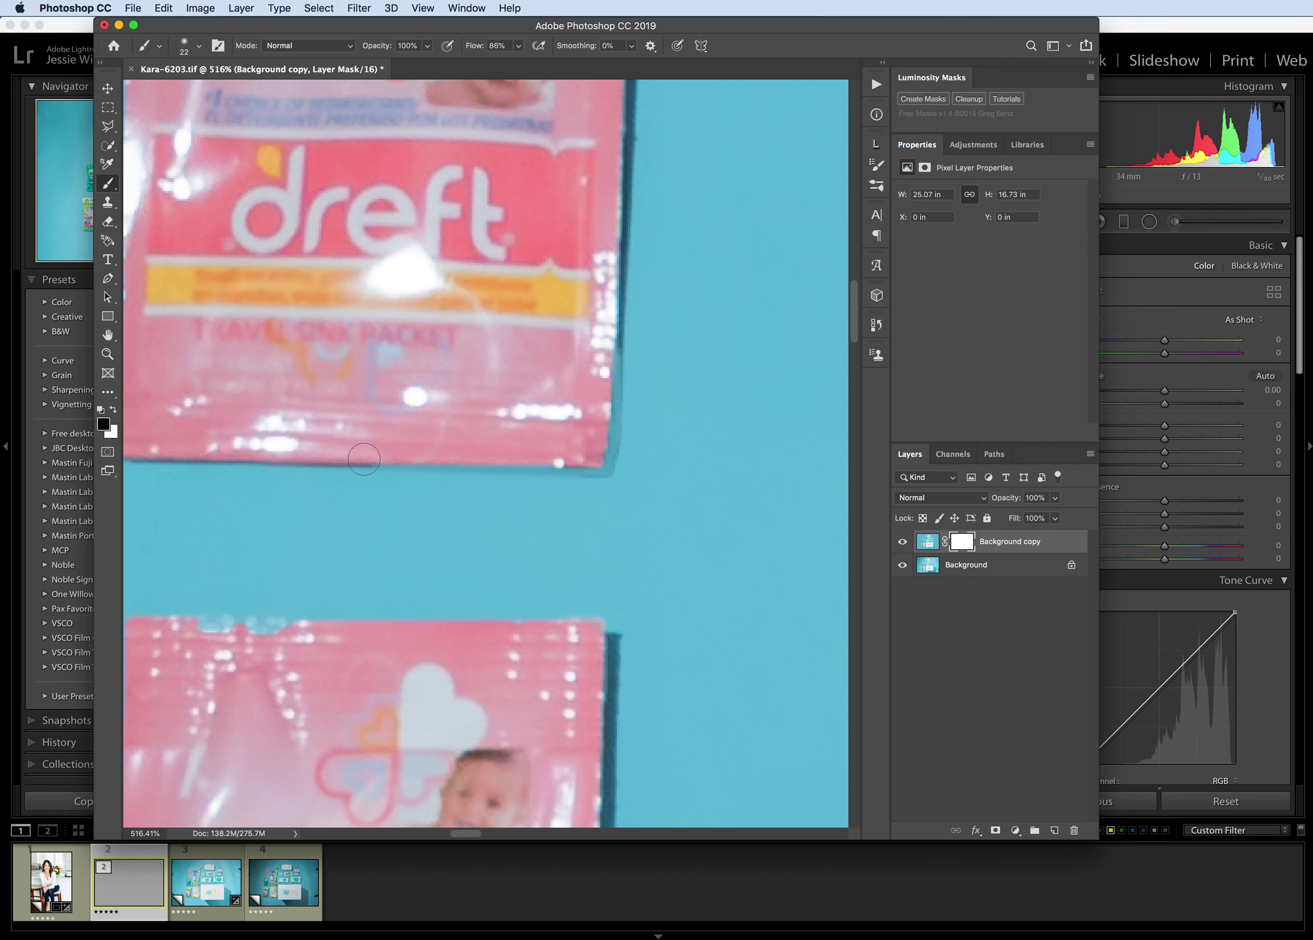
mouse_move(365, 460)
left_mouse_down()
mouse_move(587, 462)
mouse_move(490, 465)
left_mouse_up()
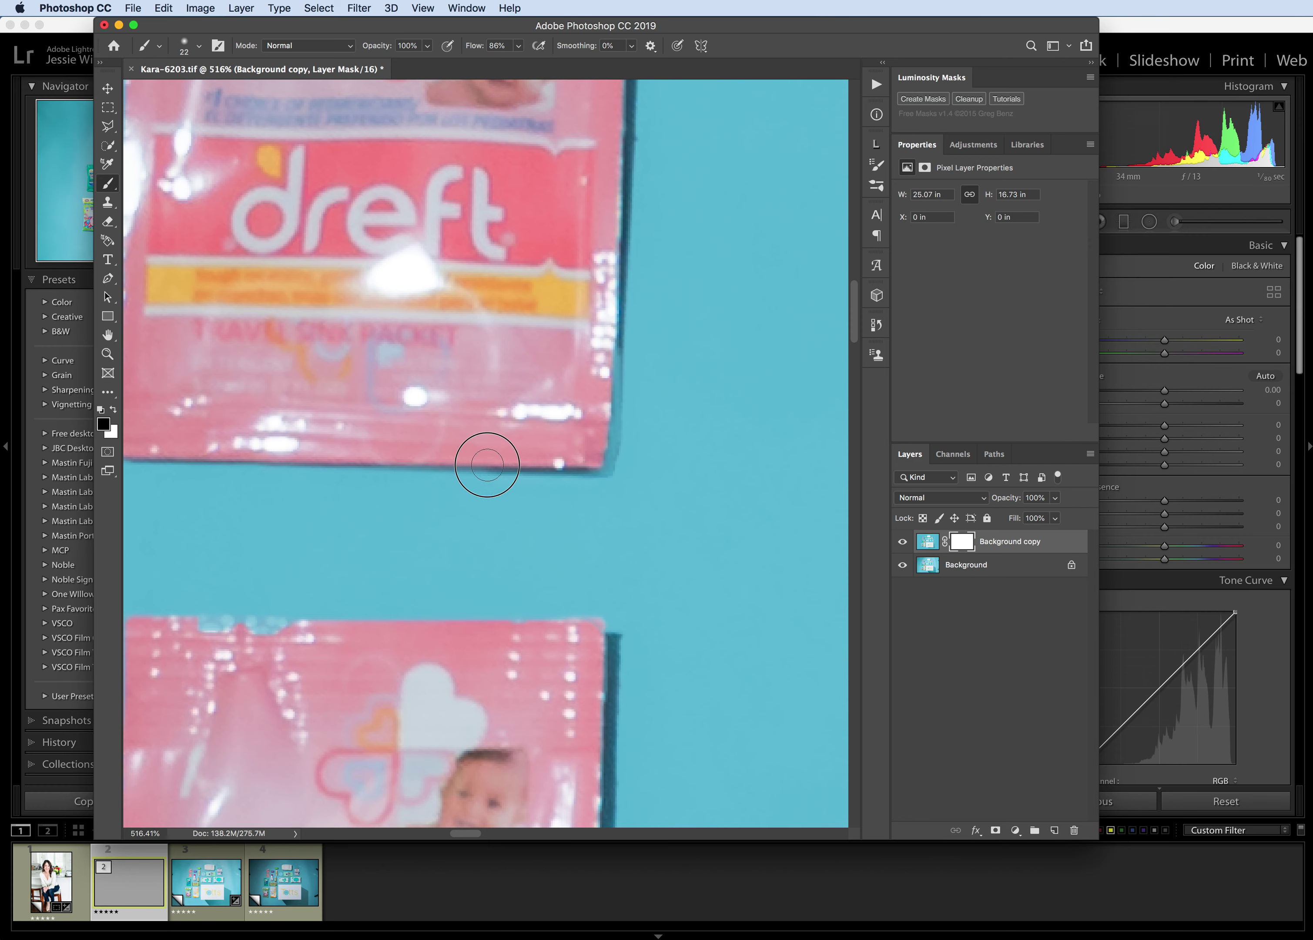
mouse_move(608, 358)
left_mouse_down()
mouse_move(605, 447)
mouse_move(581, 461)
left_mouse_up()
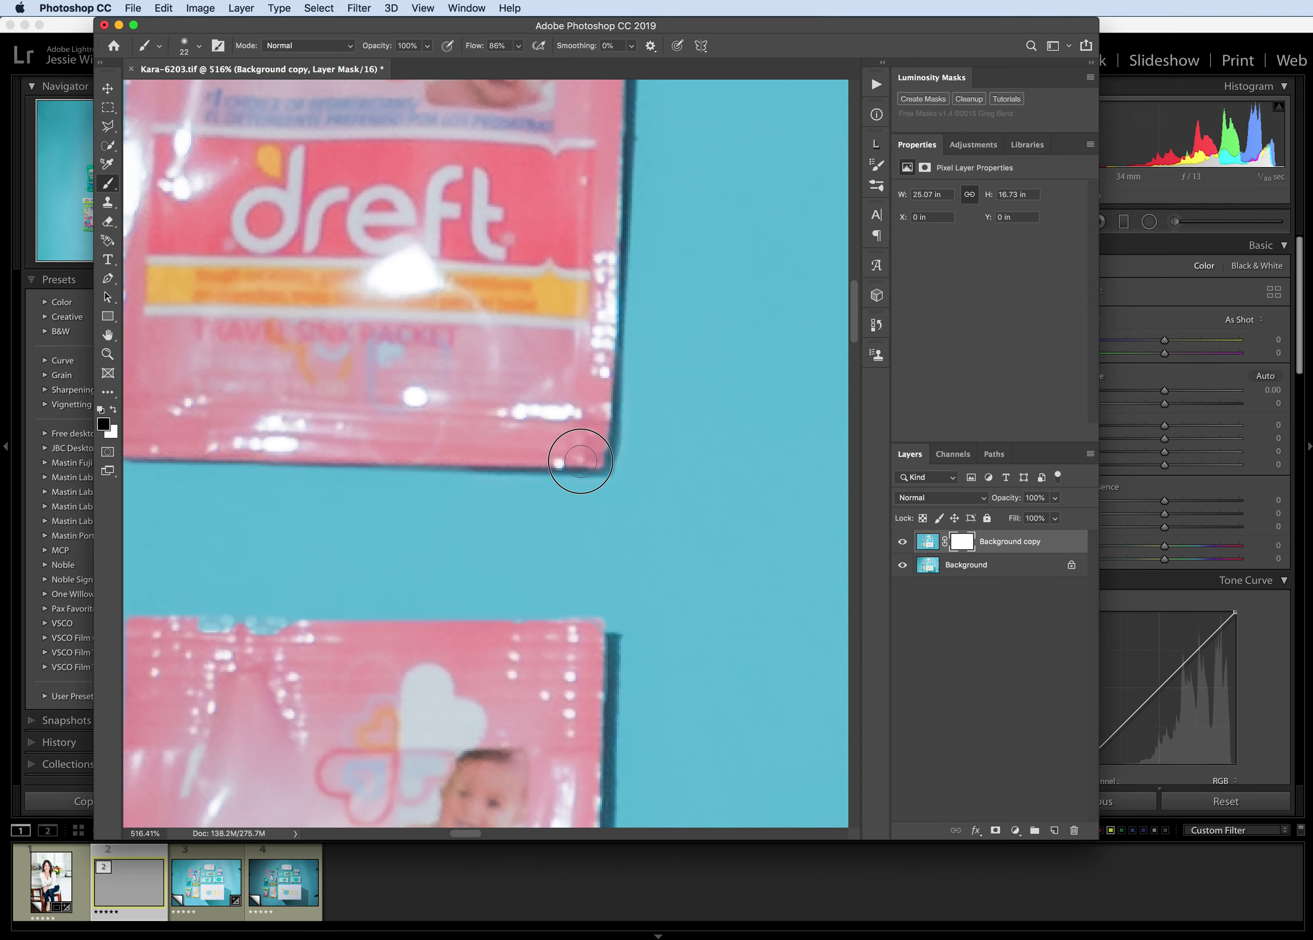
Paint black on the mask along the dapple bottle's lower-left corner to restore its original edge.
scroll(405, 408, "down", 10)
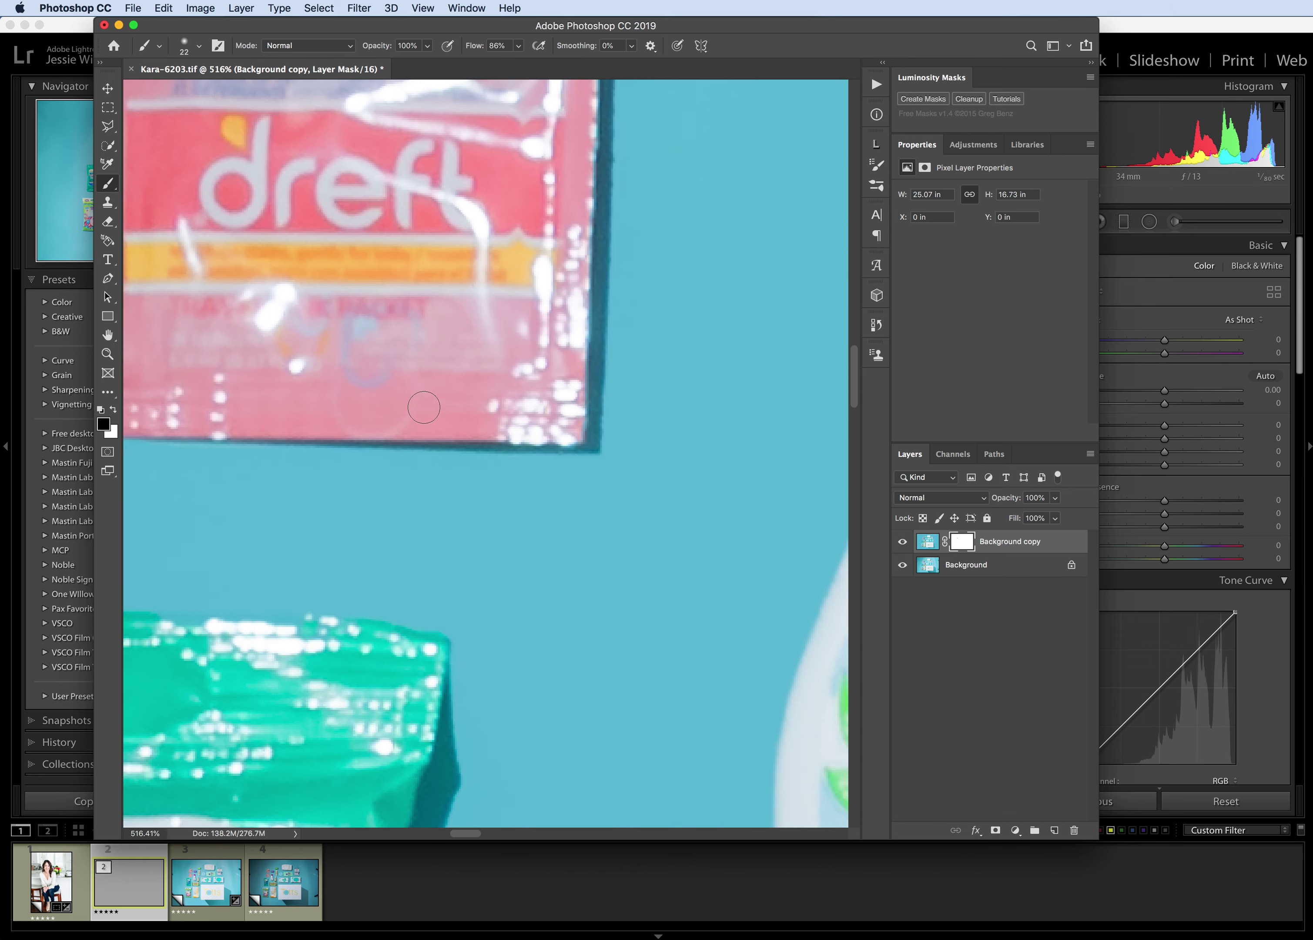
scroll(510, 428, "down", 3)
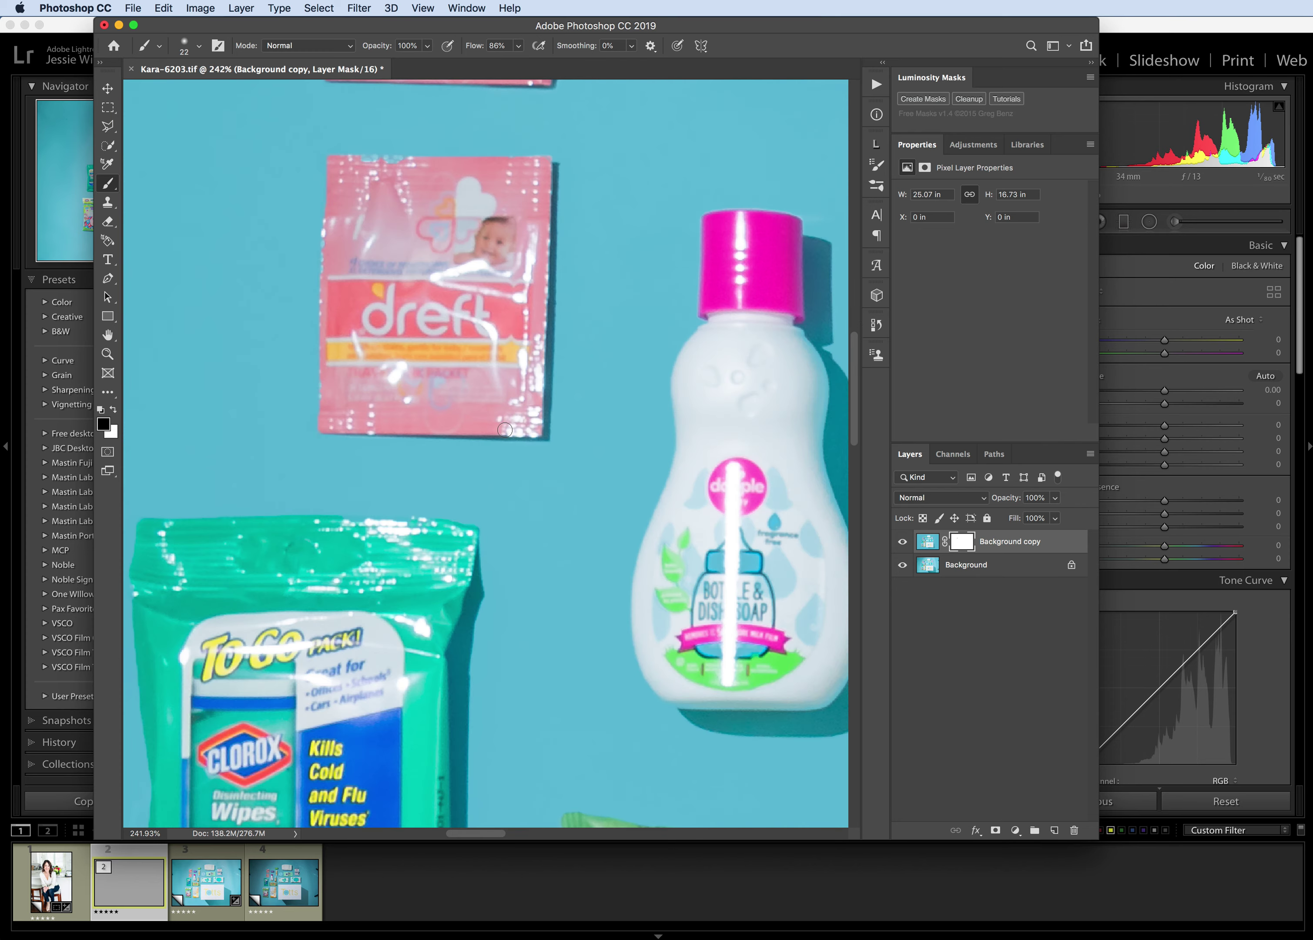
scroll(525, 422, "right", 3)
scroll(668, 421, "up", 1)
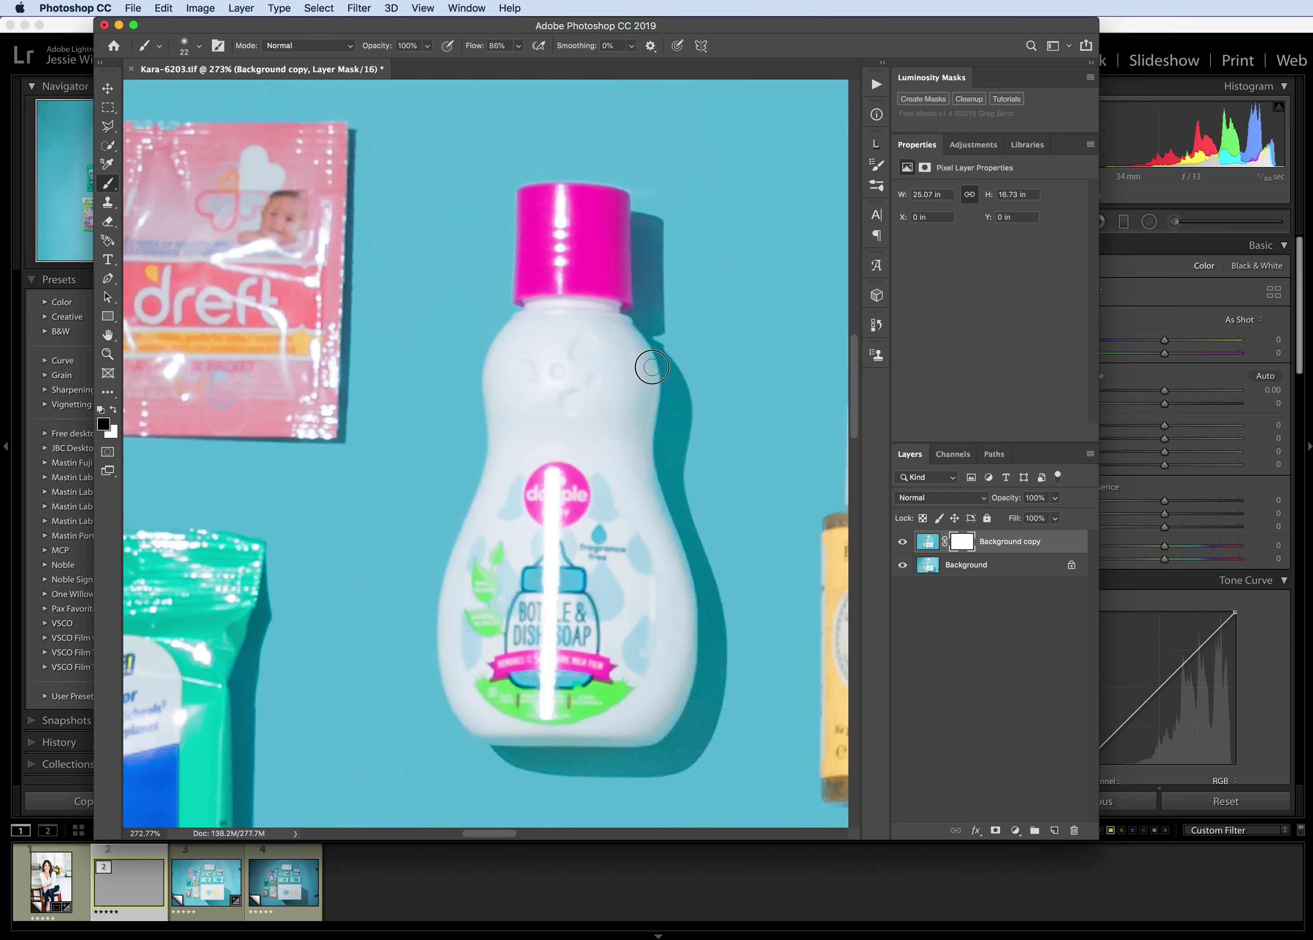
scroll(637, 526, "up", 4)
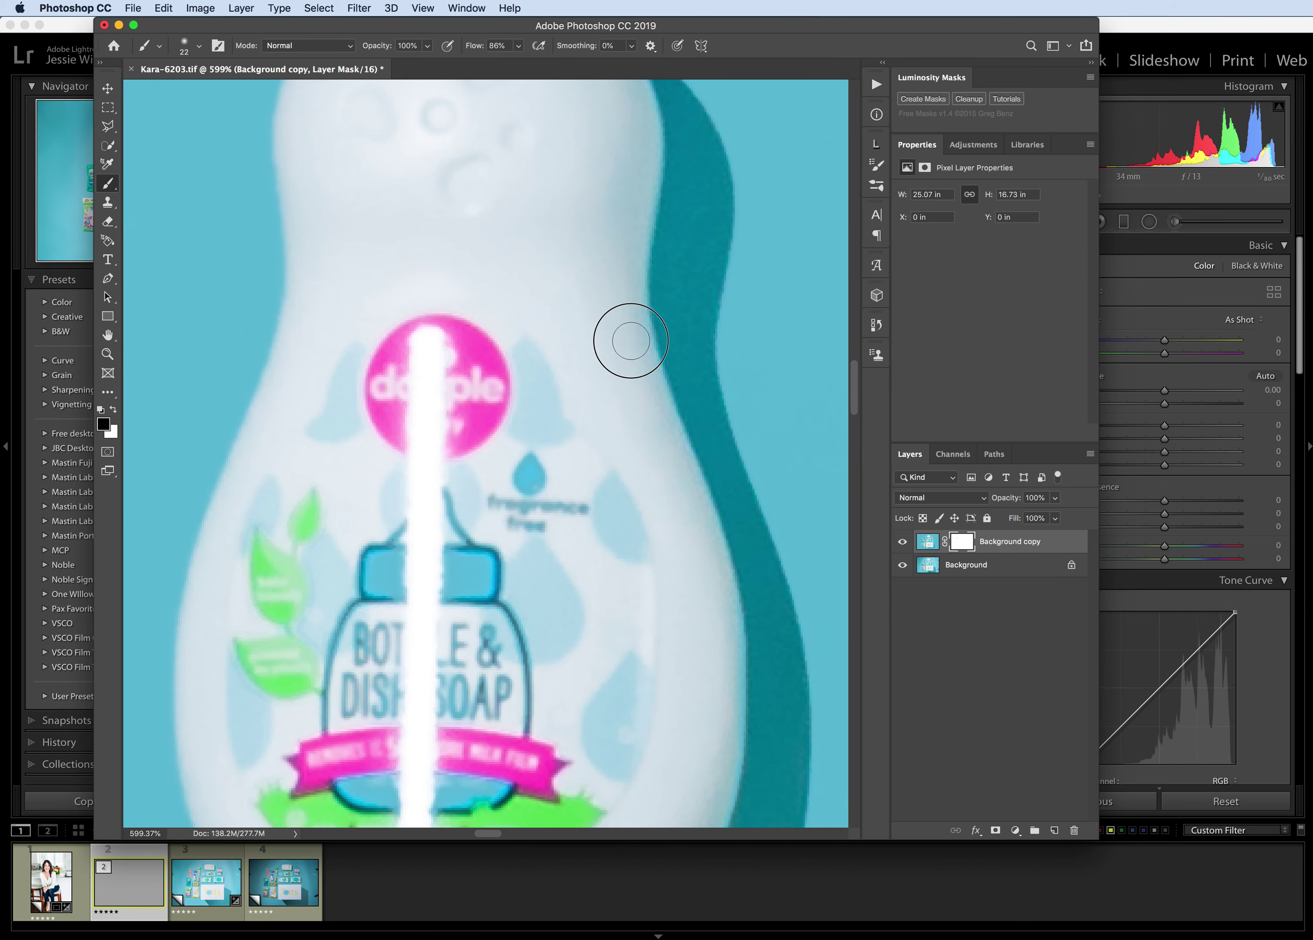
scroll(678, 445, "down", 5)
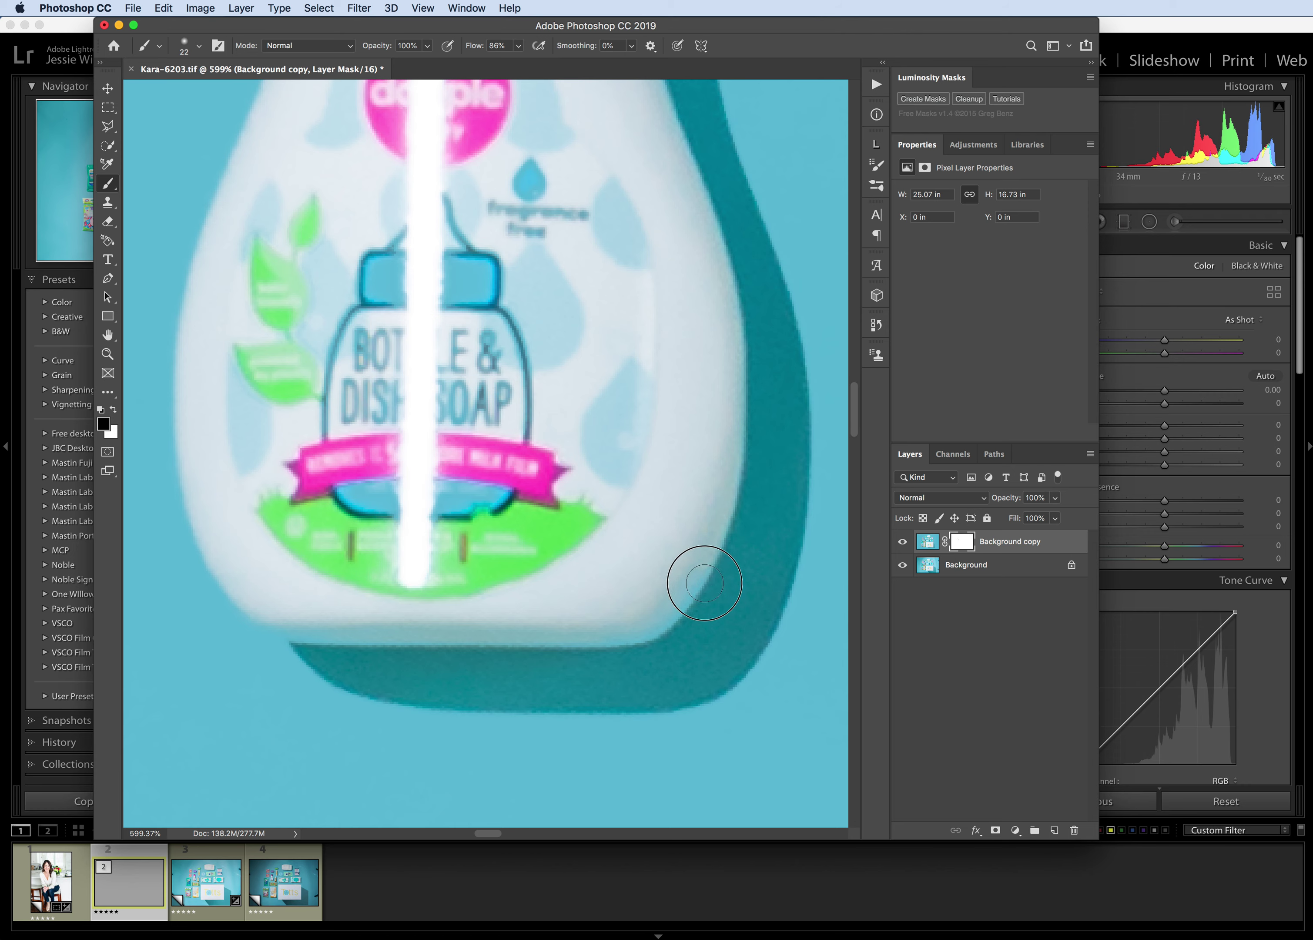
left_click_drag(331, 635, 279, 617)
Examine the edges and shadows of the Arm & Hammer rolls, the bottles and the Pampers wipes packs for paint spill.
scroll(637, 548, "up", 9)
scroll(637, 548, "up", 15)
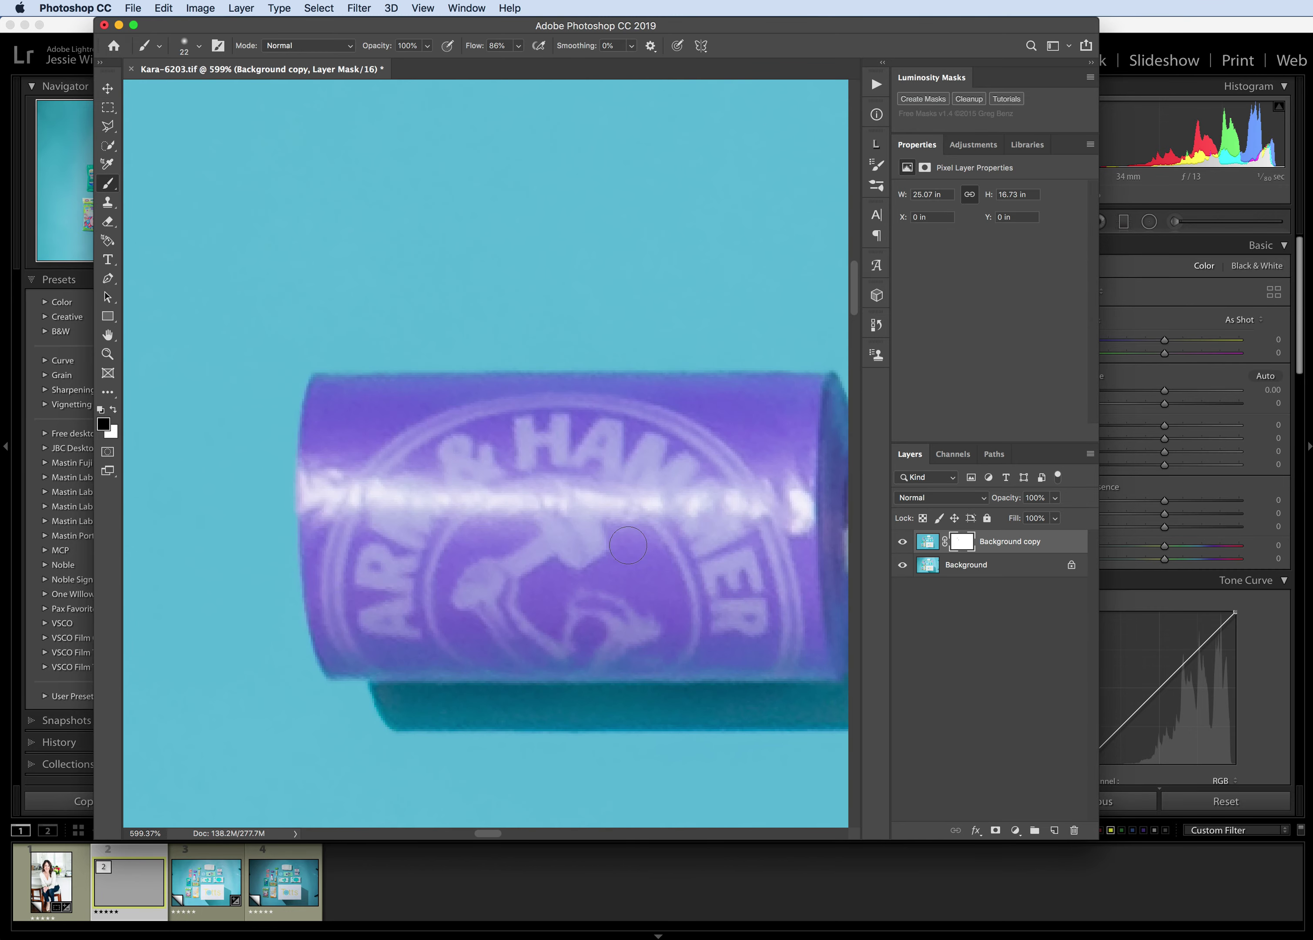
scroll(631, 547, "down", 5)
scroll(628, 553, "right", 10)
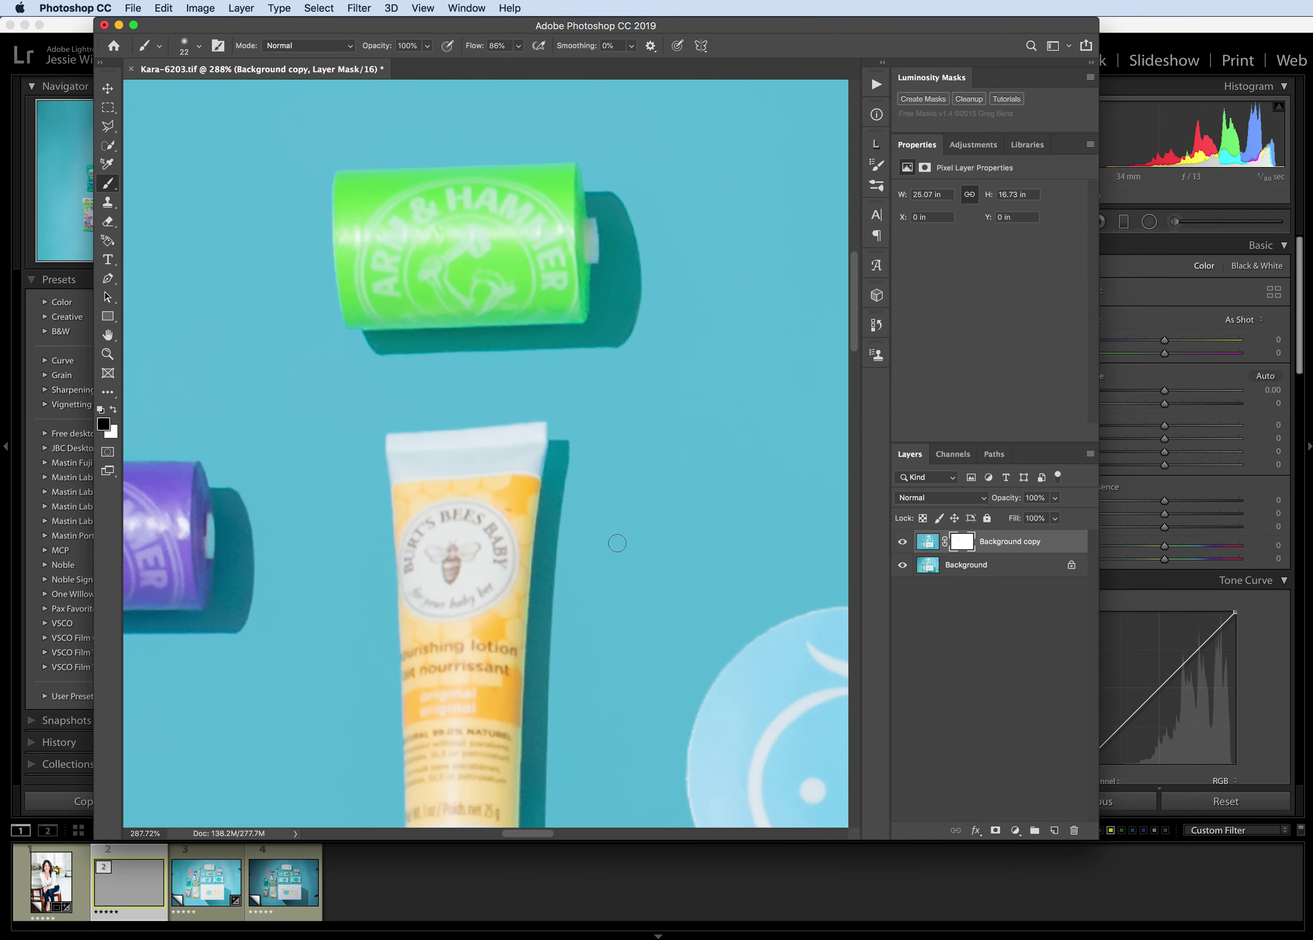
scroll(327, 151, "up", 5)
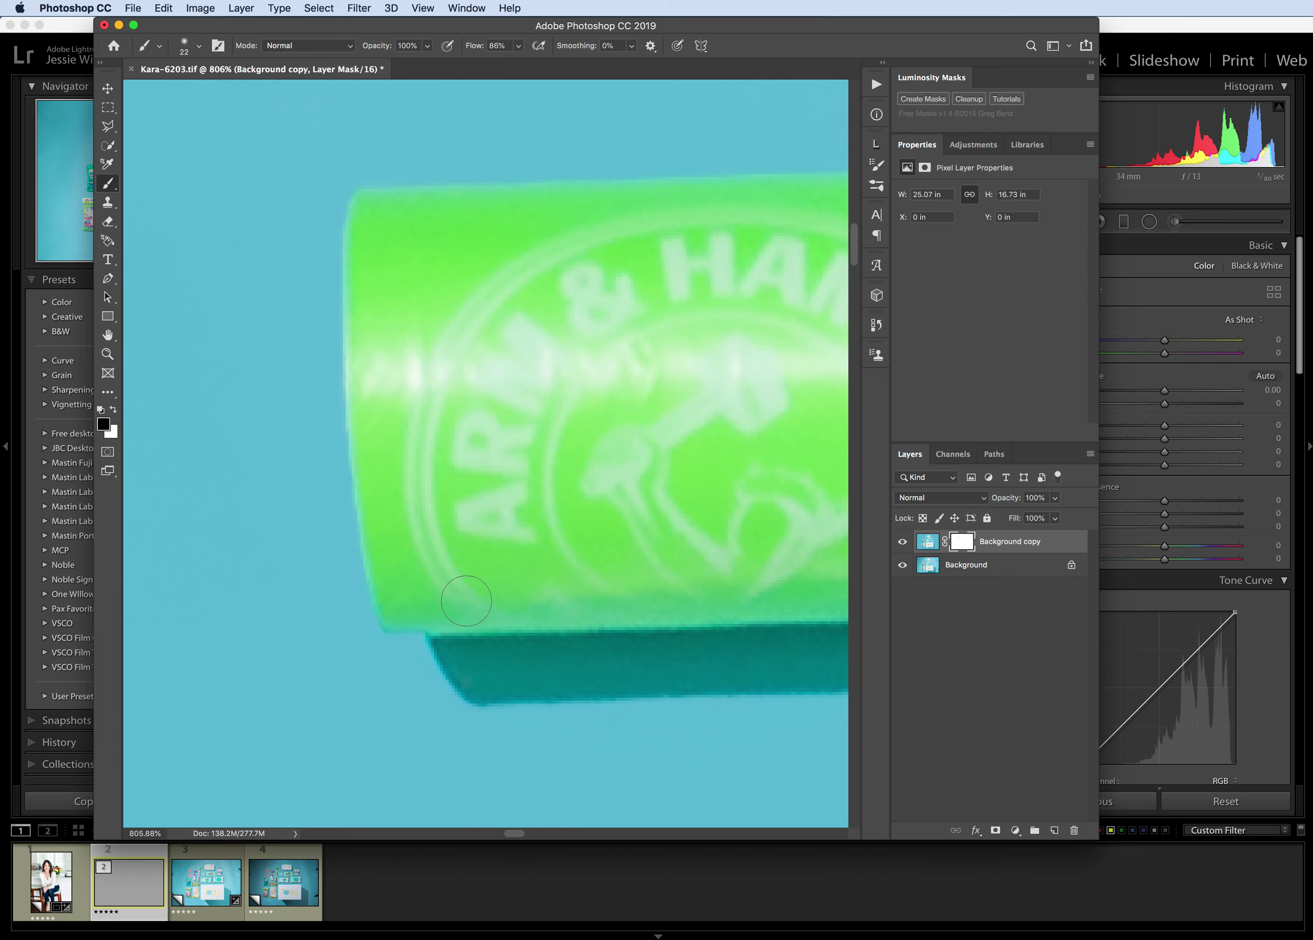
scroll(505, 470, "down", 10)
scroll(494, 453, "down", 12)
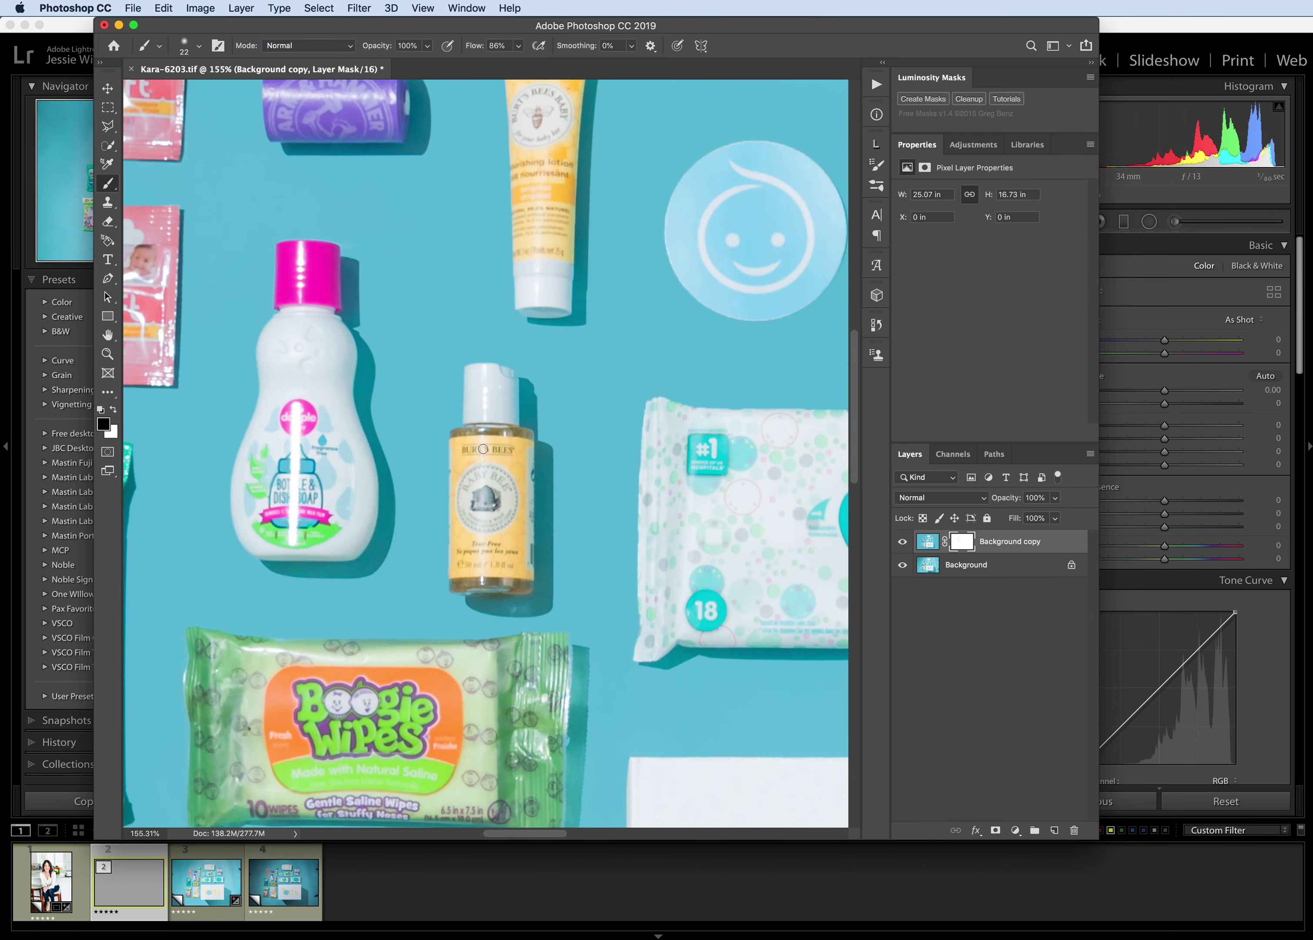
scroll(483, 449, "right", 10)
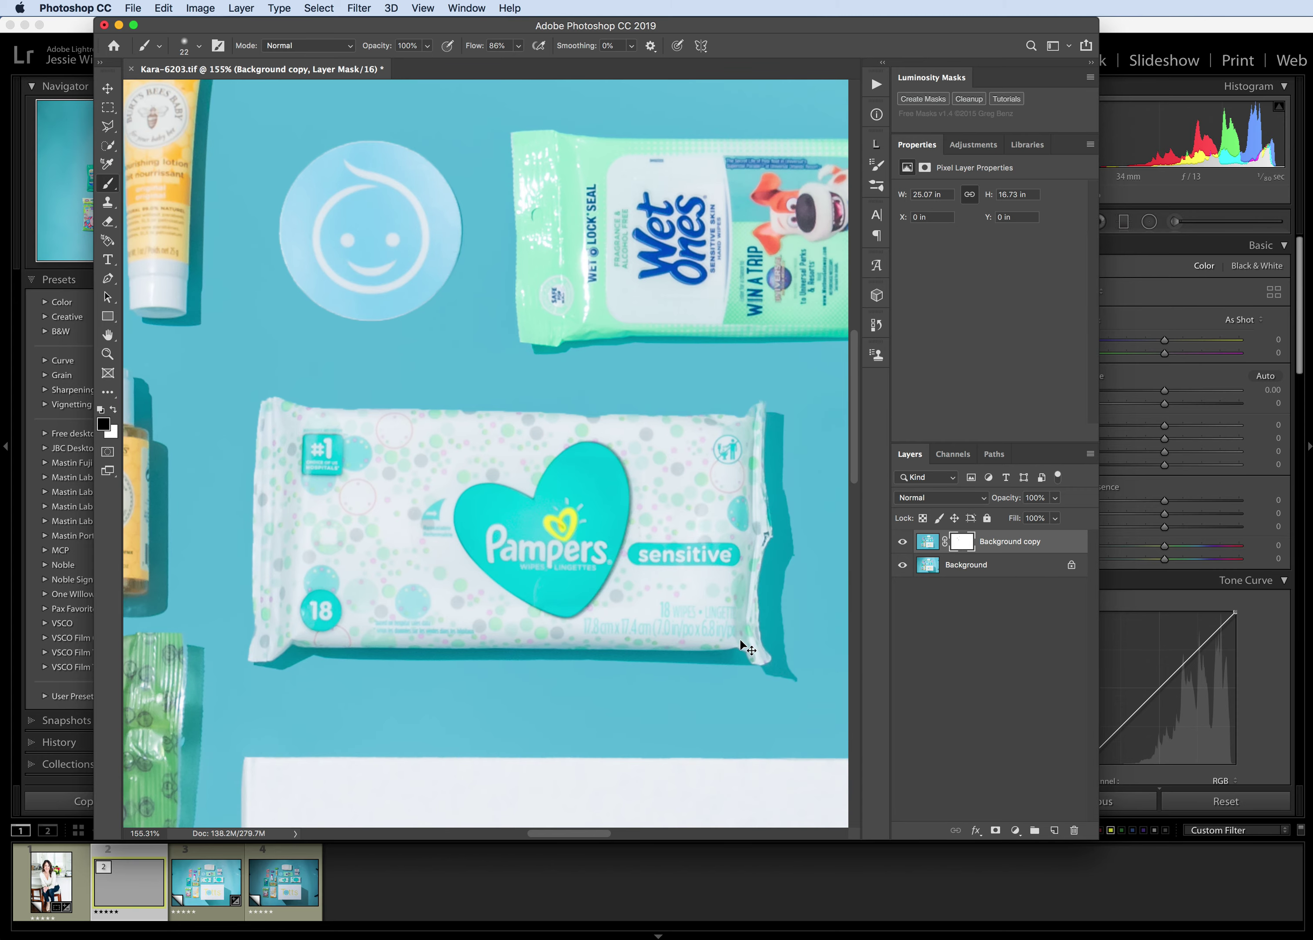
scroll(744, 648, "right", 3)
scroll(733, 631, "right", 8)
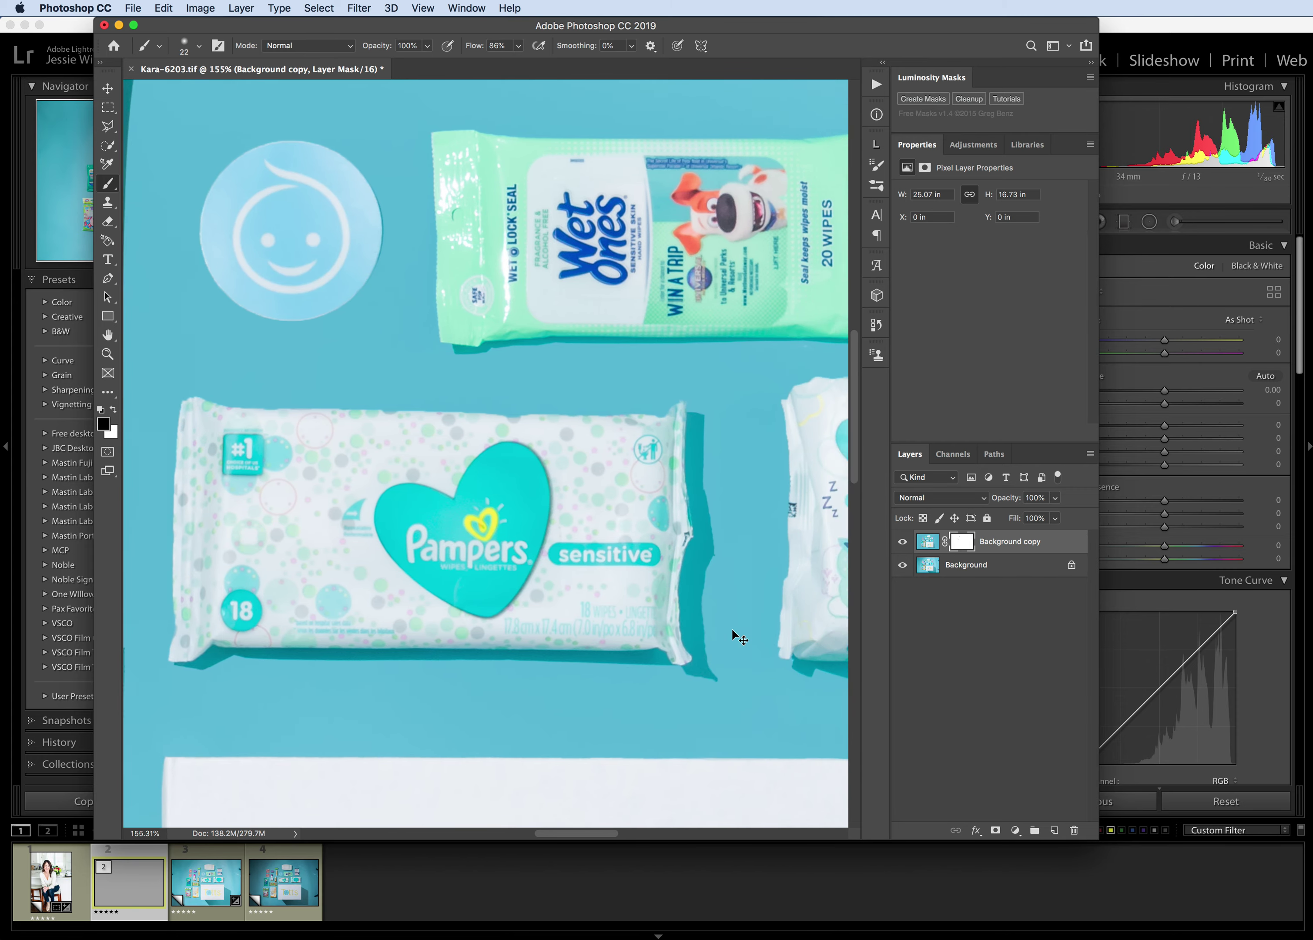
scroll(734, 631, "right", 20)
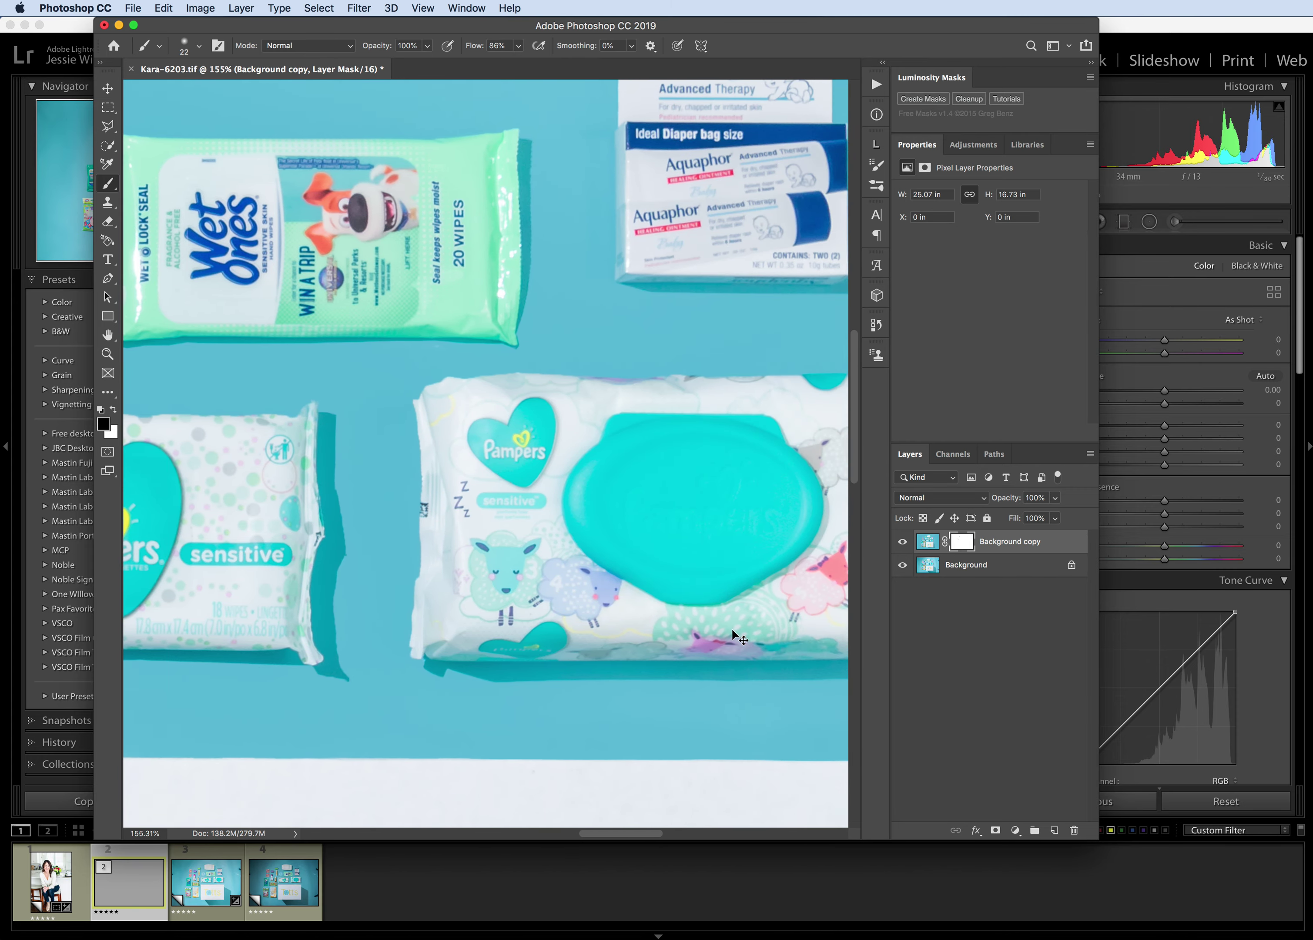
scroll(732, 628, "right", 10)
scroll(732, 629, "up", 12)
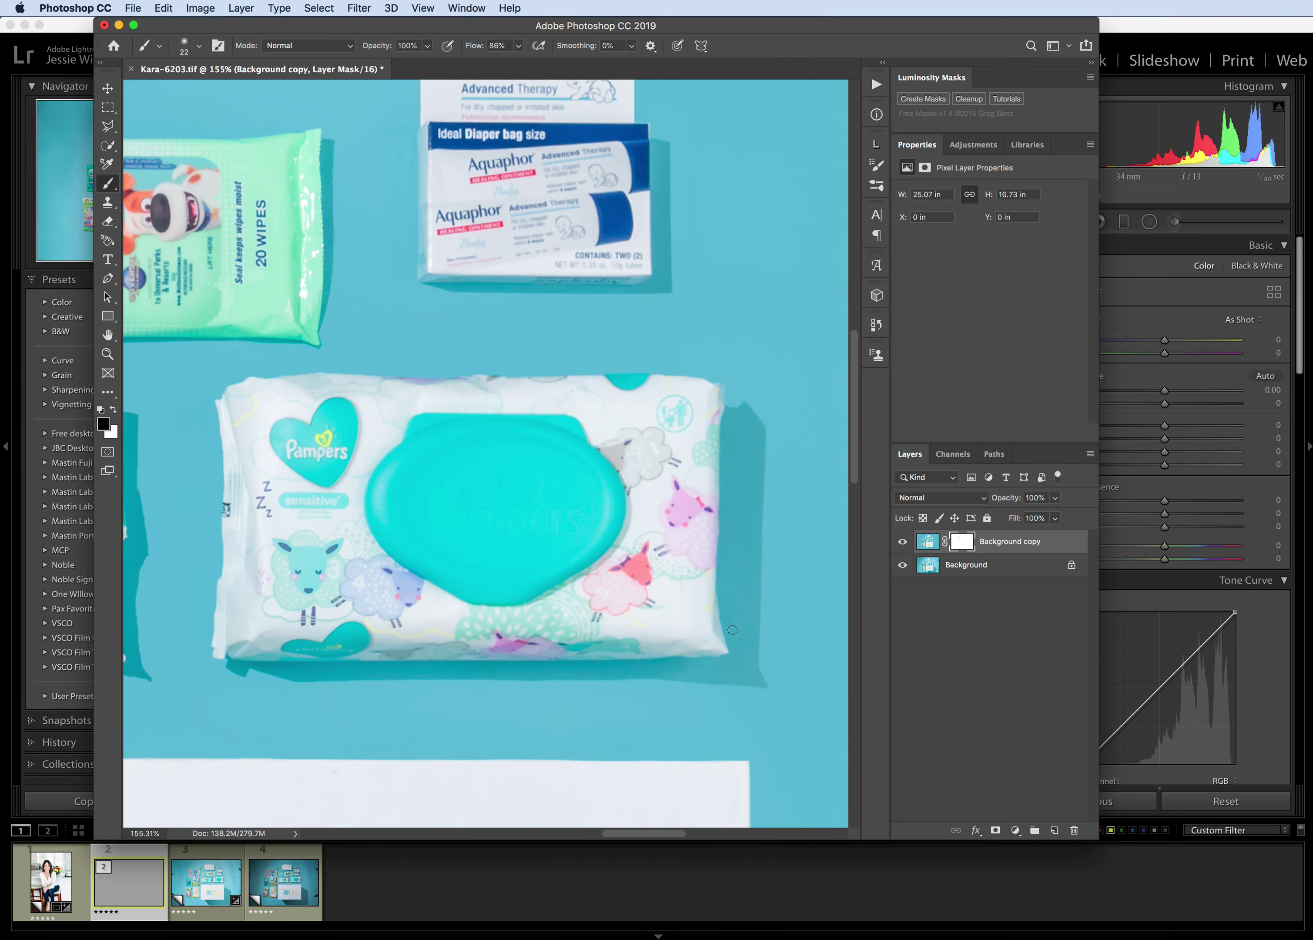
Examine the Aquaphor box's left and bottom edges up close, and review the retouching across the whole photo.
scroll(441, 392, "up", 5)
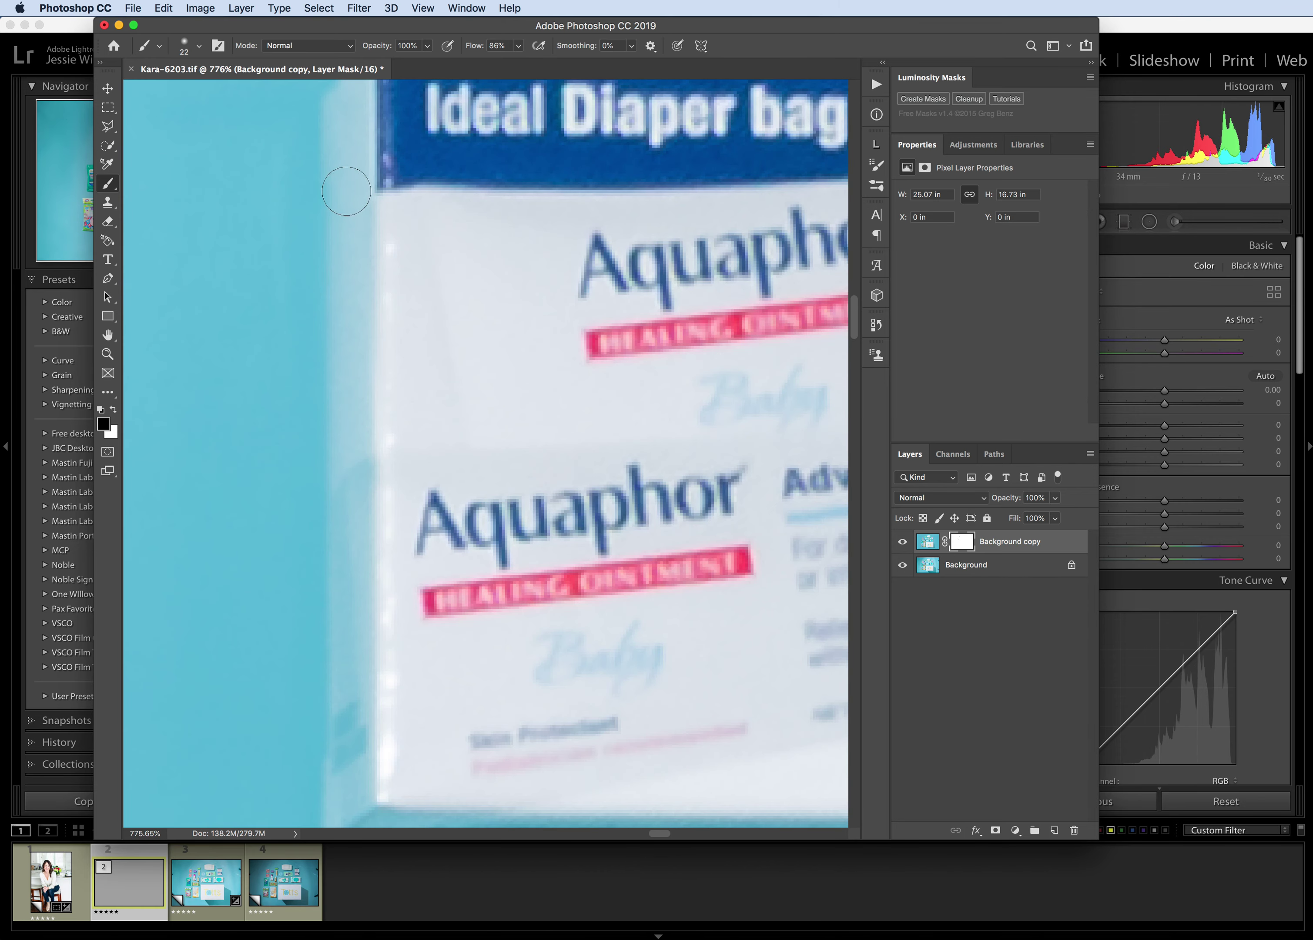
scroll(364, 528, "down", 4)
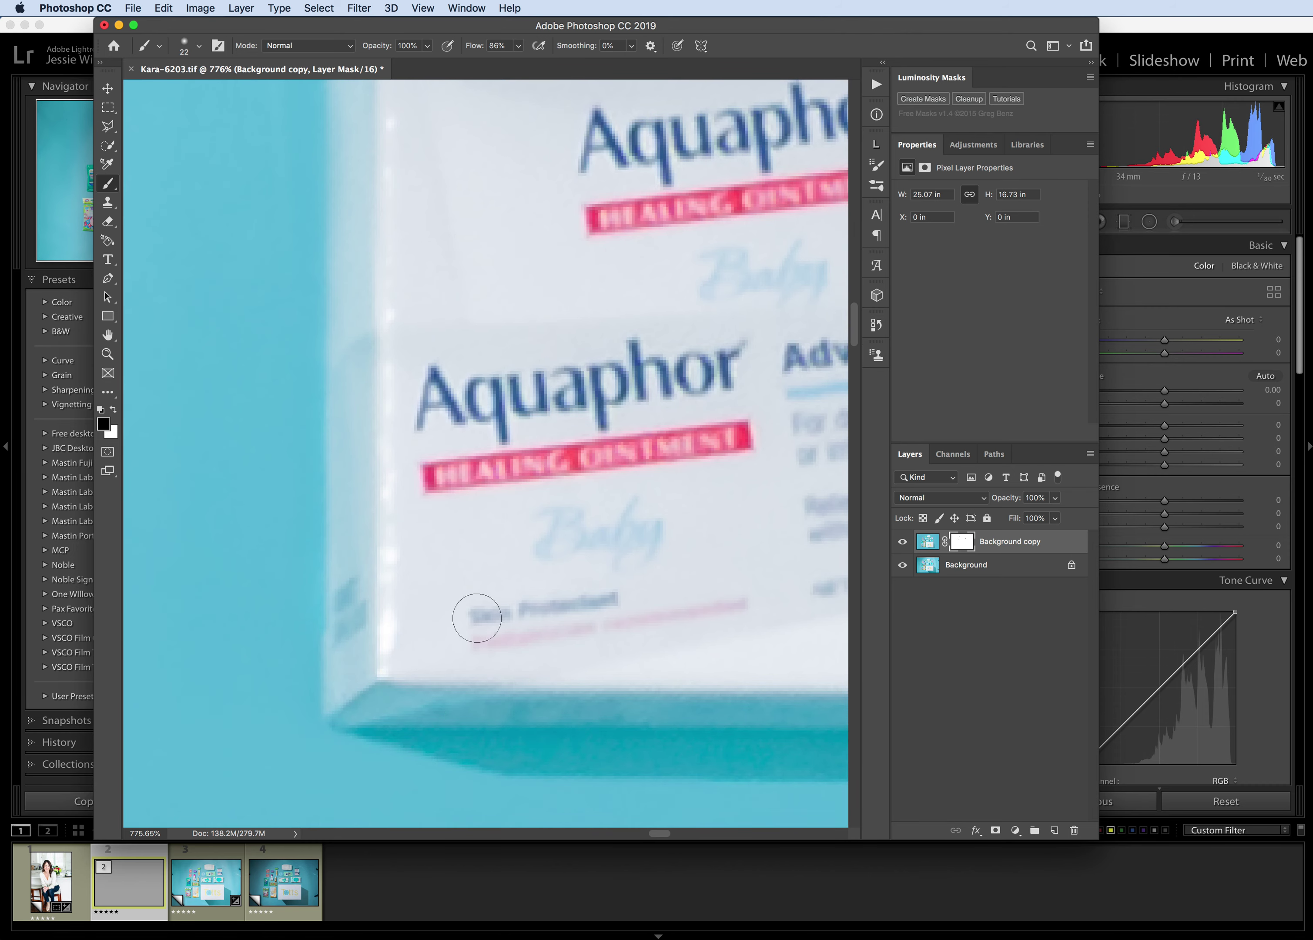
scroll(498, 630, "up", 5)
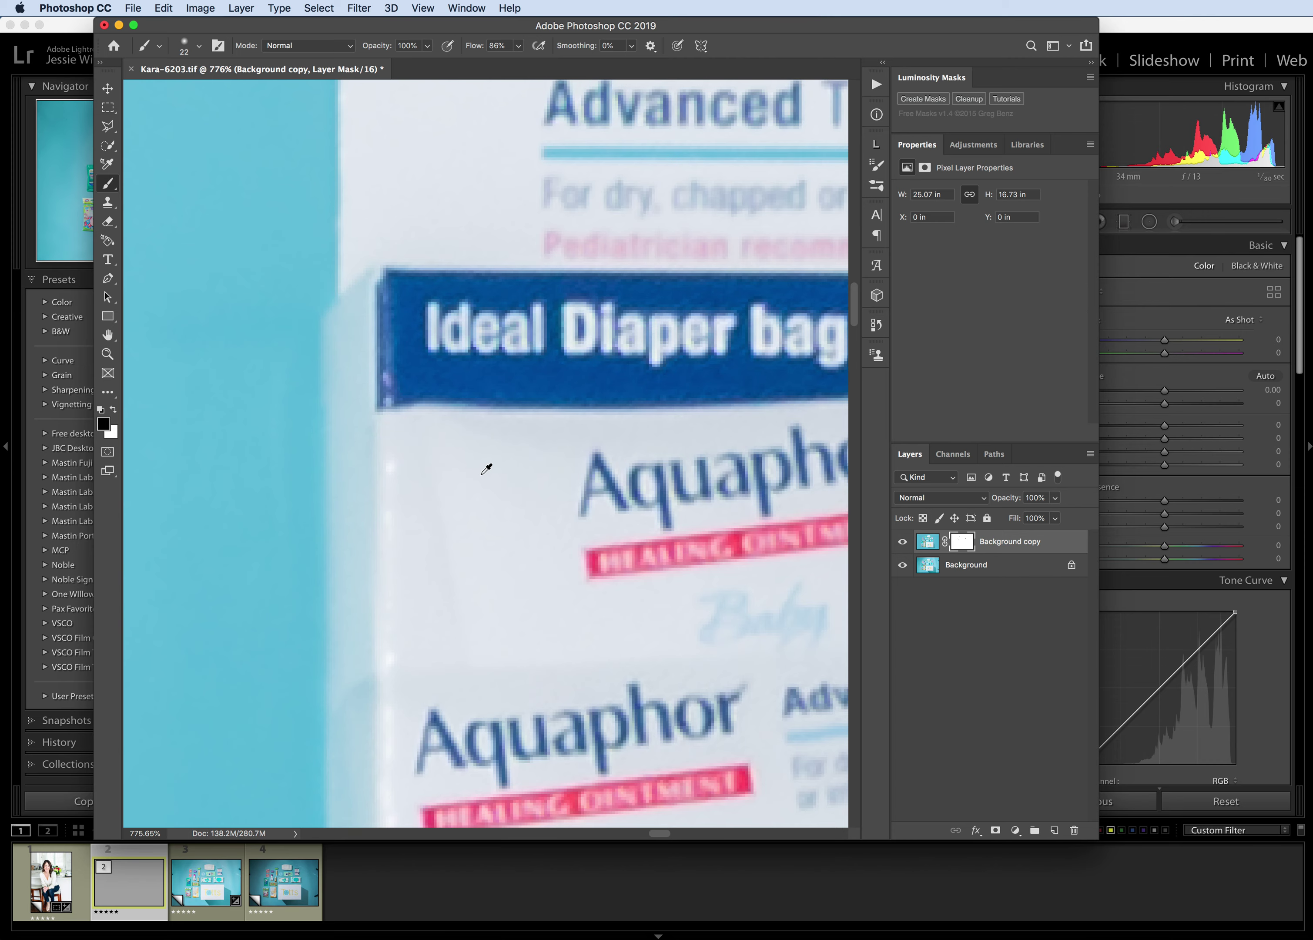
scroll(487, 468, "down", 6)
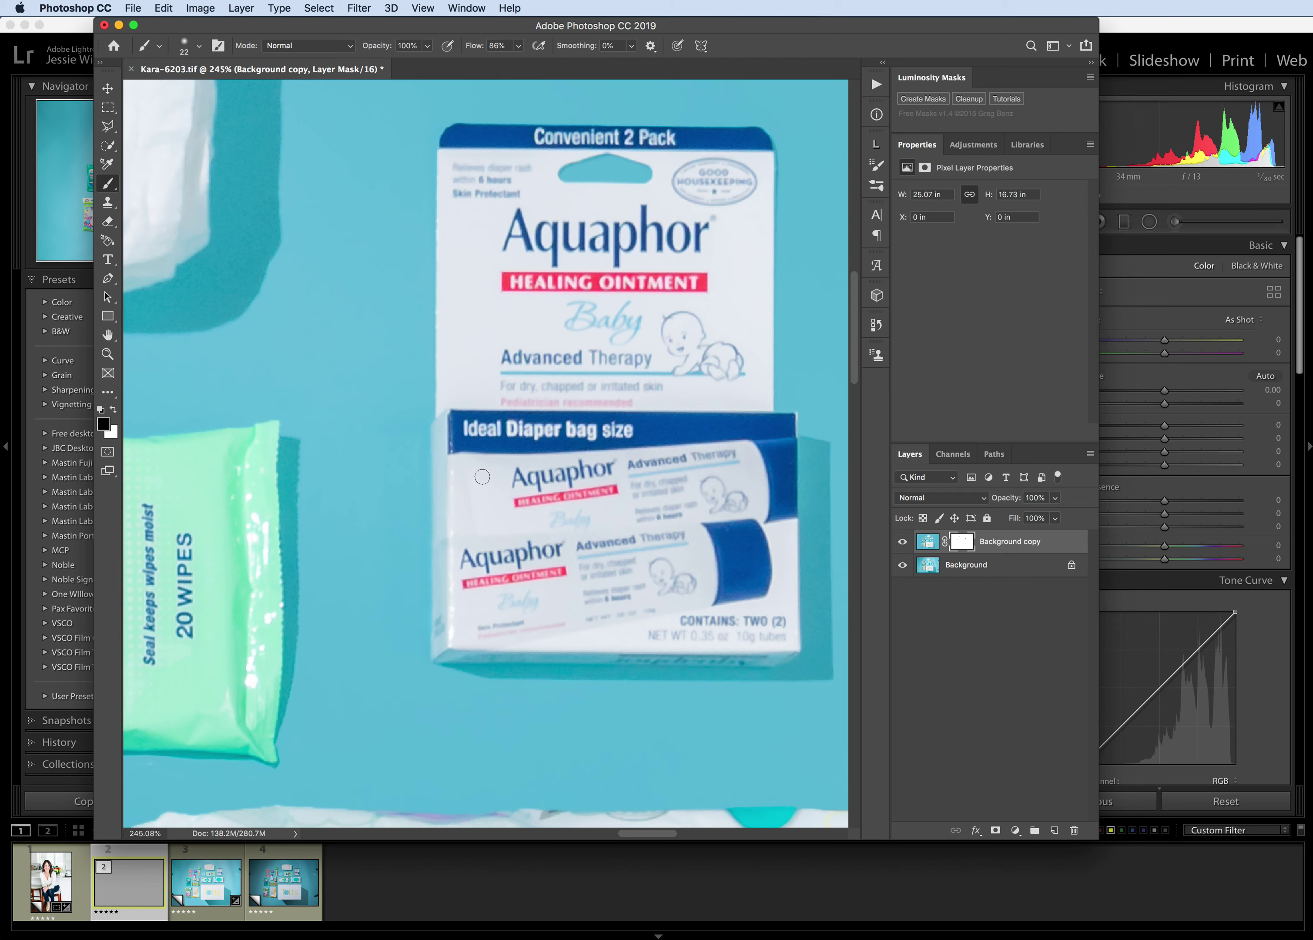
scroll(483, 475, "down", 5)
scroll(488, 472, "down", 4)
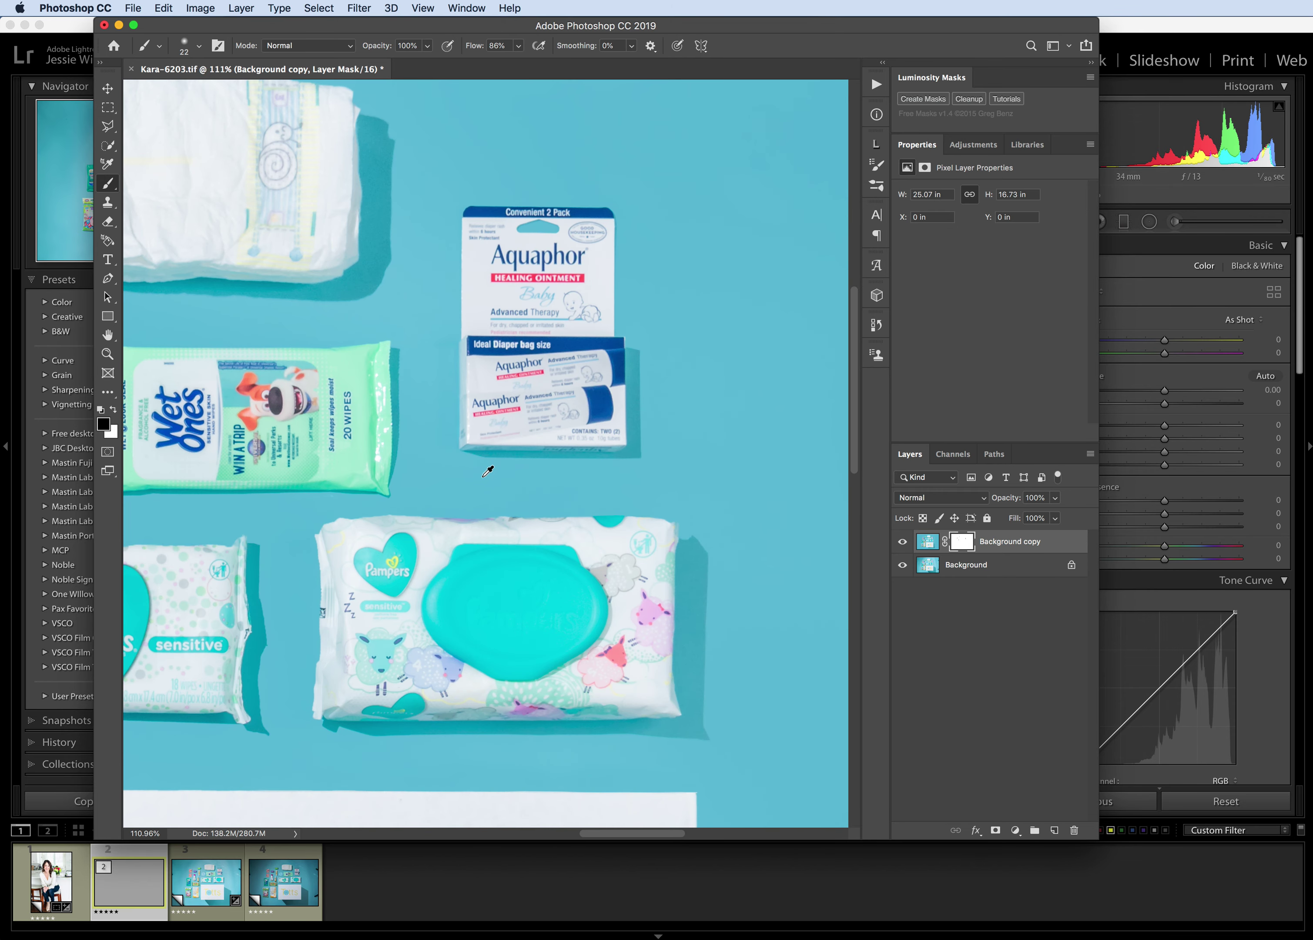
scroll(488, 471, "down", 10)
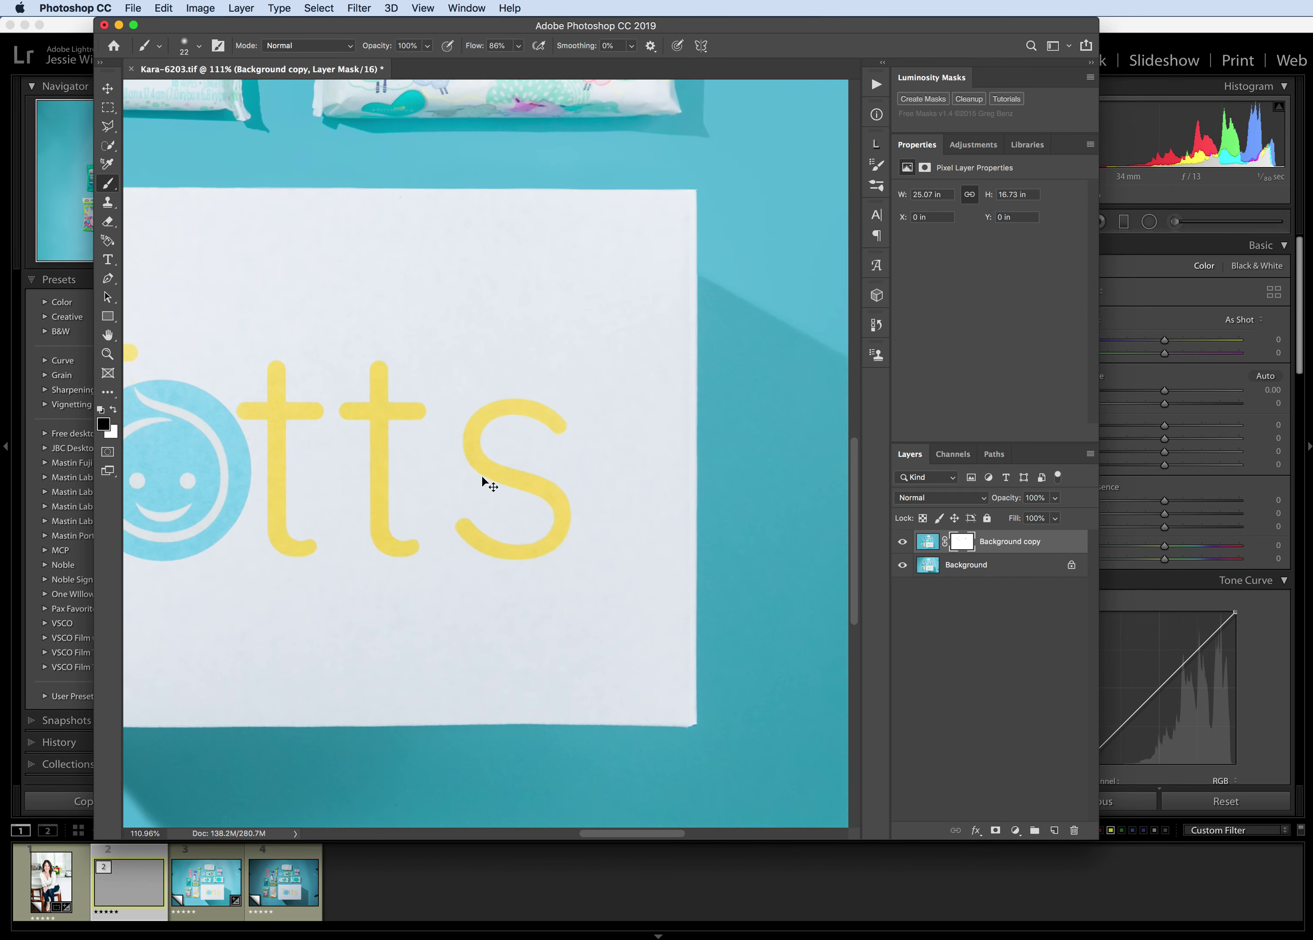
scroll(483, 477, "left", 5)
scroll(482, 476, "left", 10)
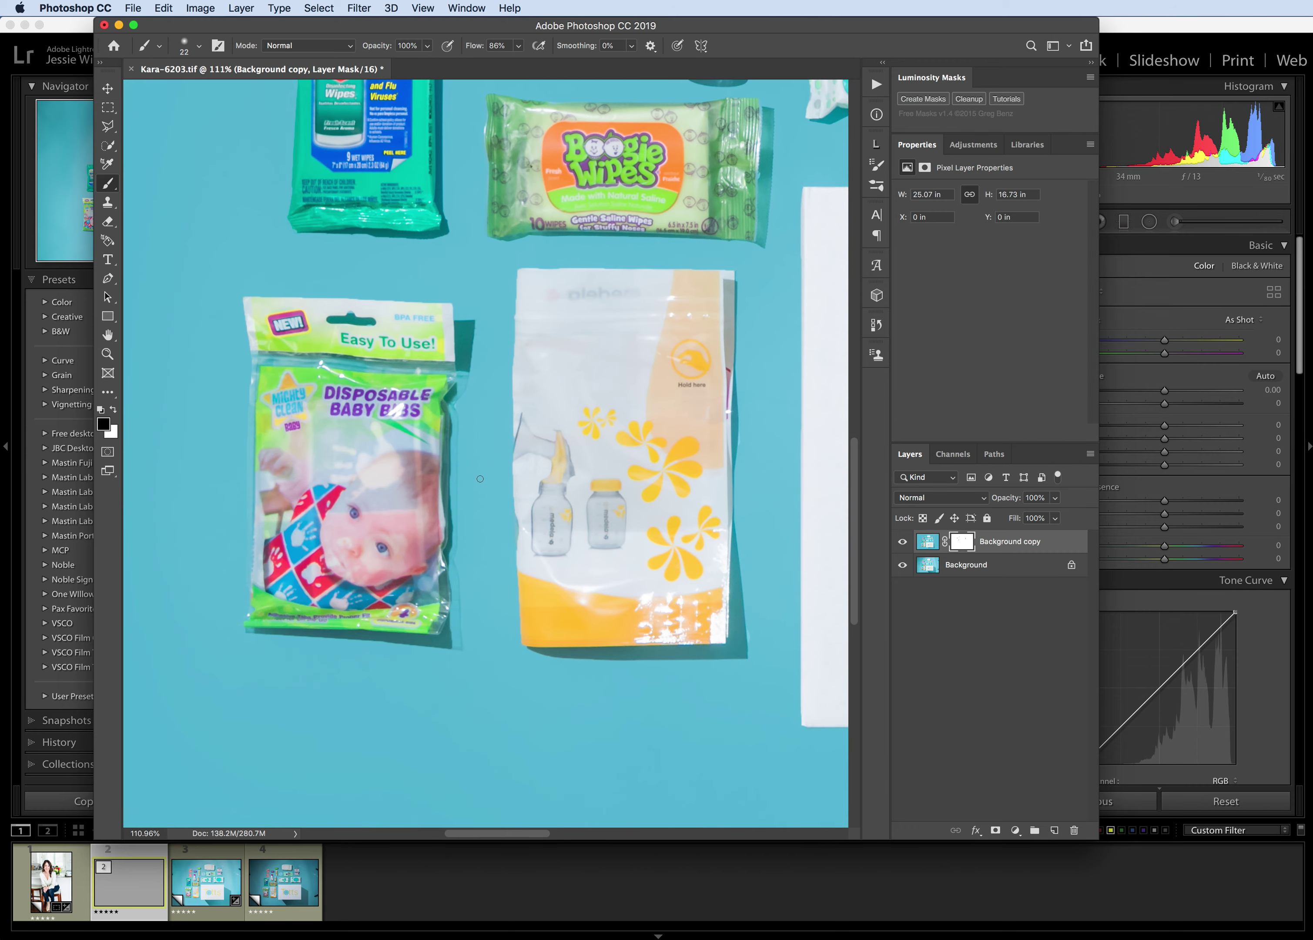
scroll(481, 476, "down", 8)
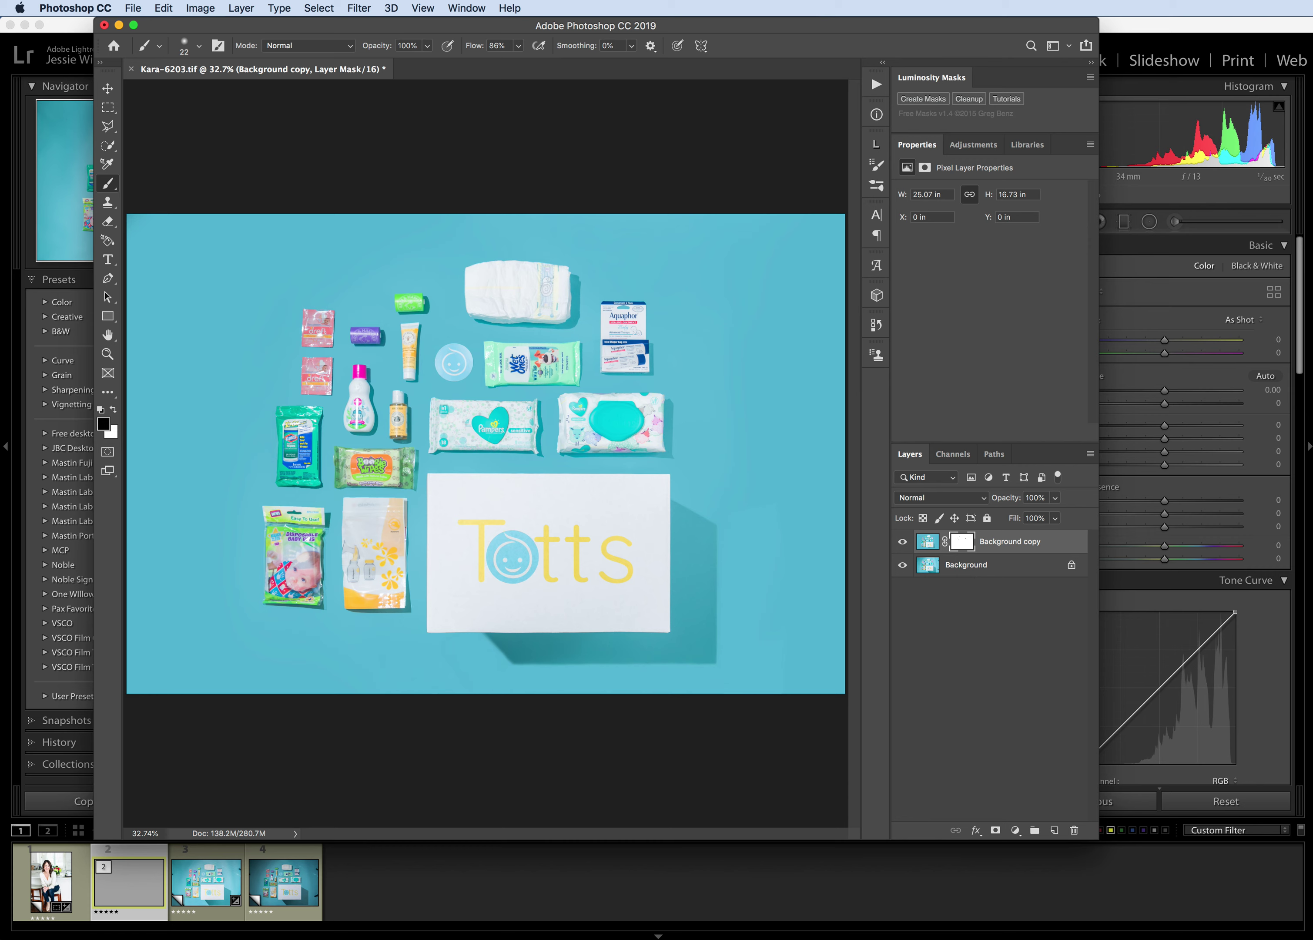
Flatten the image and duplicate the resulting Background layer.
right_click(969, 565)
left_click(1051, 705)
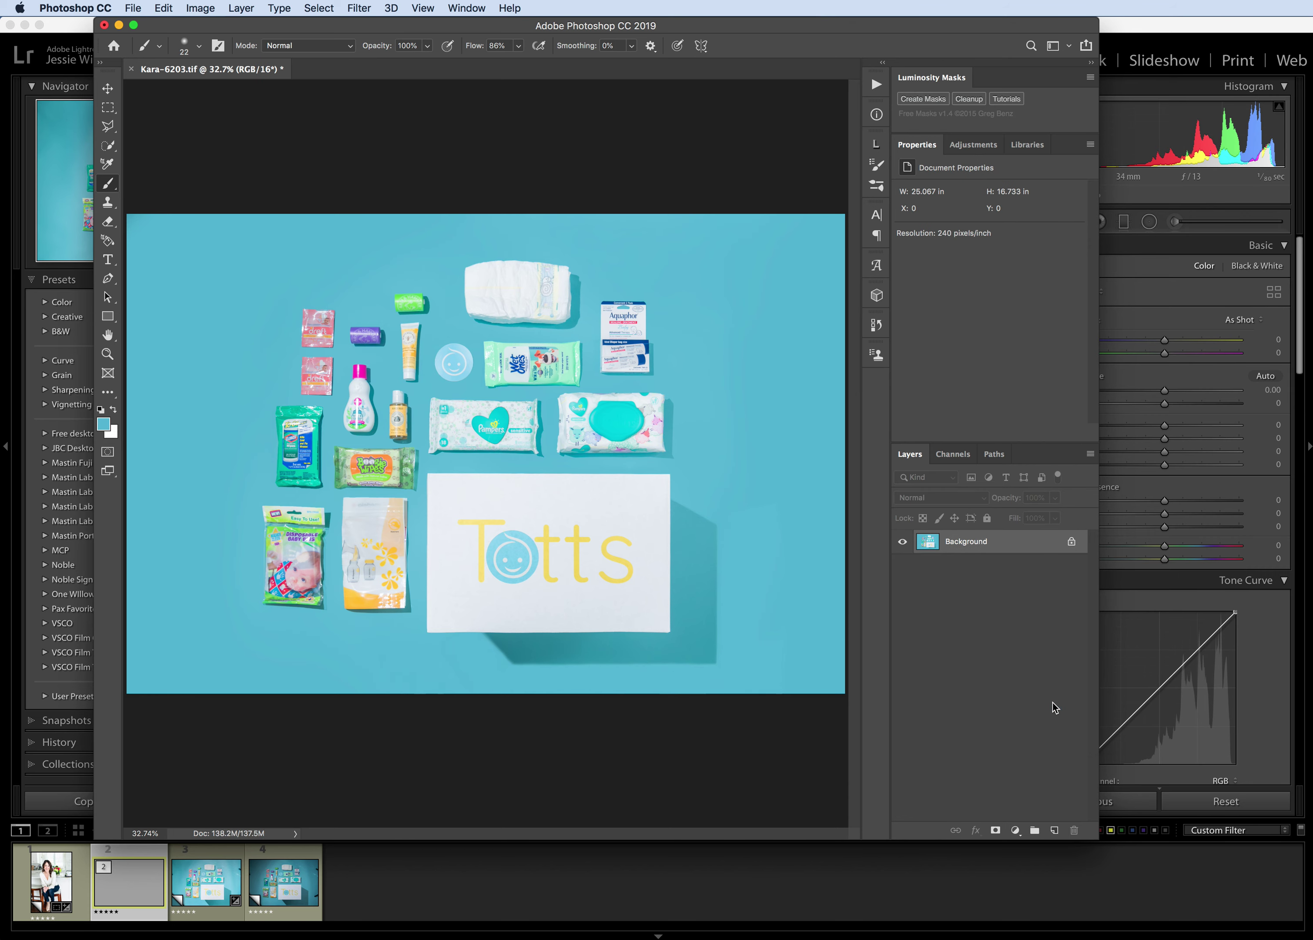
left_click_drag(1023, 546, 1054, 830)
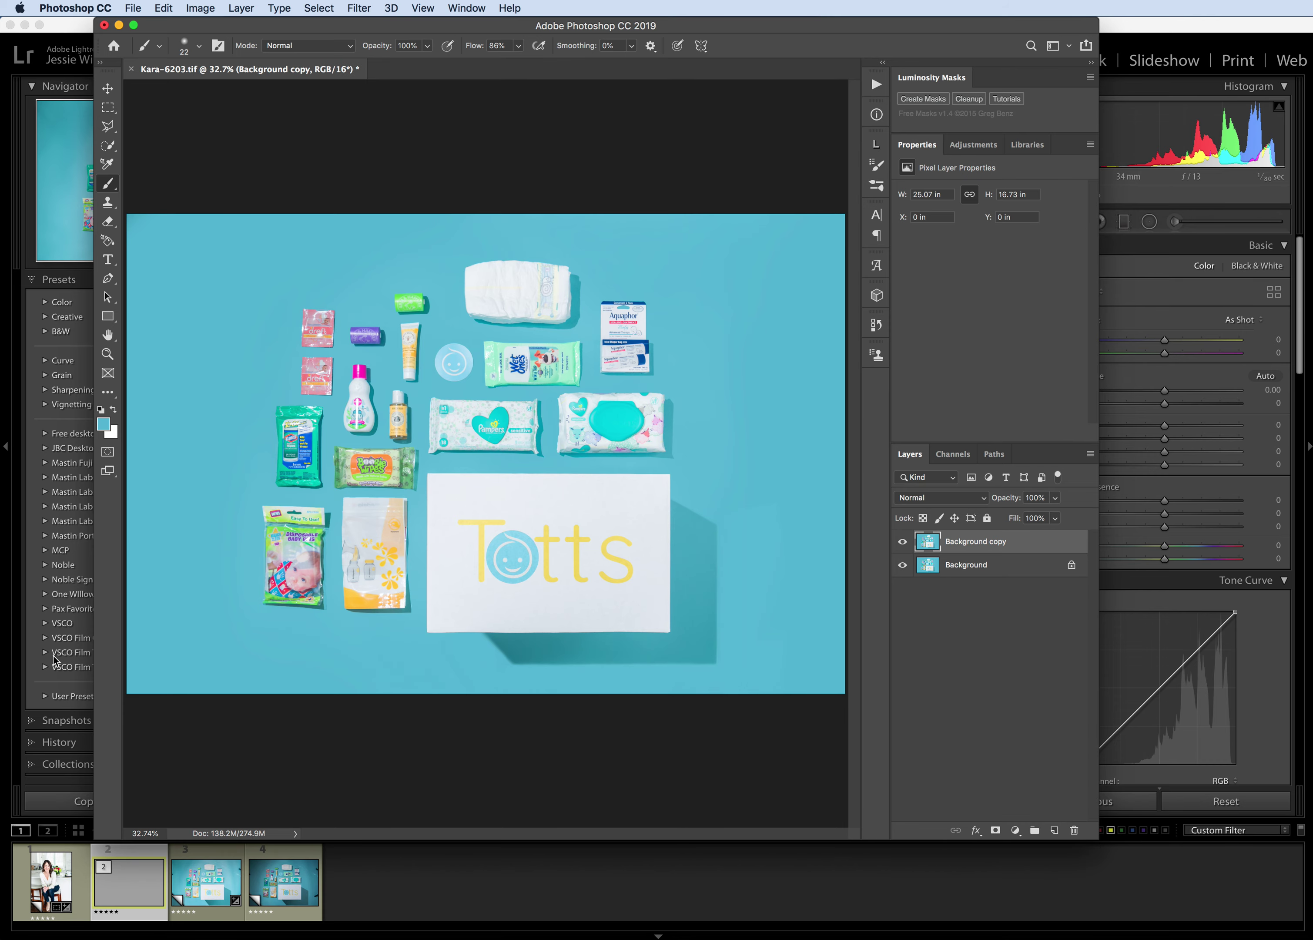
Select the green Arm & Hammer roll and its shadow with a rectangular marquee, rotate it slightly to straighten it, and deselect.
scroll(304, 361, "up", 3, "alt")
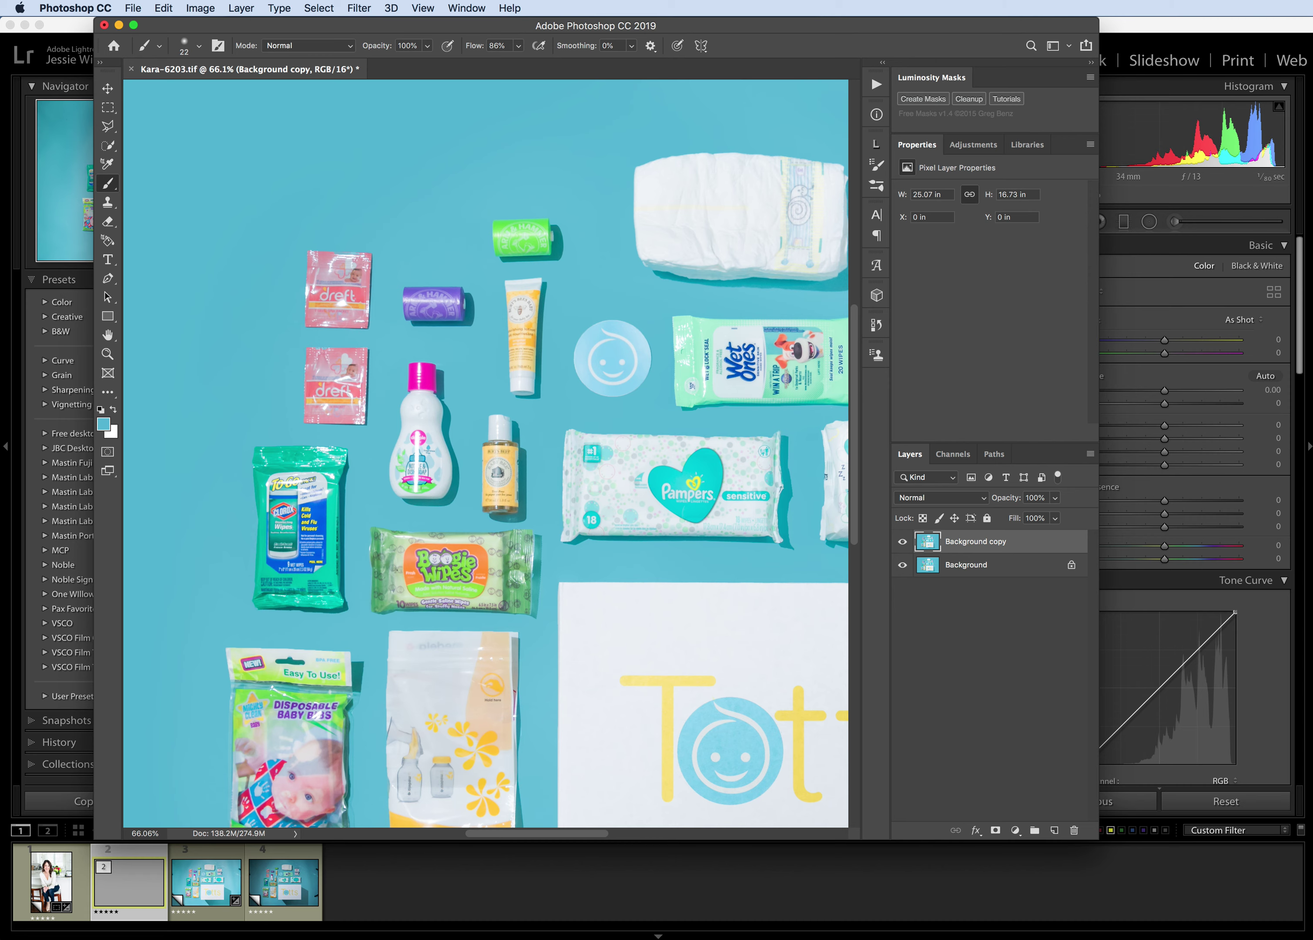
scroll(583, 183, "up", 1, "alt")
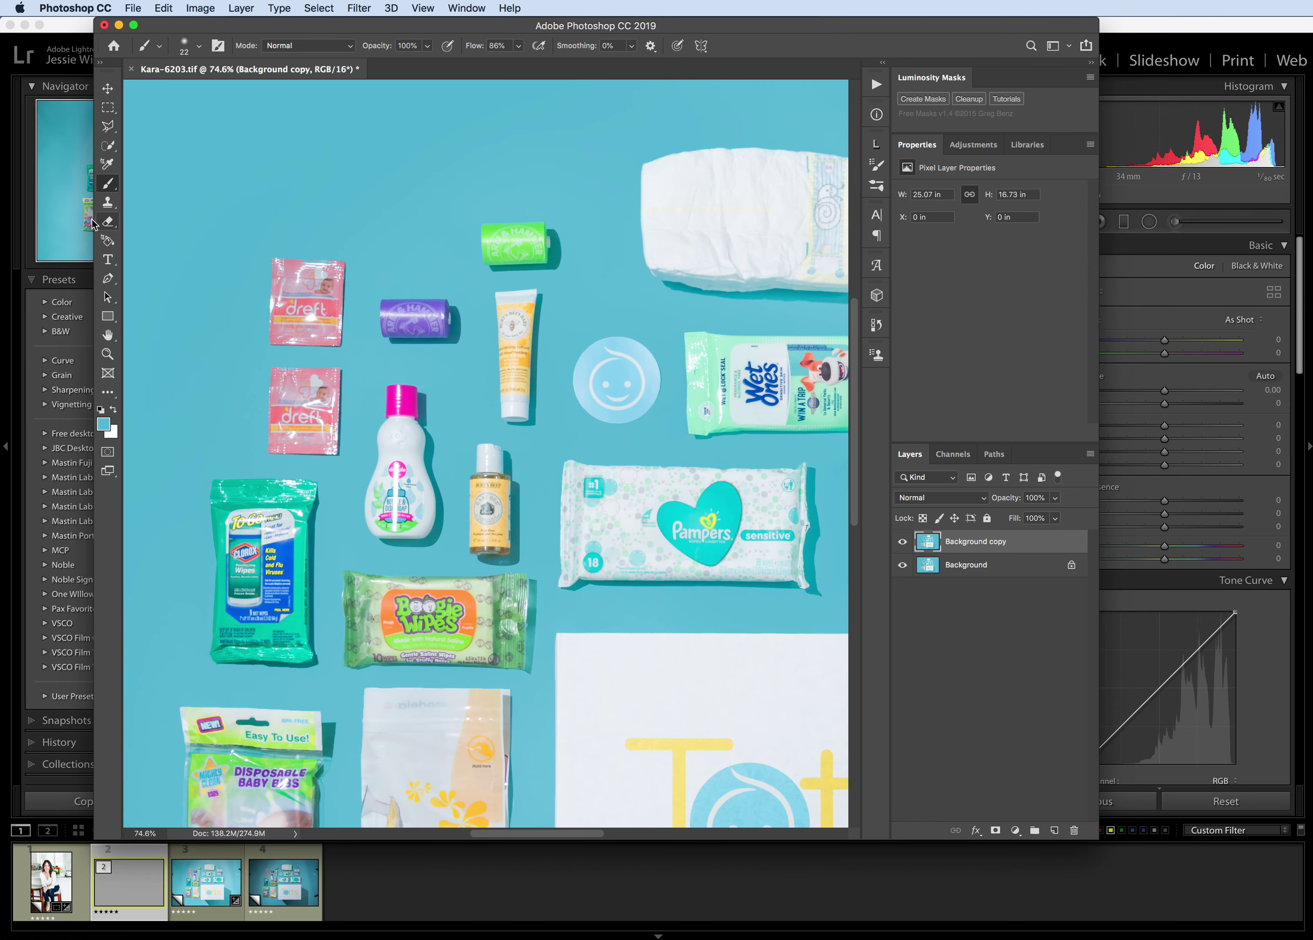
left_click(109, 106)
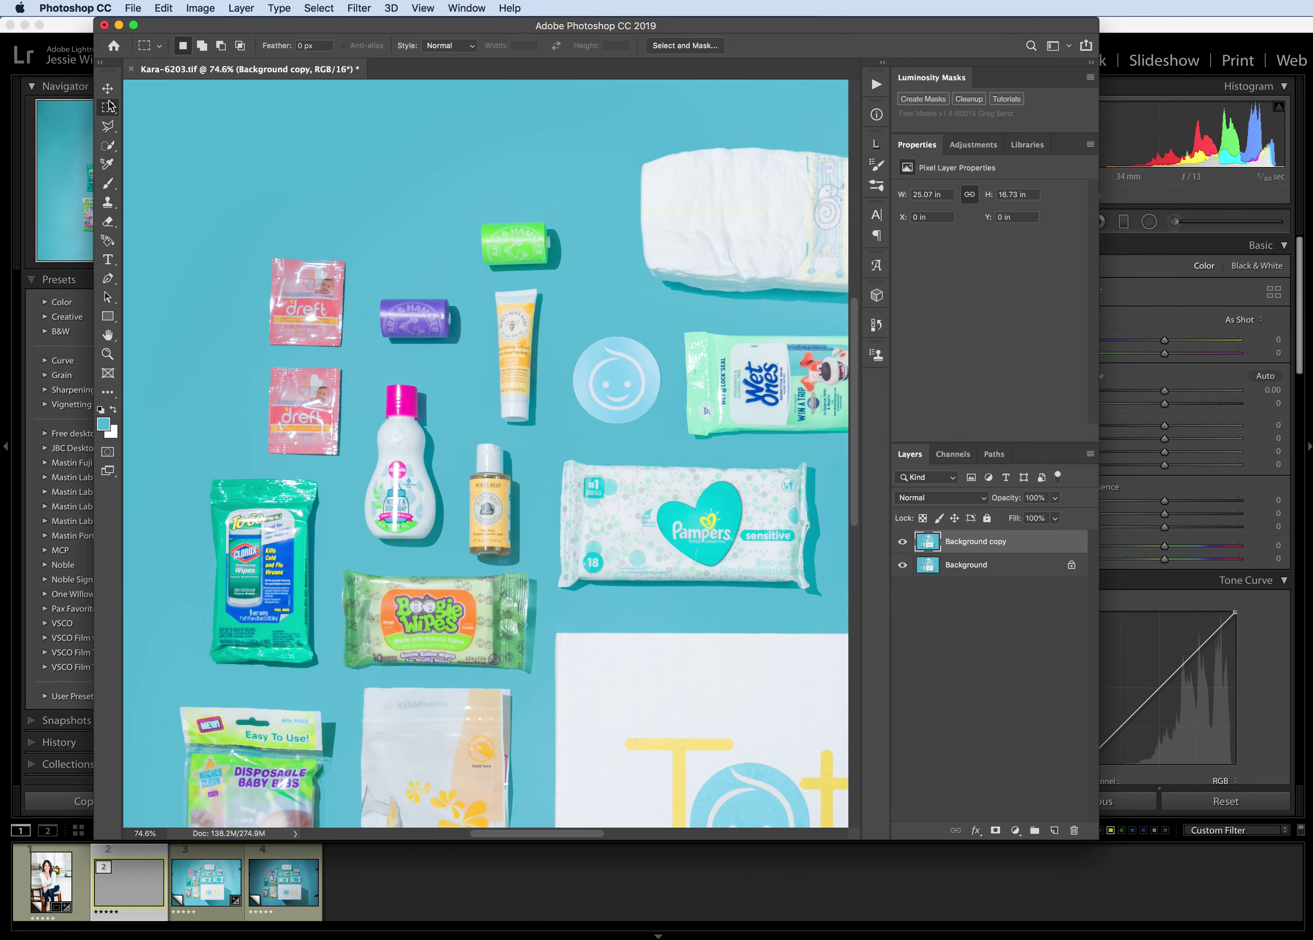
left_click_drag(468, 207, 582, 279)
left_click(475, 214)
left_click_drag(475, 216, 567, 279)
left_click(161, 8)
left_click(173, 333)
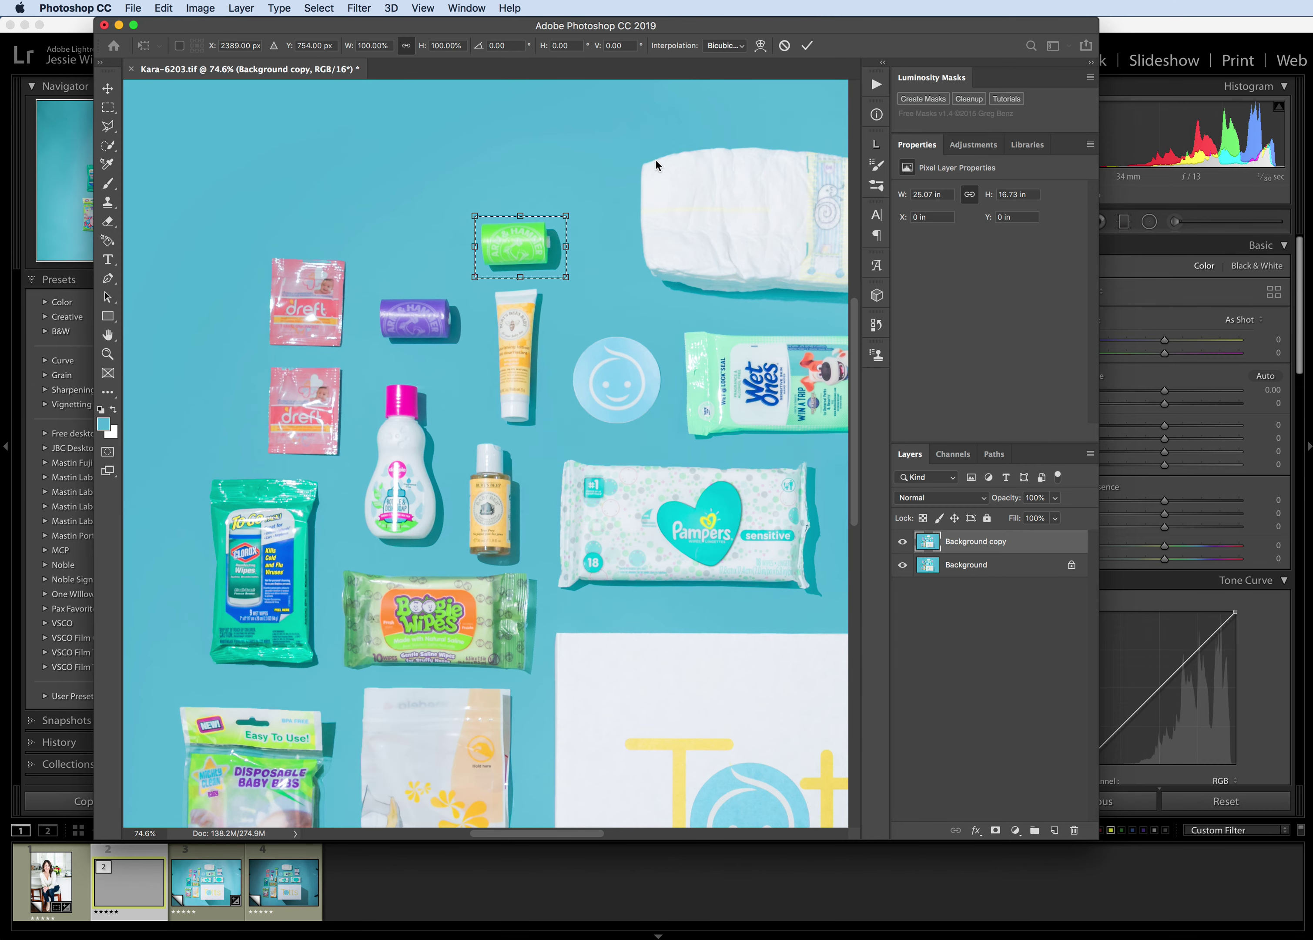
scroll(567, 209, "up", 3)
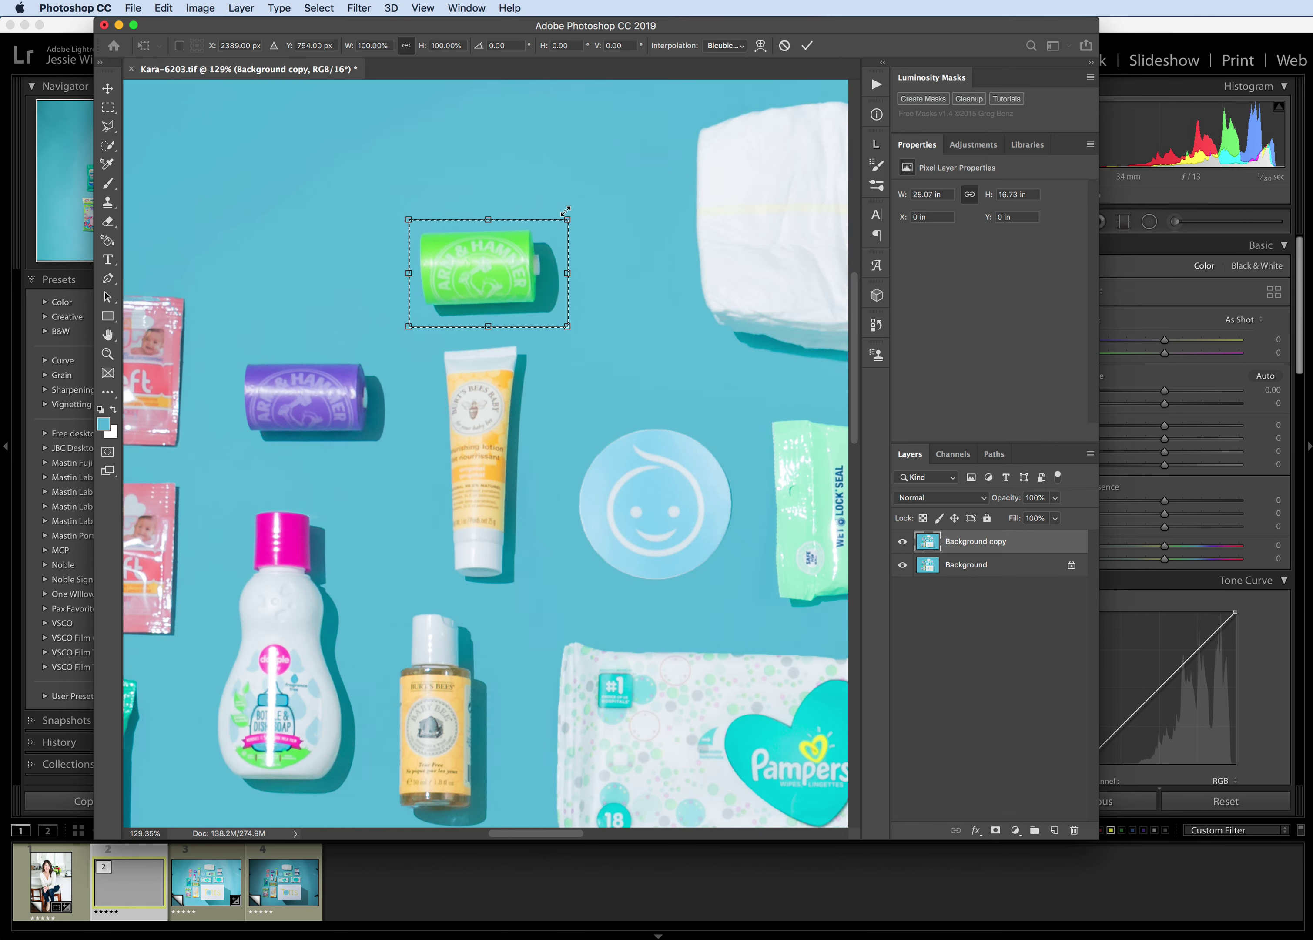
left_click_drag(599, 201, 602, 200)
key("Return")
key("ctrl+d")
scroll(436, 265, "up", 1)
scroll(436, 265, "up", 3)
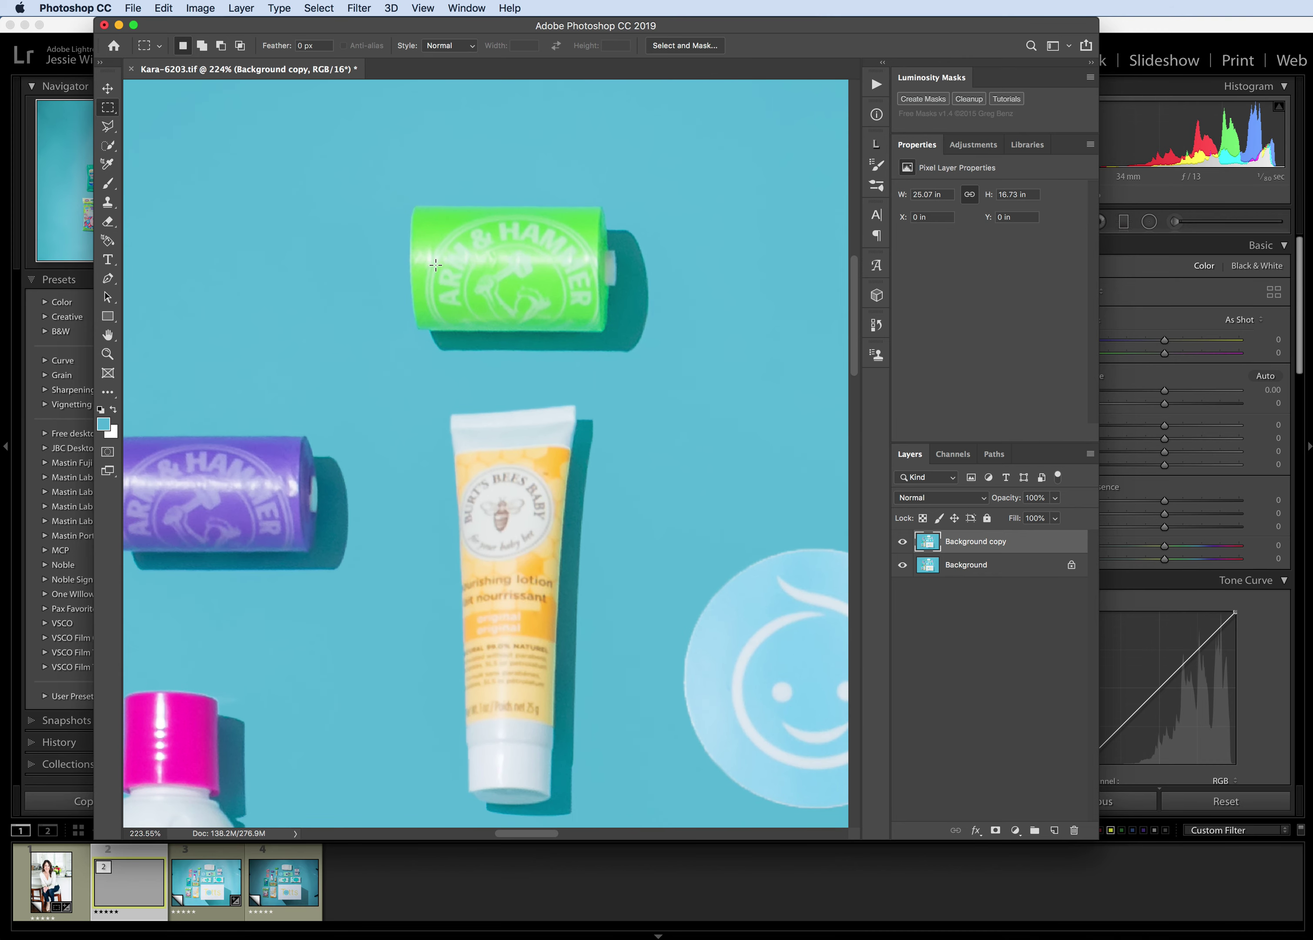
Select the Burt's Bees lotion tube with its shadow, rotate it slightly clockwise with Free Transform, and deselect.
scroll(476, 370, "down", 3)
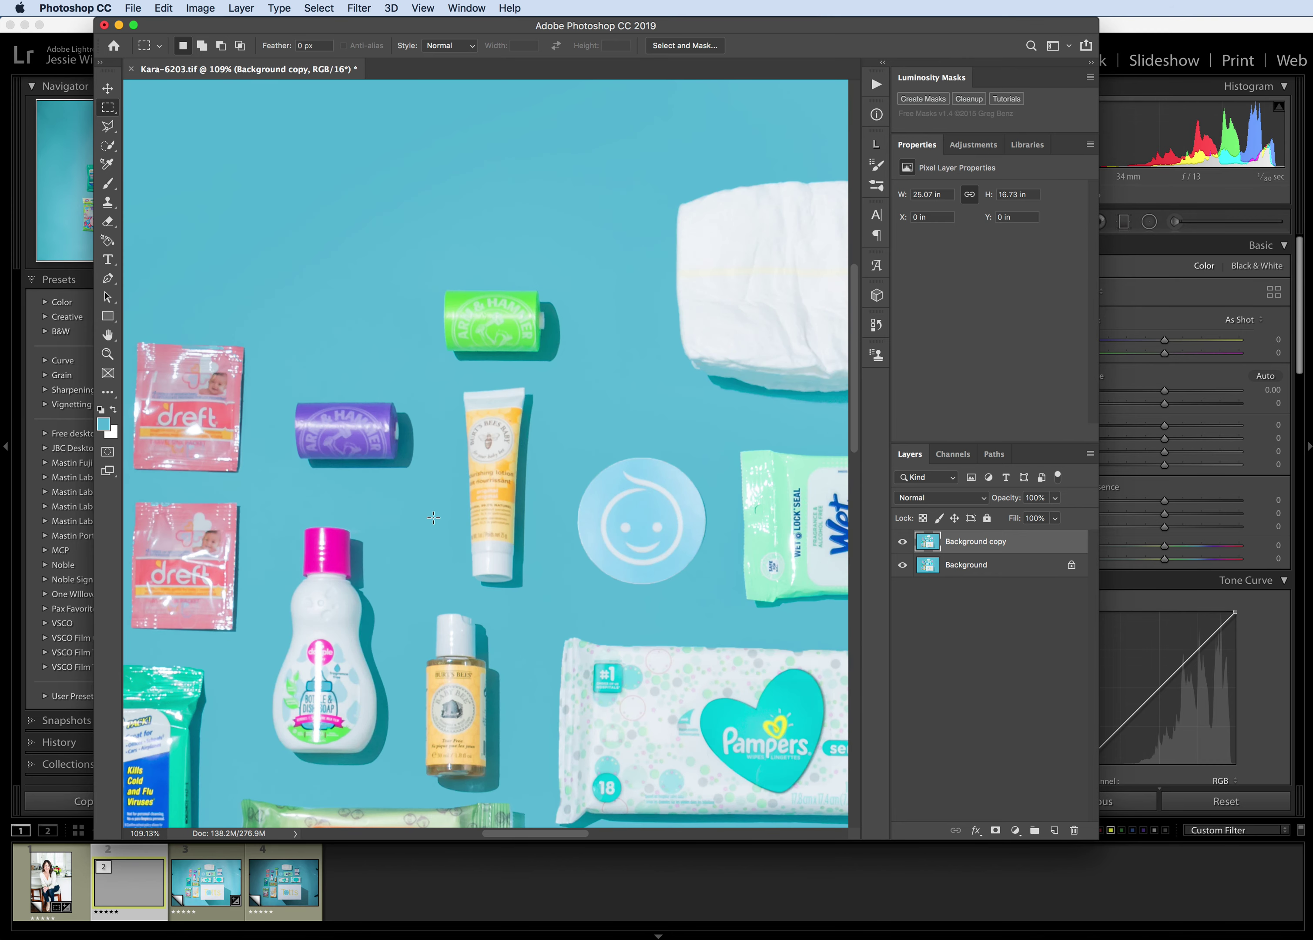
scroll(434, 516, "down", 1)
left_click_drag(454, 387, 539, 589)
key("super+t")
scroll(541, 387, "up", 1)
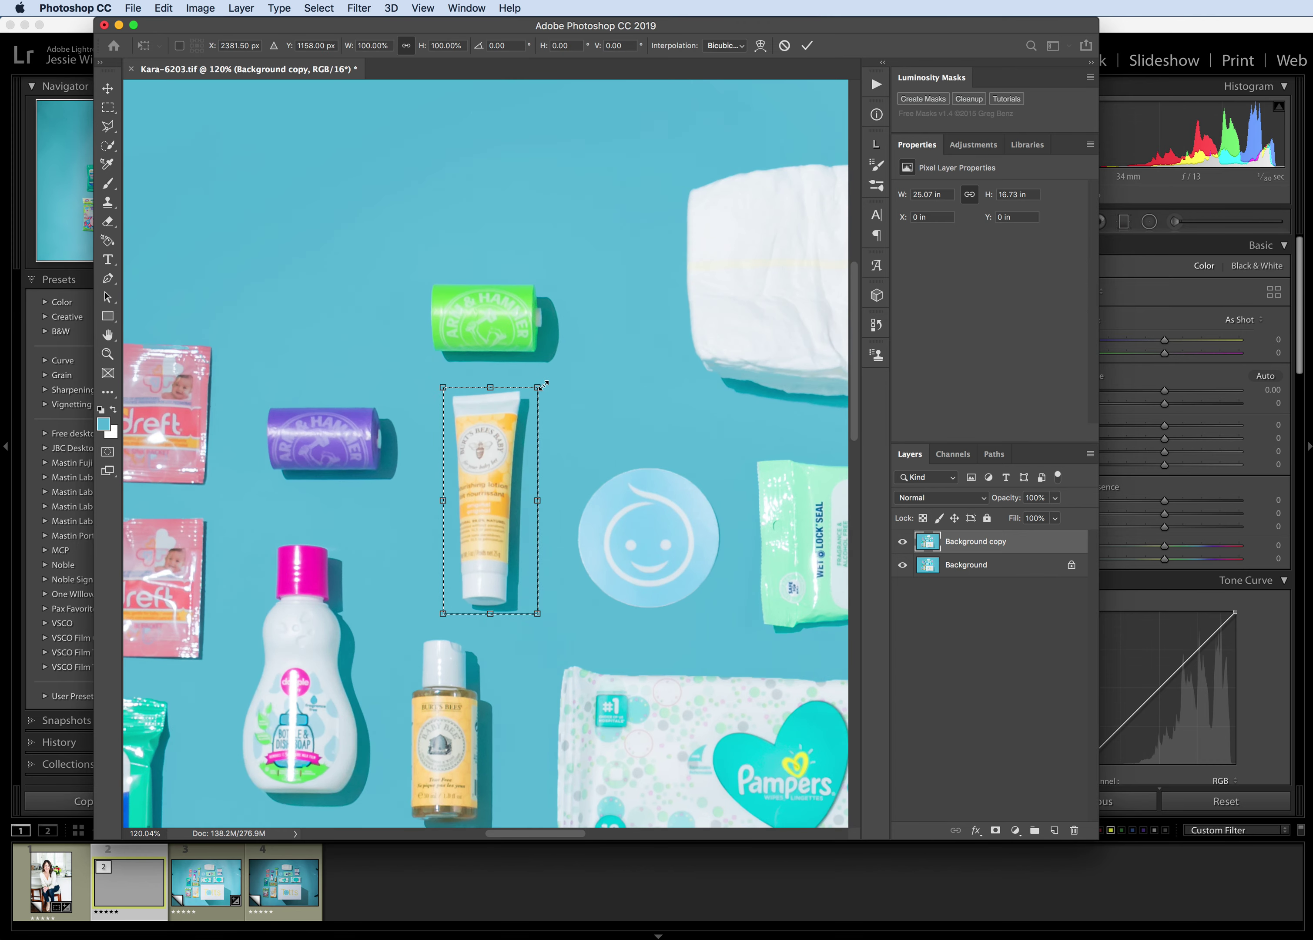
left_click_drag(552, 380, 556, 384)
key("Return")
key("super+d")
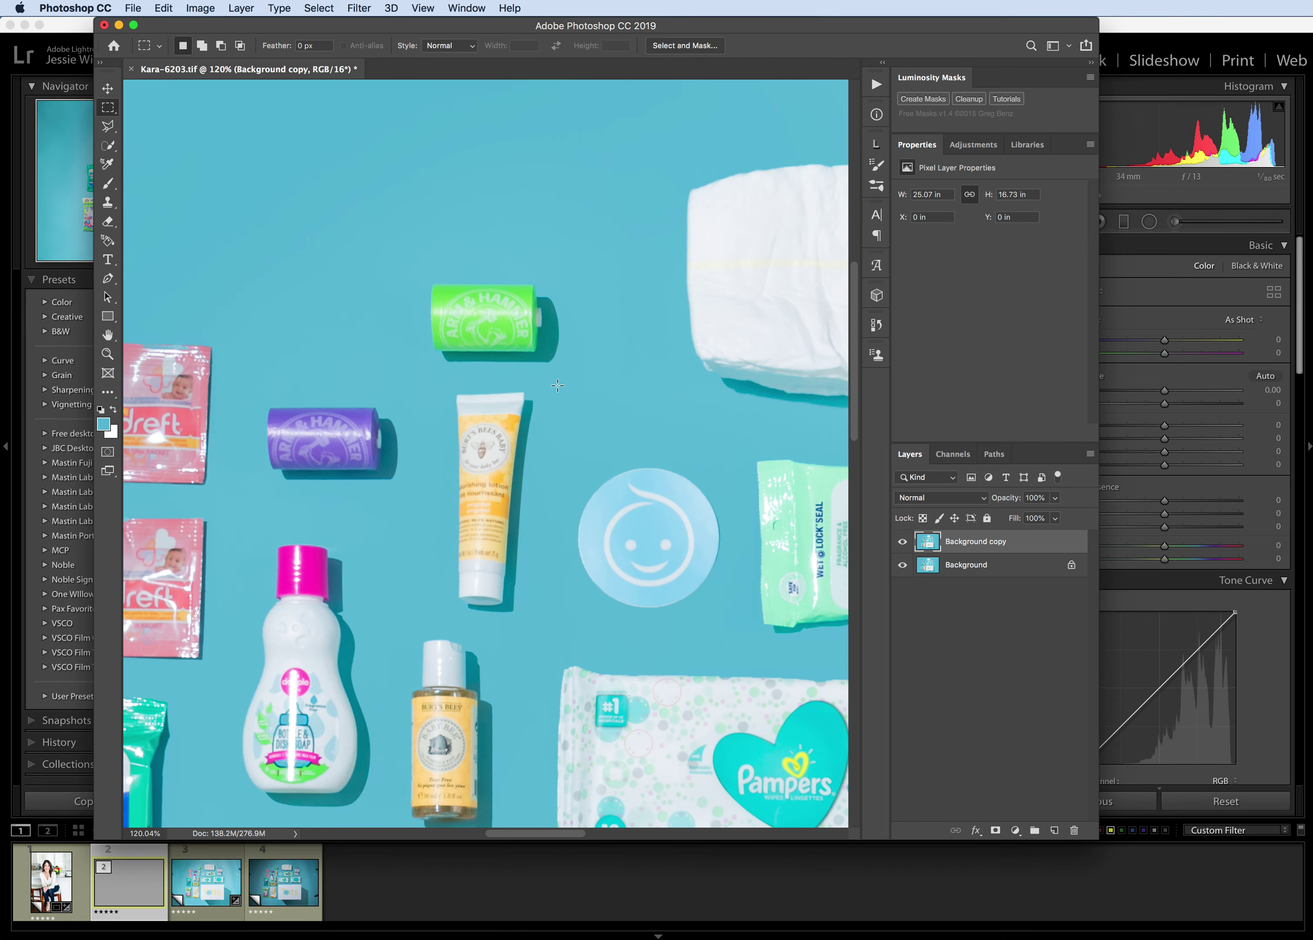
Select the upper Dreft packet with a rectangular marquee and rotate it about -1.8° with Free Transform.
scroll(558, 386, "down", 4)
scroll(295, 724, "down", 5)
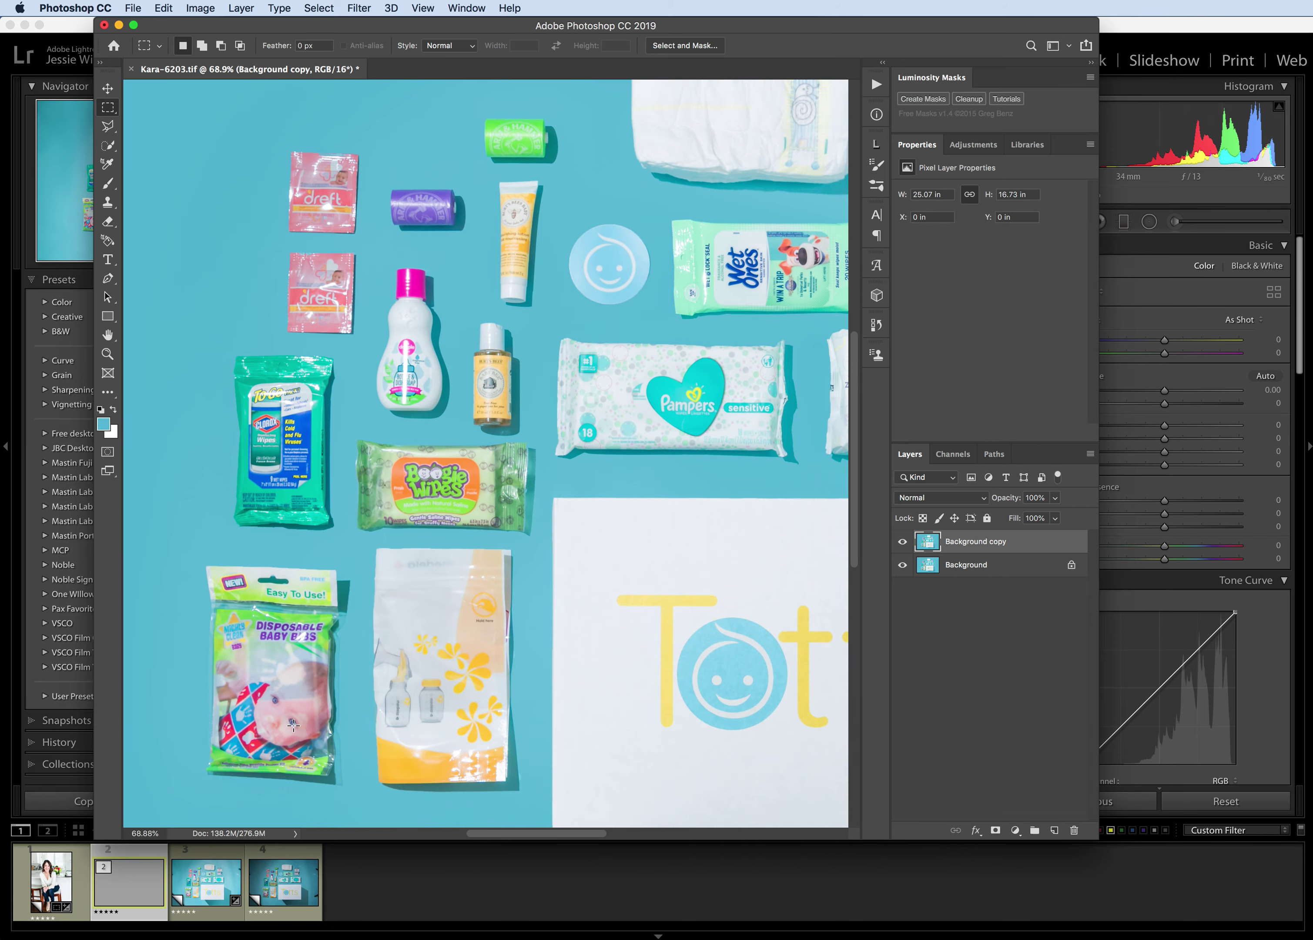
scroll(296, 725, "down", 4)
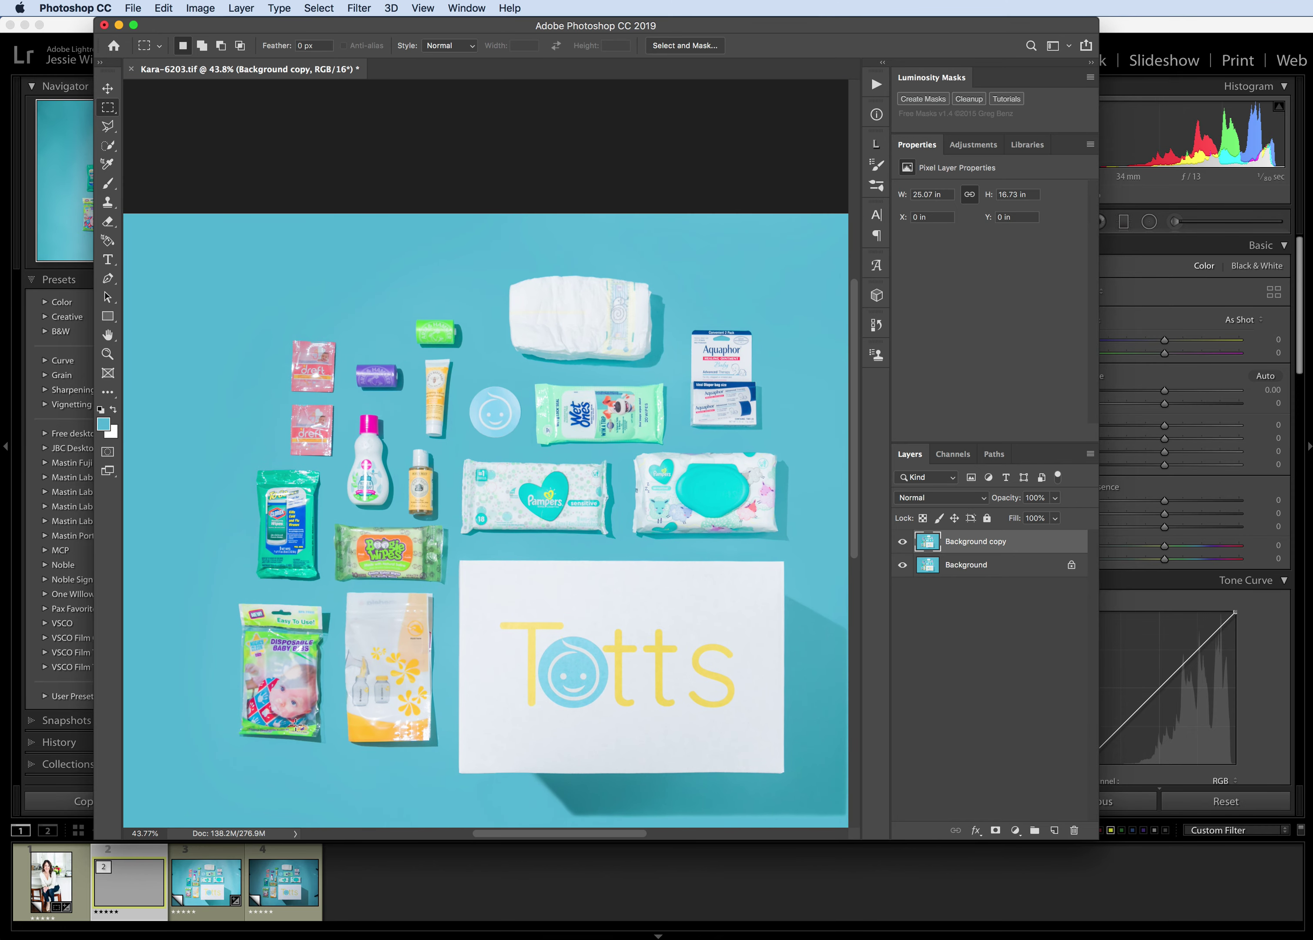
scroll(296, 724, "down", 2)
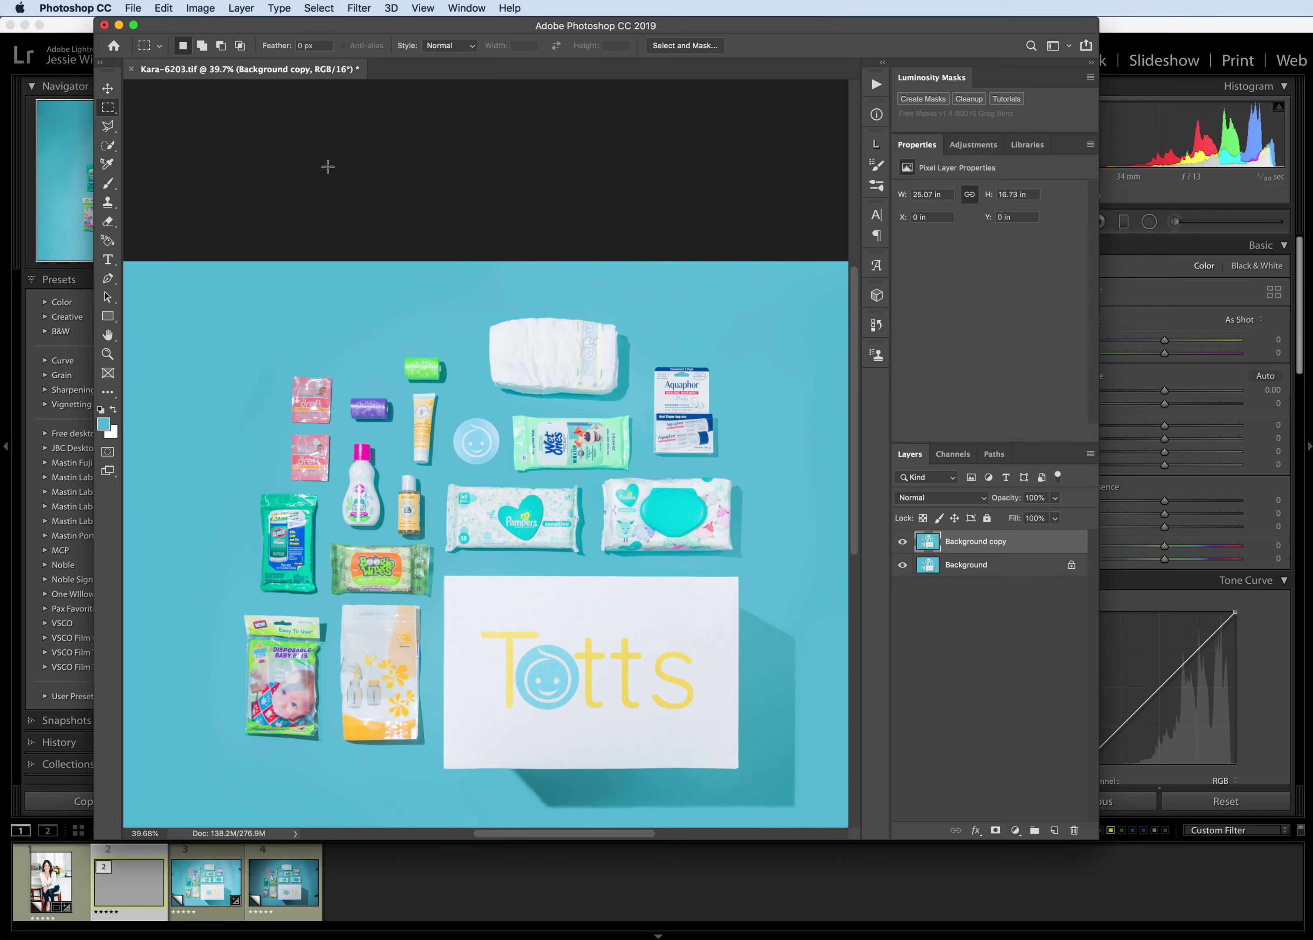
scroll(226, 382, "up", 10)
left_click_drag(433, 348, 601, 532)
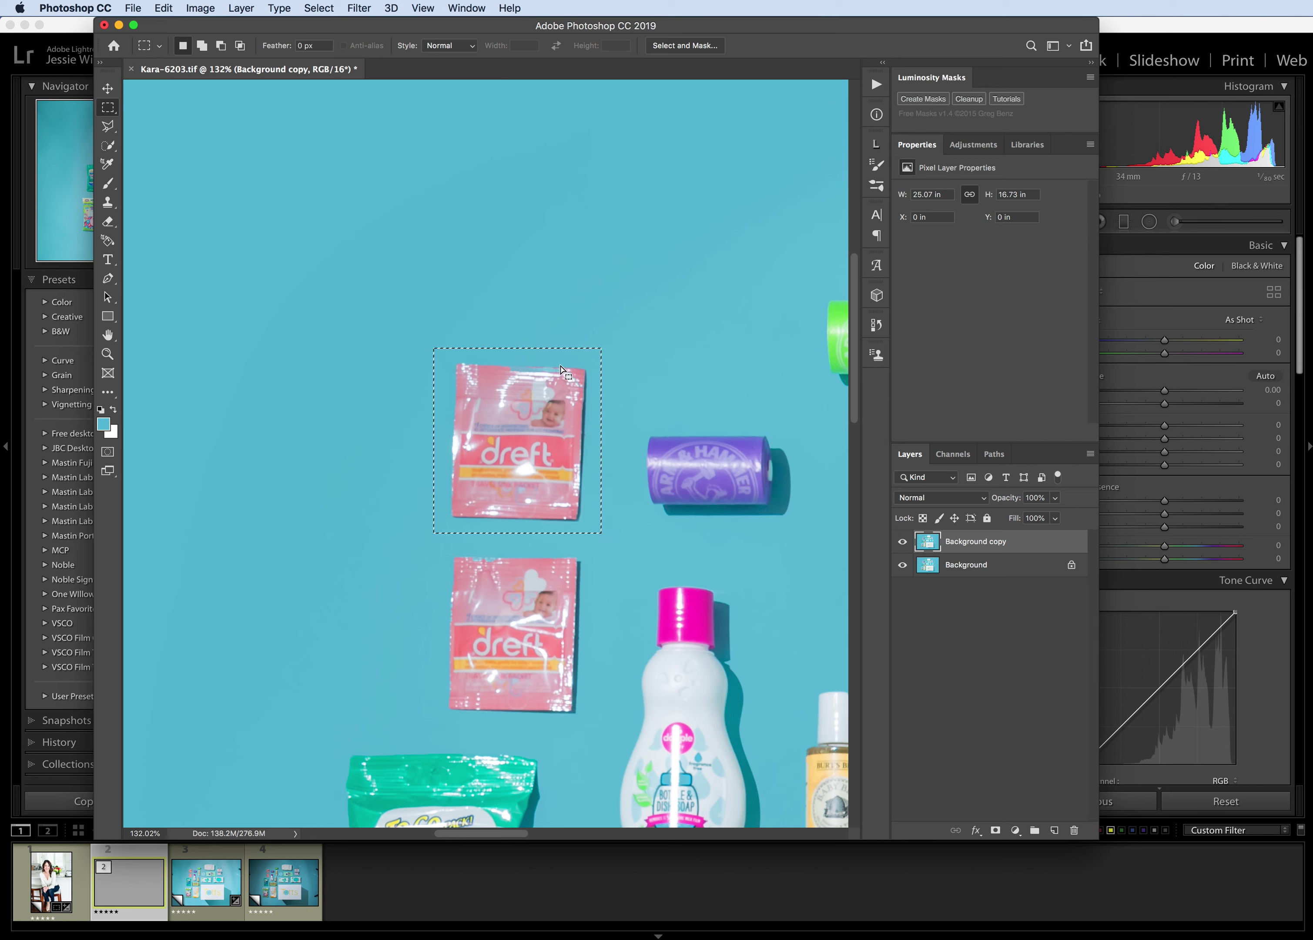
key("super+t")
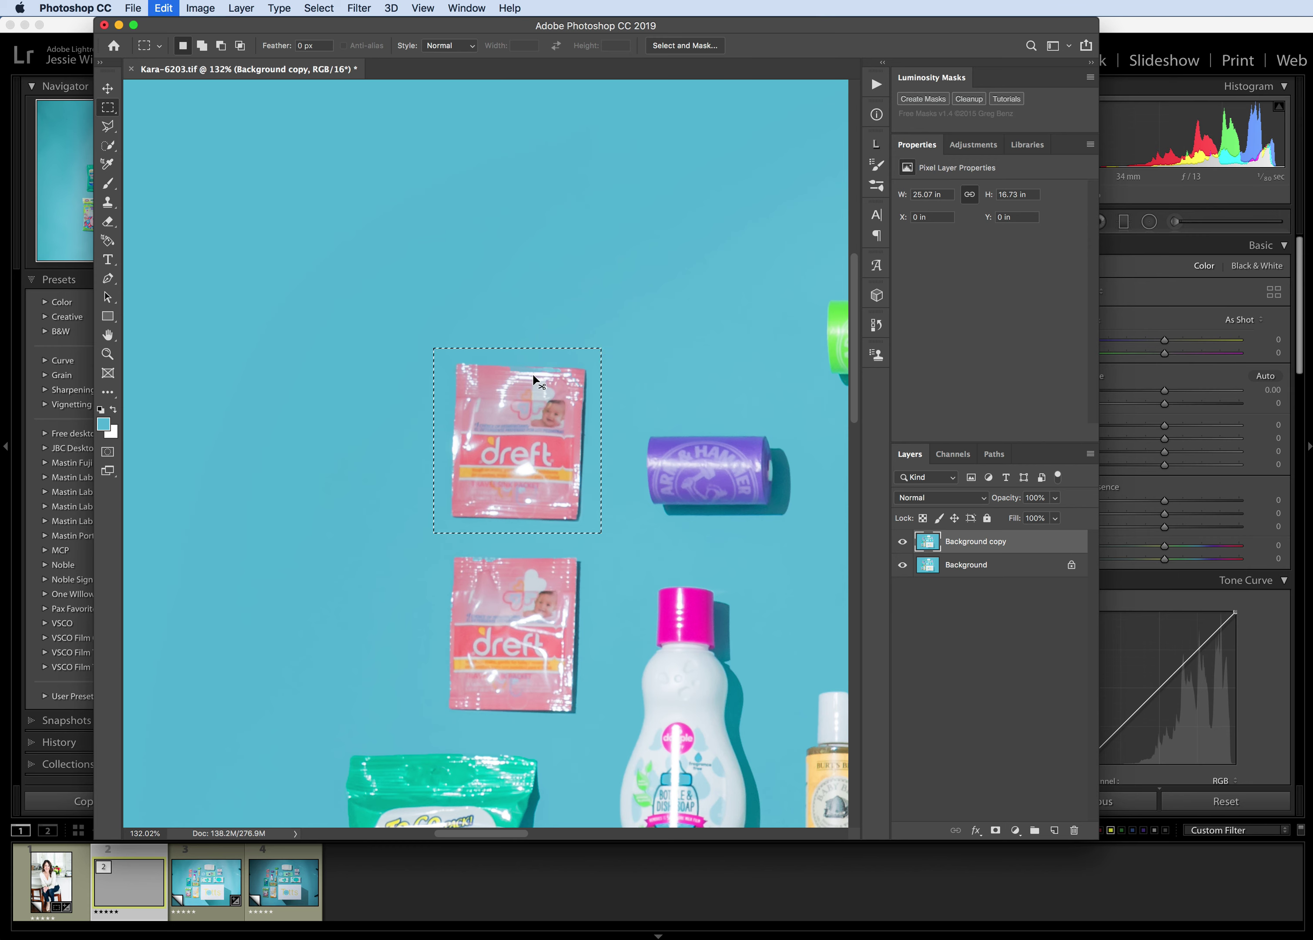
left_click_drag(635, 314, 625, 326)
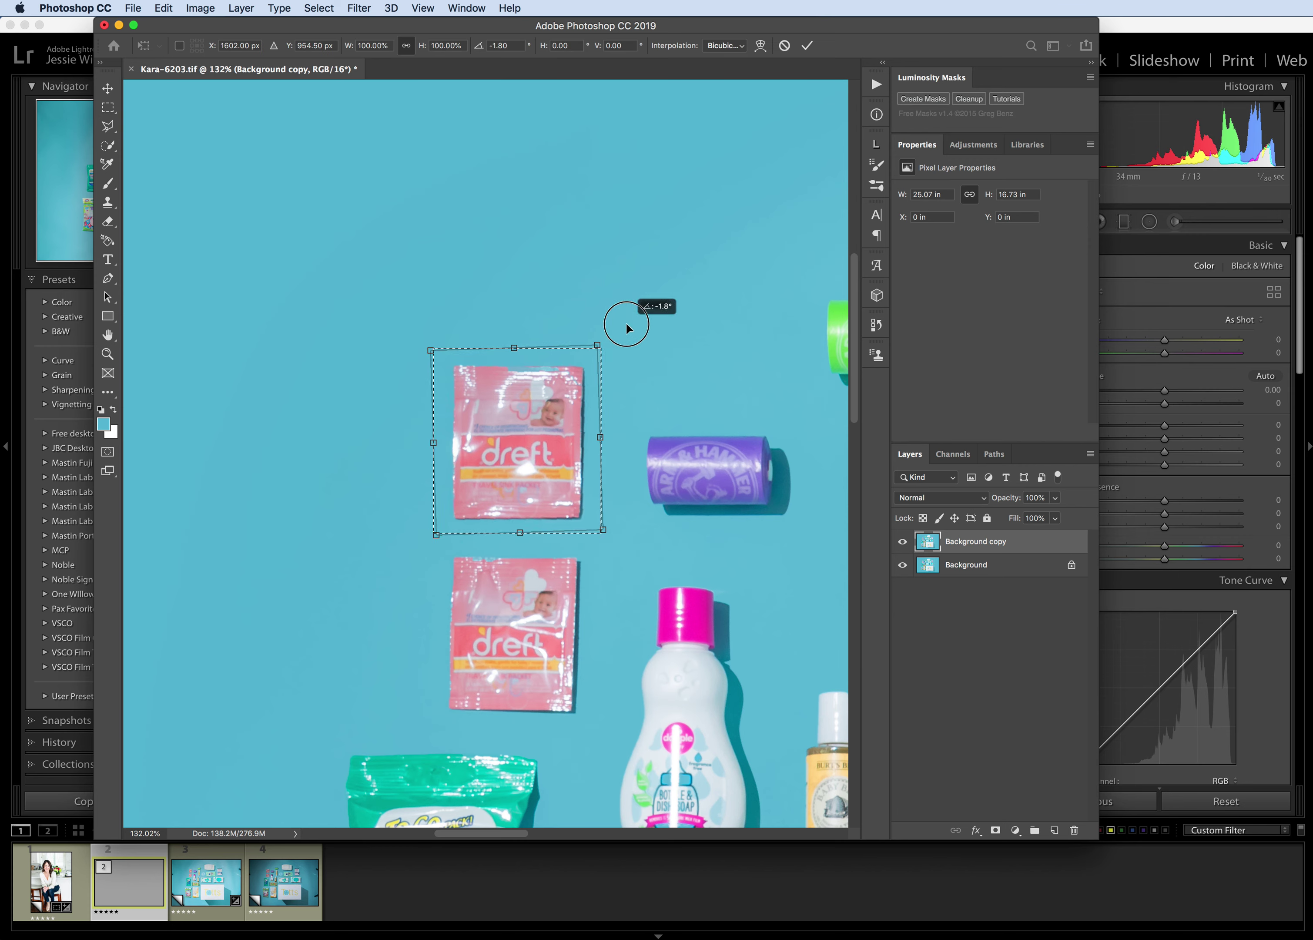
key("Escape")
key("super+t")
key("Escape")
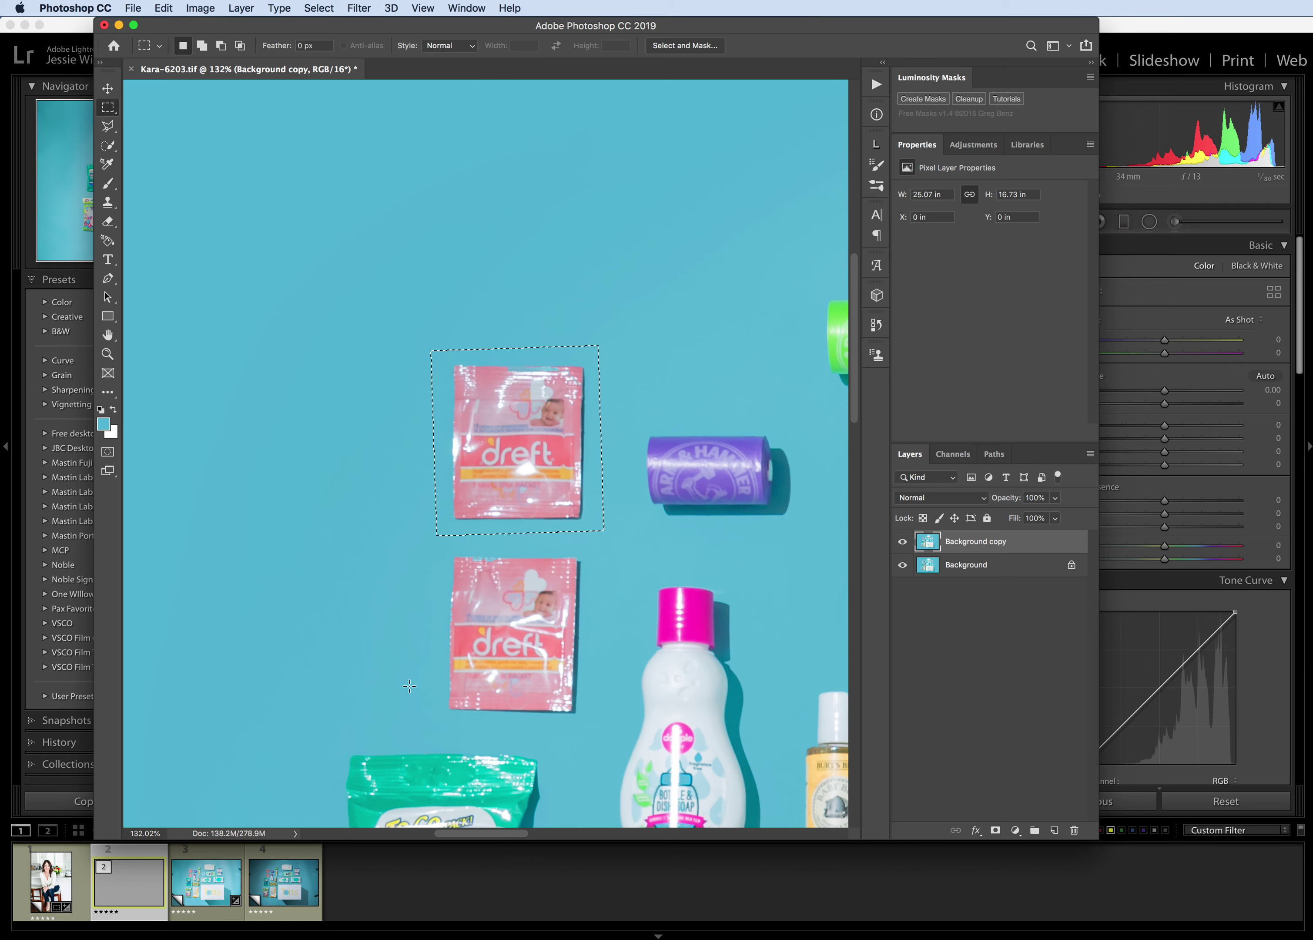
Select the lower Dreft packet with a rectangular marquee, rotate it slightly counterclockwise, and deselect.
left_click_drag(438, 551, 589, 722)
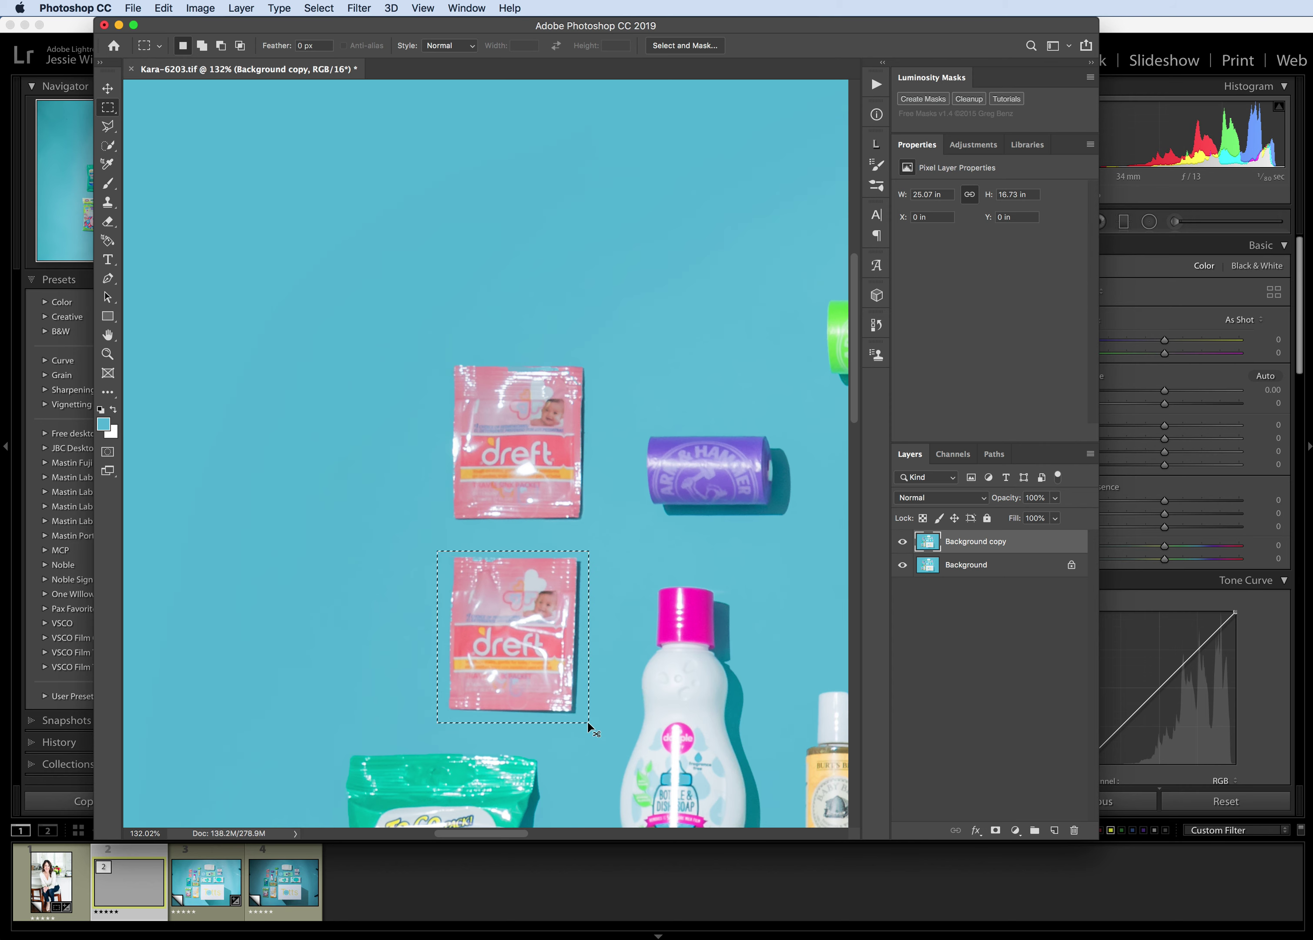
key("super+t")
left_click_drag(606, 542, 604, 536)
key("Return")
key("super+d")
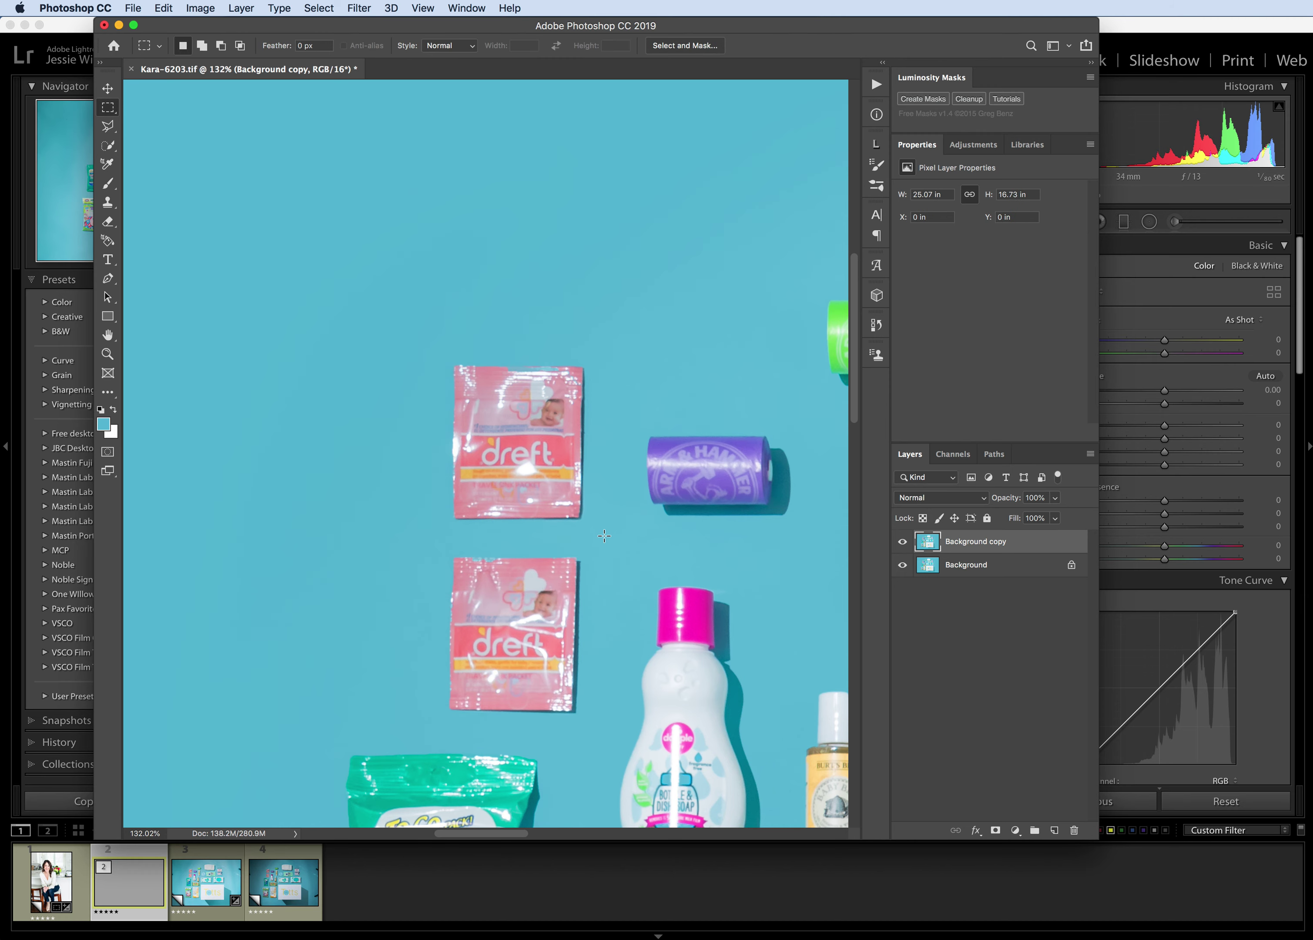
Select the Disposable Baby Bibs pack with a rectangular marquee, rotate it slightly with Free Transform, and deselect.
scroll(523, 598, "down", 10)
scroll(342, 507, "up", 3)
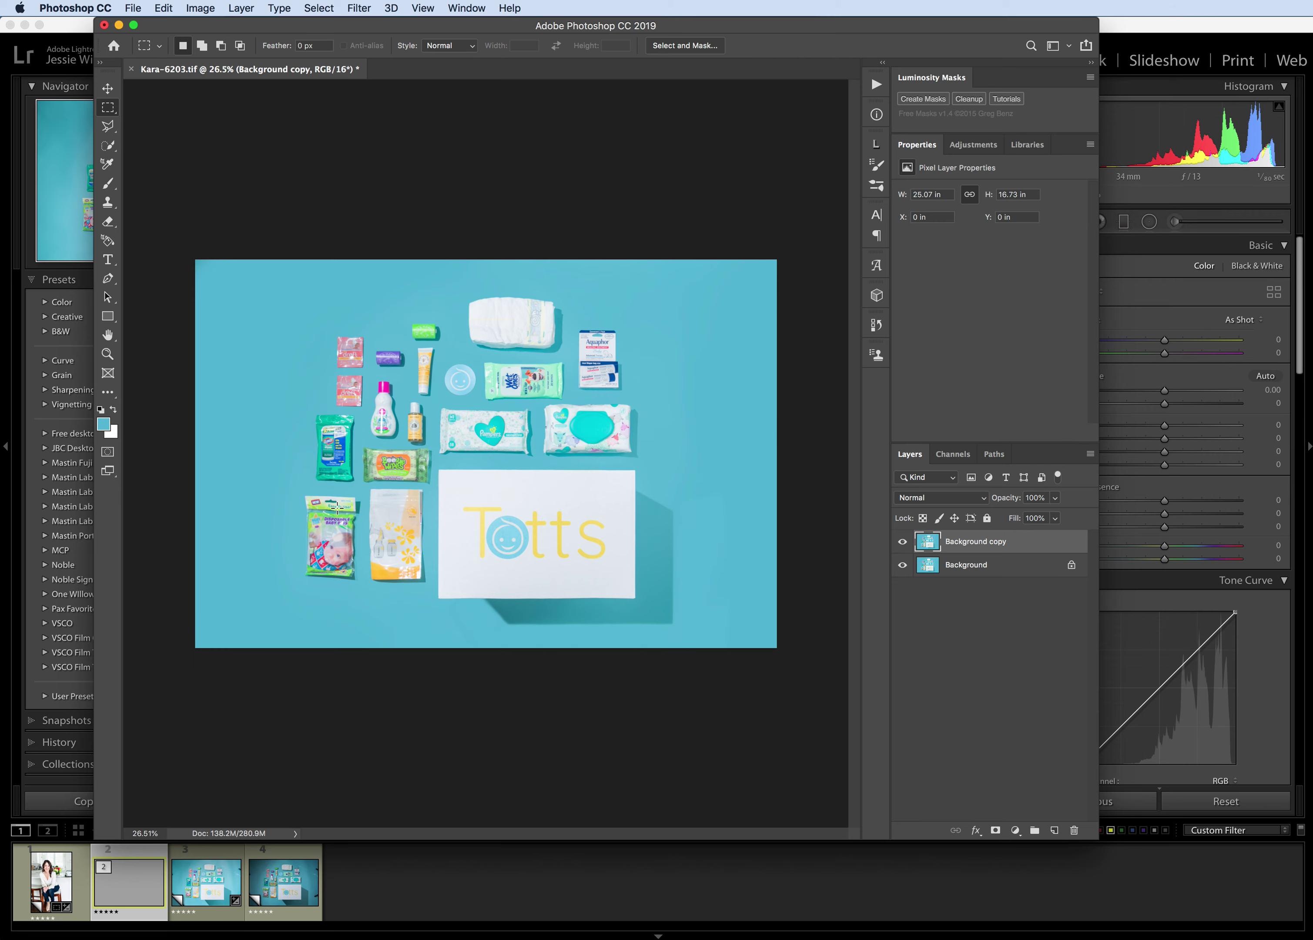
scroll(340, 491, "up", 4)
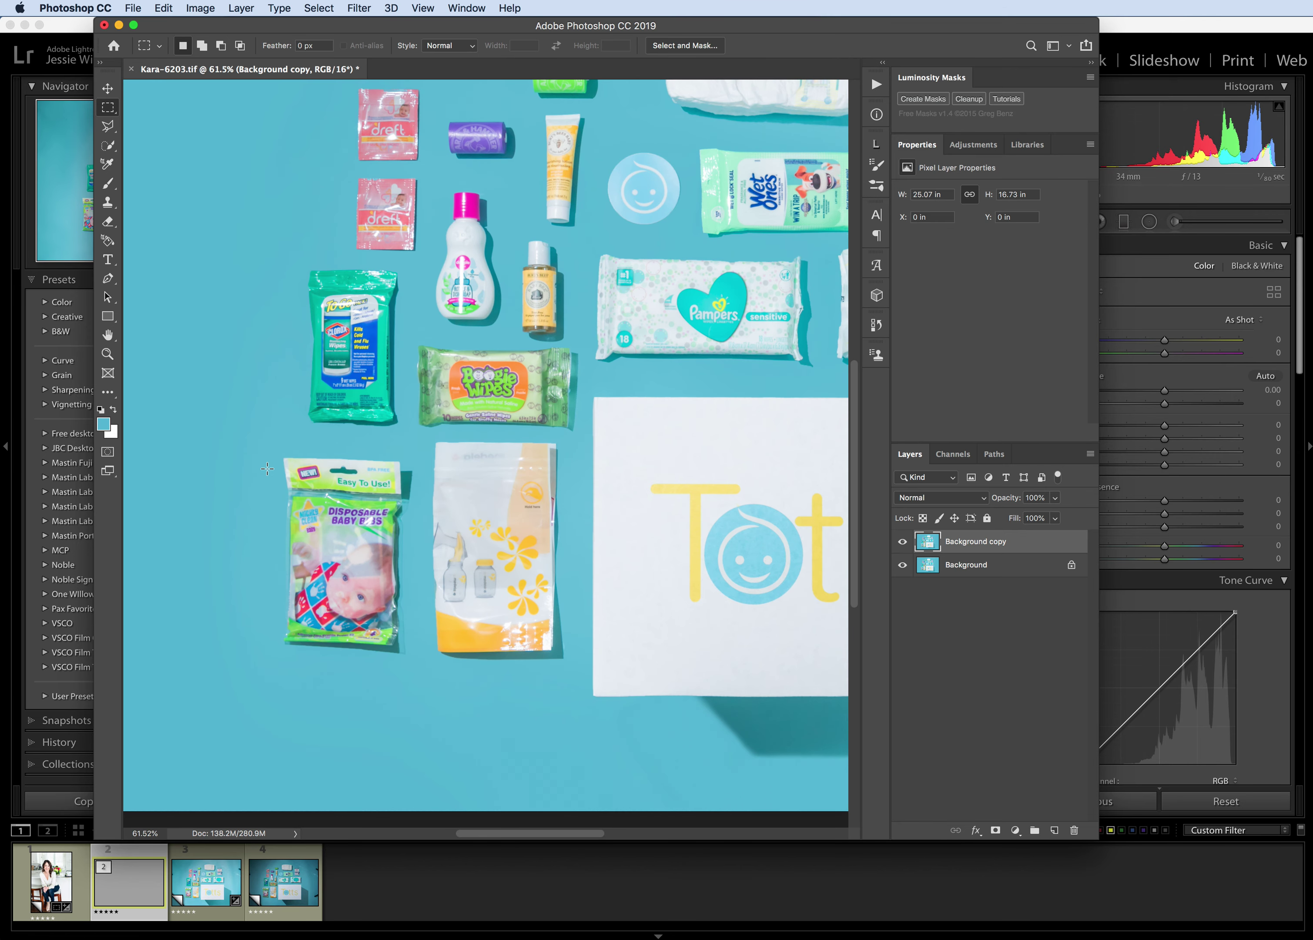
left_click_drag(266, 446, 417, 664)
key("super+t")
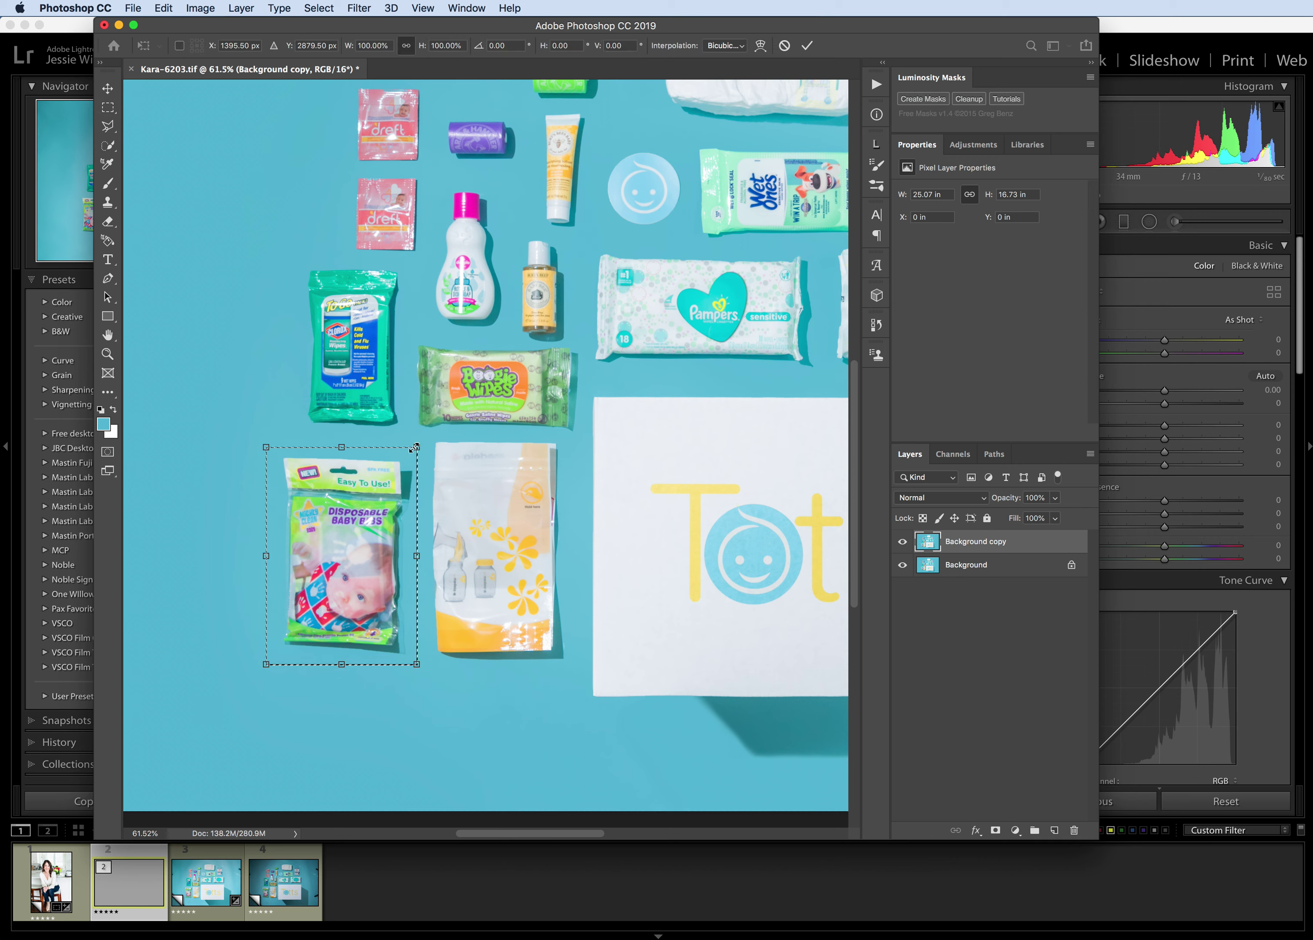
left_click_drag(421, 439, 424, 435)
key("Return")
key("super+d")
With a 46 px Clone Stamp brush, clone over the blue spill on the lower Dreft packet's top edge.
scroll(421, 436, "up", 5)
scroll(387, 237, "up", 5)
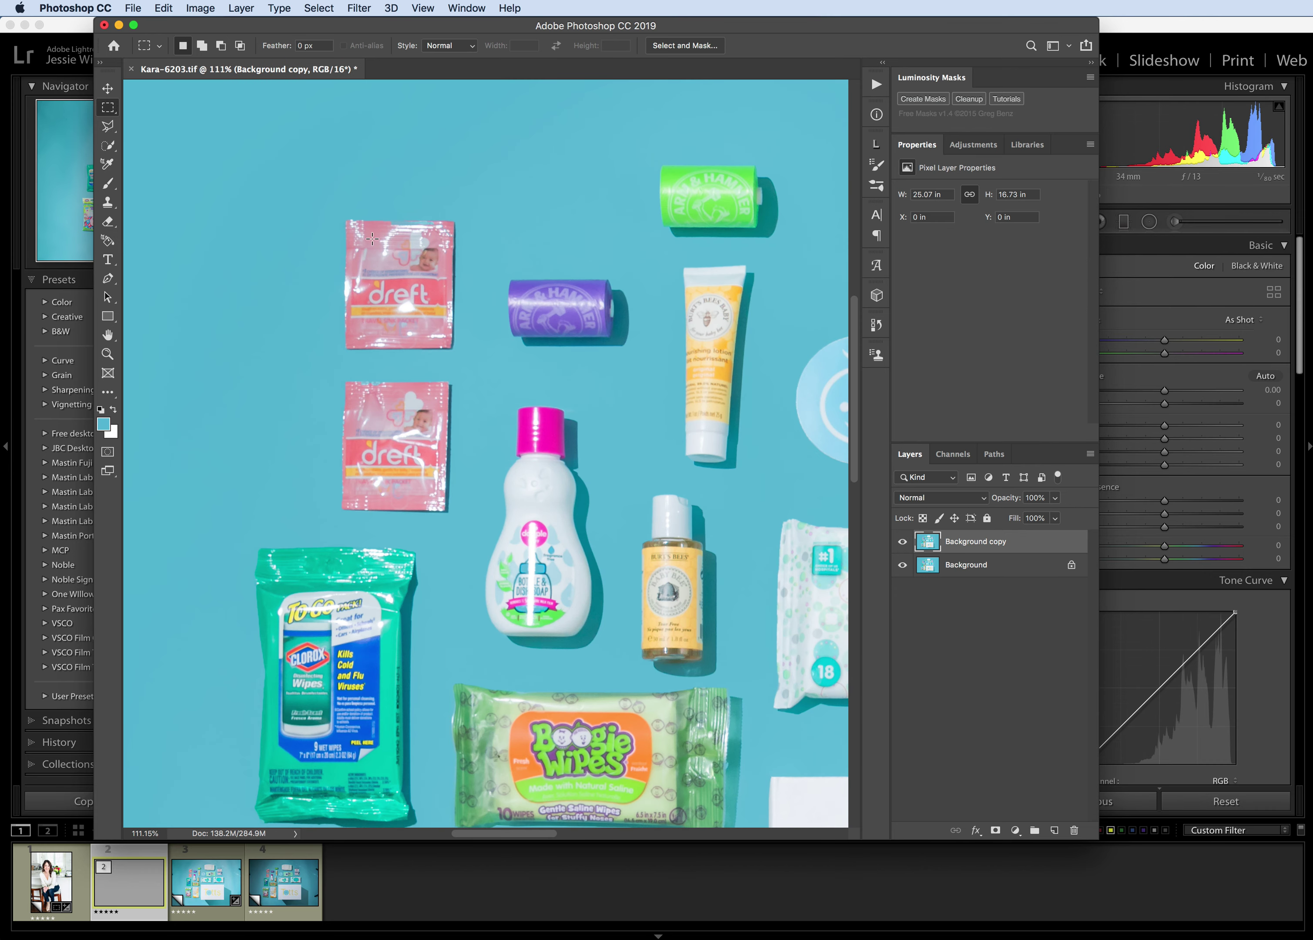
scroll(365, 526, "up", 1)
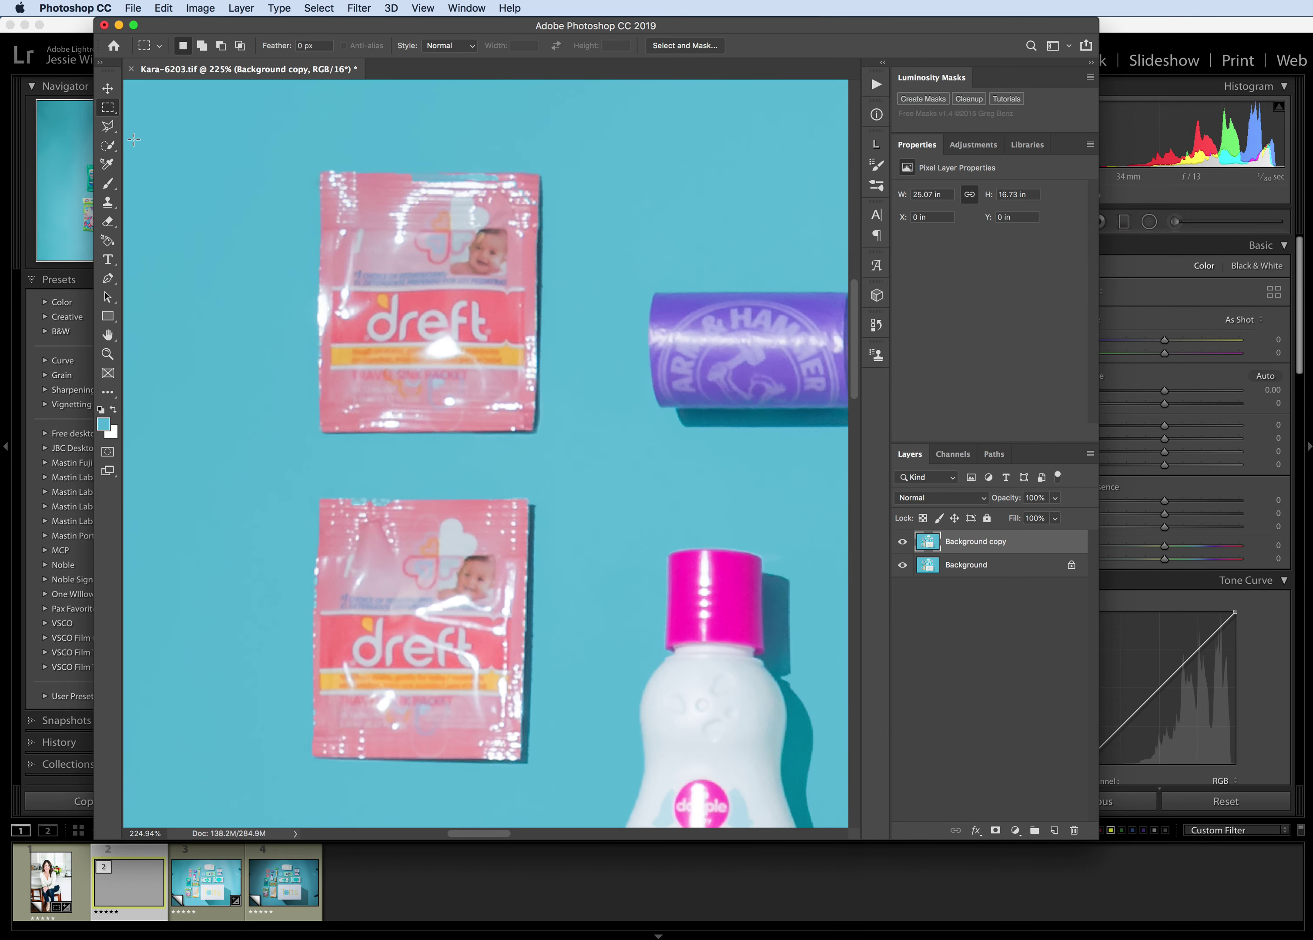
left_click(108, 202)
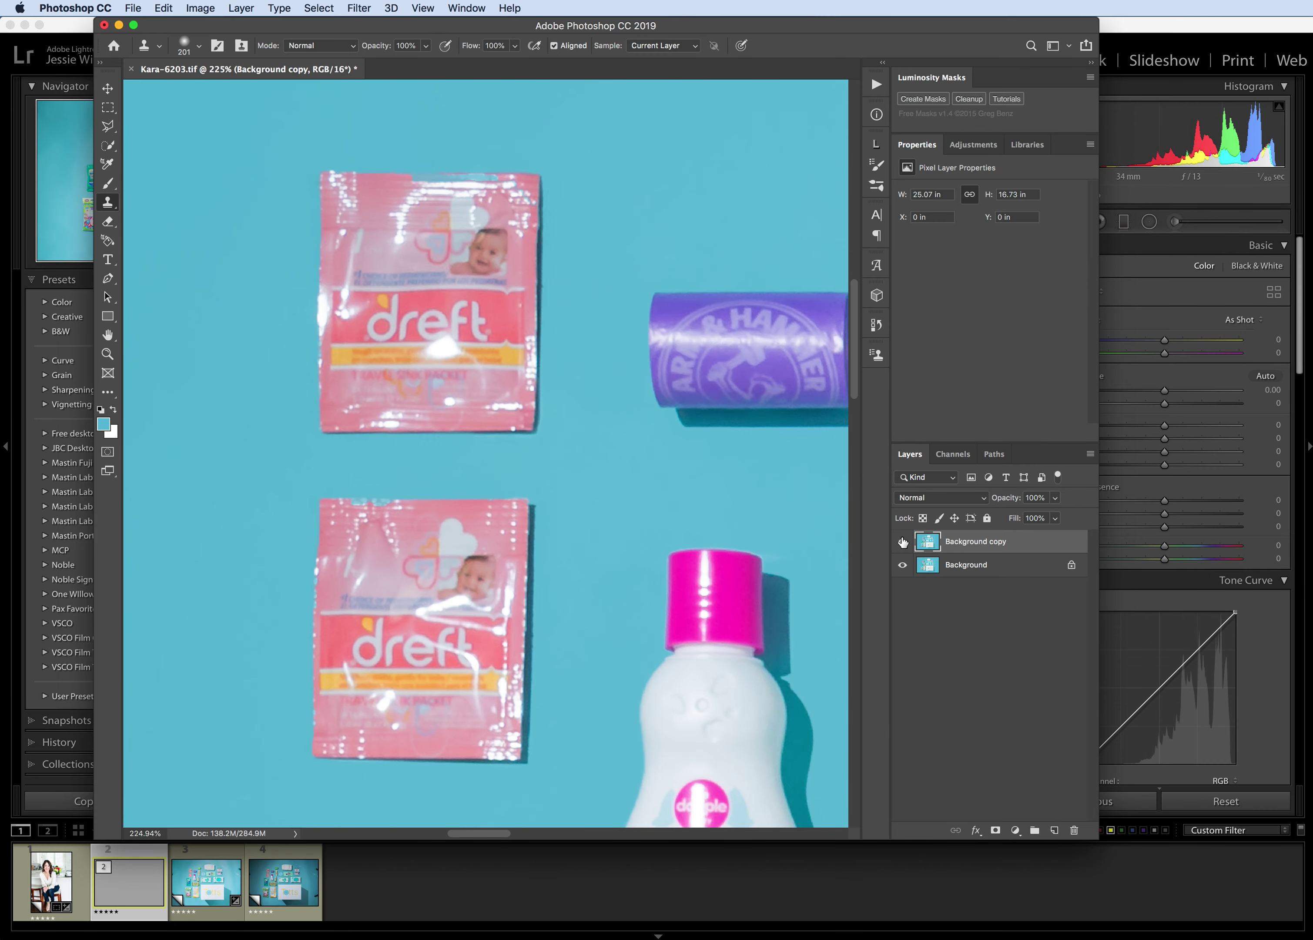
scroll(286, 610, "up", 1)
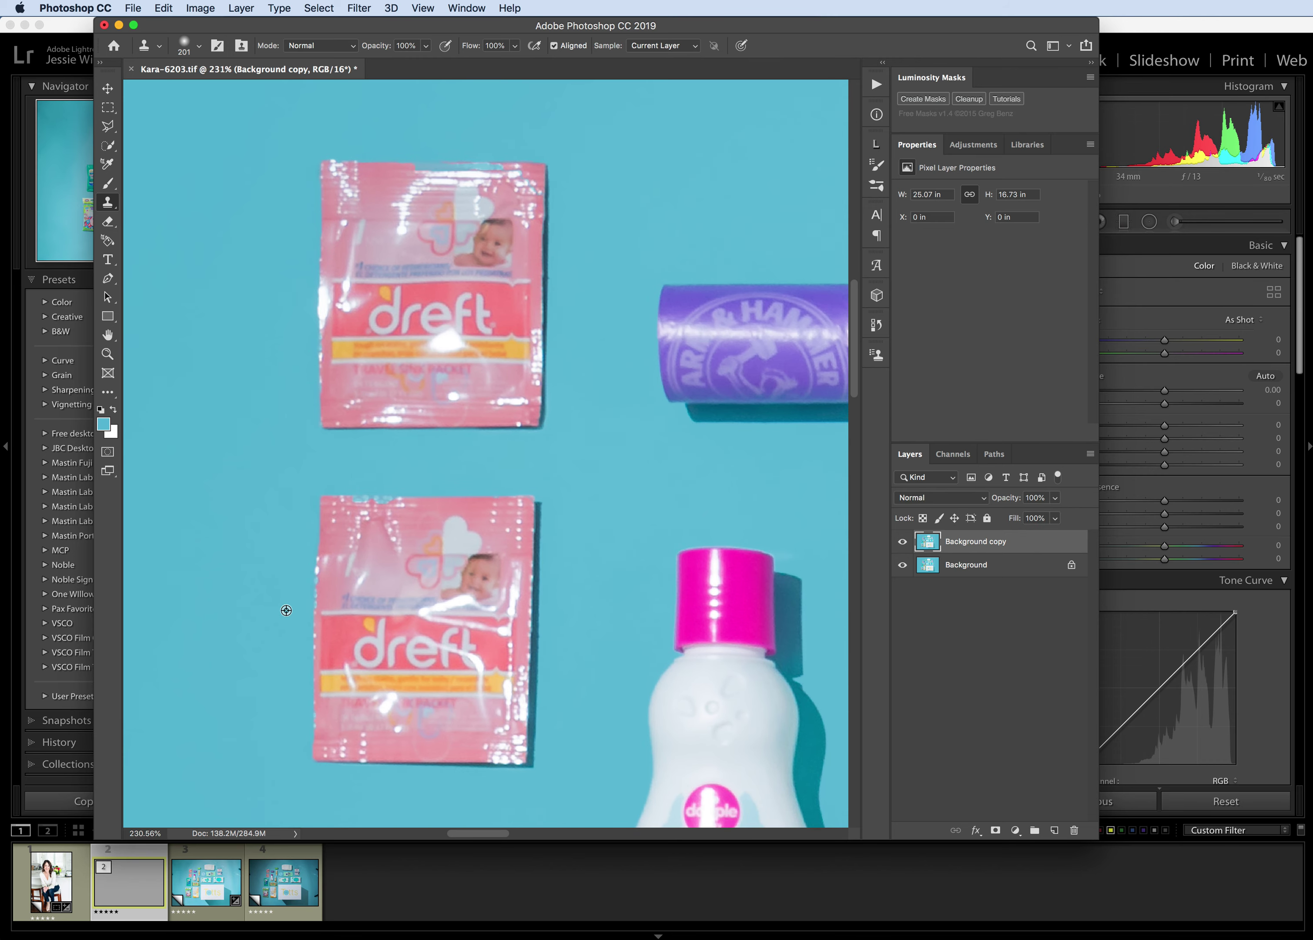
left_click(197, 44)
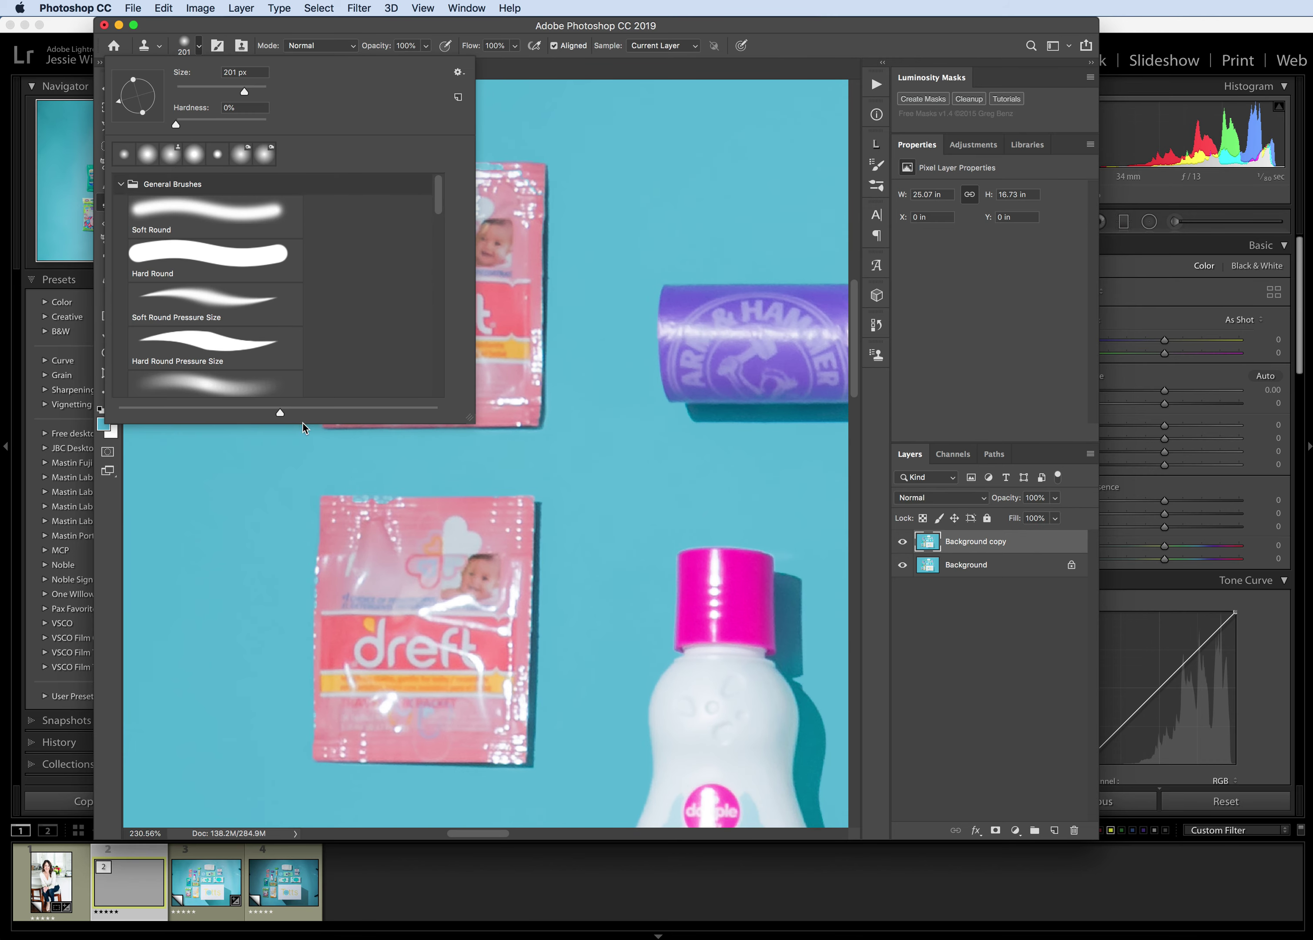
left_click_drag(219, 93, 196, 92)
scroll(440, 488, "up", 5)
key("Return")
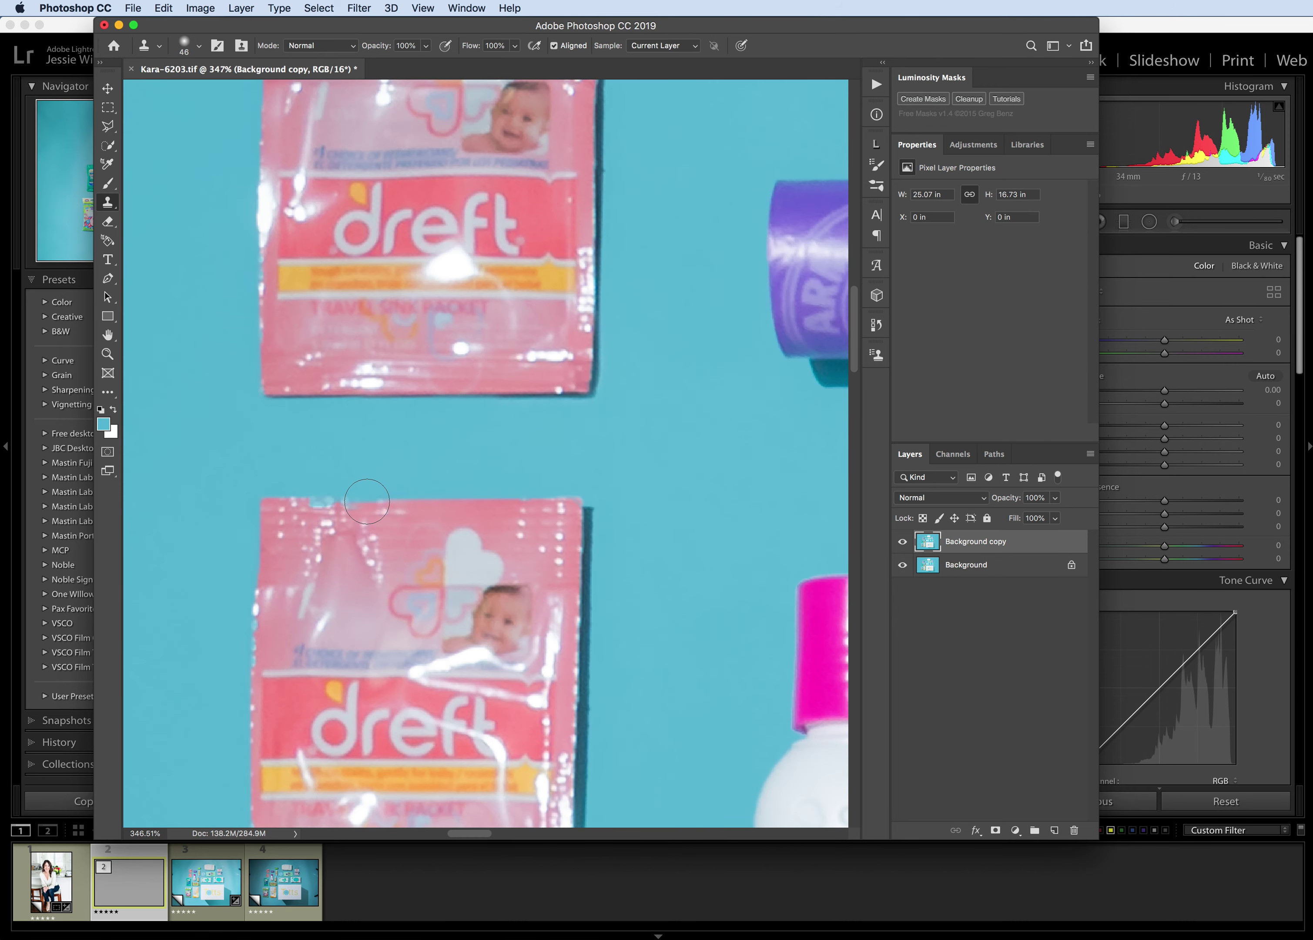
left_click_drag(367, 500, 317, 499)
Sample the pink top edge of the upper Dreft packet and clone it over the start of the blue gap beside it.
scroll(459, 461, "up", 5)
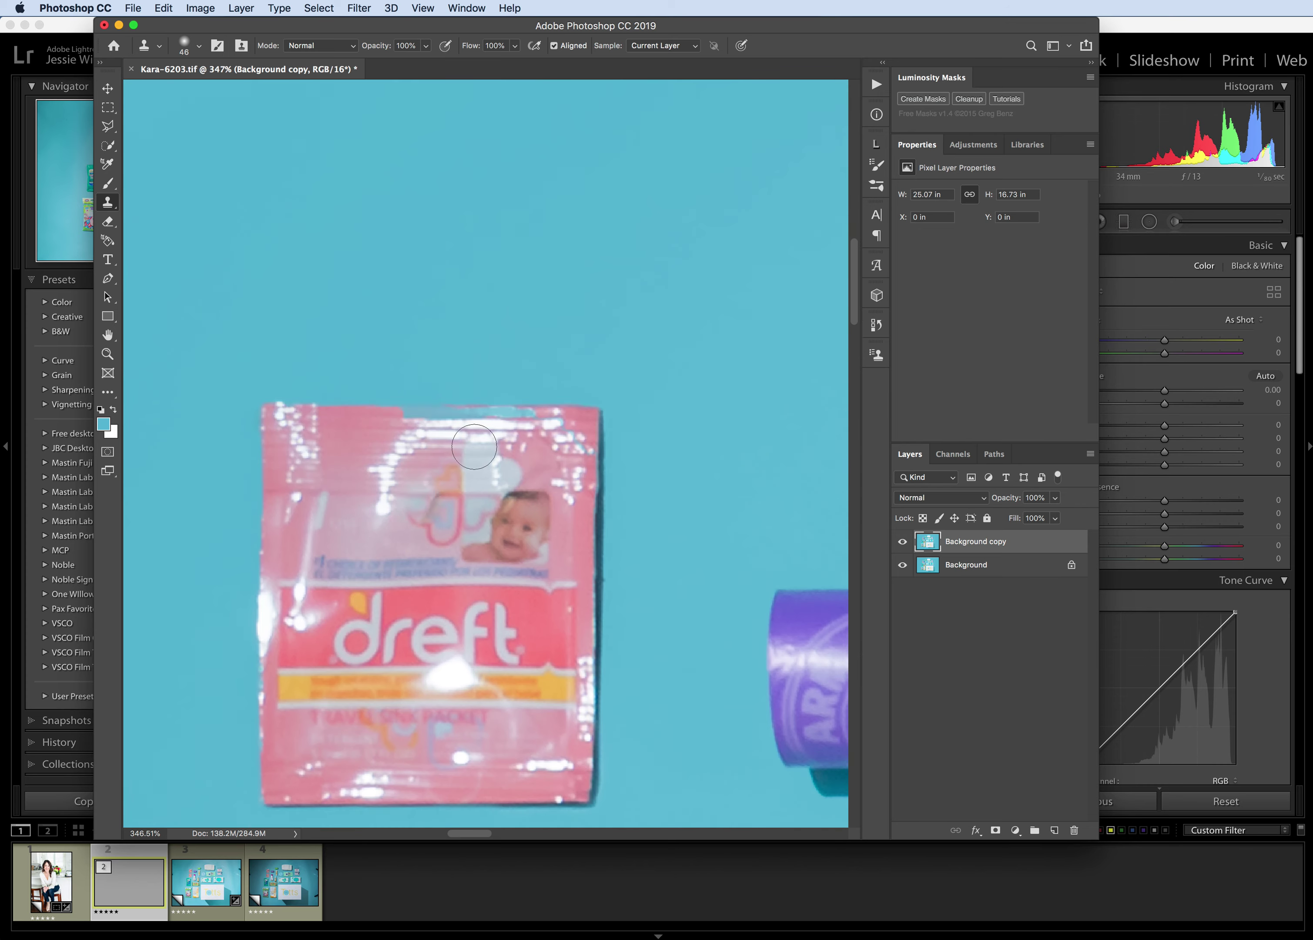
scroll(417, 414, "up", 3)
left_click(226, 402, "alt")
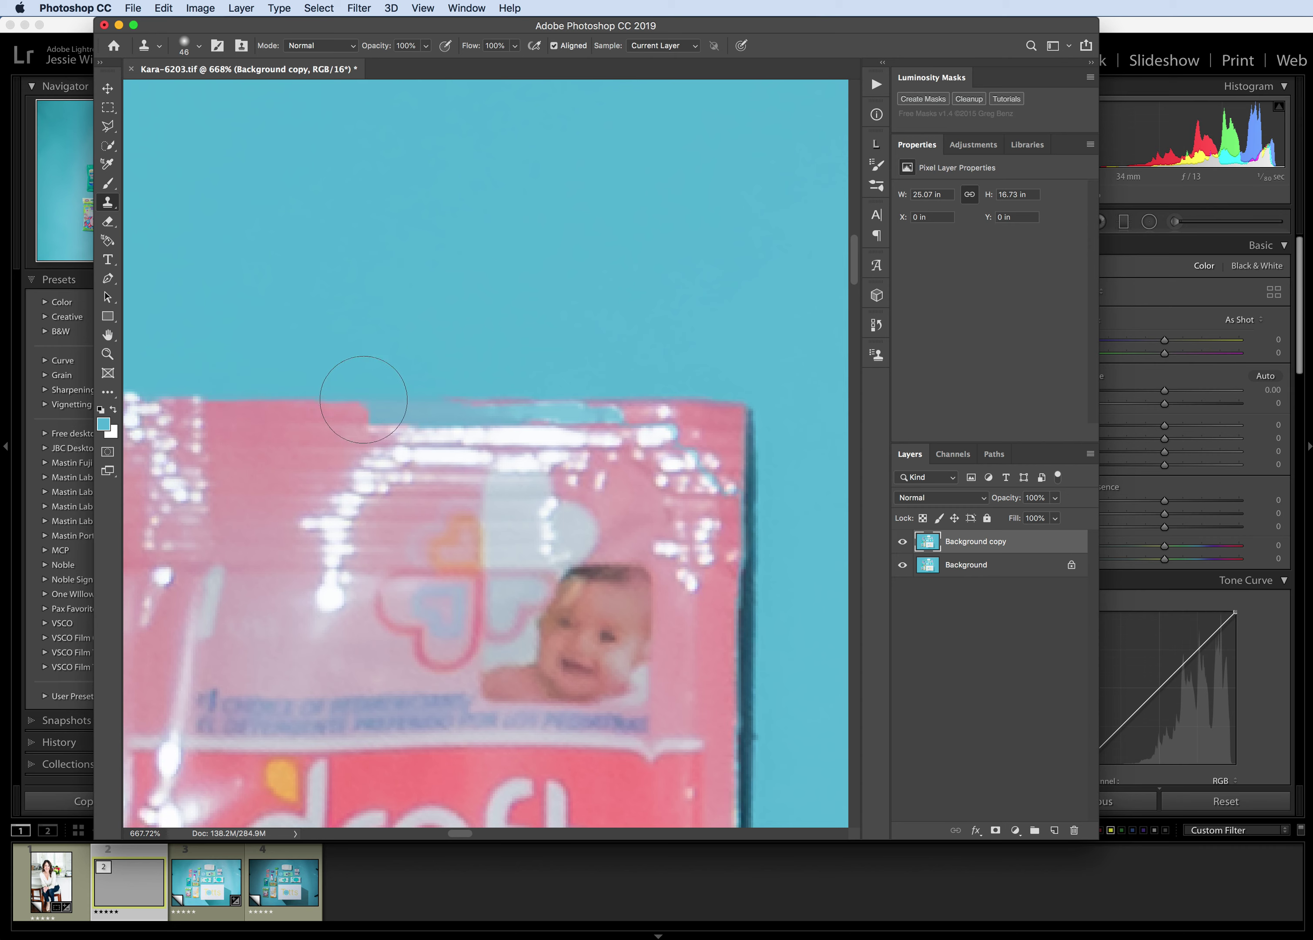
left_click_drag(327, 402, 399, 407)
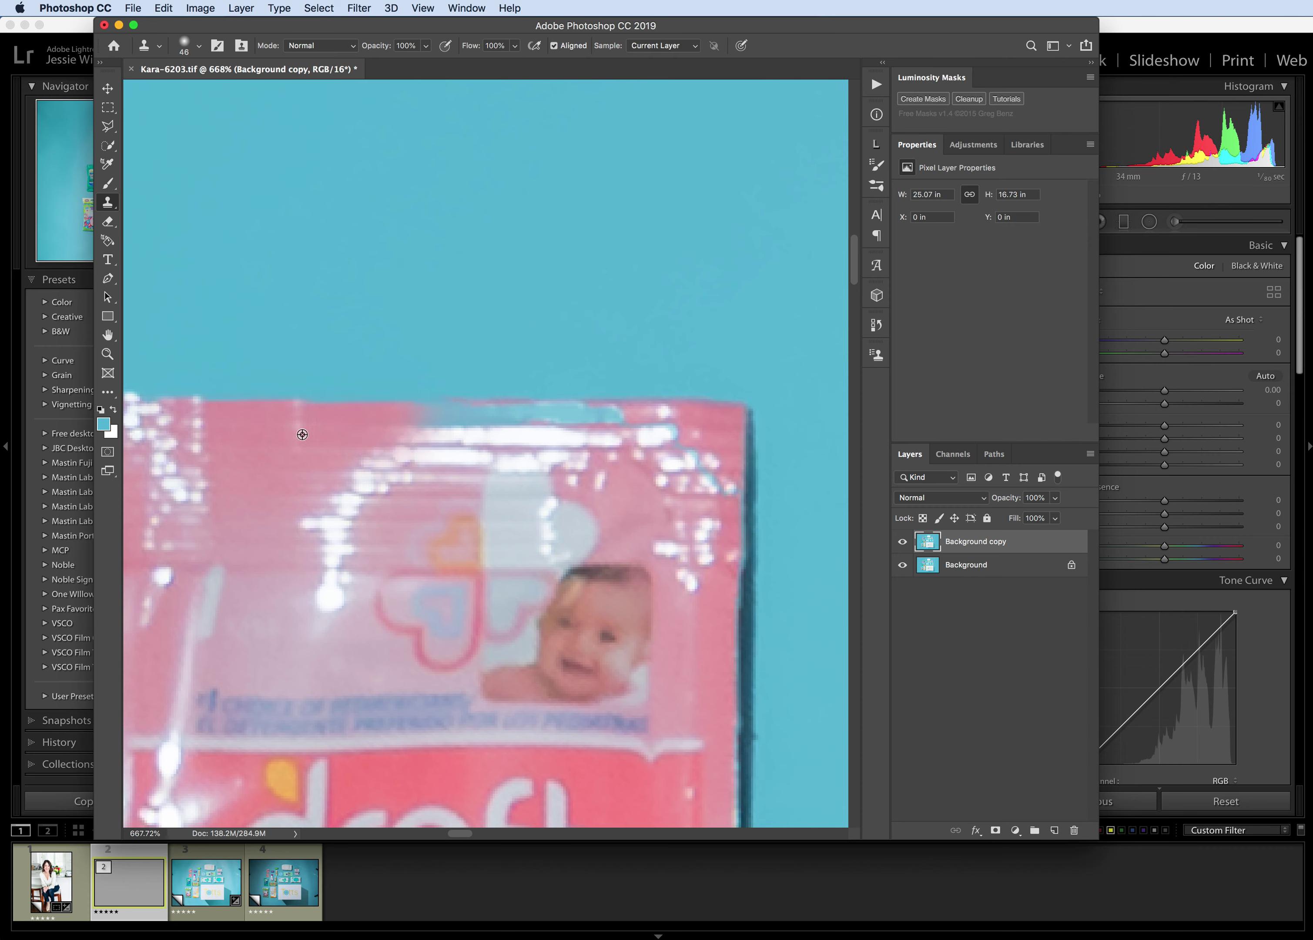
Reduce the Clone Stamp brush to 17 px with 41% hardness and undo the stray blue dabs on the packet.
left_click(191, 52)
left_click(187, 89)
left_click(201, 122)
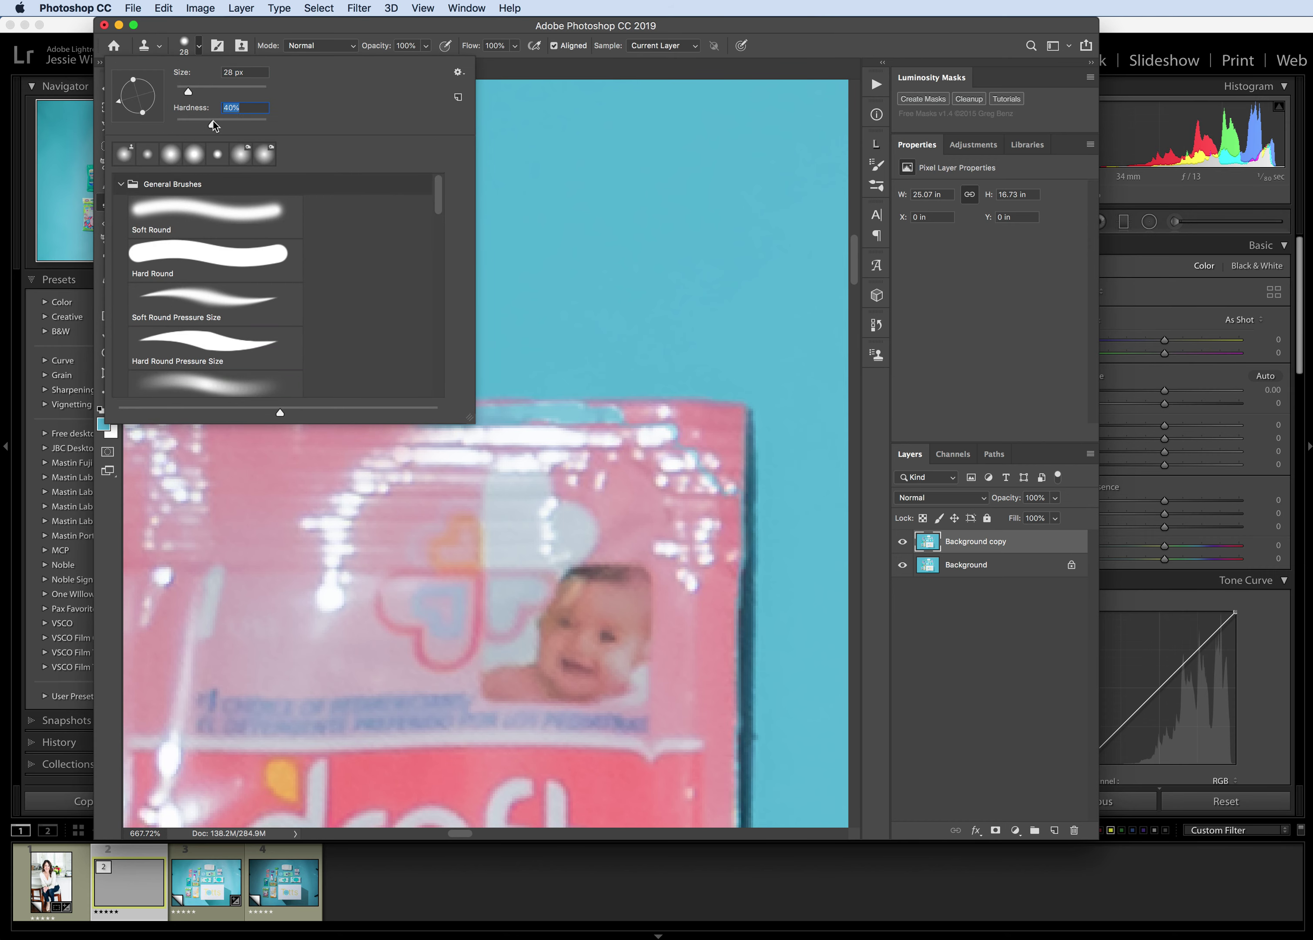
key("Return")
scroll(332, 405, "up", 1)
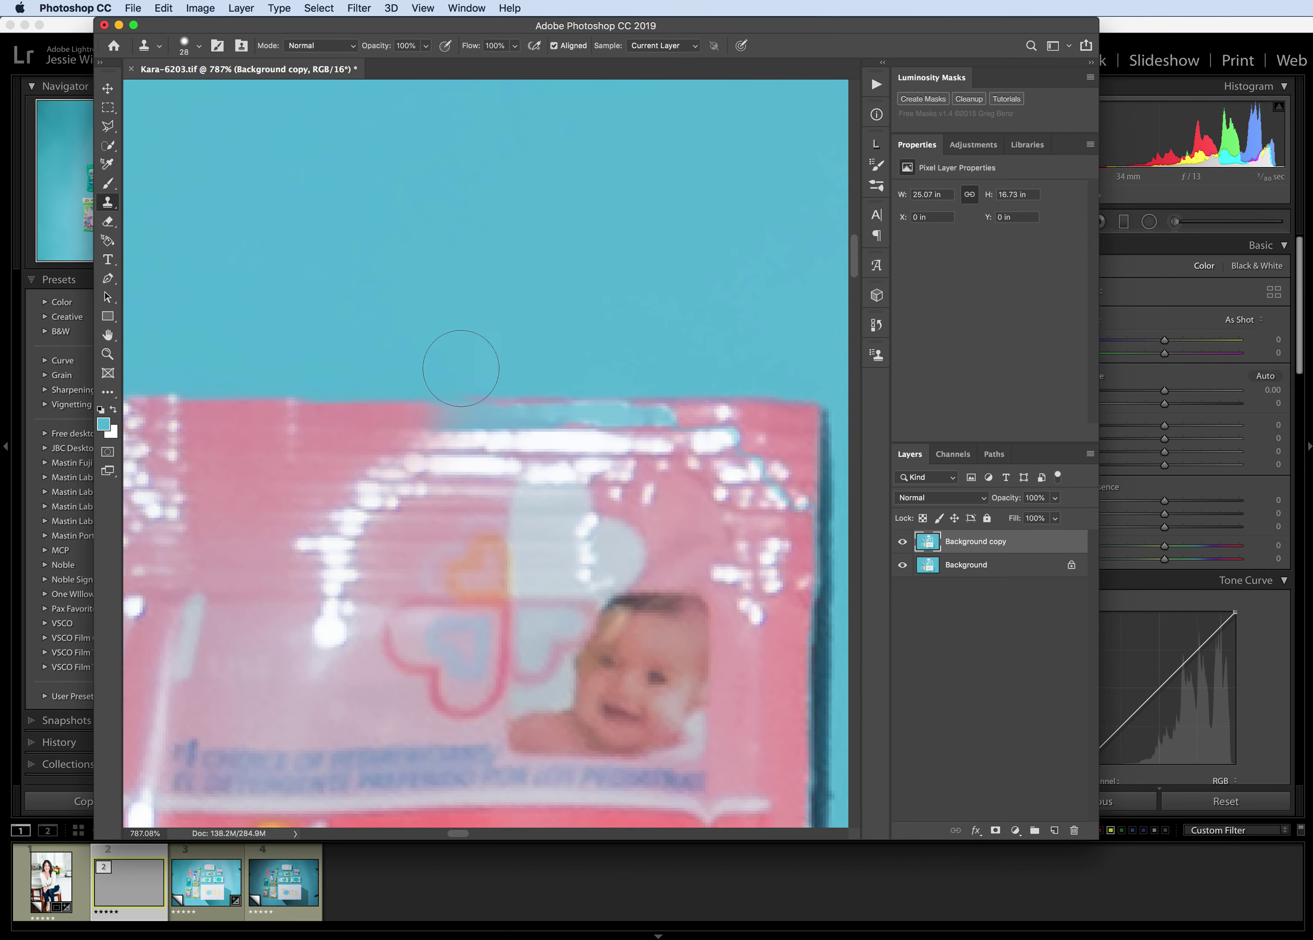
left_click(191, 45)
left_click(183, 91)
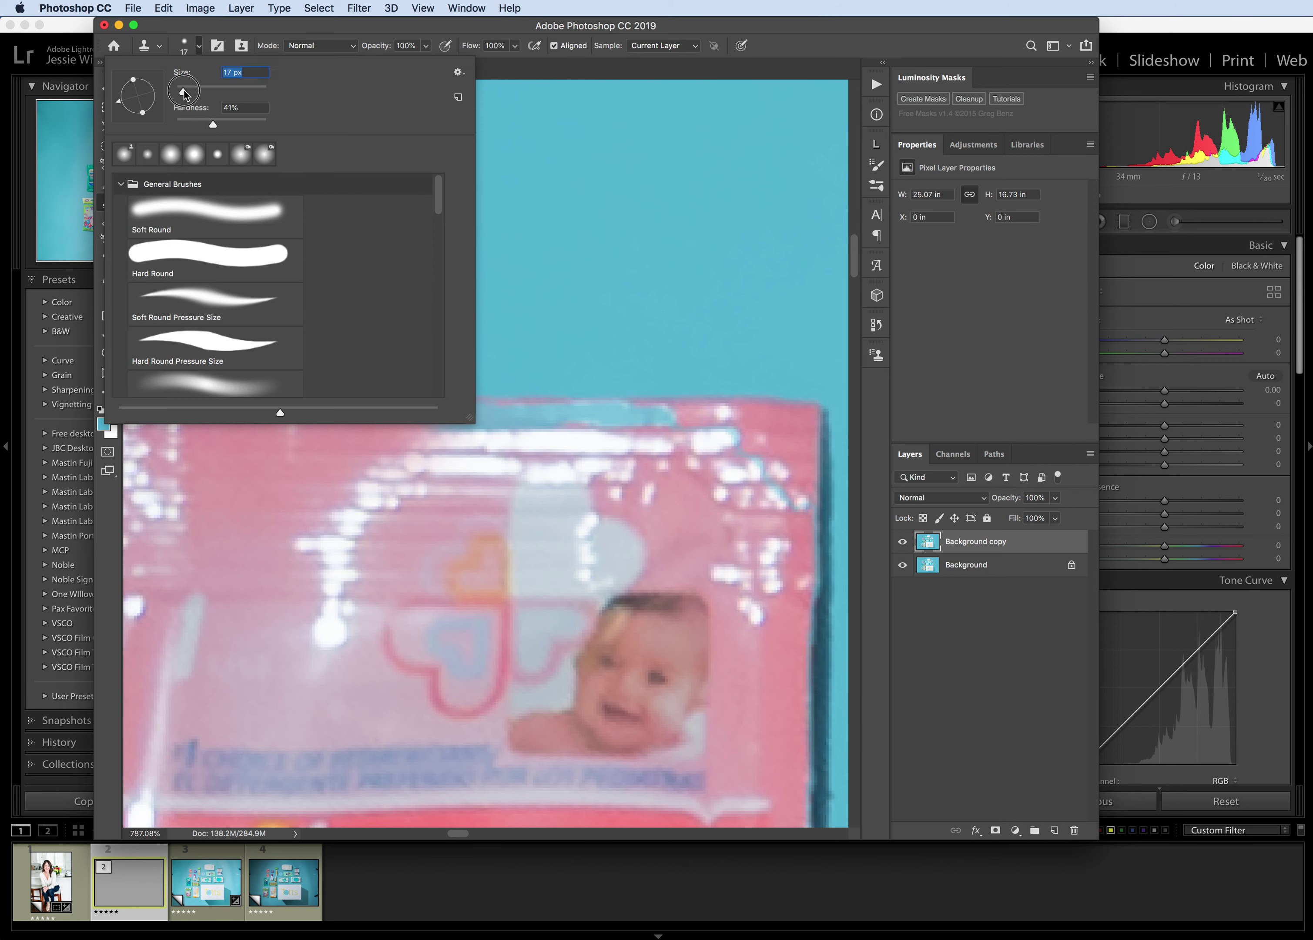
left_click(275, 487)
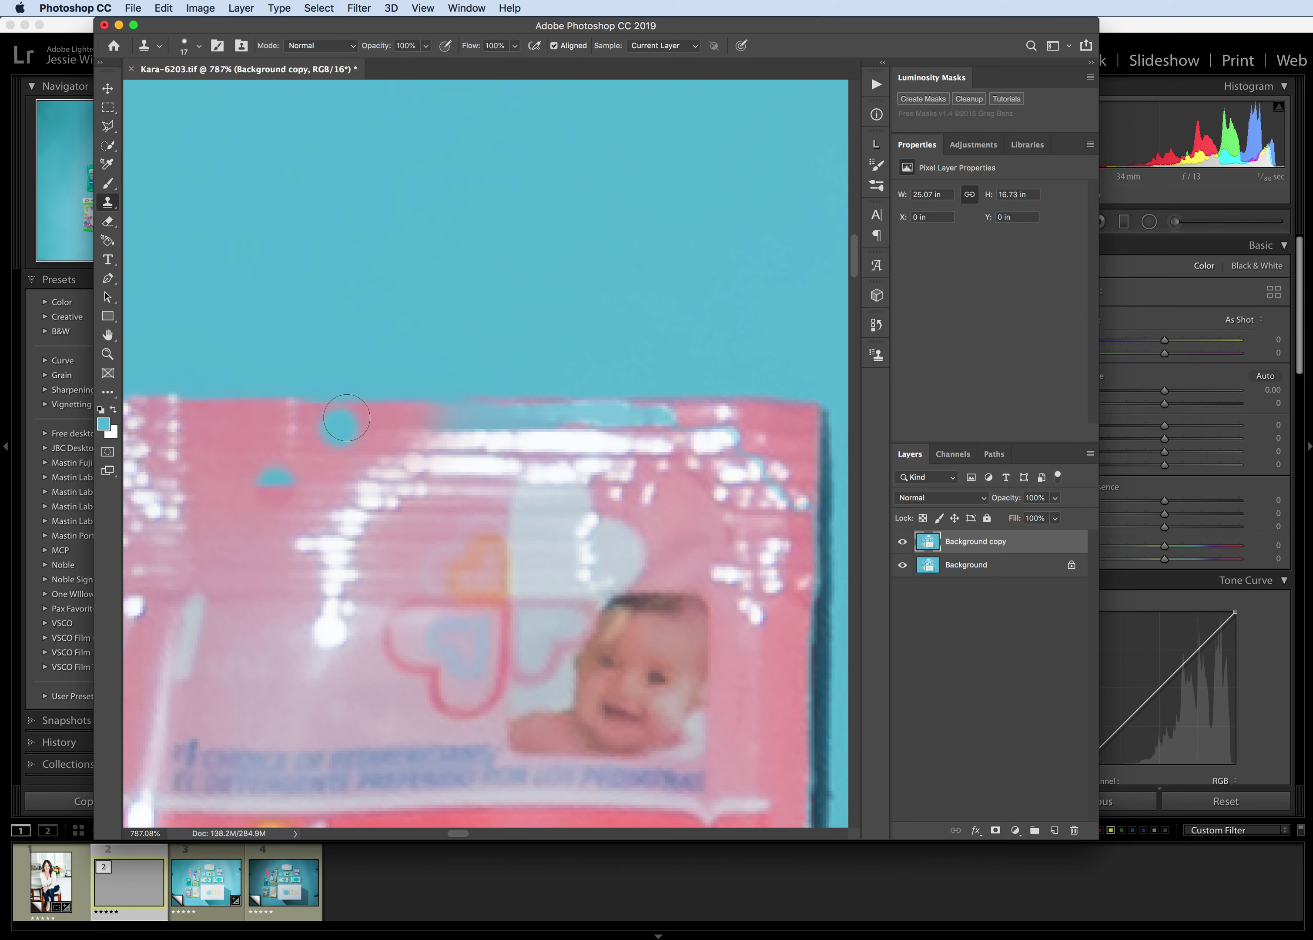
key("super+z")
Sample the clean pink top edge of the upper Dreft packet and clone it across the rest of the blue gap.
left_click(360, 405, "alt")
mouse_move(430, 403)
left_mouse_down()
mouse_move(494, 401)
mouse_move(448, 427)
left_mouse_up()
left_click(354, 405, "alt")
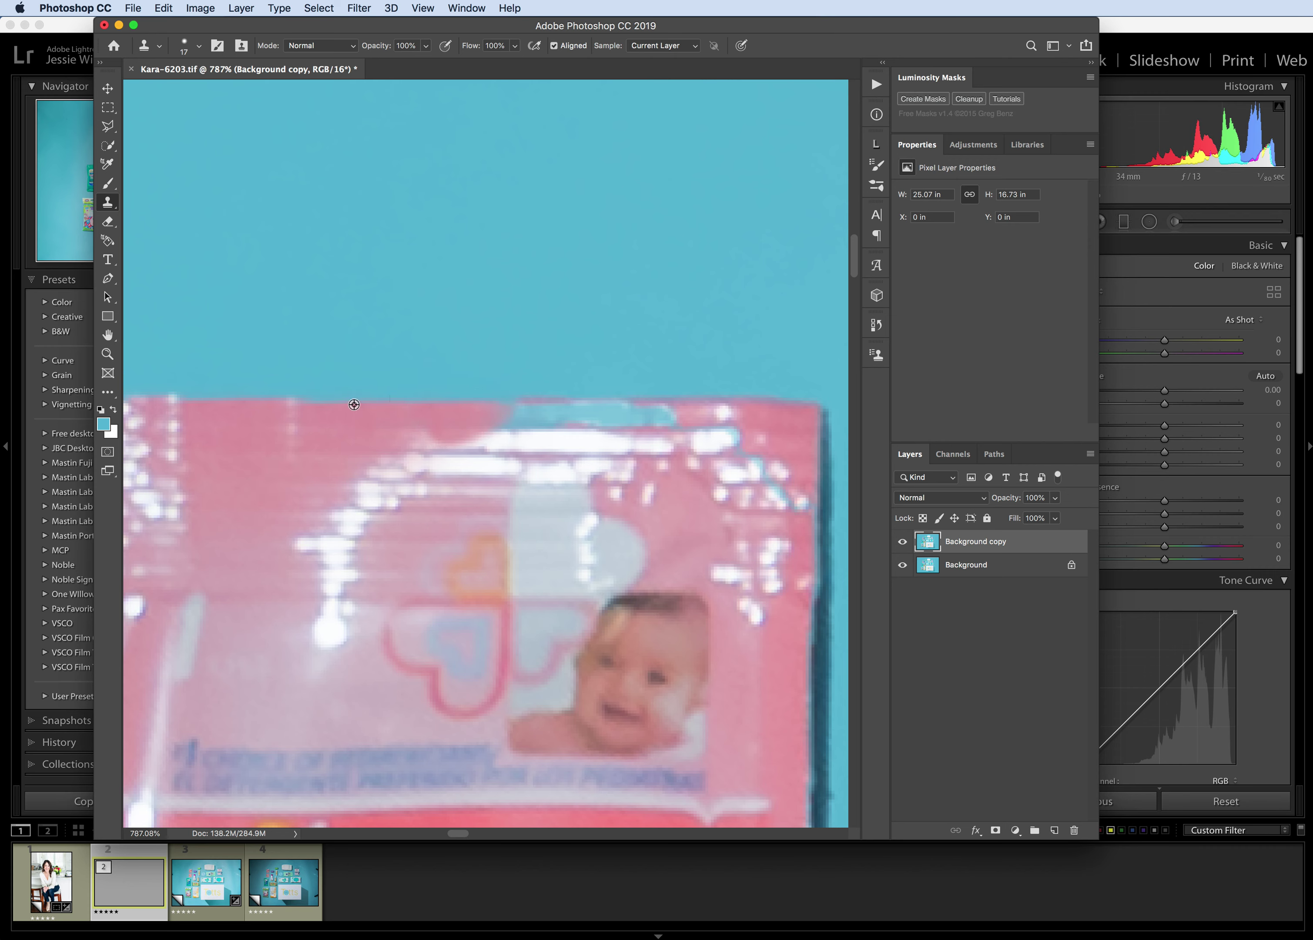
mouse_move(514, 403)
left_mouse_down()
mouse_move(496, 414)
mouse_move(667, 412)
mouse_move(627, 413)
left_mouse_up()
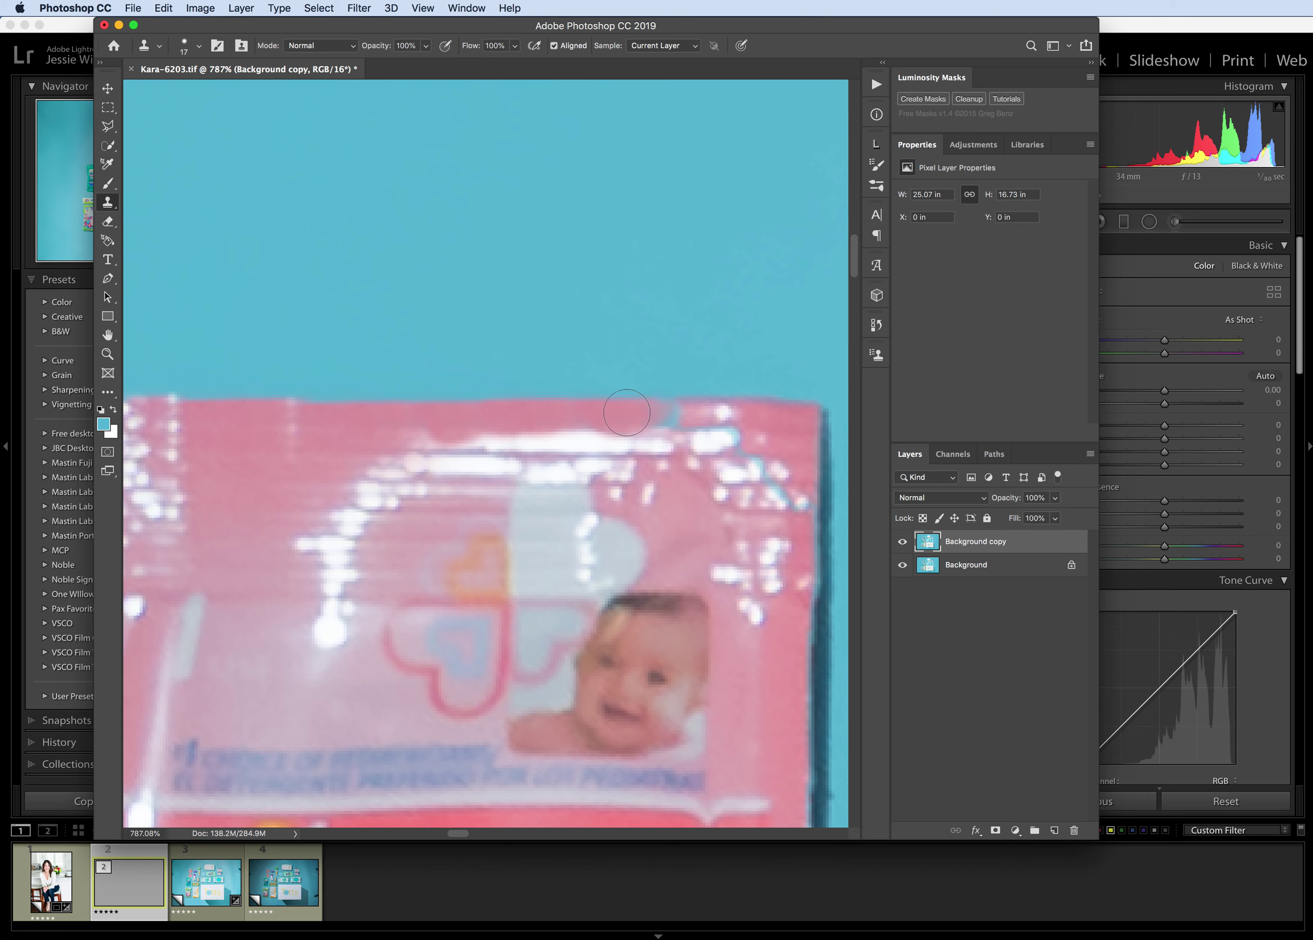
left_click_drag(741, 435, 735, 439)
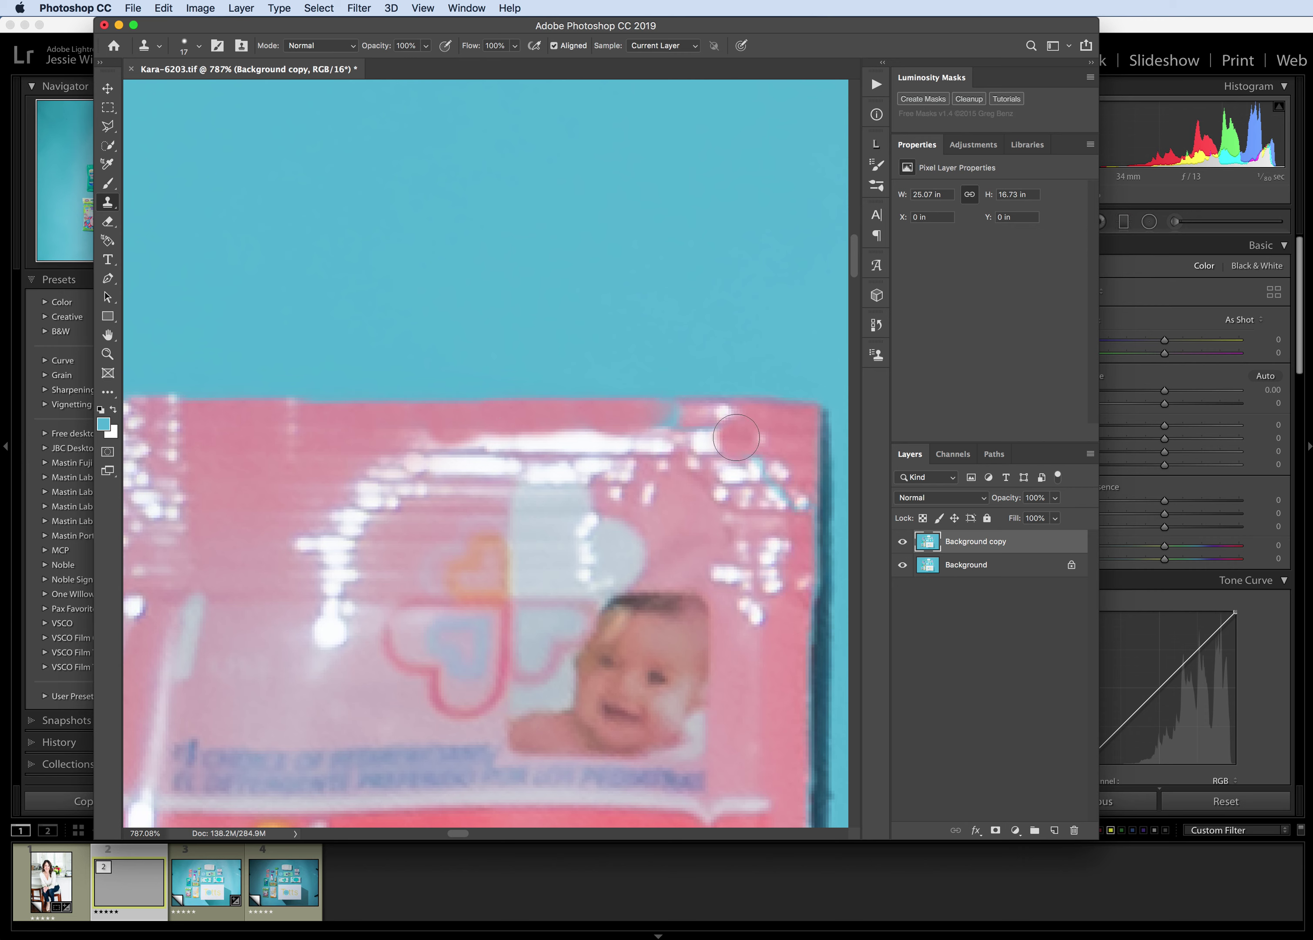
scroll(633, 401, "down", 5)
scroll(637, 402, "up", 5)
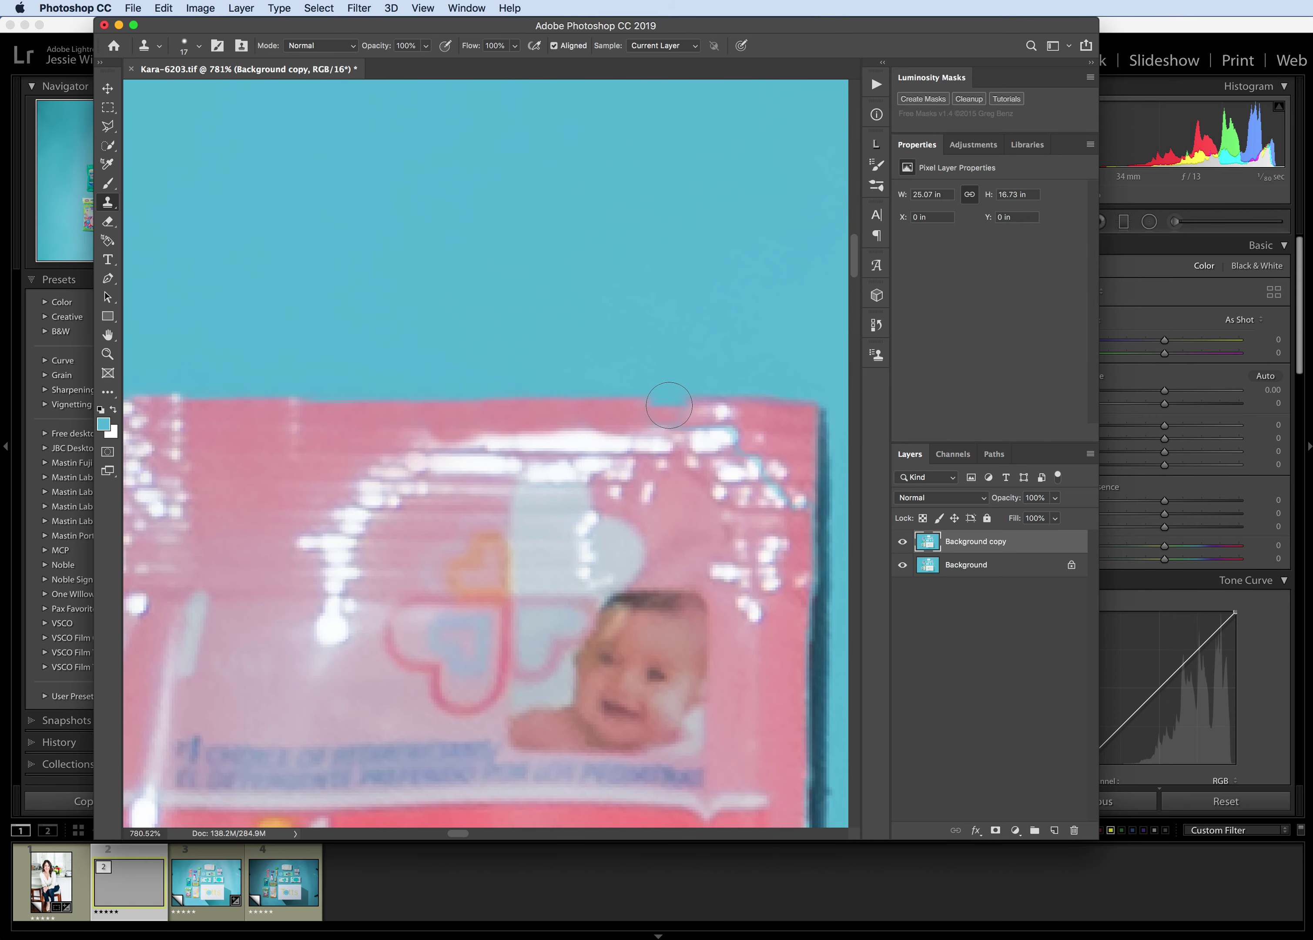
left_click_drag(670, 398, 671, 414)
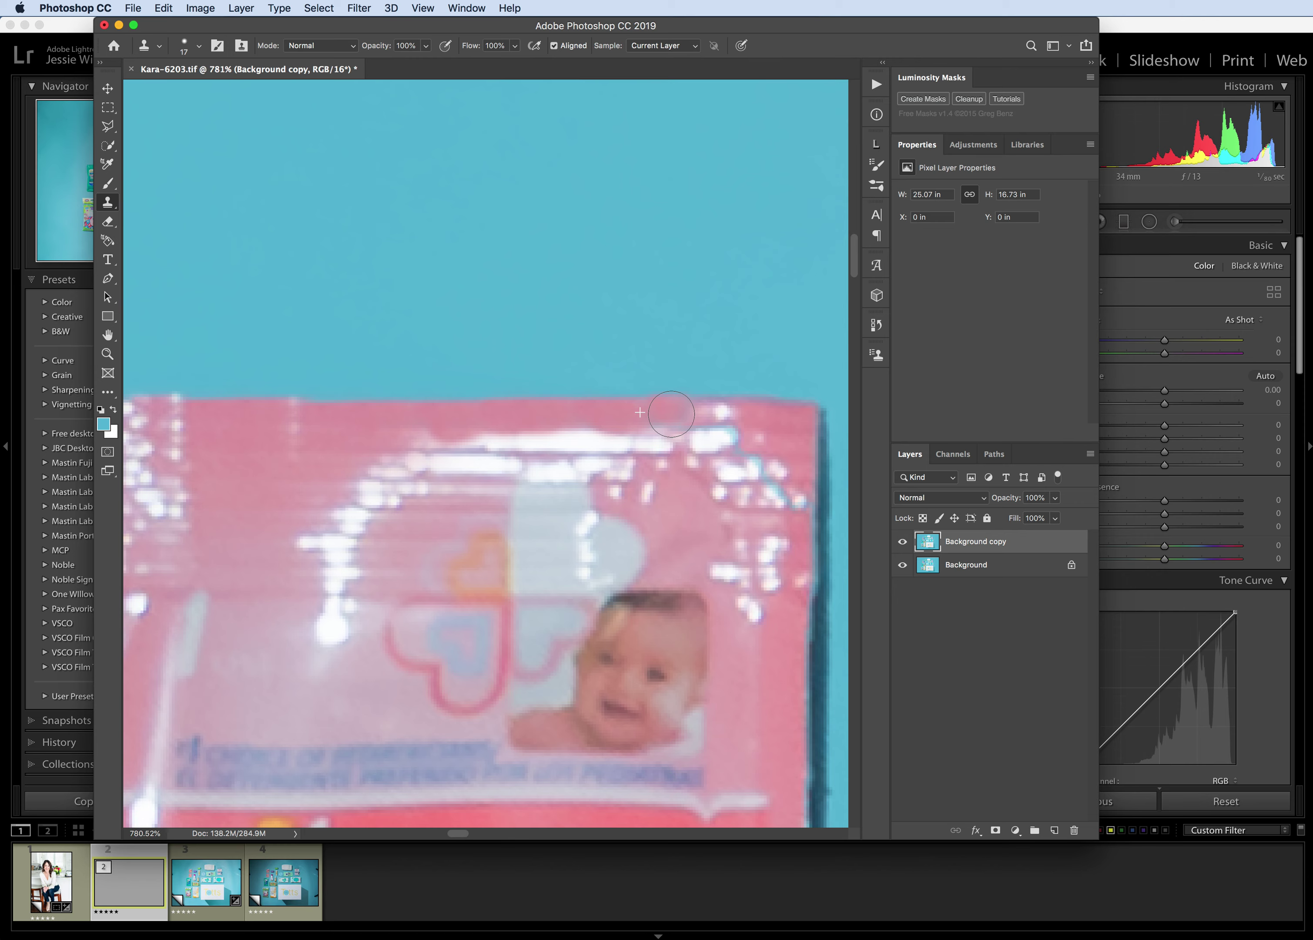
Try to paint sampled pink over the blue-edged highlight near the upper packet's top-right corner with the Brush in Normal mode.
scroll(598, 411, "down", 3)
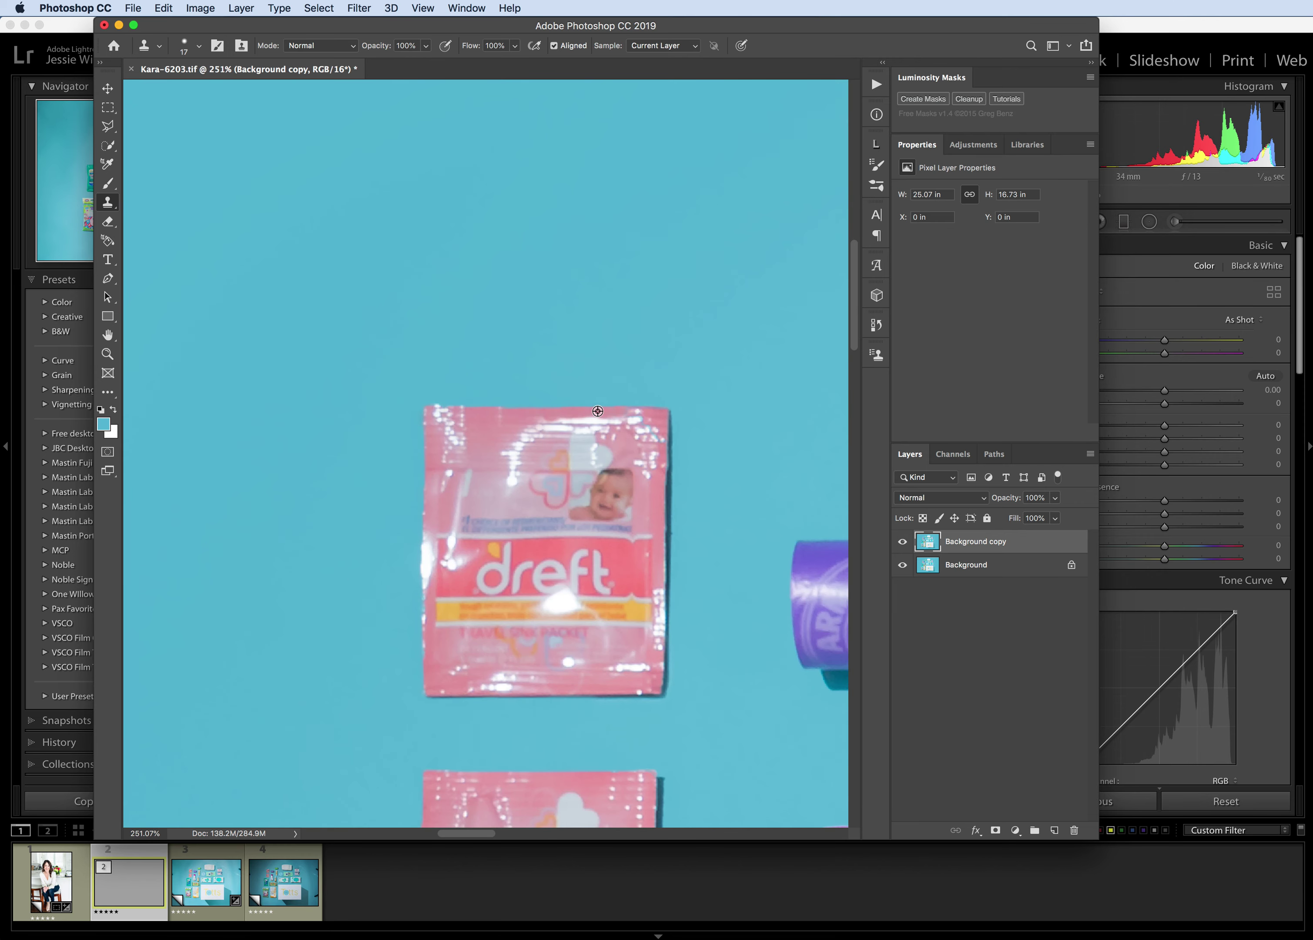
scroll(648, 414, "up", 5)
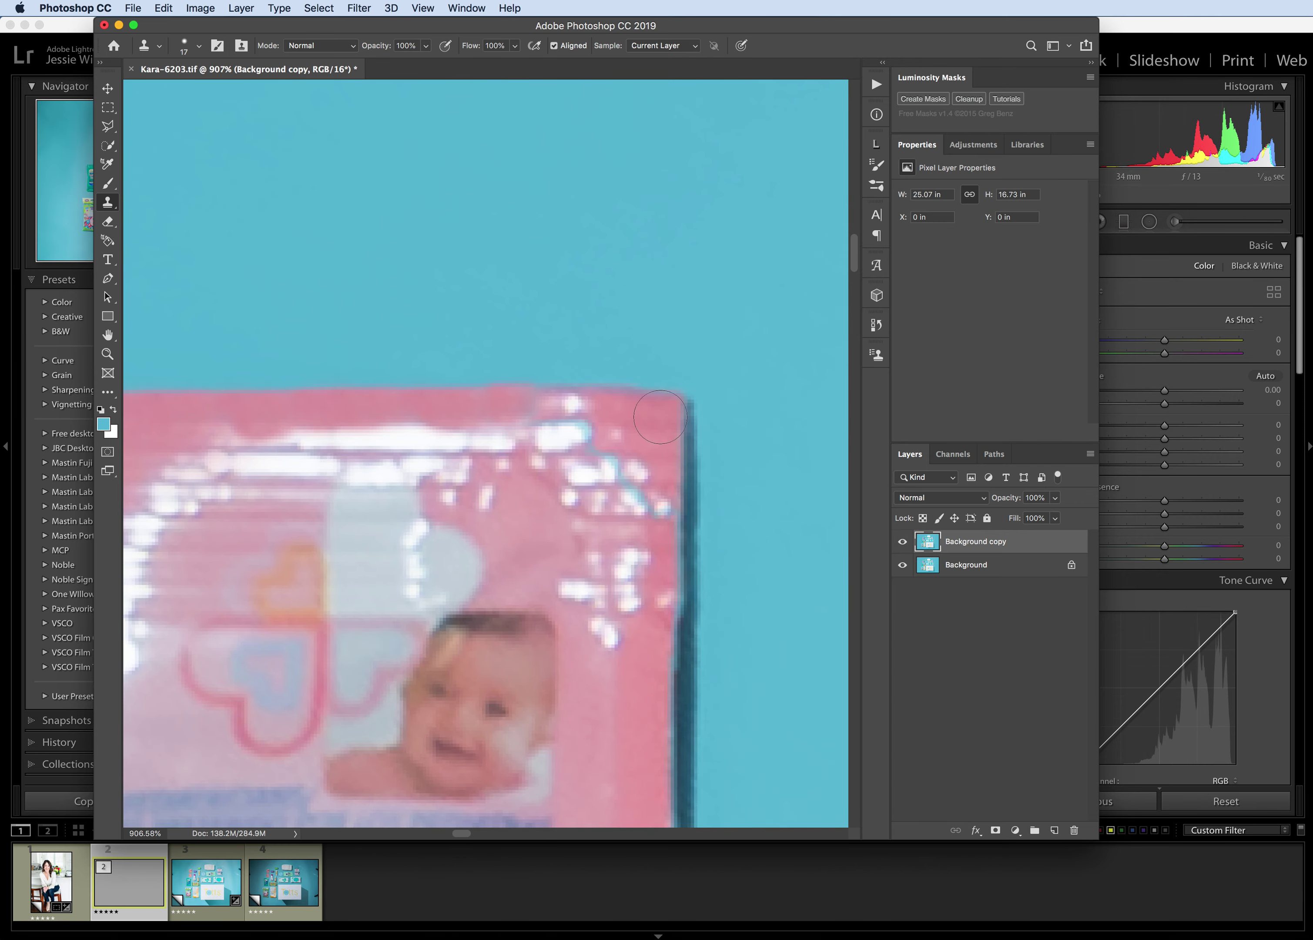
left_click(106, 184)
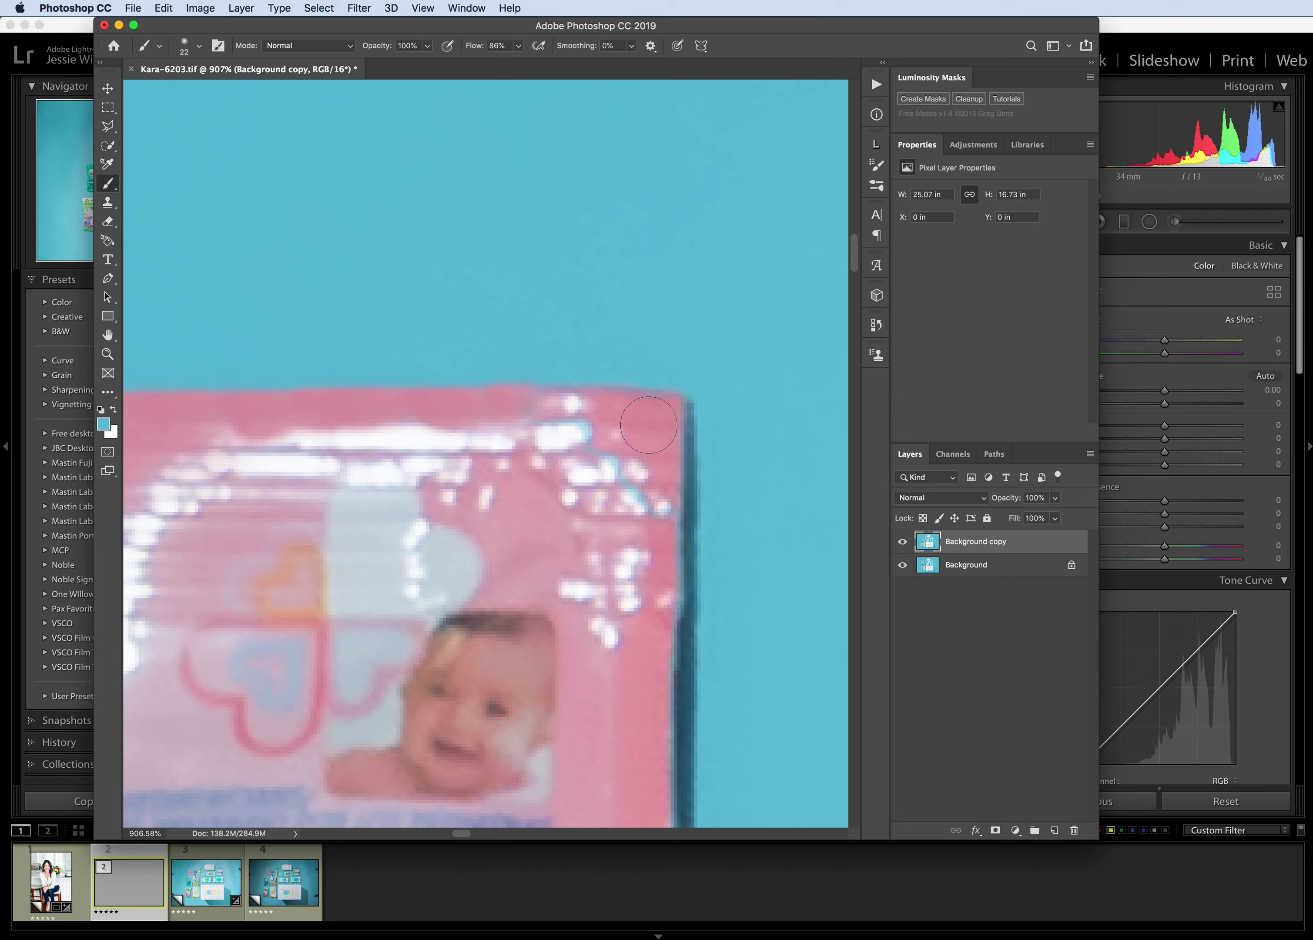
left_click(652, 424, "alt")
left_click_drag(564, 428, 605, 432)
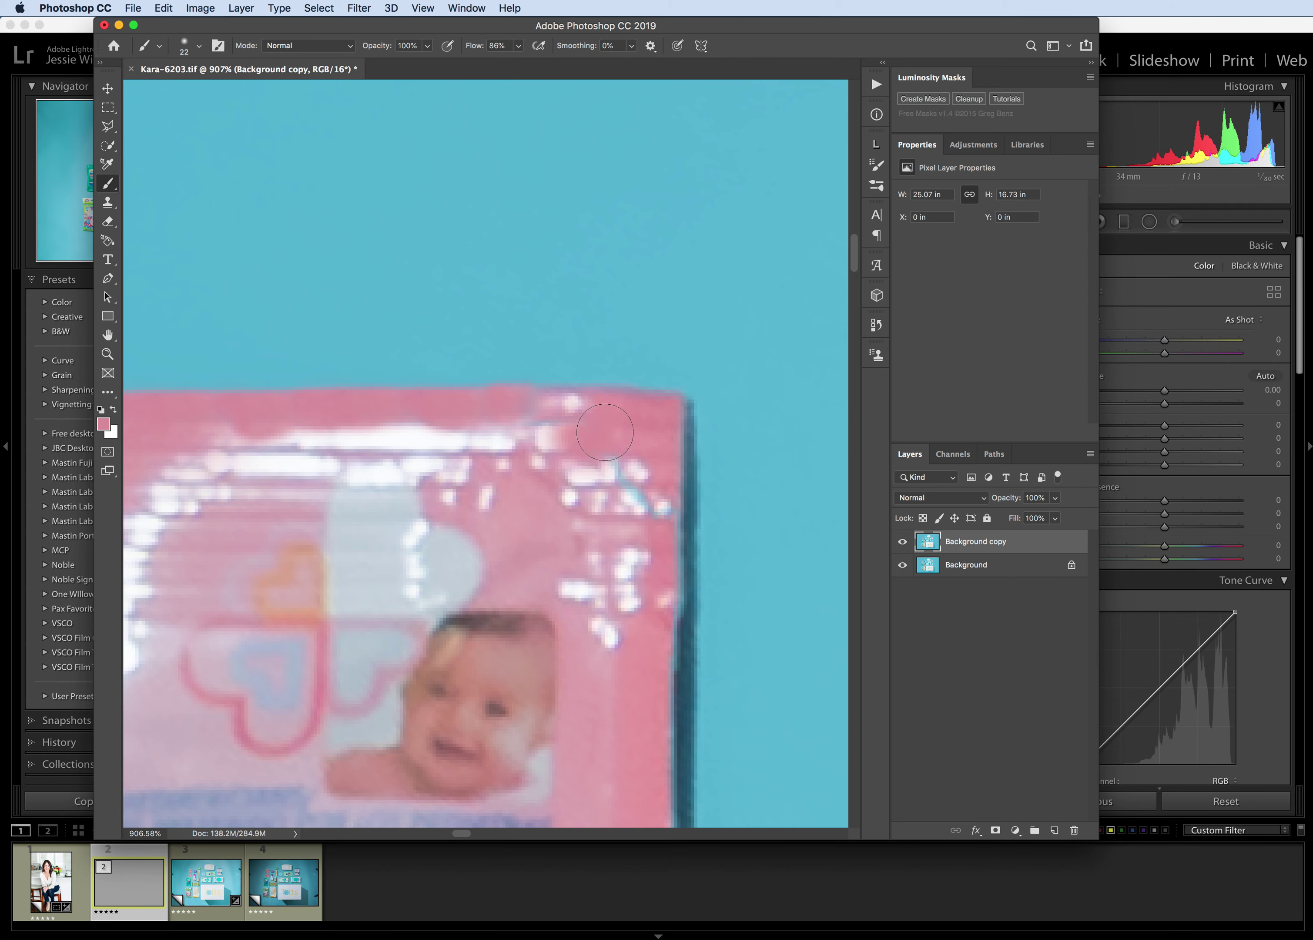
key("super+z")
Try to recolor the blue fringes near the upper packet's corner with sampled pink, using the Brush in Color mode.
left_click(273, 46)
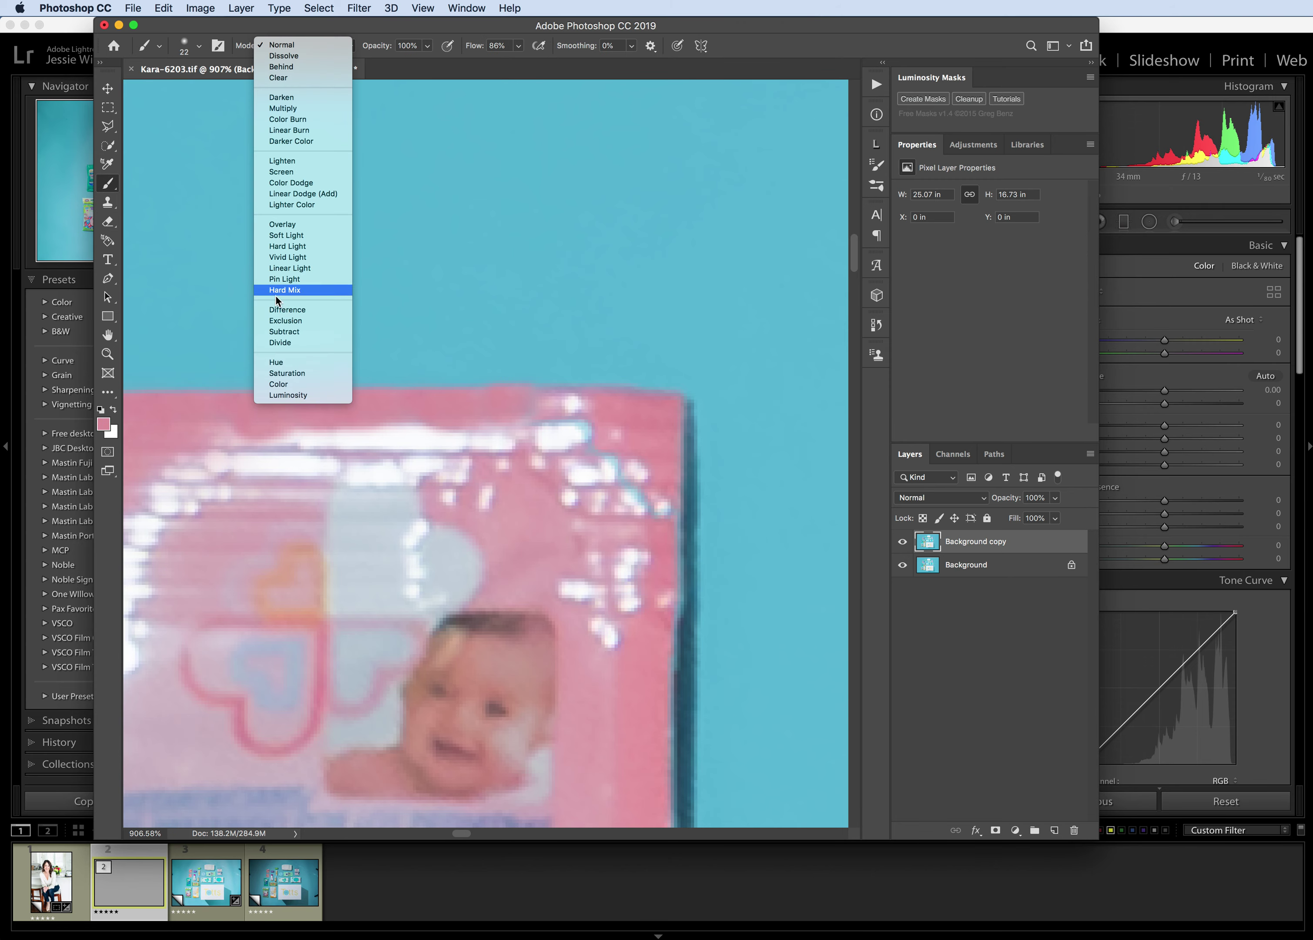
left_click(293, 383)
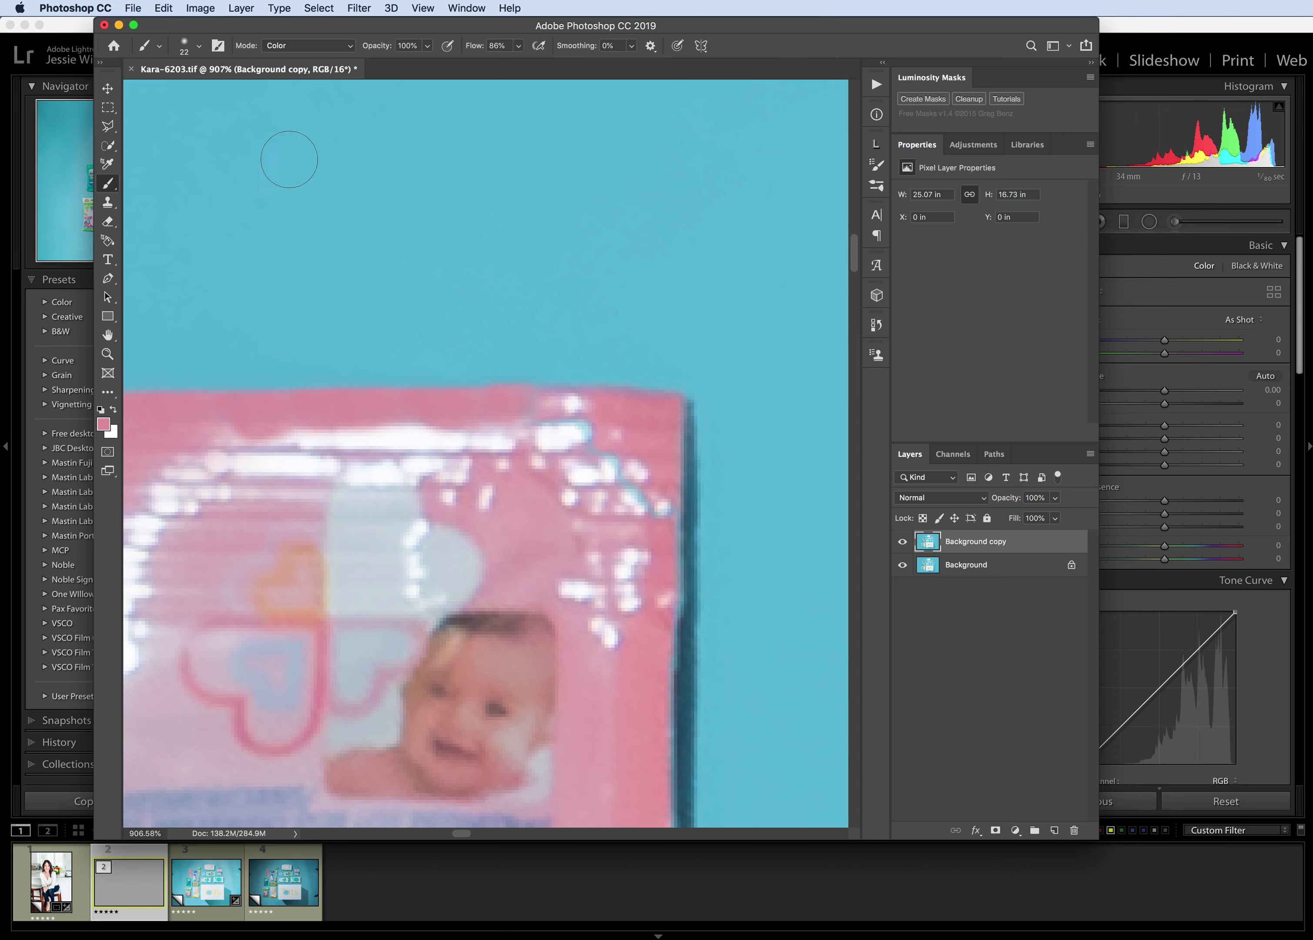
left_click(649, 452, "alt")
mouse_move(623, 461)
left_mouse_down()
mouse_move(616, 470)
mouse_move(596, 431)
mouse_move(550, 431)
mouse_move(622, 479)
mouse_move(653, 524)
left_mouse_up()
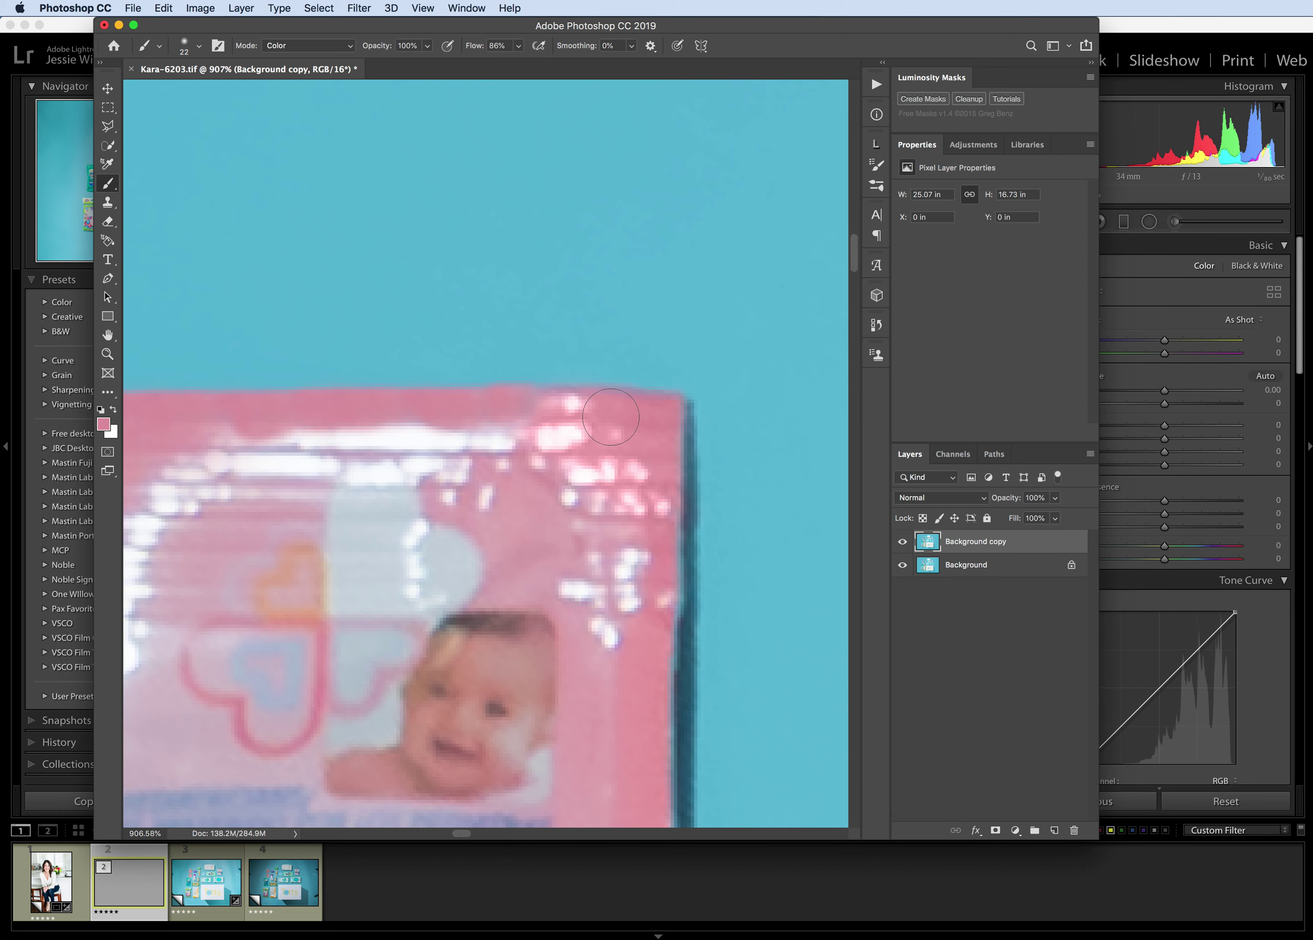
scroll(613, 410, "down", 5)
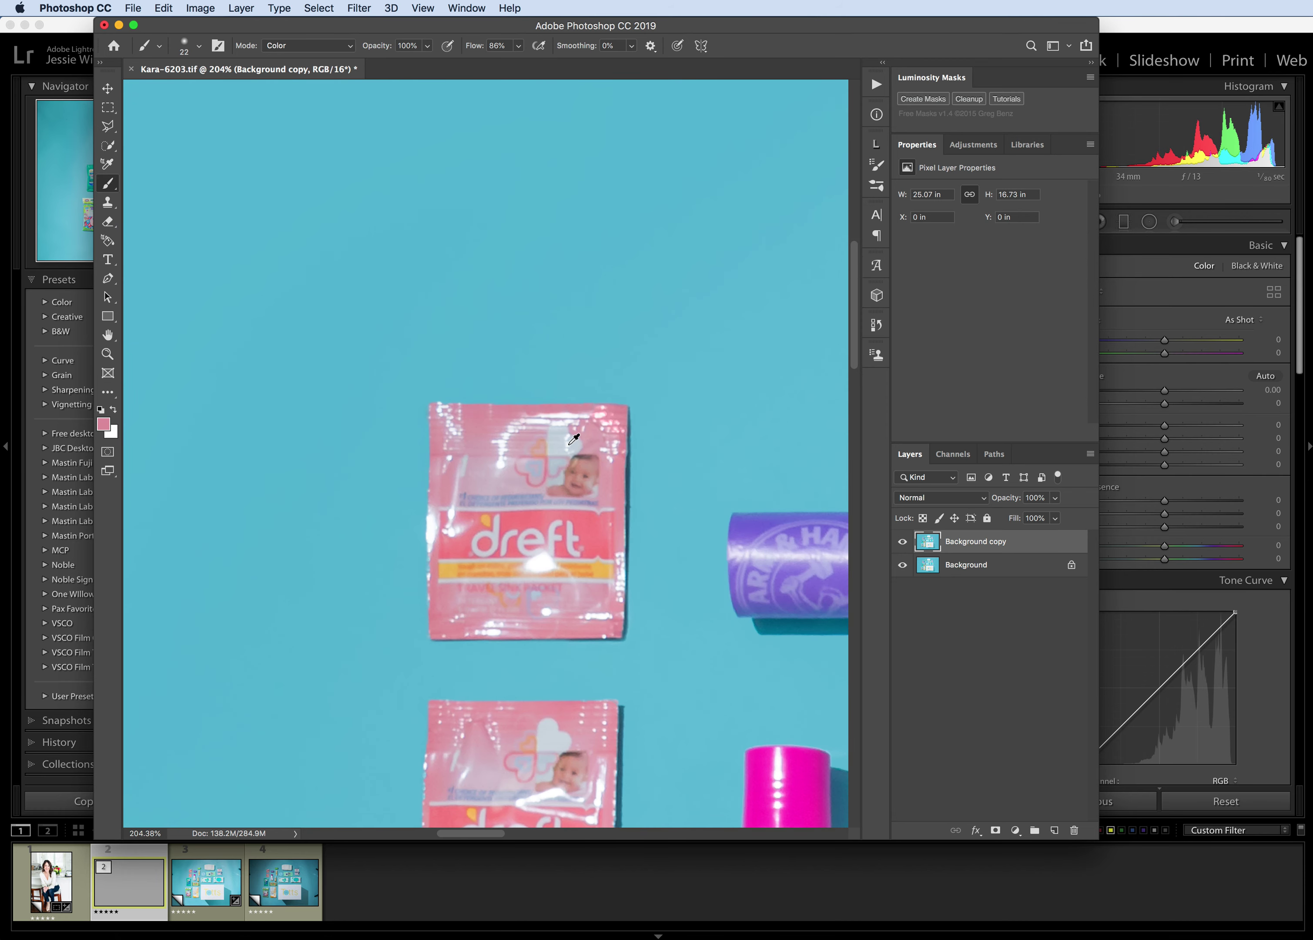
scroll(573, 440, "down", 3)
With a 12 px Clone Stamp brush, clone clean pink over the blue-fringed highlights near the upper packet's top-right corner.
scroll(583, 483, "up", 5)
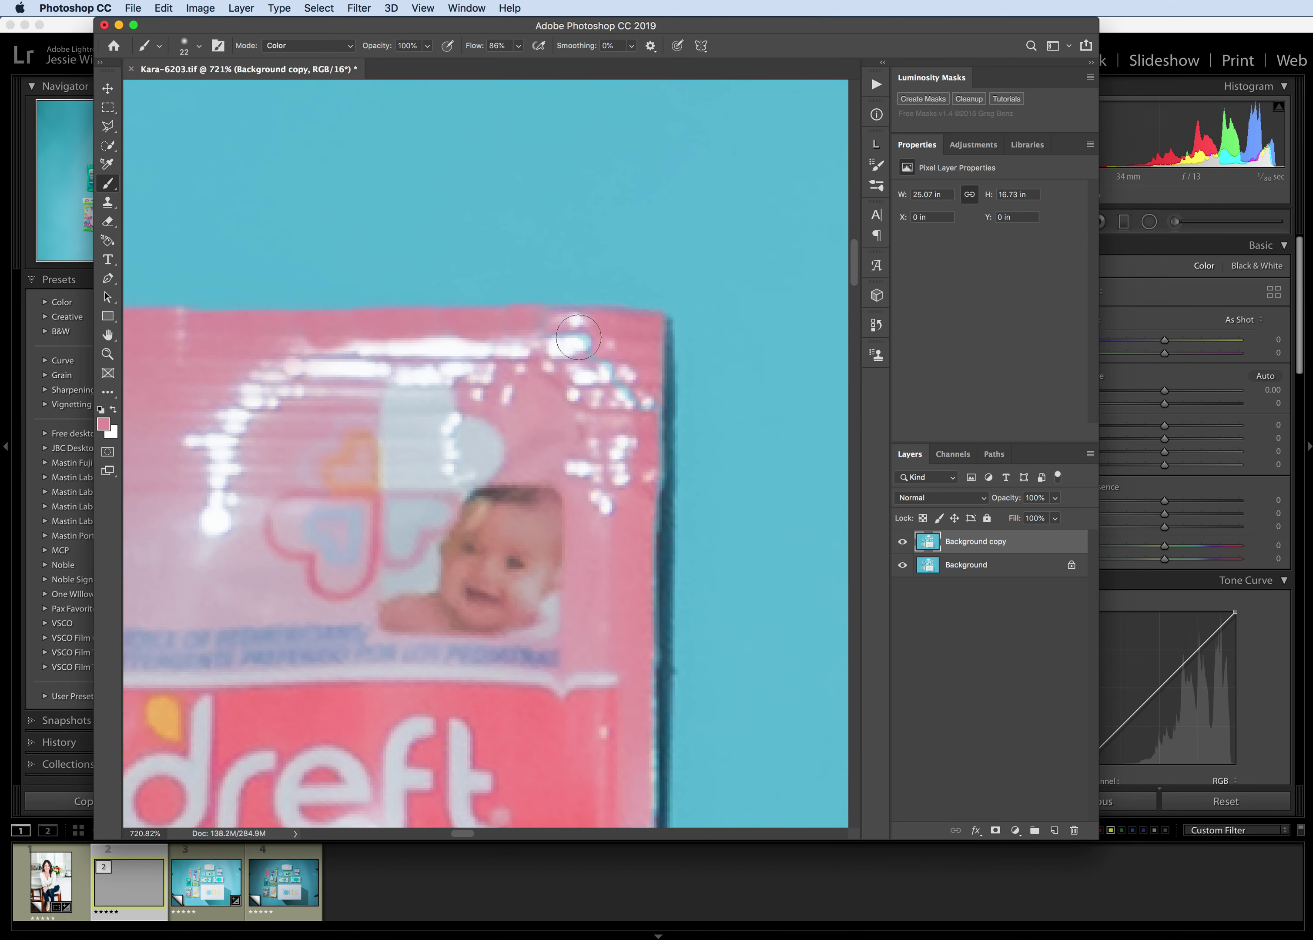
scroll(585, 373, "up", 3)
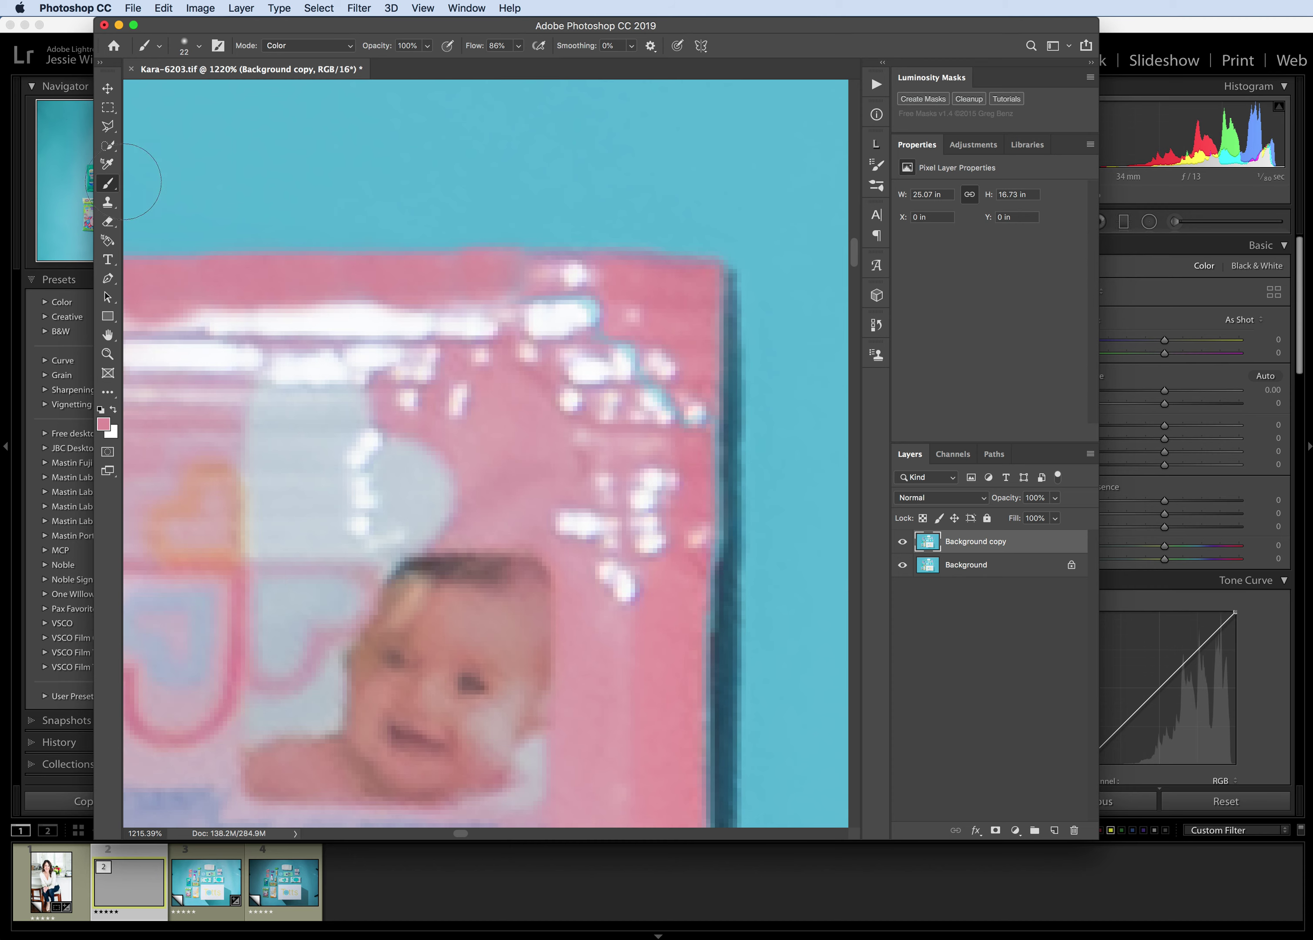
left_click(108, 202)
left_click(197, 46)
left_click_drag(182, 92, 180, 92)
scroll(611, 307, "up", 3)
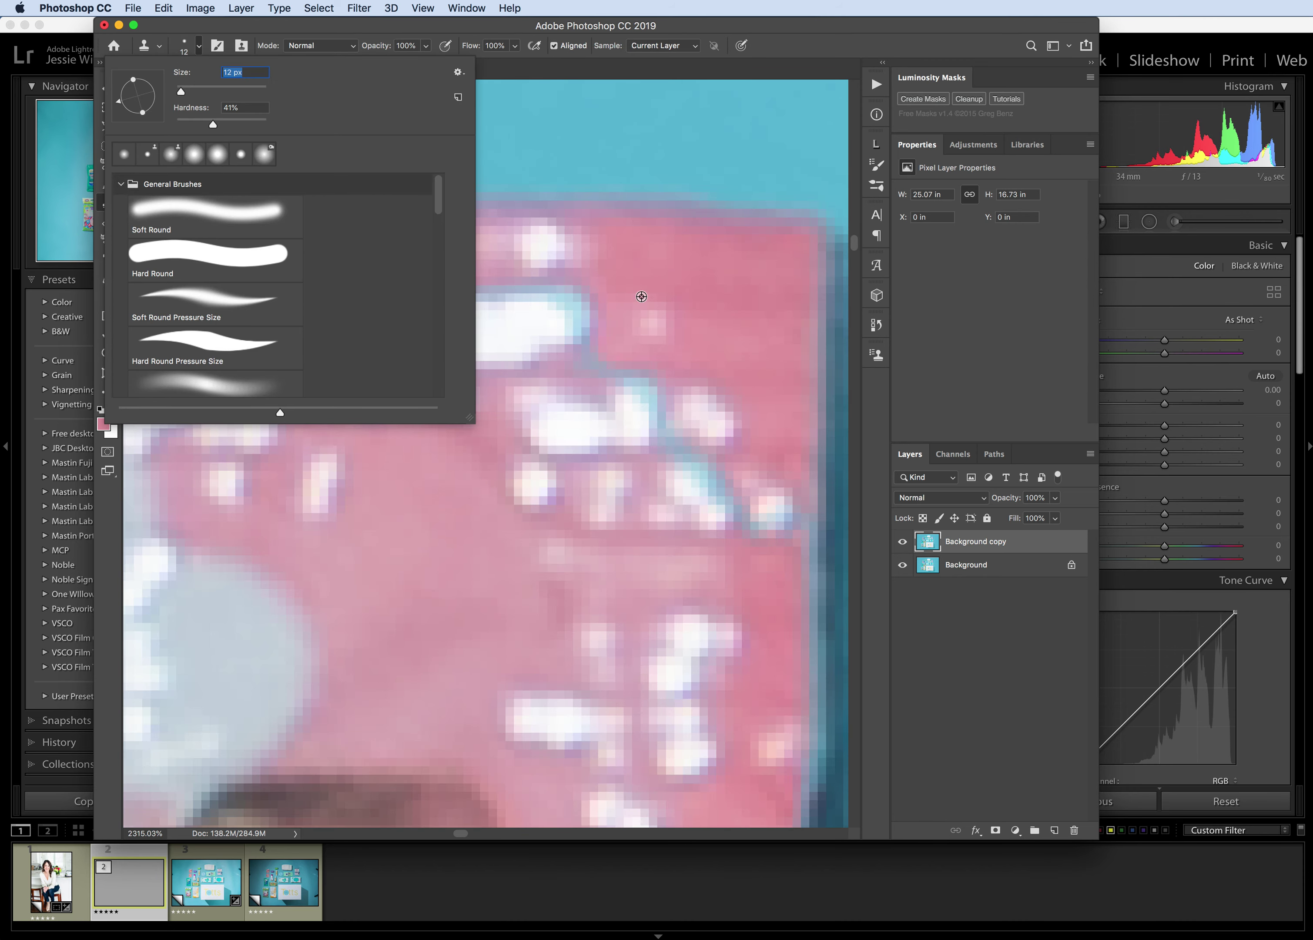
left_click(734, 301, "alt")
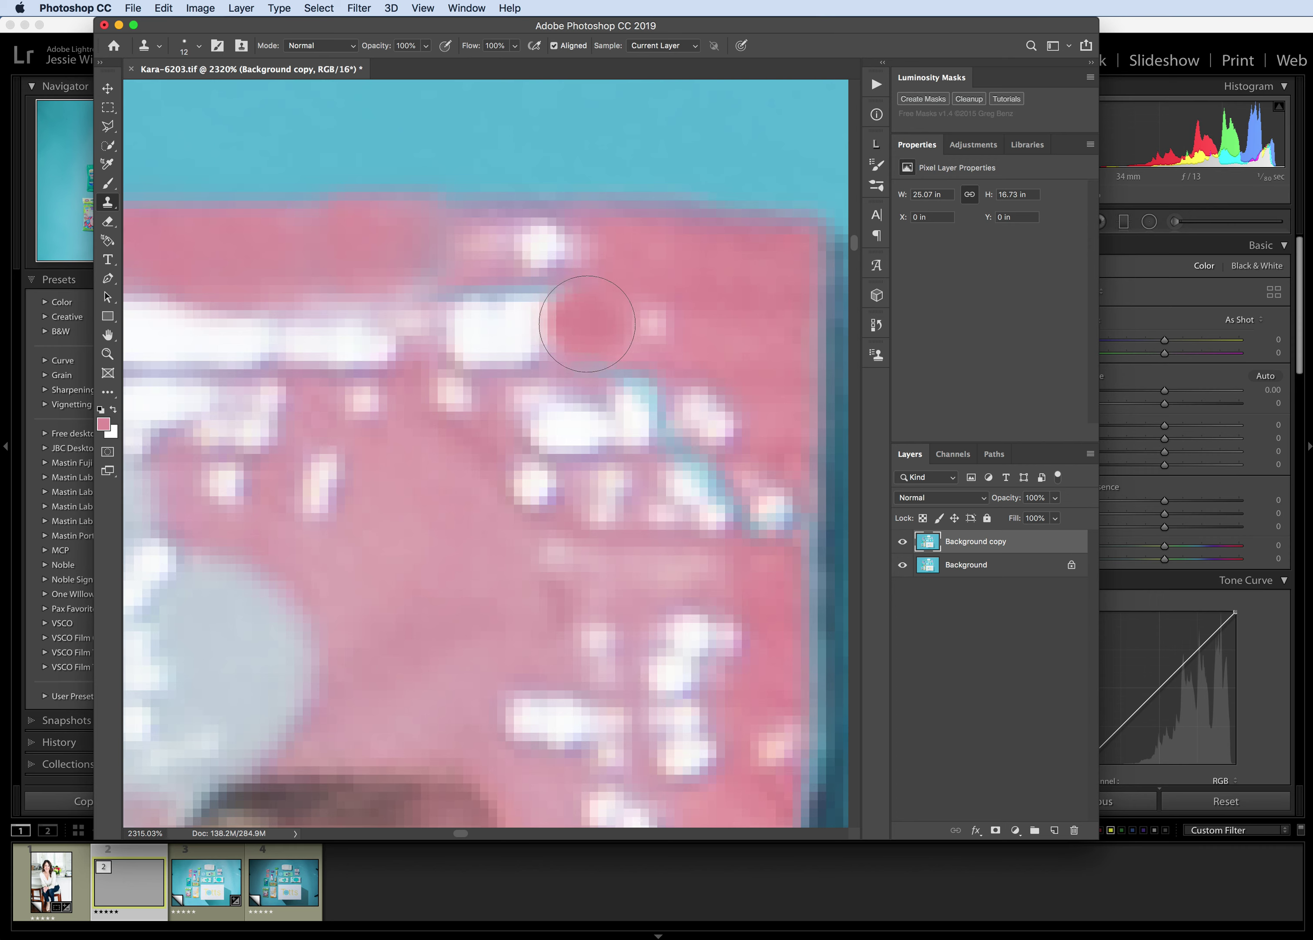
mouse_move(586, 311)
left_mouse_down()
mouse_move(577, 301)
mouse_move(469, 325)
mouse_move(639, 346)
left_mouse_up()
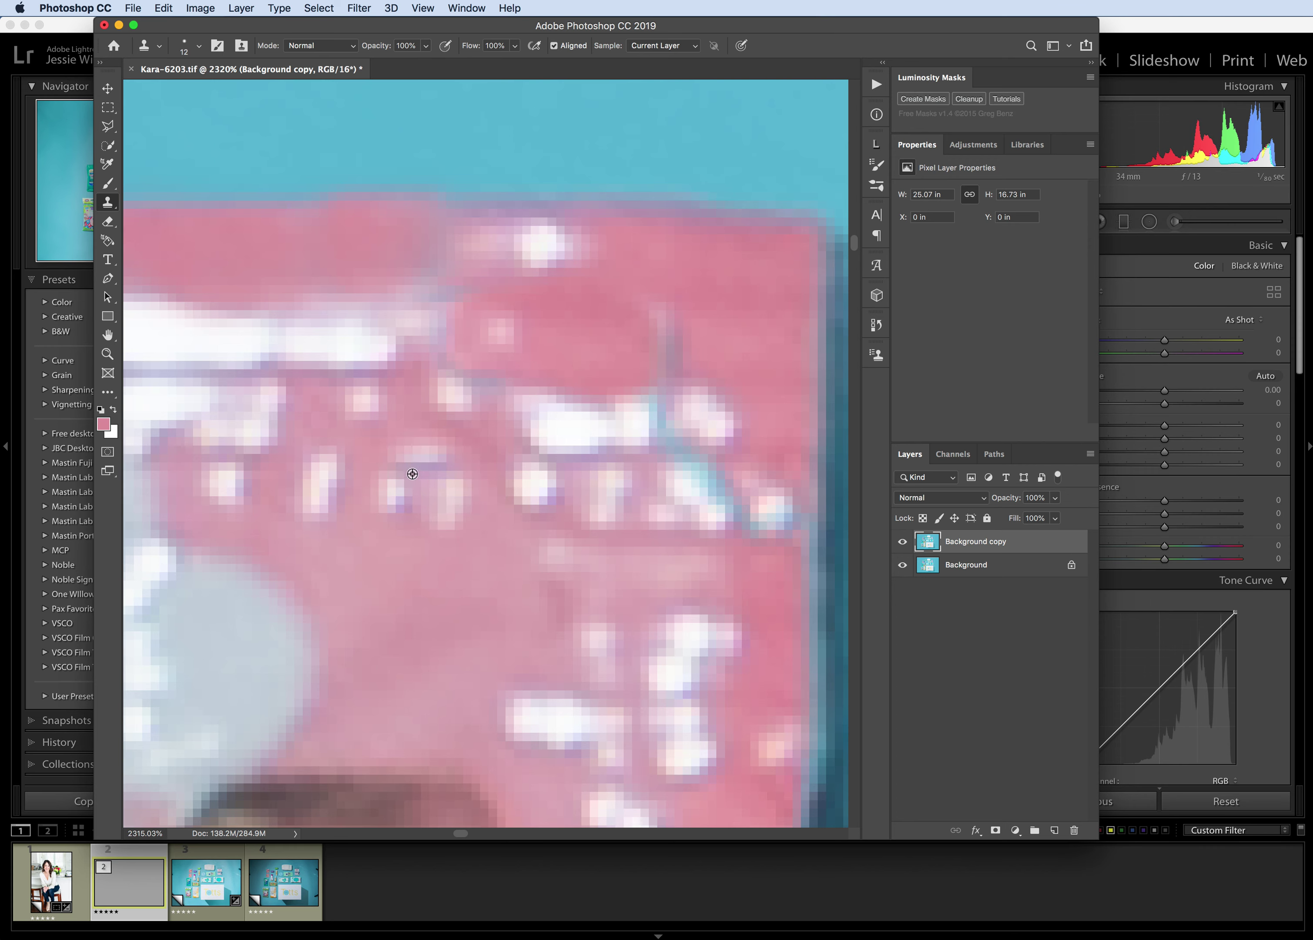
mouse_move(581, 459)
left_mouse_down()
mouse_move(674, 431)
mouse_move(704, 401)
mouse_move(797, 383)
left_mouse_up()
left_click(797, 383, "alt")
left_click(755, 398)
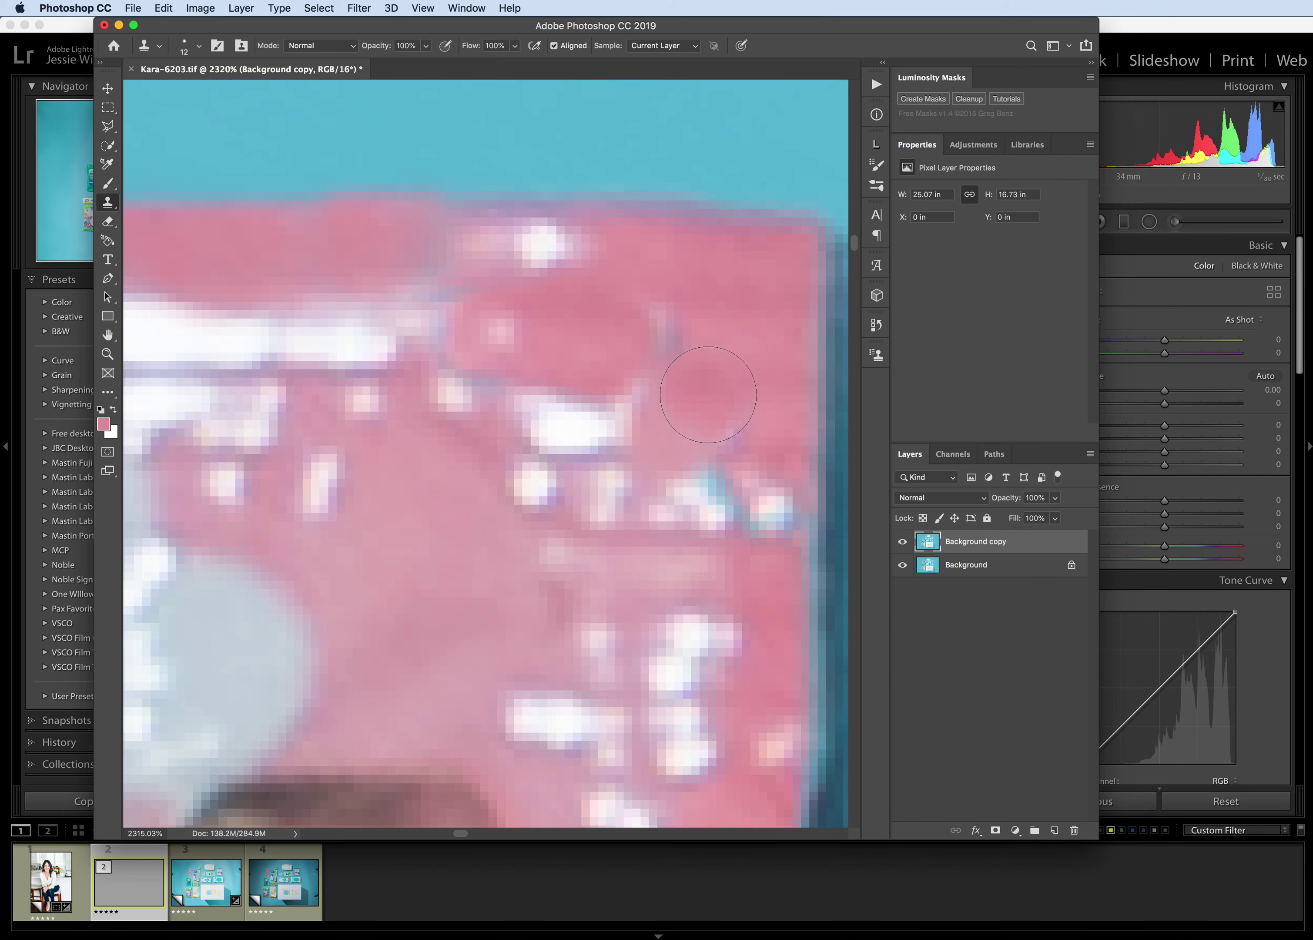
Resample clean pink beside the upper packet's top-right corner, clone over the leftover highlight marks, and undo the misplaced dab.
scroll(677, 434, "down", 5)
scroll(674, 435, "down", 5)
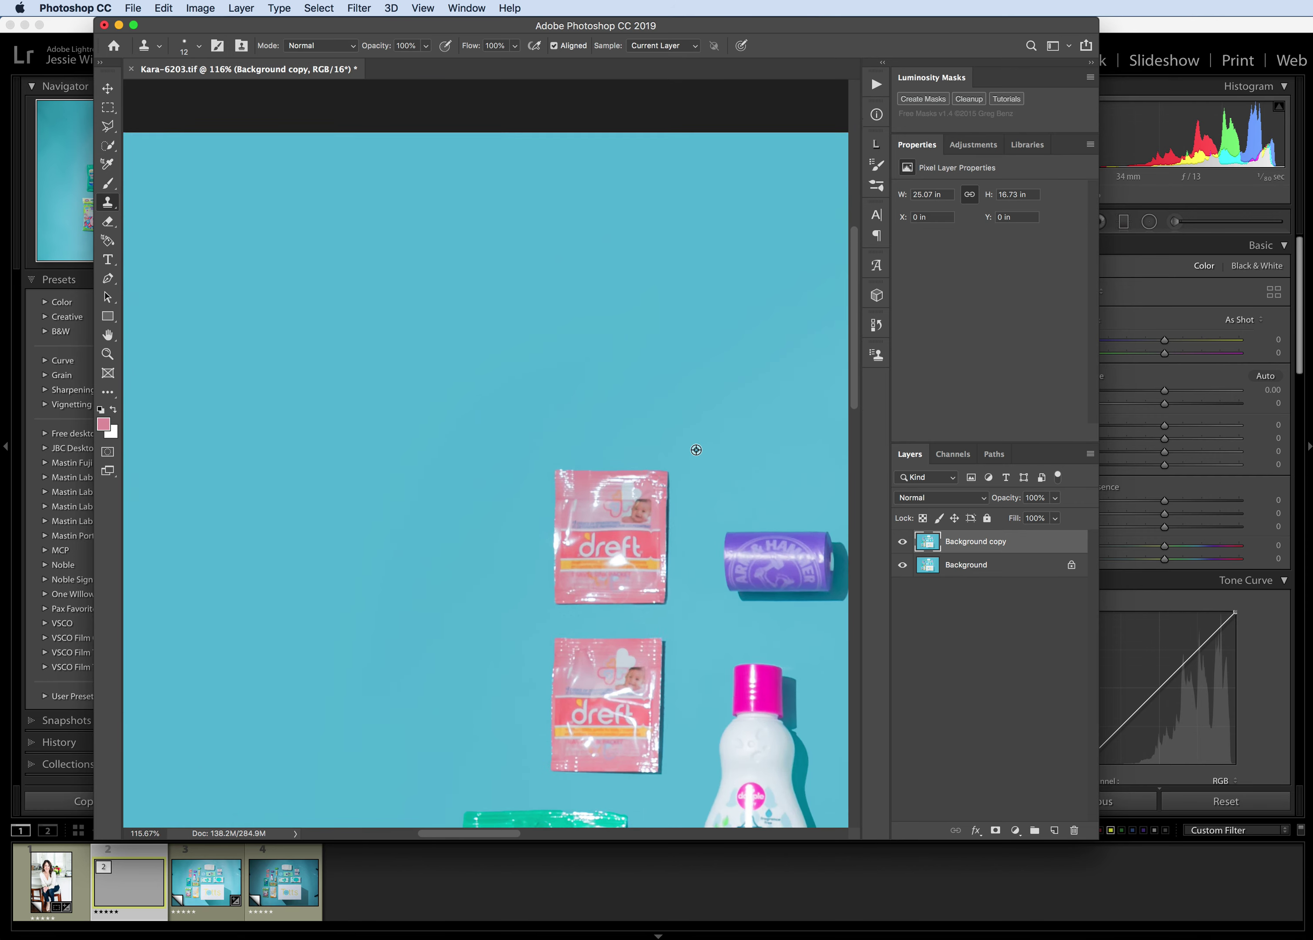
scroll(672, 463, "up", 6)
left_click(657, 483, "alt")
mouse_move(611, 491)
left_mouse_down()
mouse_move(657, 482)
mouse_move(608, 509)
left_mouse_up()
left_click(636, 514)
key("super+z")
left_click(608, 487, "alt")
left_click(512, 494)
left_click_drag(510, 494, 508, 508)
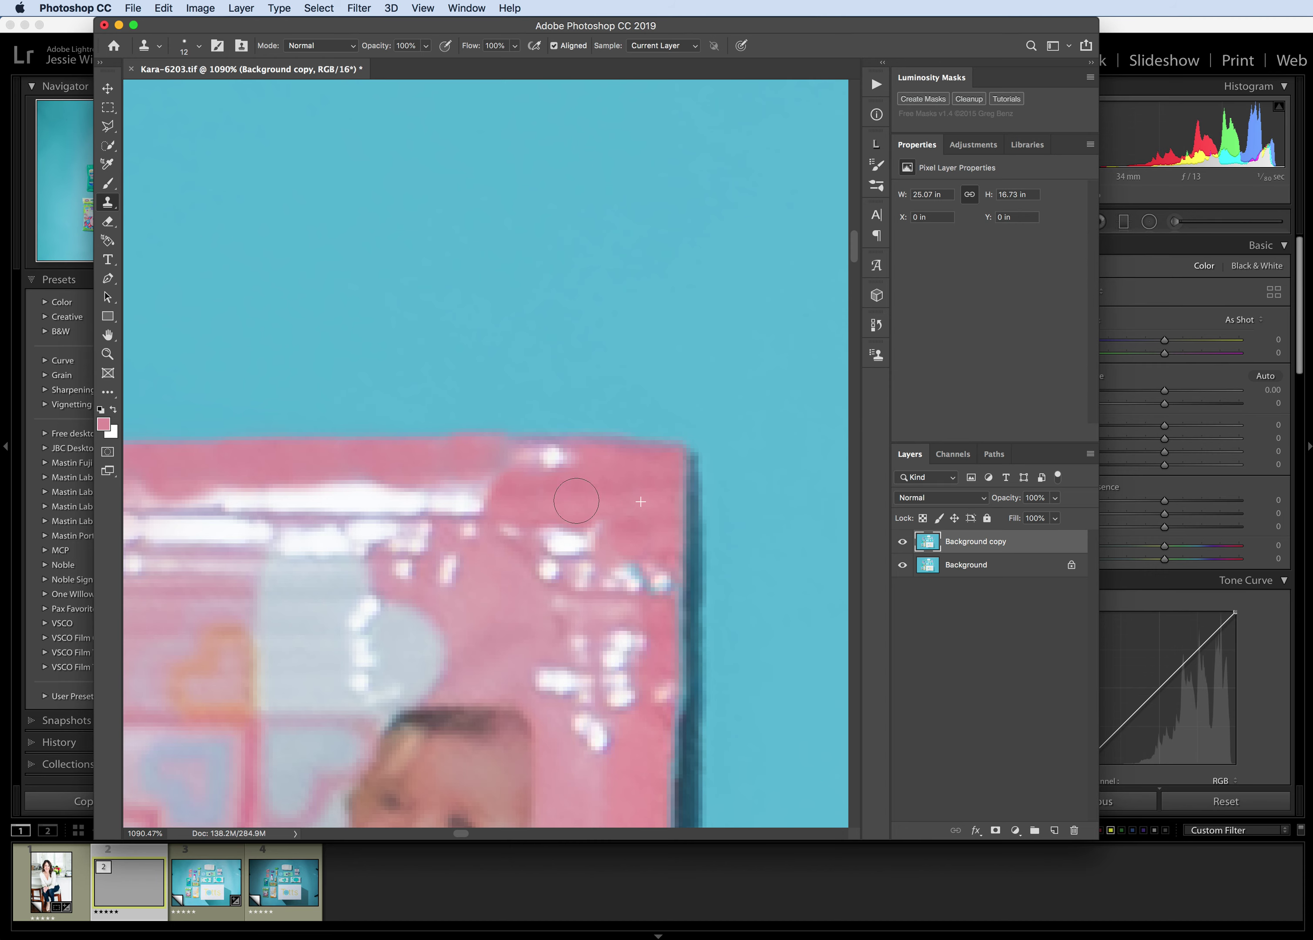
Select the top-right corner of the lower Dreft packet with a rectangular marquee, copy it, and paste it as a new layer.
scroll(634, 514, "down", 6)
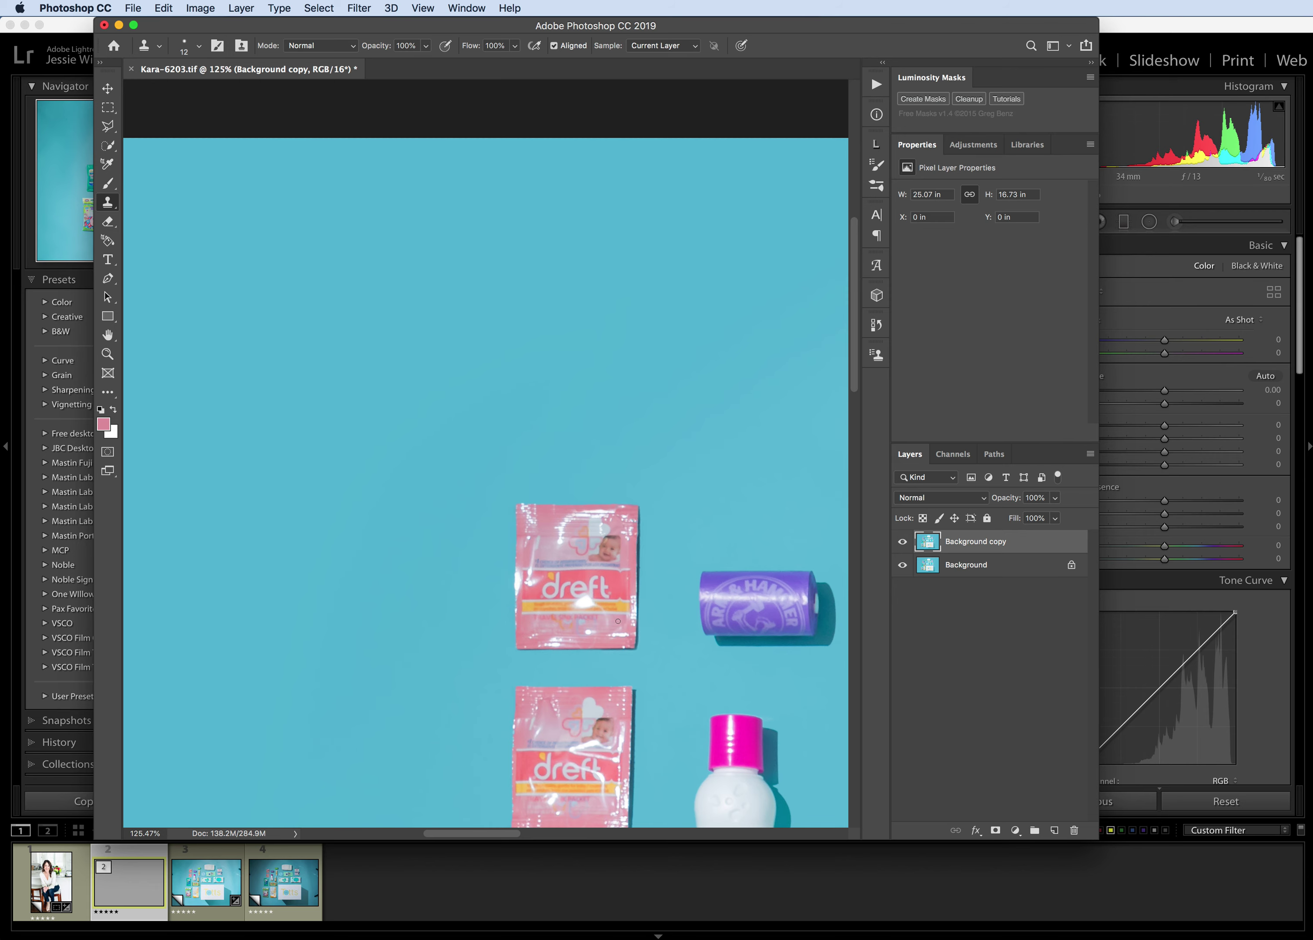
scroll(618, 621, "down", 2)
scroll(616, 683, "up", 3)
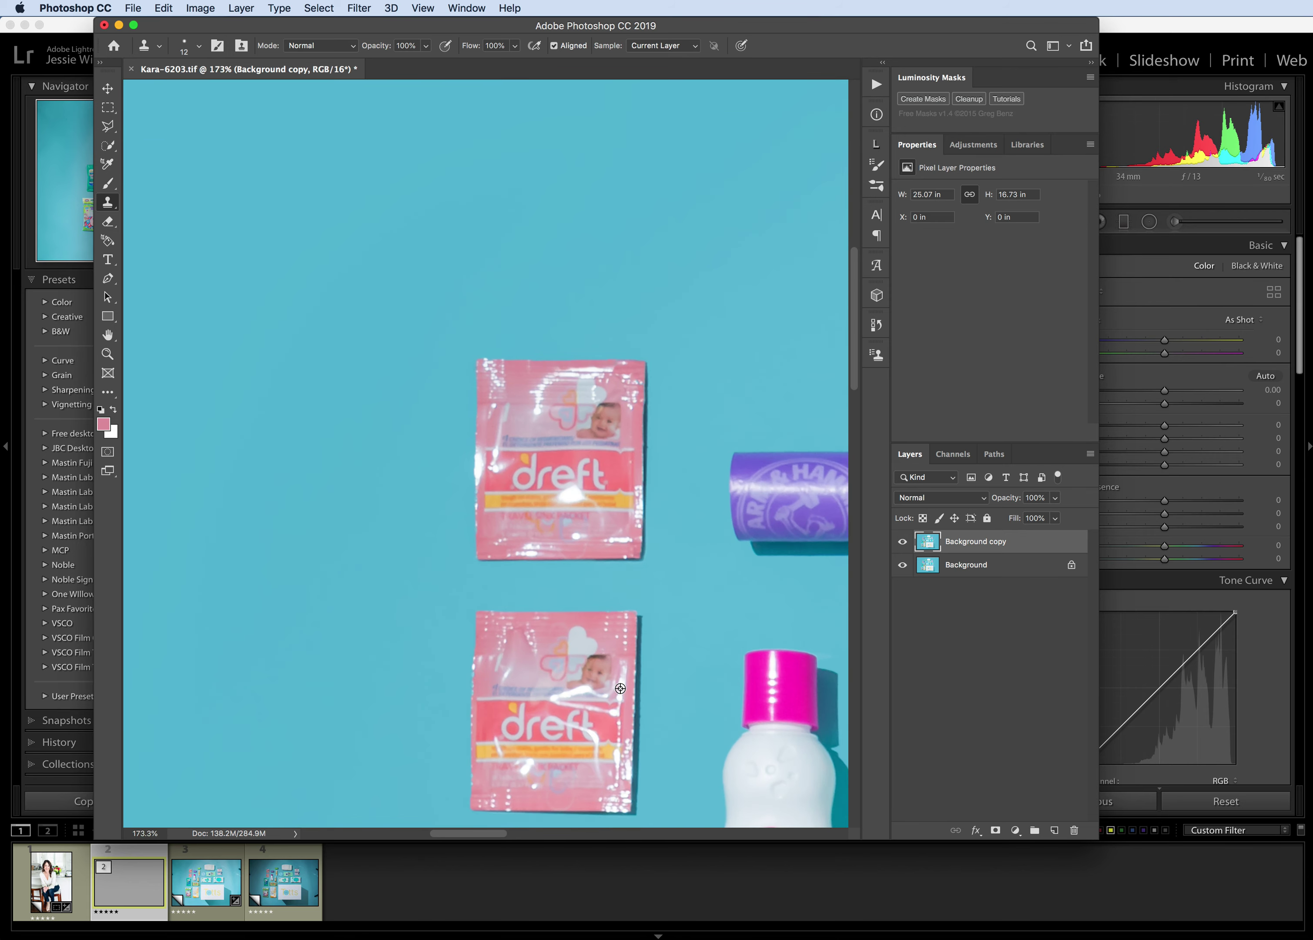
key("m")
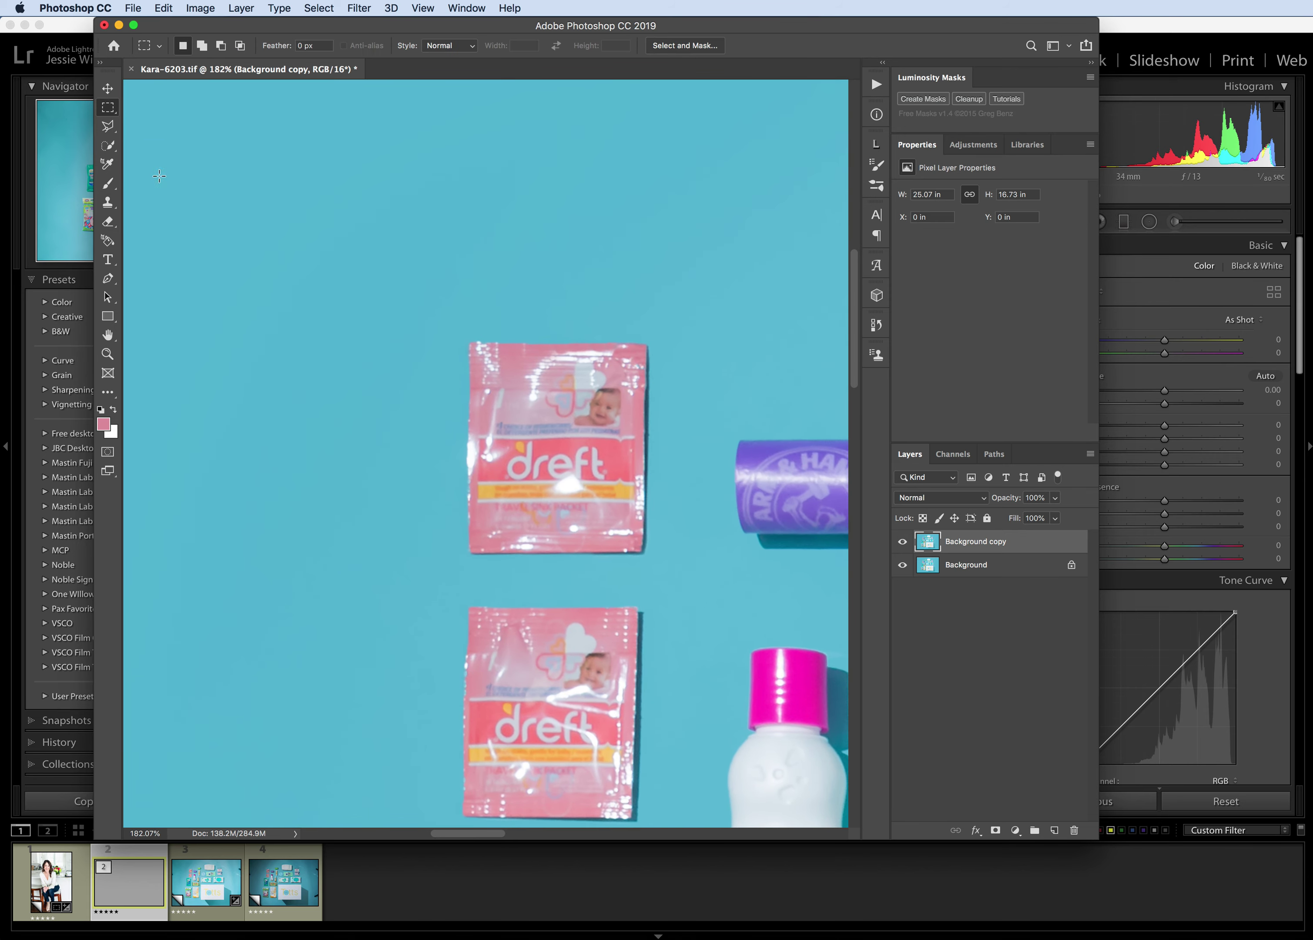
left_click_drag(599, 598, 655, 653)
left_click(163, 8)
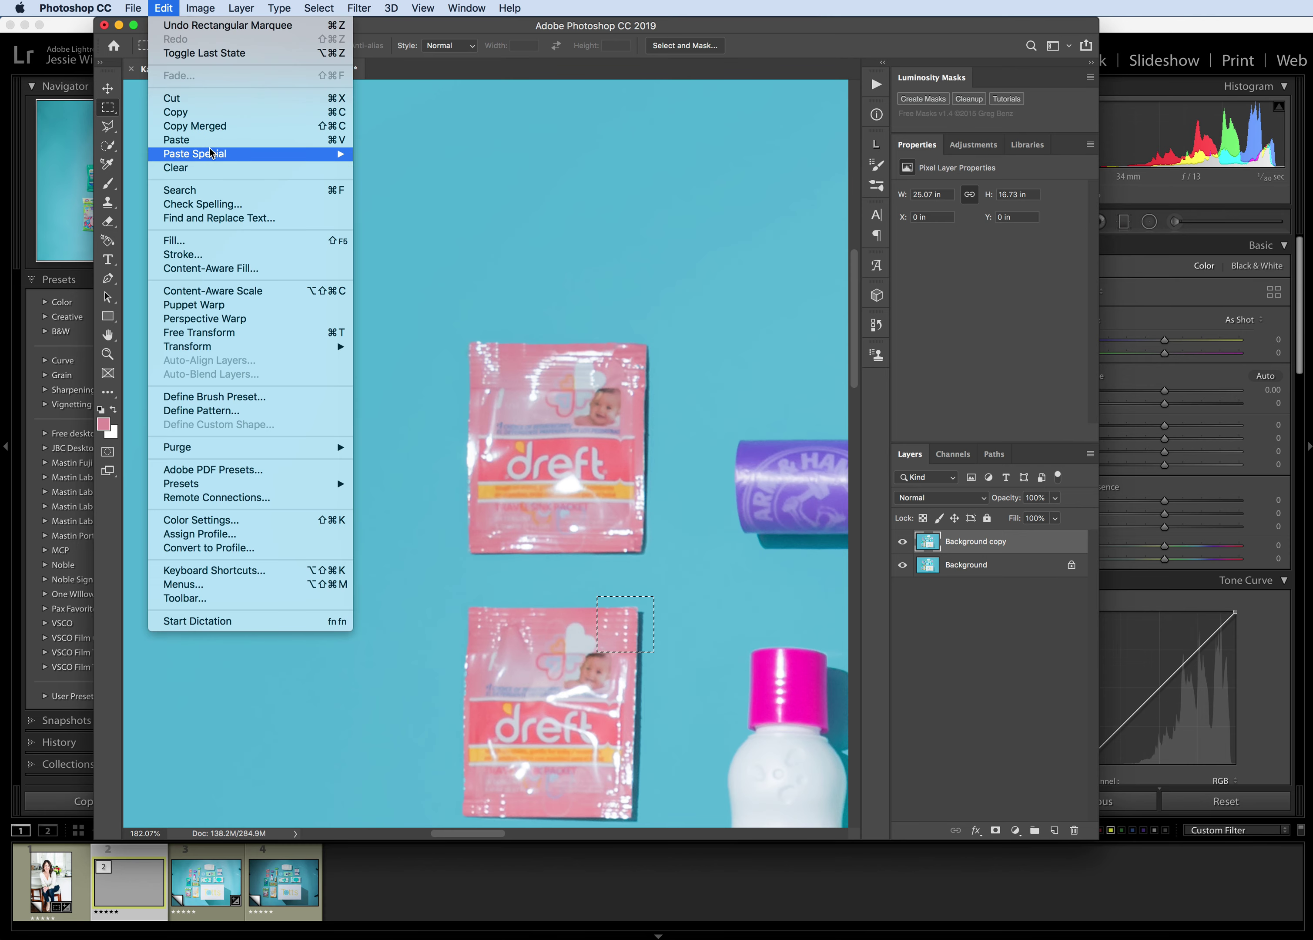
left_click(205, 112)
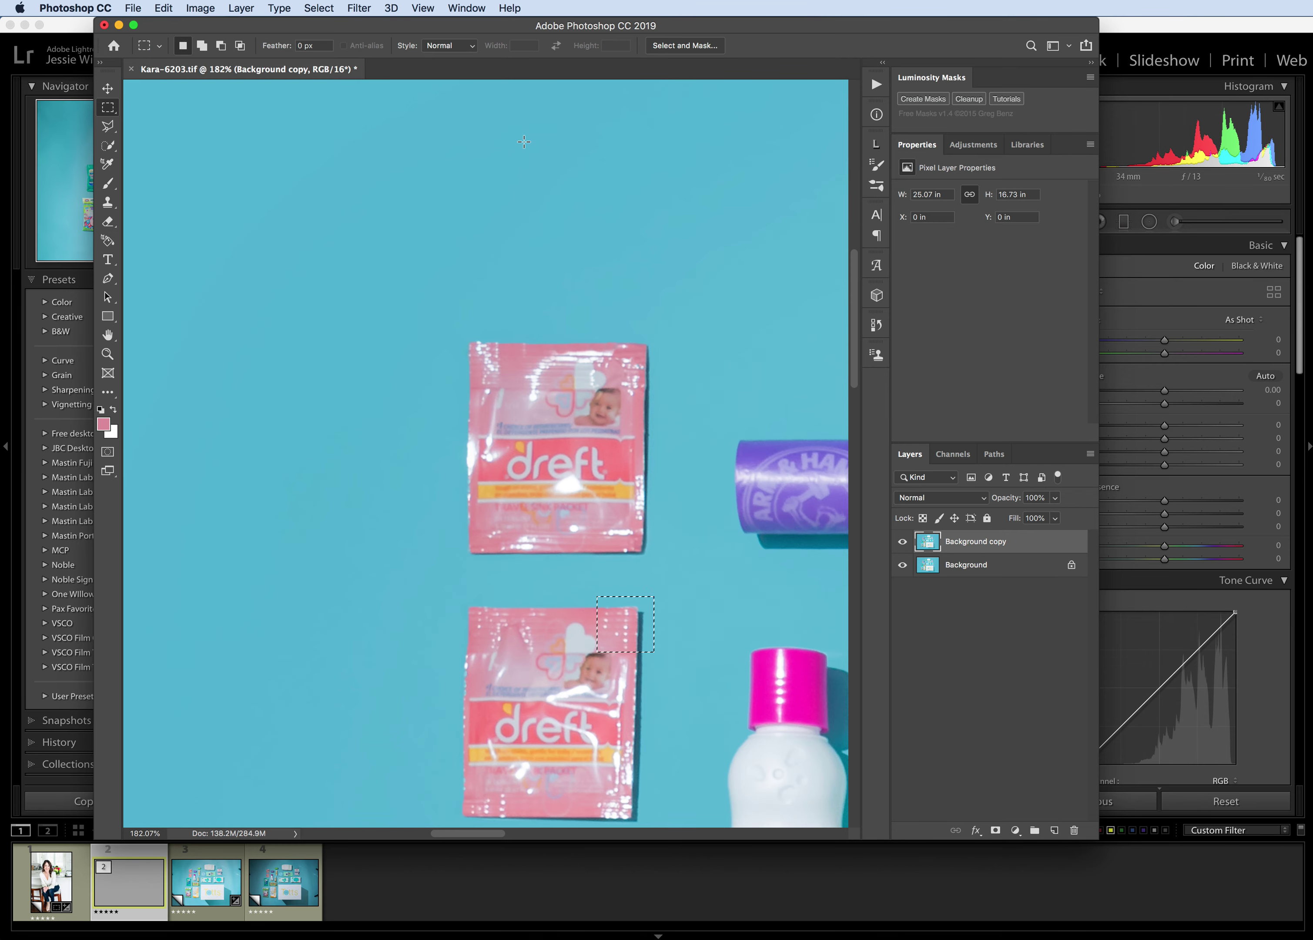
left_click(163, 7)
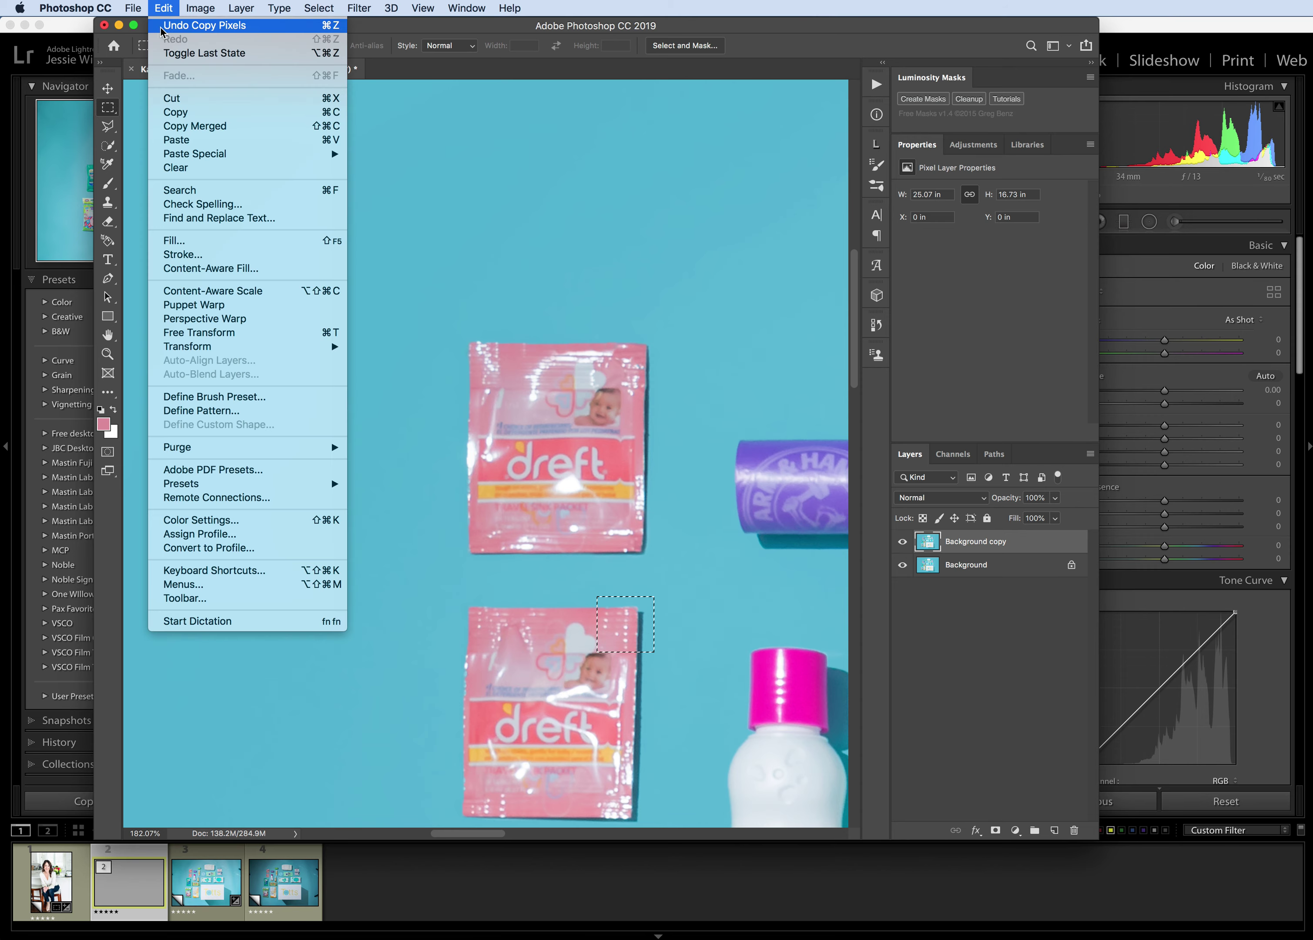
left_click(177, 139)
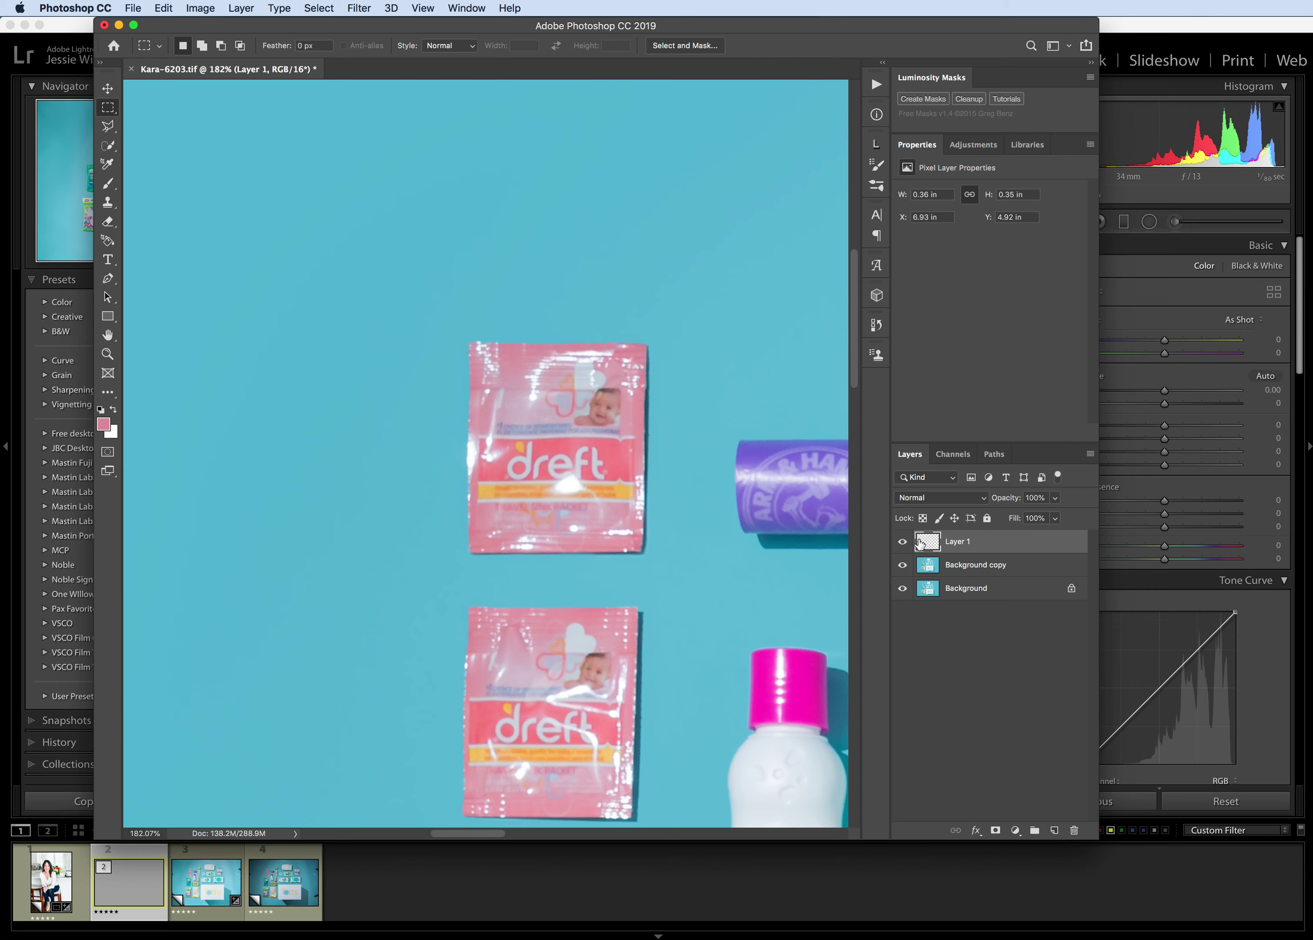
With Free Transform, move the pasted corner patch over the upper Dreft packet's top-right corner and scale it to 97.70%.
left_click(163, 8)
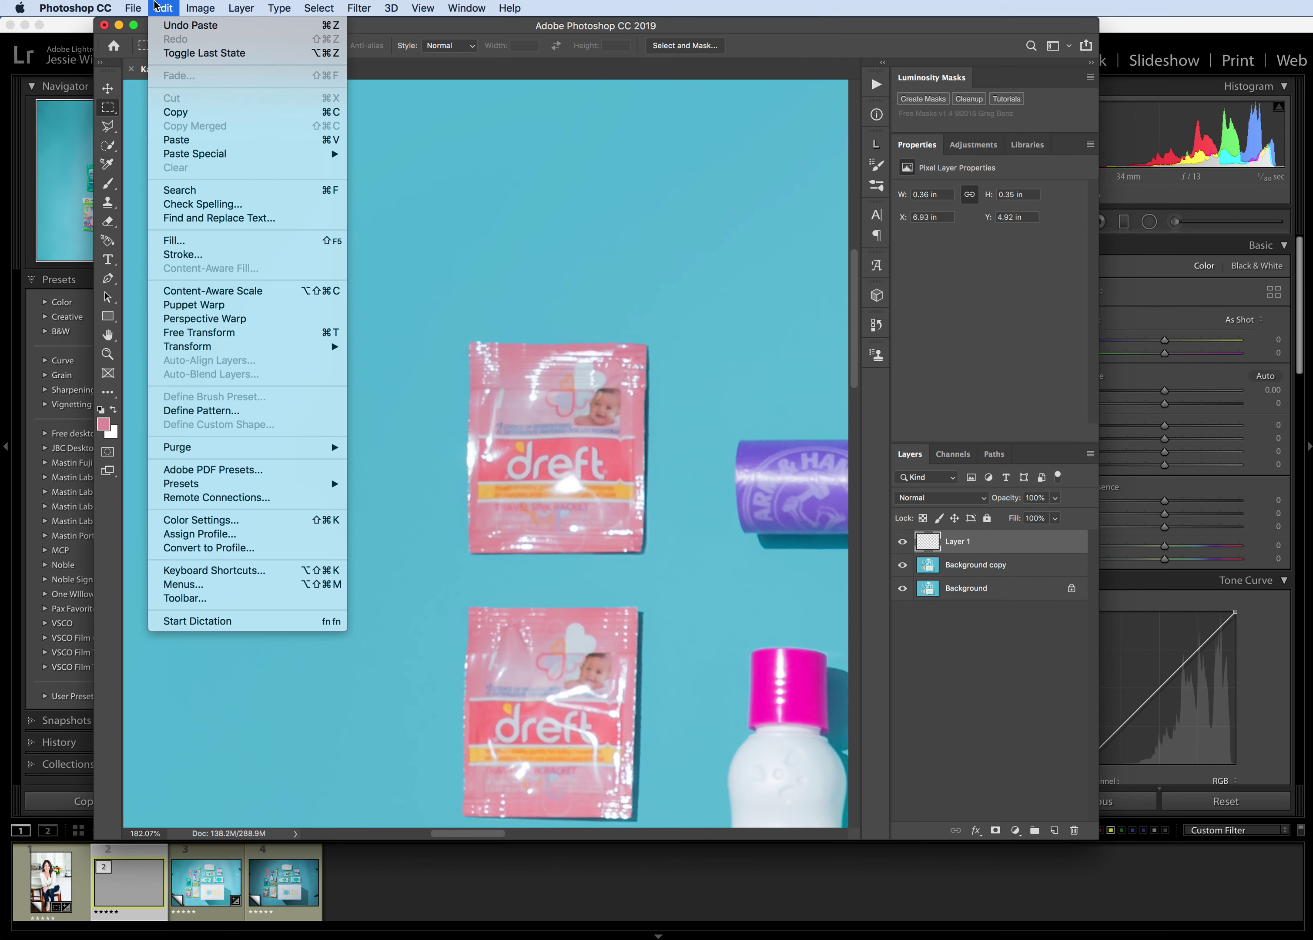
left_click(191, 332)
left_click_drag(634, 639, 622, 377)
scroll(641, 359, "up", 5)
left_click_drag(723, 351, 719, 358)
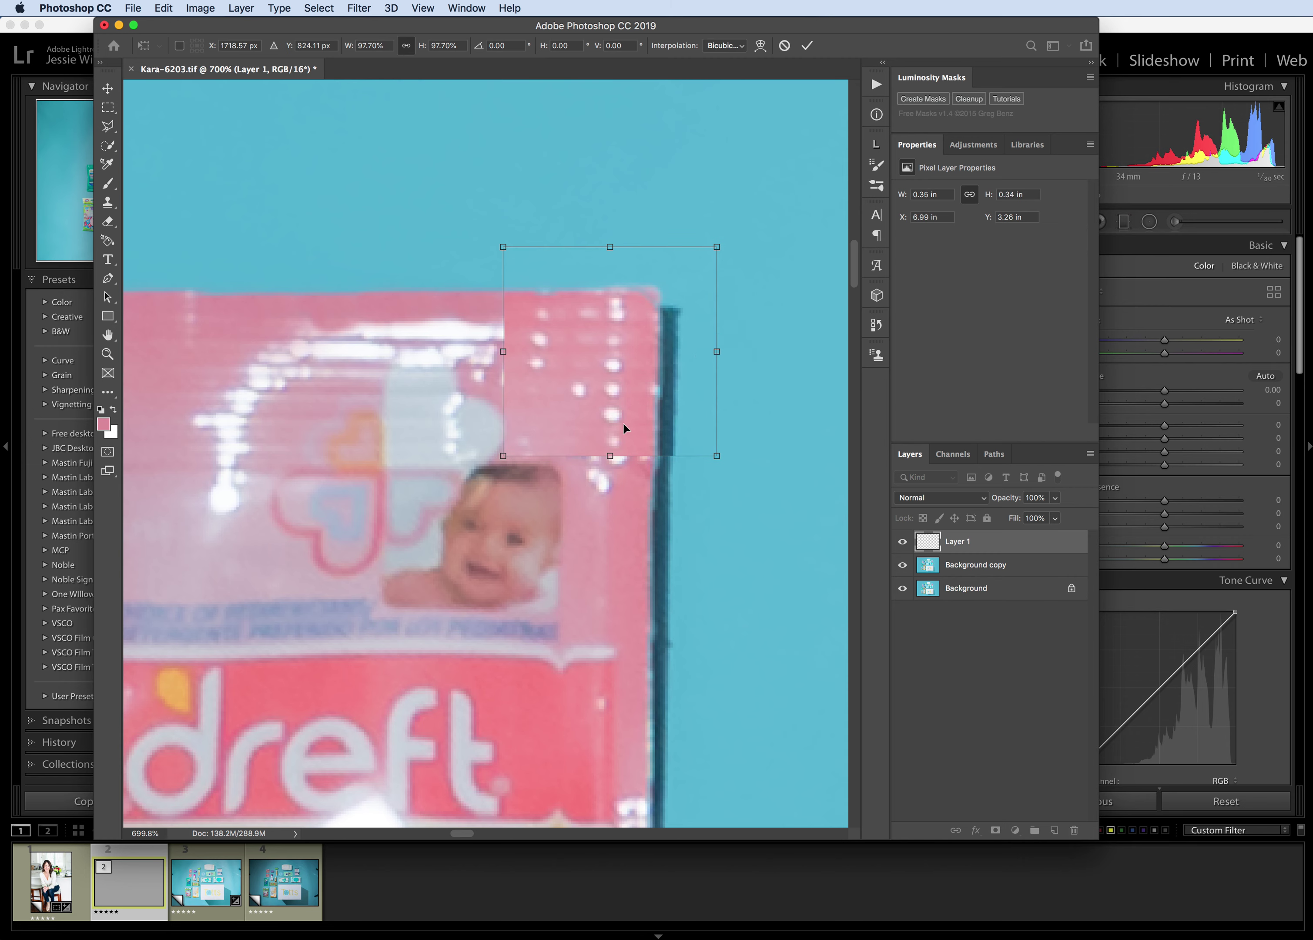
key("Return")
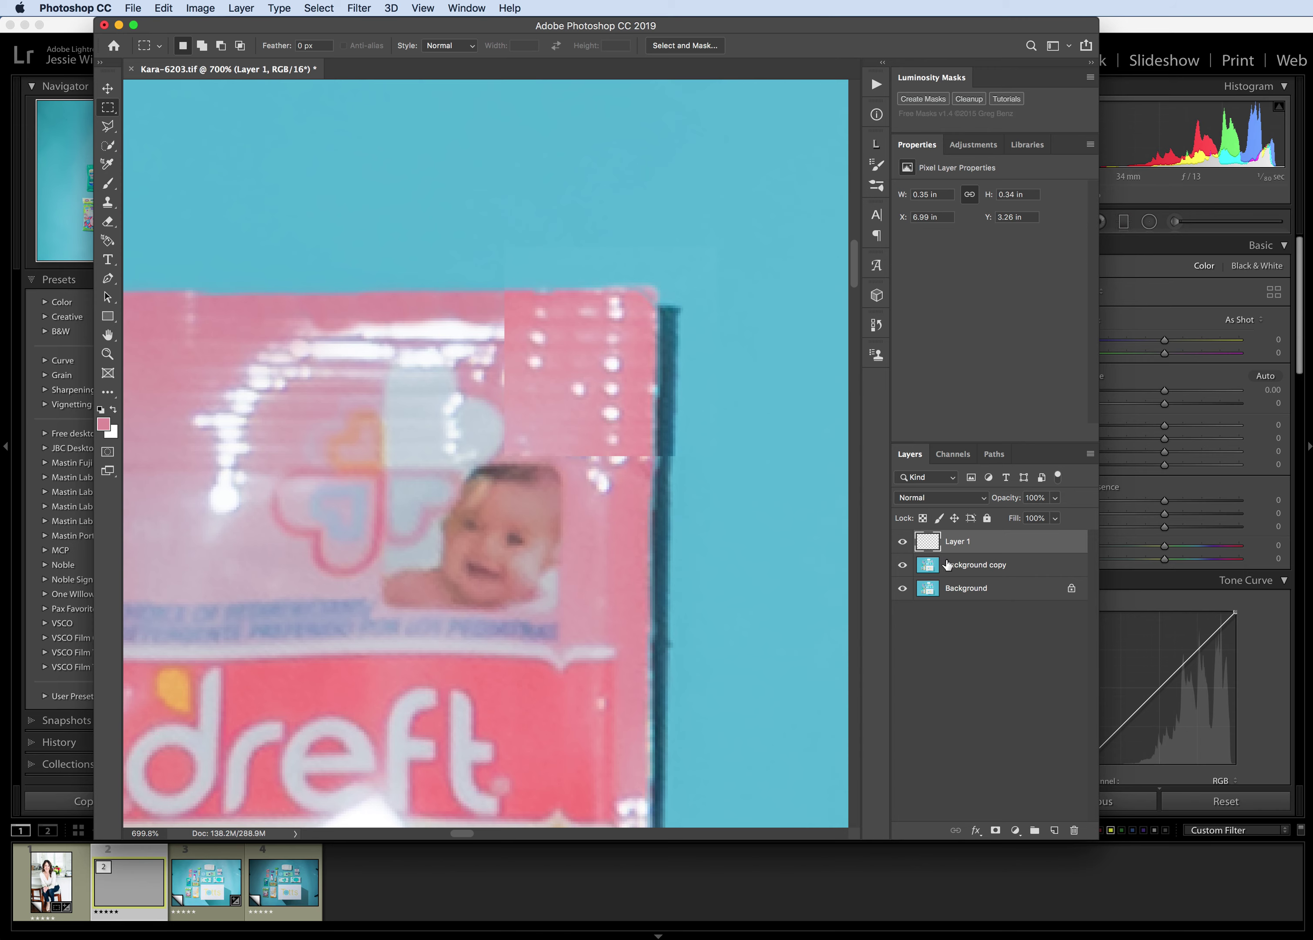
Add a layer mask to the pasted corner patch and paint it black with a 22 px brush along the patch edges to blend them.
scroll(473, 430, "down", 5)
scroll(471, 430, "up", 1)
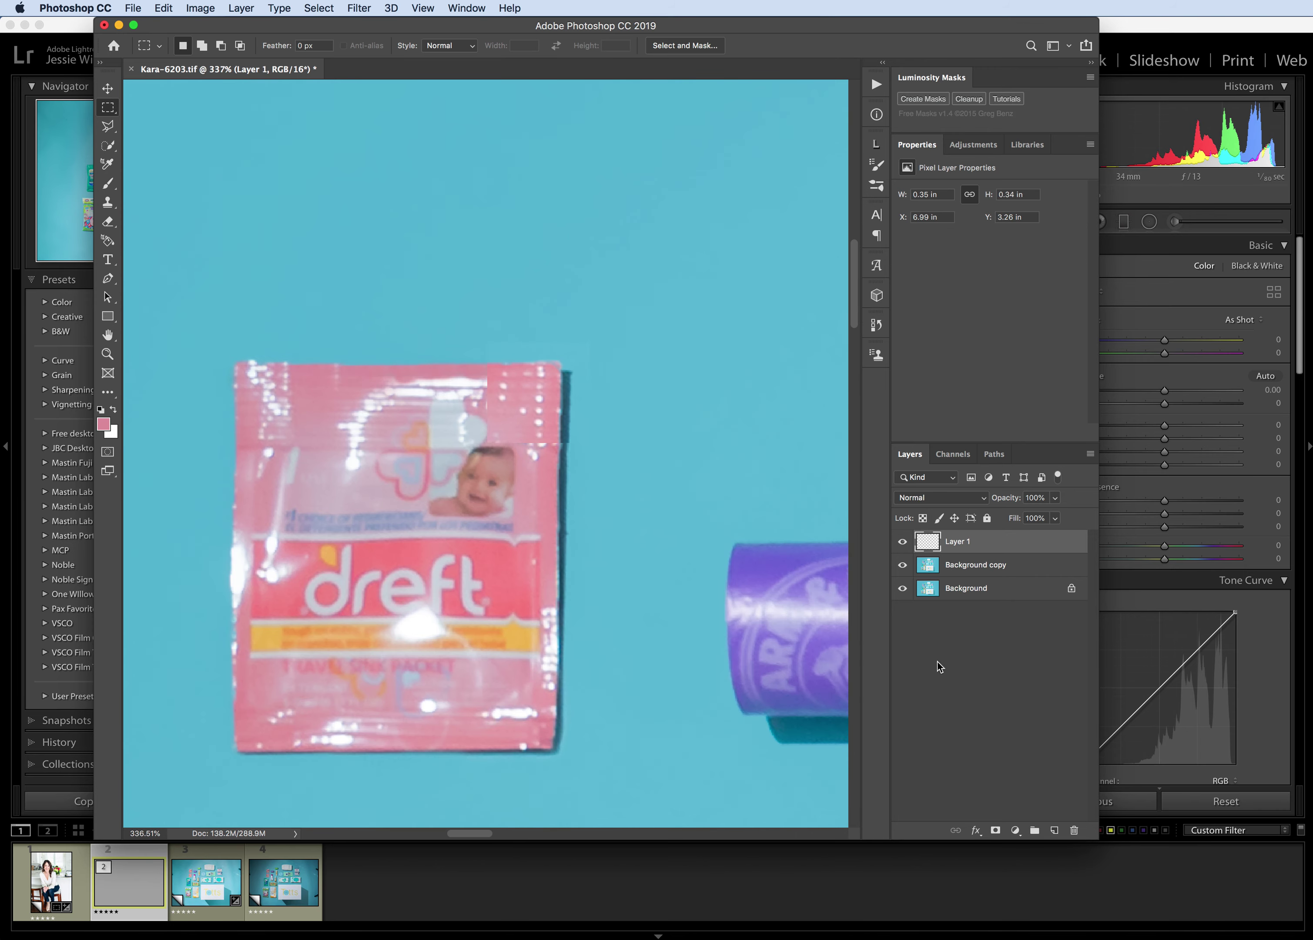
left_click(995, 830)
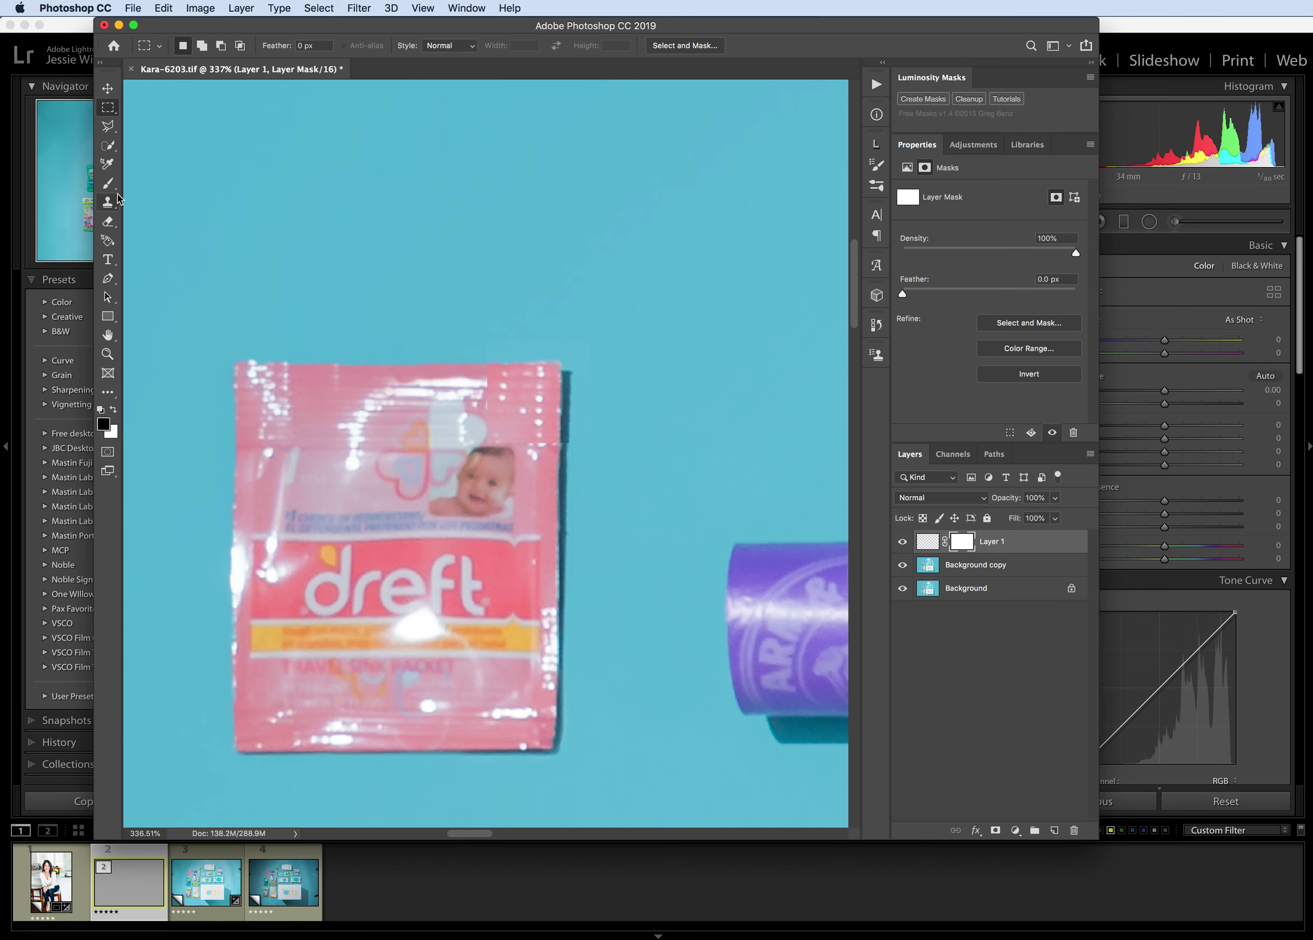
left_click(108, 183)
scroll(470, 397, "up", 3)
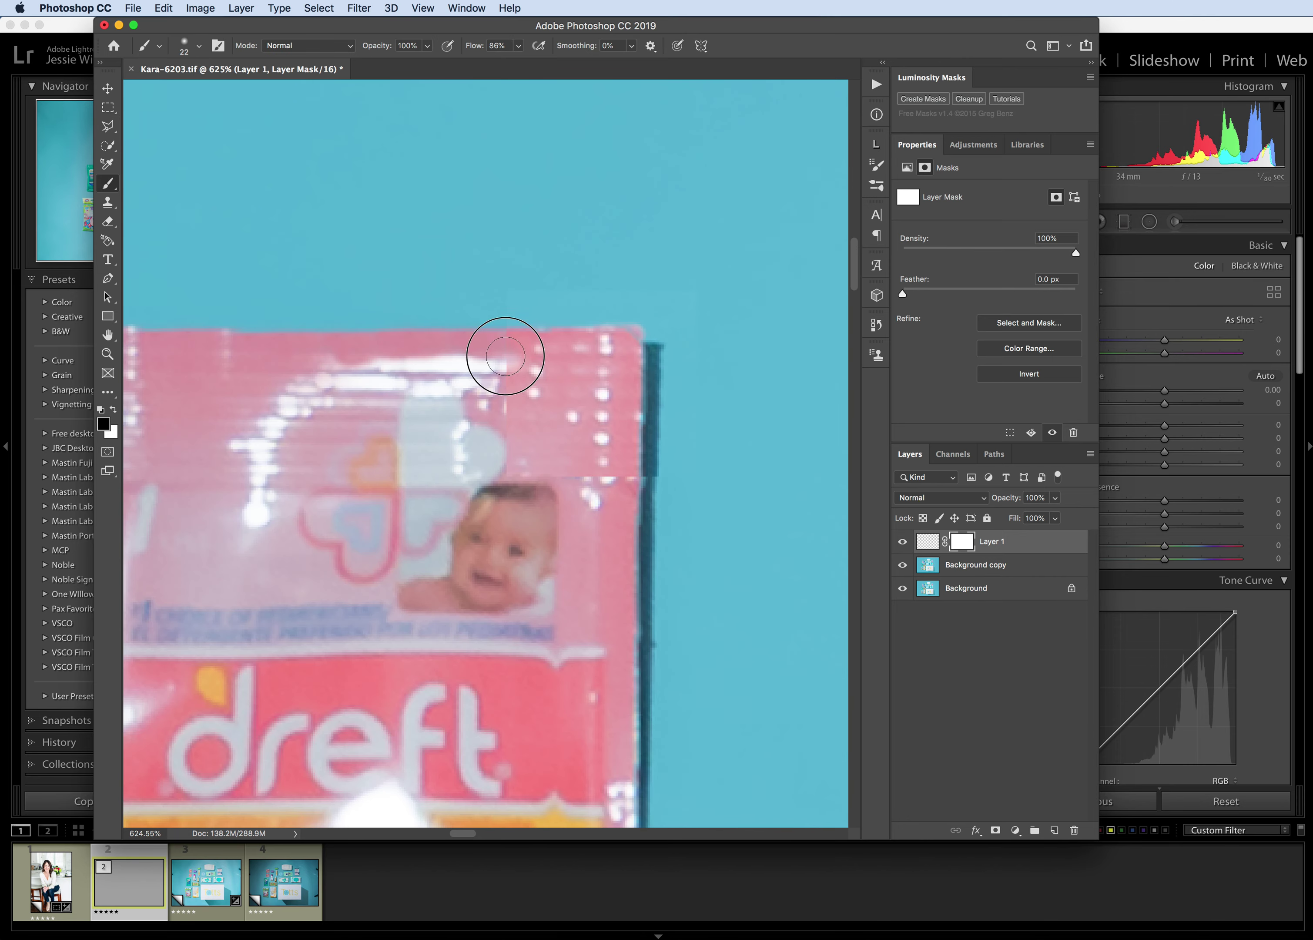
mouse_move(507, 330)
left_mouse_down()
mouse_move(507, 485)
mouse_move(638, 485)
mouse_move(662, 478)
mouse_move(668, 456)
mouse_move(677, 323)
mouse_move(671, 402)
mouse_move(706, 535)
left_mouse_up()
mouse_move(543, 305)
left_mouse_down()
mouse_move(644, 309)
mouse_move(632, 312)
mouse_move(668, 343)
mouse_move(643, 305)
mouse_move(454, 313)
left_mouse_up()
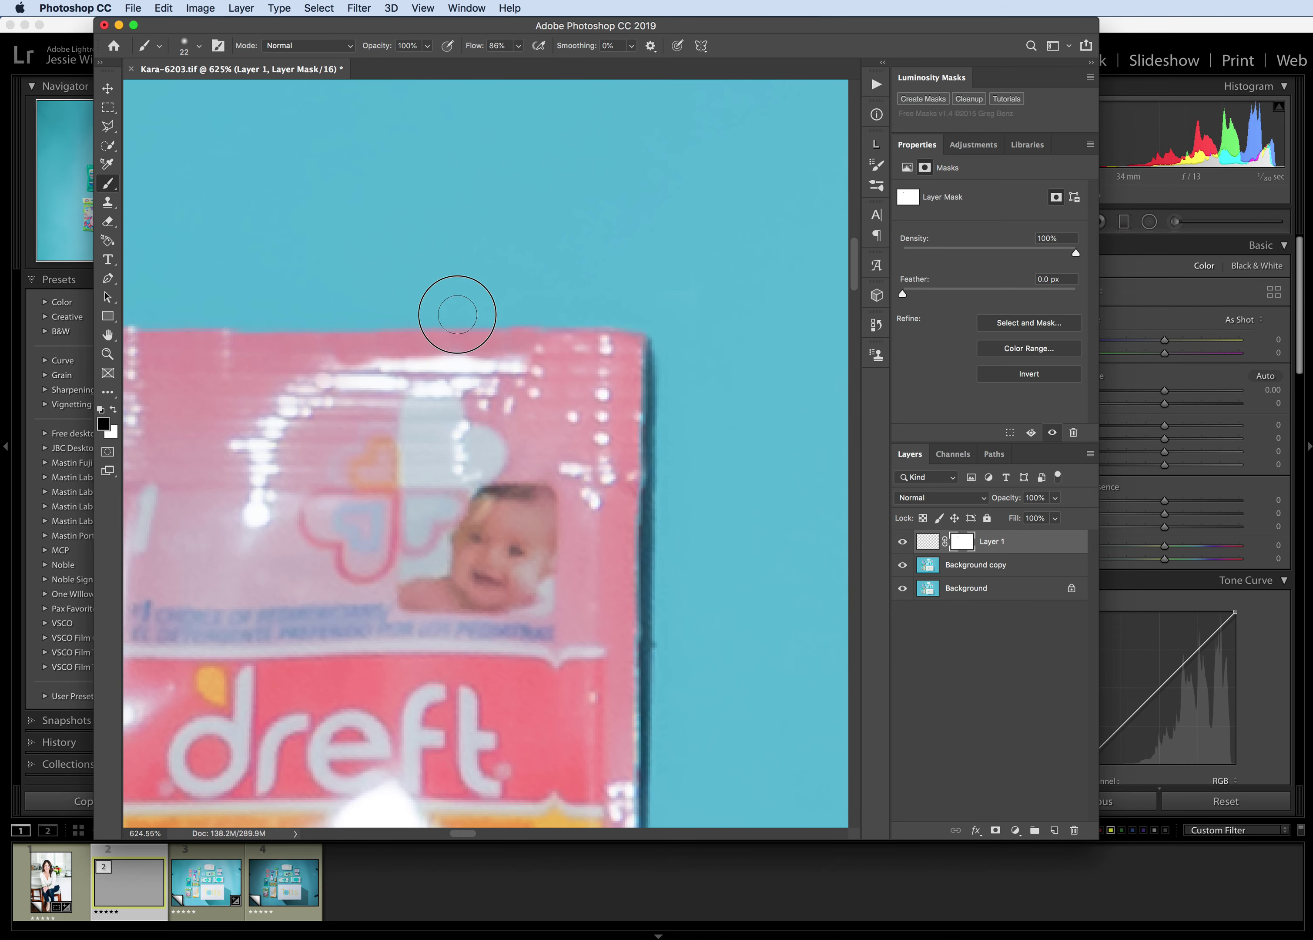
Examine the repaired Dreft packets and the whole flat-lay composition at full-image view.
scroll(716, 517, "down", 5)
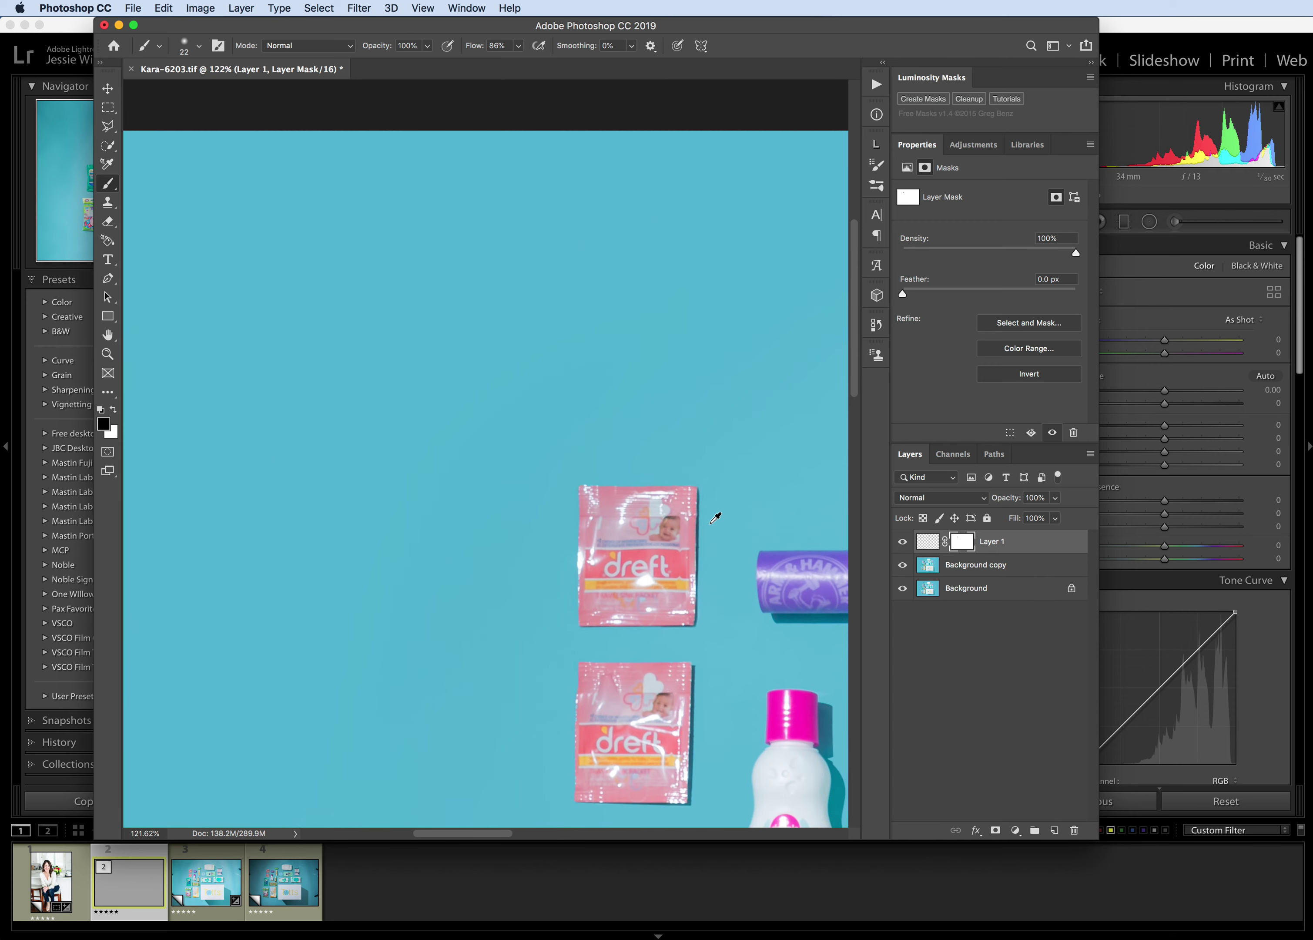
scroll(716, 517, "down", 3)
scroll(716, 517, "down", 3)
scroll(709, 515, "down", 5)
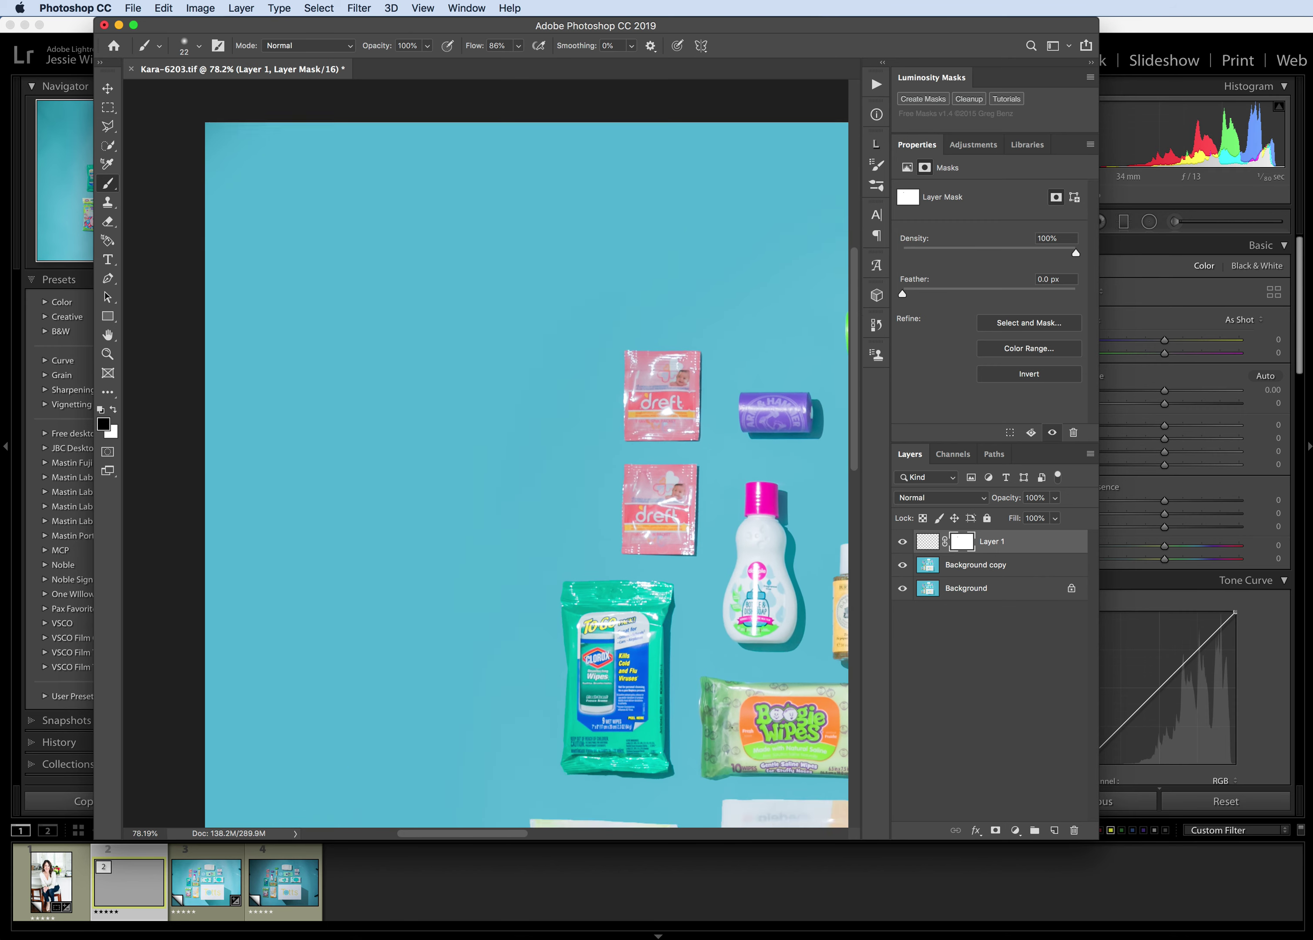
scroll(522, 507, "right", 5)
scroll(394, 501, "down", 8)
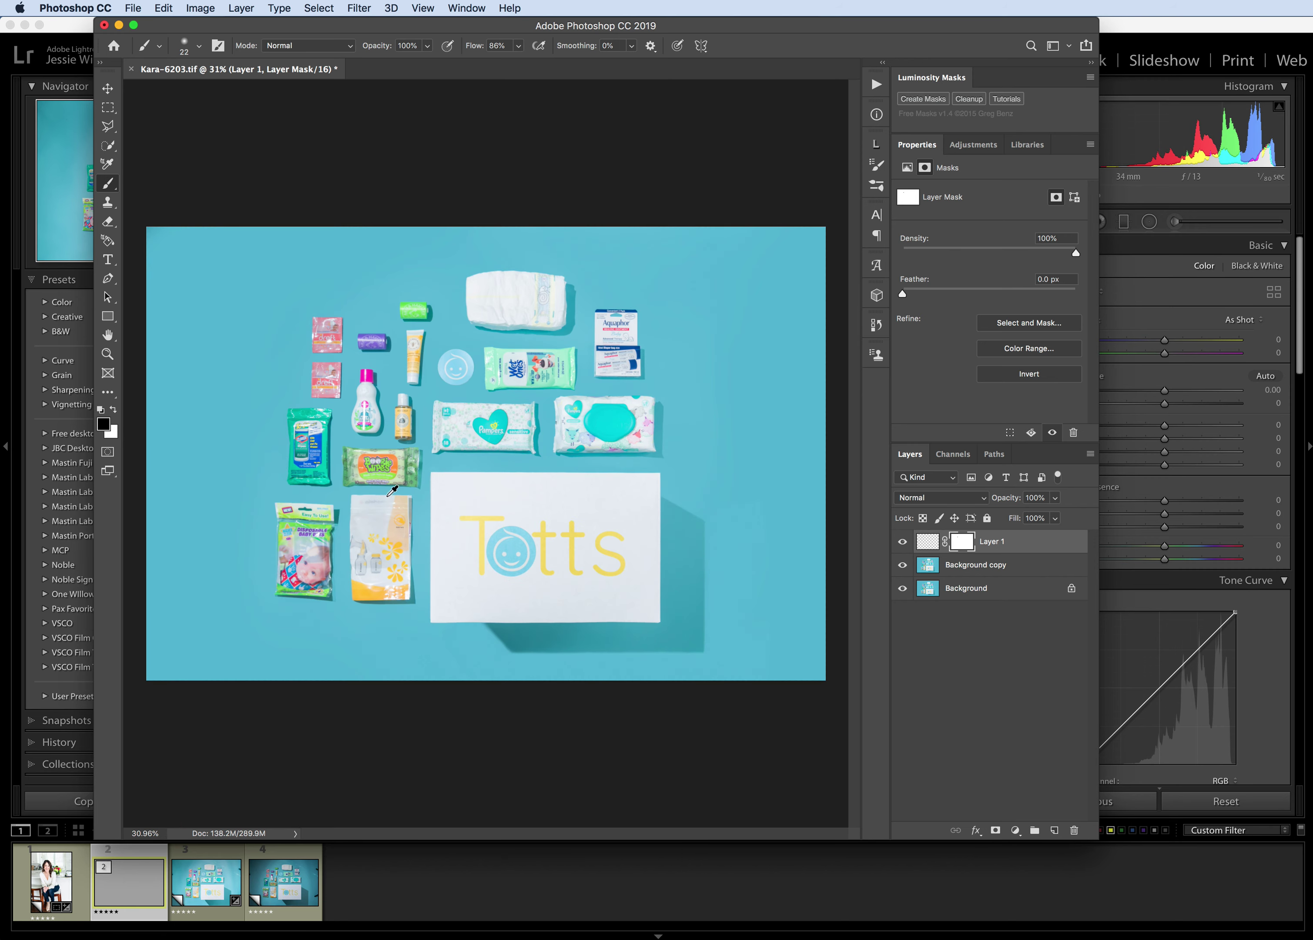
scroll(253, 558, "up", 3)
scroll(254, 559, "down", 3)
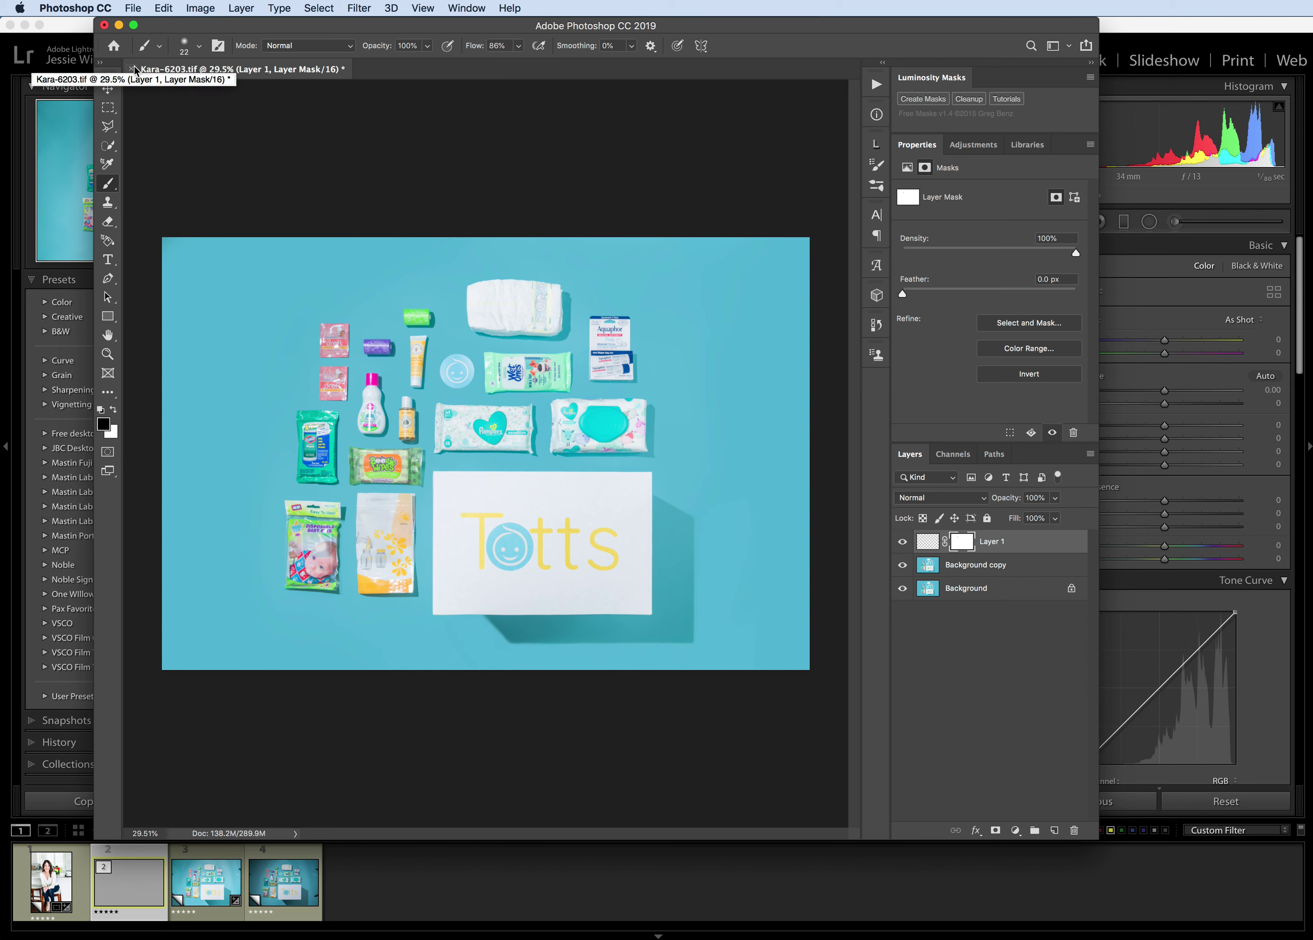
Flatten the image into a single background layer, then close Kara-6203.tif and save its changes.
right_click(1014, 591)
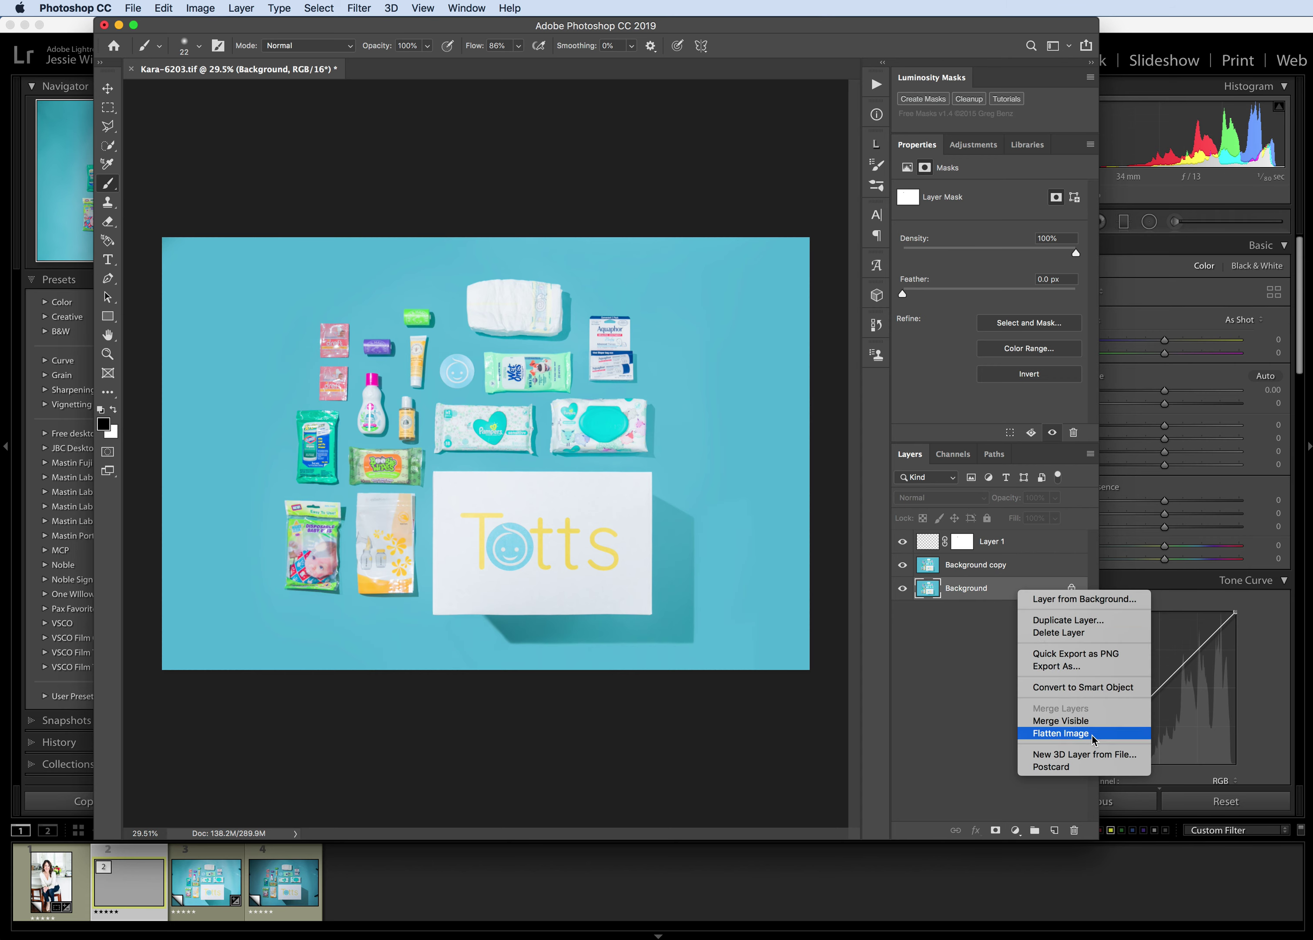
left_click(1071, 735)
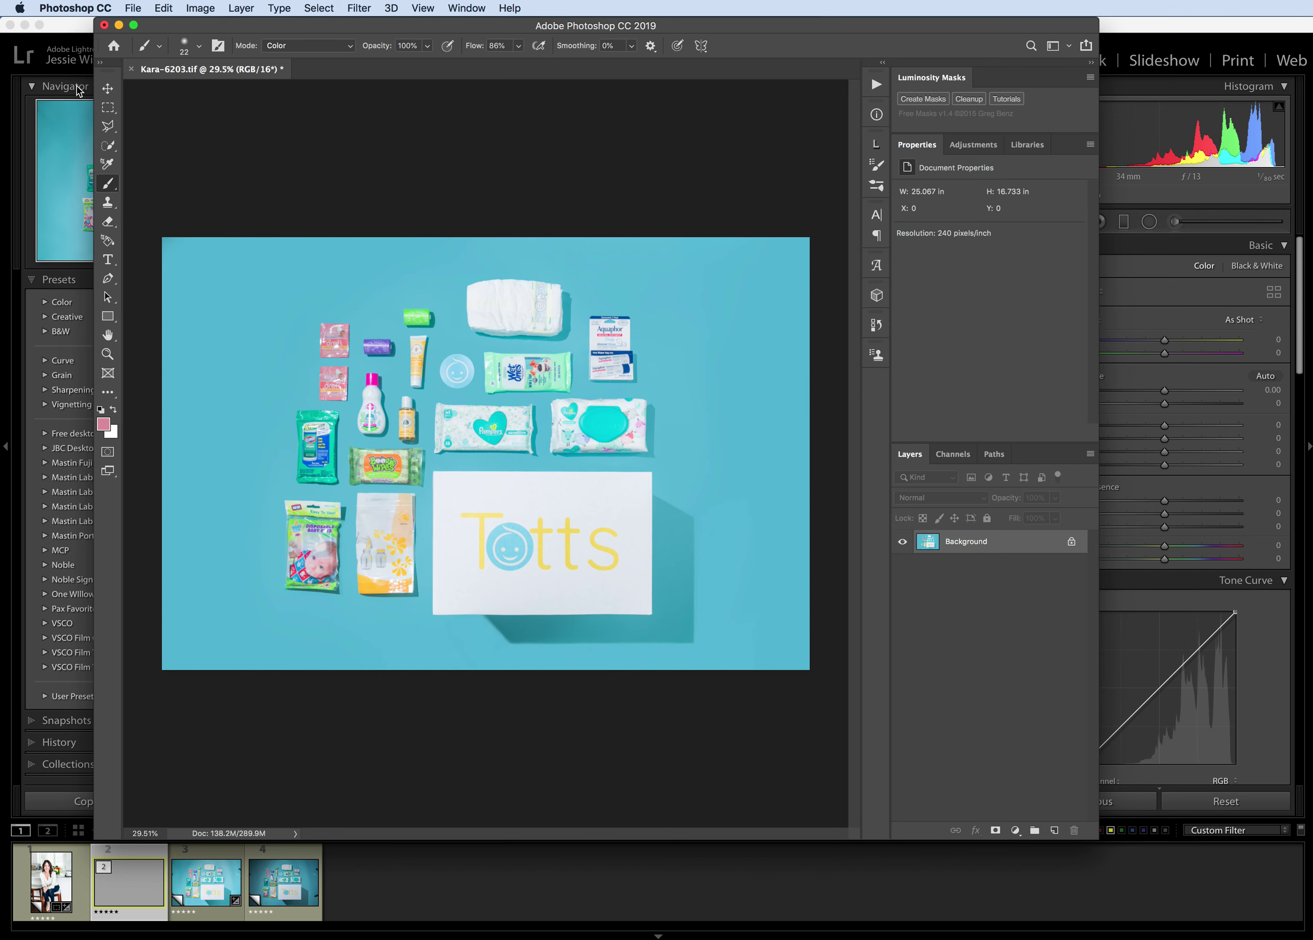
left_click(131, 69)
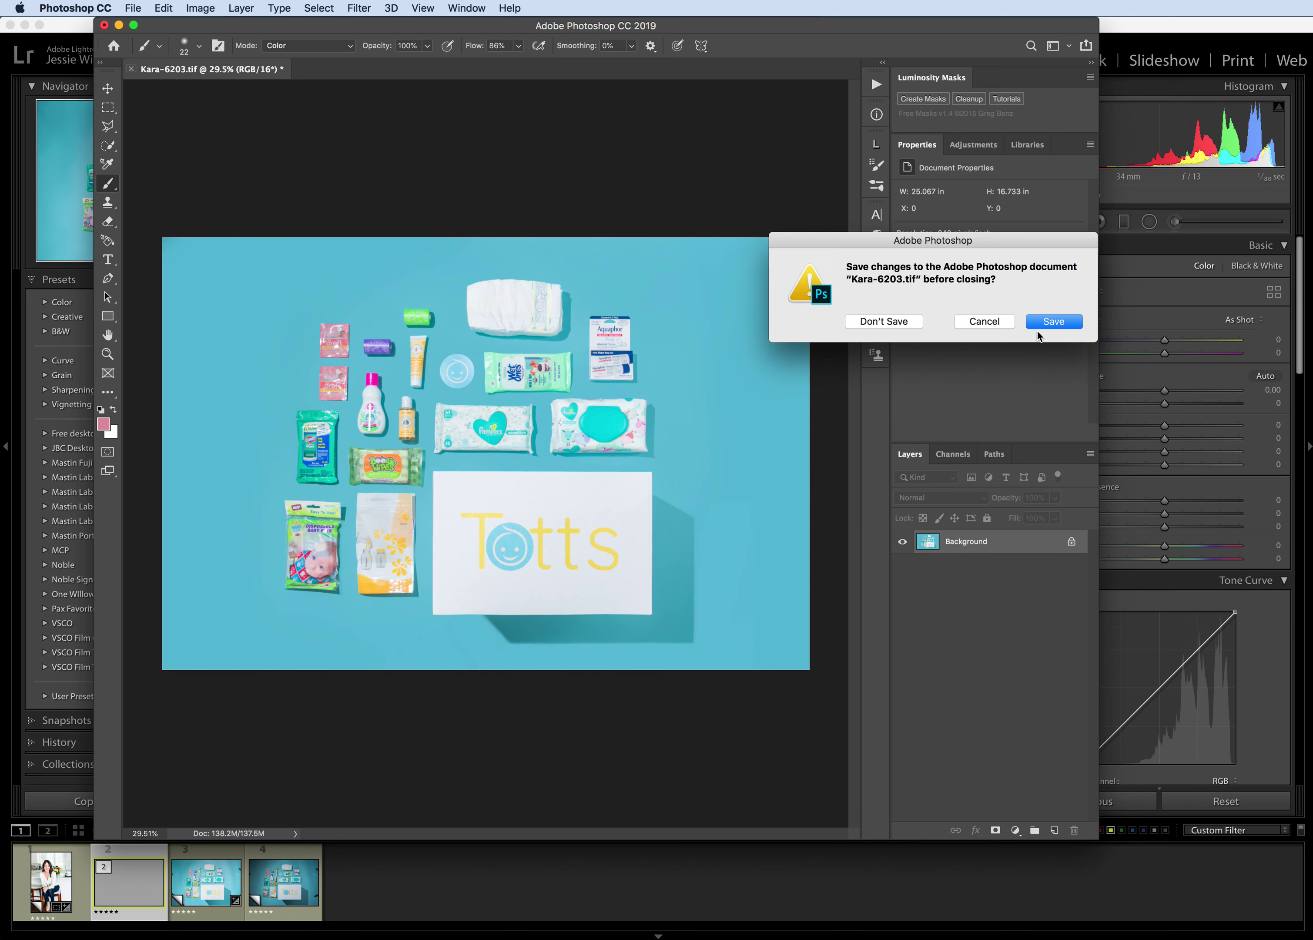
left_click(1050, 325)
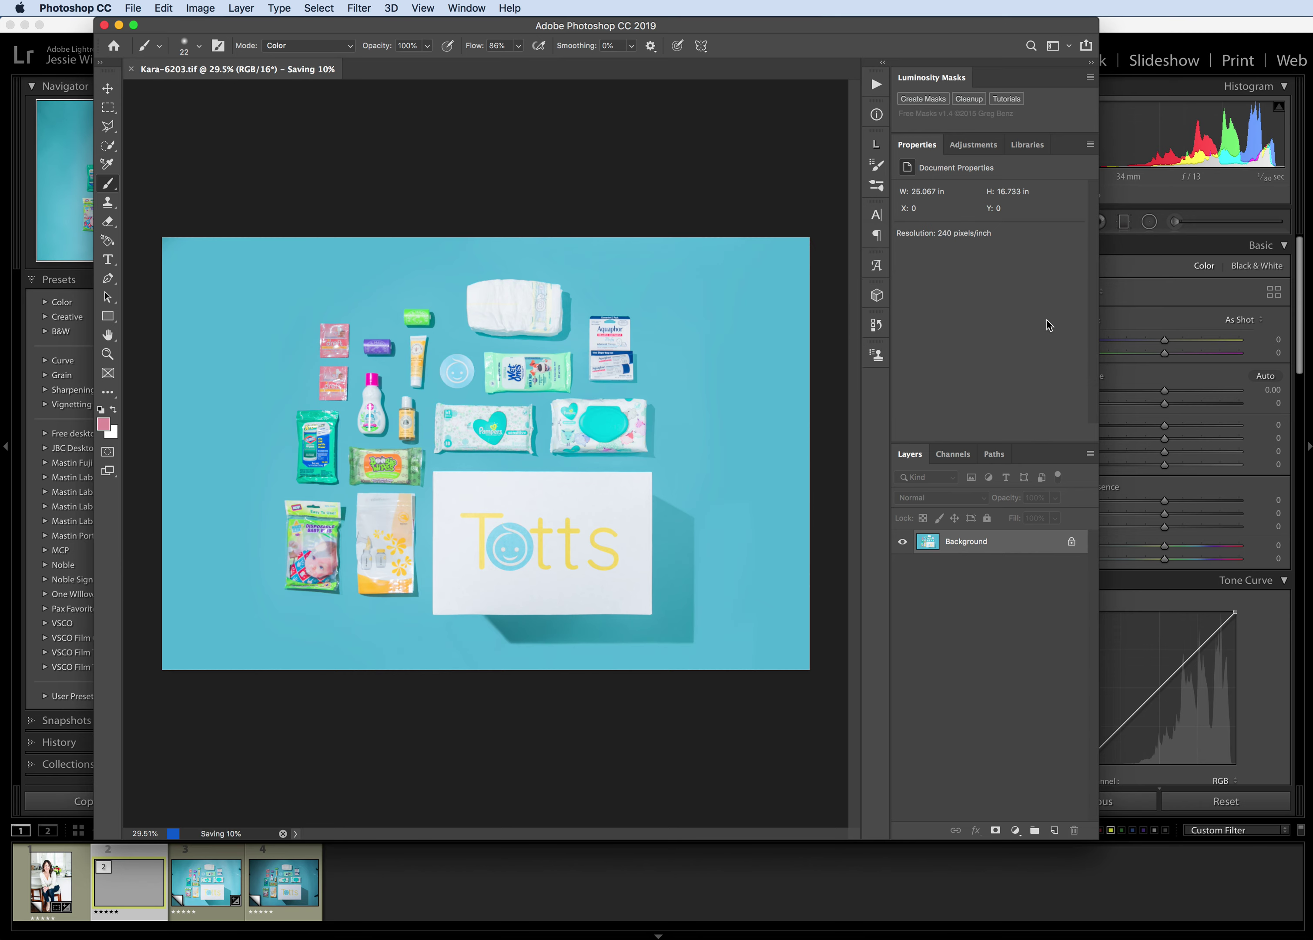
Switch to Lightroom Classic and compare the retouched photo with the dark unedited original in Reference View.
left_click(78, 27)
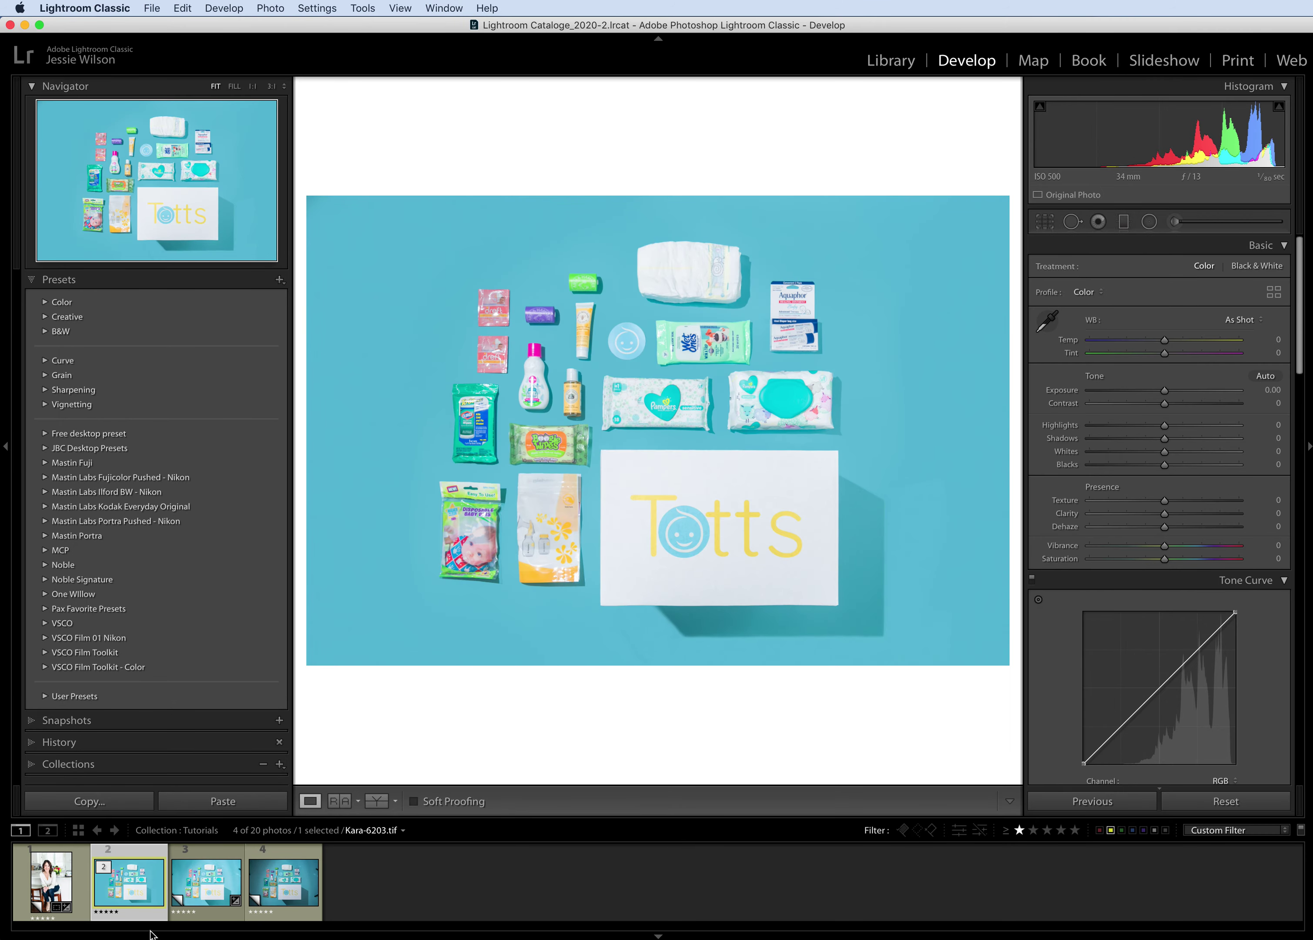
left_click(340, 801)
left_click_drag(268, 889, 456, 475)
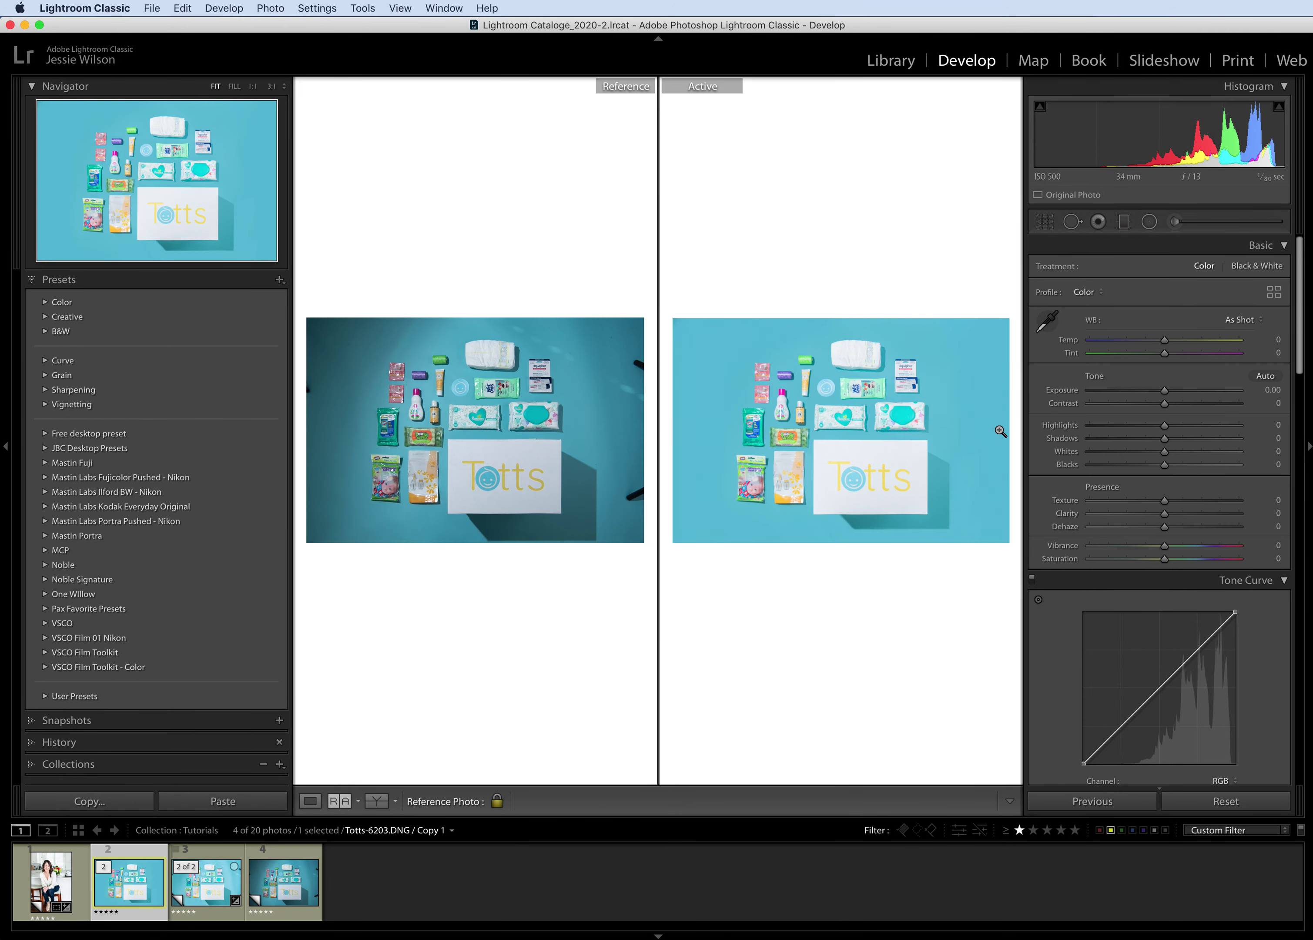